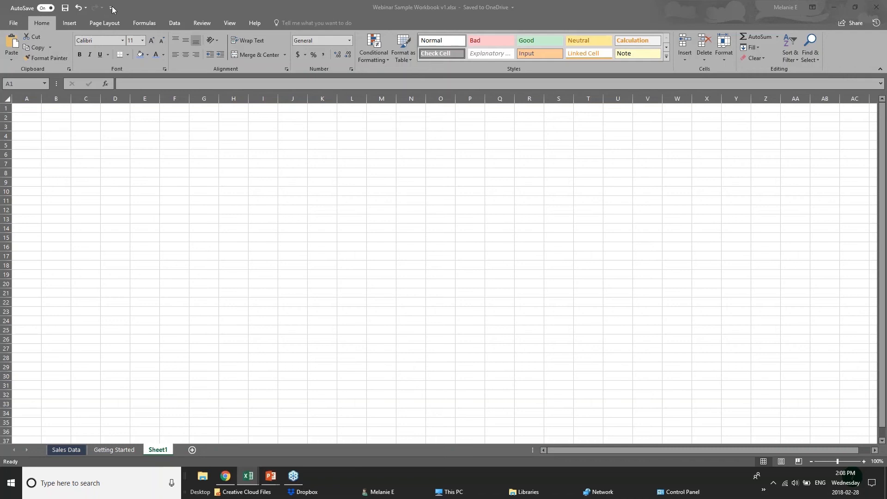
{"action": "left_click", "coordinate": [110, 7]}
{"action": "left_click", "coordinate": [111, 8]}
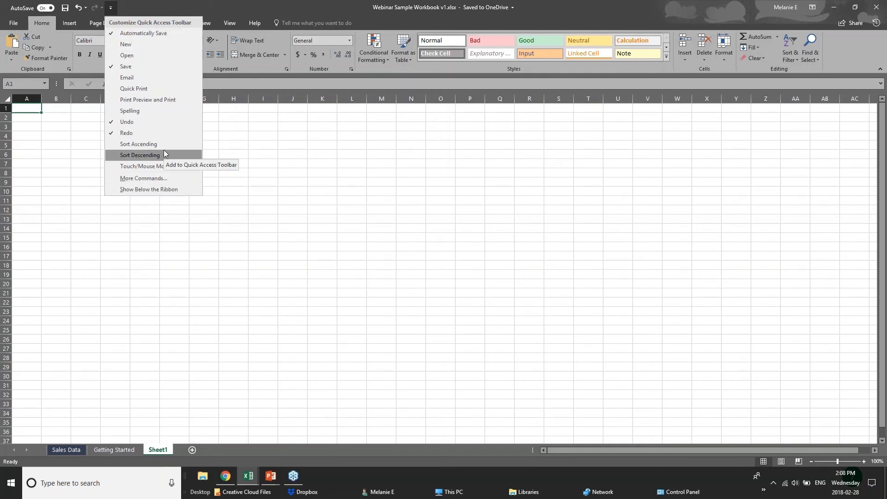
{"action": "left_click", "coordinate": [181, 4]}
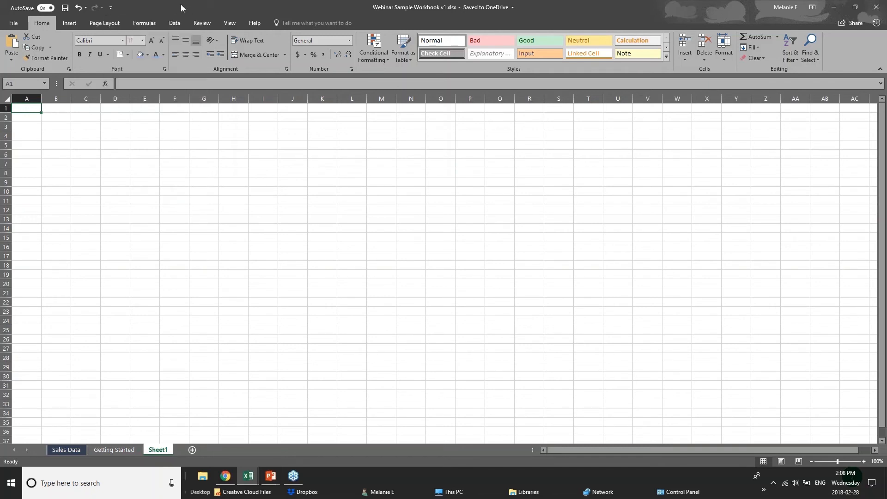
{"action": "left_click", "coordinate": [14, 25]}
{"action": "left_click", "coordinate": [24, 25]}
{"action": "left_click", "coordinate": [21, 22]}
{"action": "left_click", "coordinate": [20, 23]}
{"action": "left_click", "coordinate": [107, 23]}
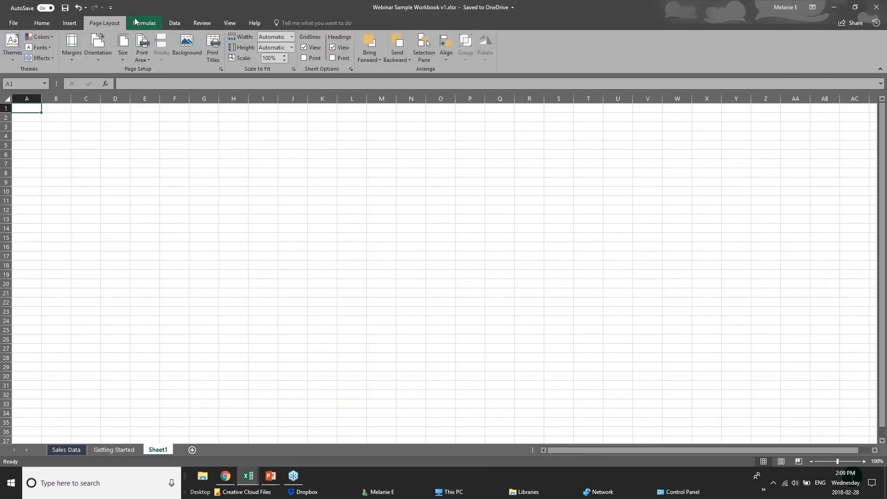
{"action": "left_click", "coordinate": [149, 24]}
{"action": "left_click", "coordinate": [168, 23]}
{"action": "left_click", "coordinate": [215, 23]}
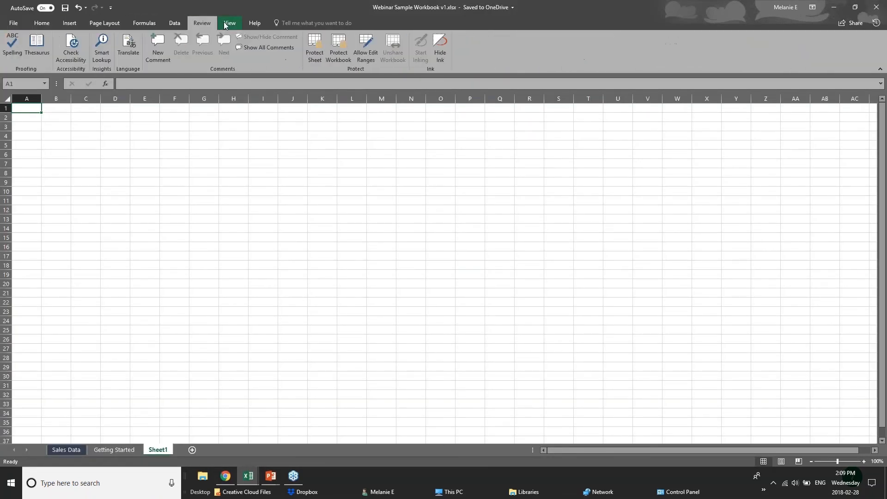
{"action": "left_click", "coordinate": [230, 23]}
{"action": "left_click", "coordinate": [252, 23]}
{"action": "left_click", "coordinate": [43, 25]}
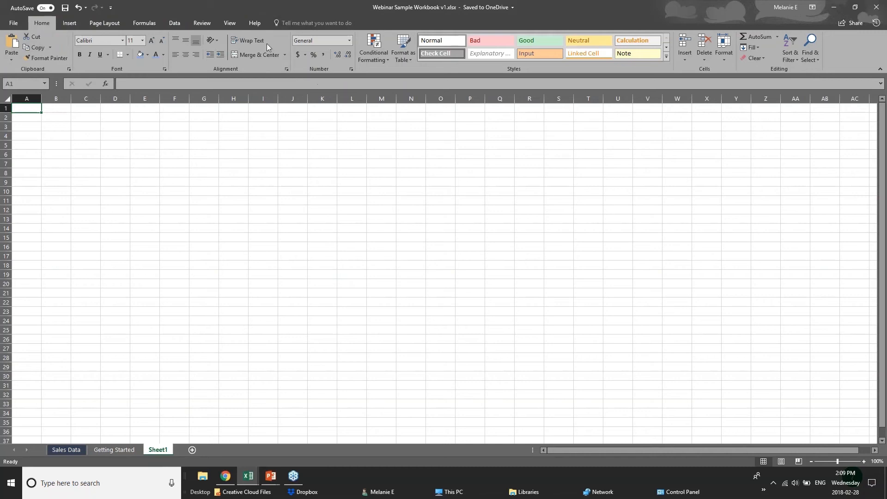
{"action": "left_click", "coordinate": [74, 29]}
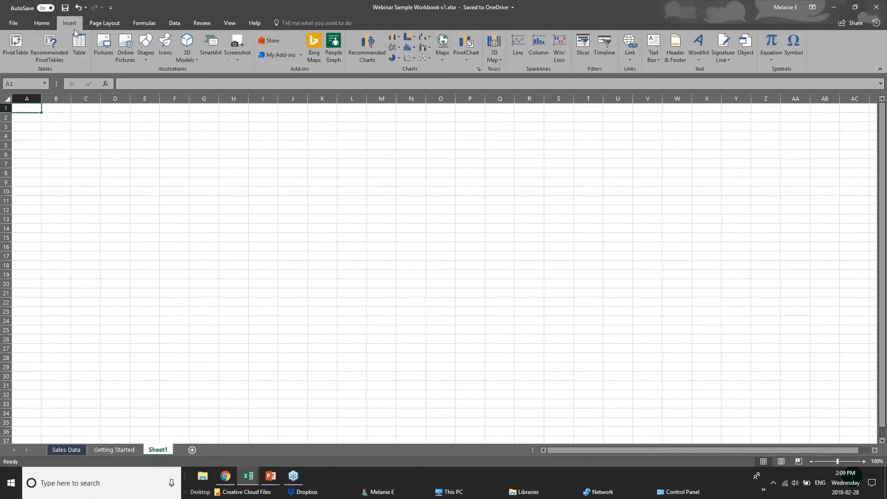
{"action": "left_click", "coordinate": [101, 23]}
{"action": "left_click", "coordinate": [145, 24]}
{"action": "left_click", "coordinate": [76, 26]}
{"action": "left_click", "coordinate": [42, 23]}
{"action": "left_click", "coordinate": [111, 126]}
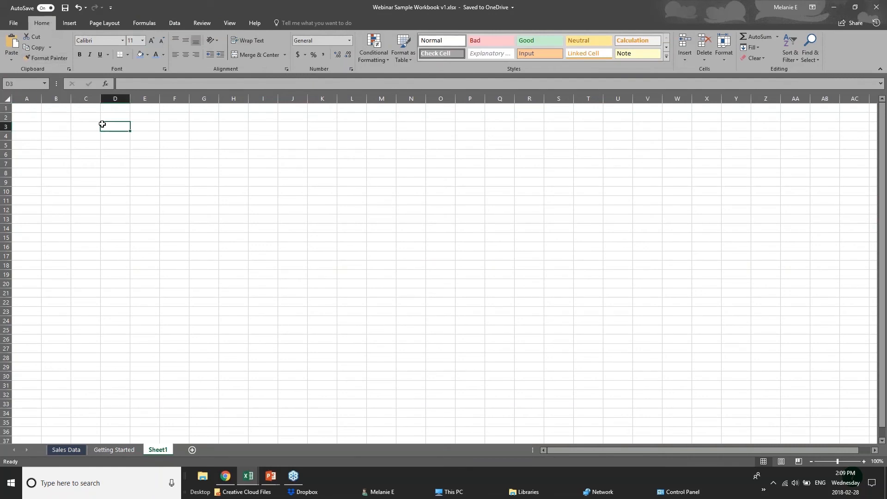
Step: Select cells B3 through E3 in row 3, checking each address in the Name Box
{"action": "left_click", "coordinate": [26, 85]}
{"action": "key", "text": "Return"}
{"action": "left_click", "coordinate": [57, 124]}
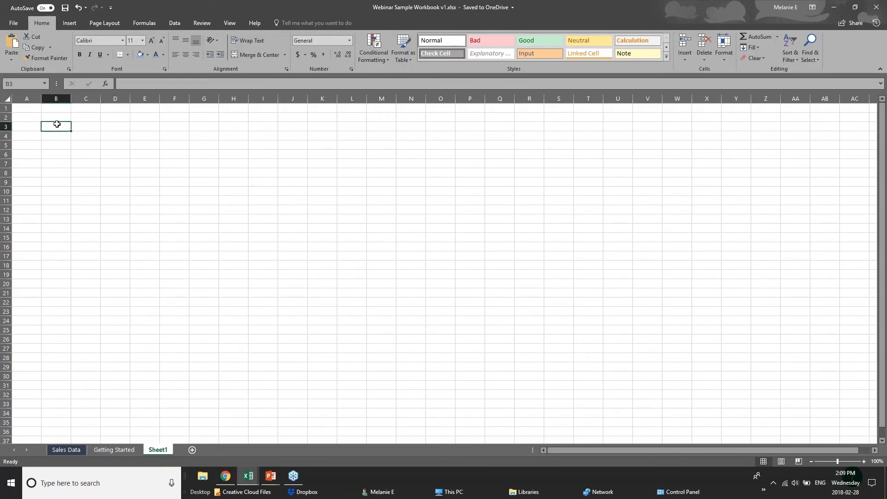
{"action": "left_click", "coordinate": [97, 127]}
{"action": "left_click", "coordinate": [113, 127]}
{"action": "left_click", "coordinate": [141, 127]}
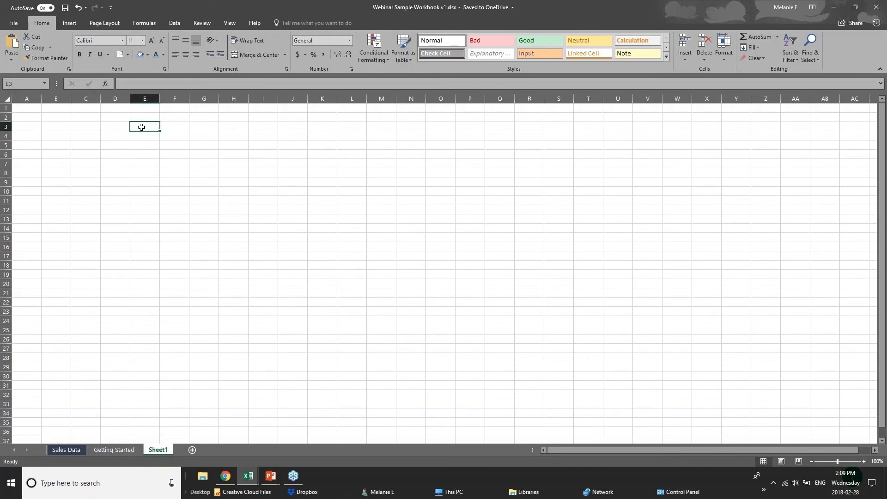
{"action": "left_click", "coordinate": [11, 84]}
{"action": "left_click", "coordinate": [151, 127]}
Step: Widen column A and enter 'Sales Numbers' in cell A3, fixing the typo
{"action": "left_click", "coordinate": [21, 125]}
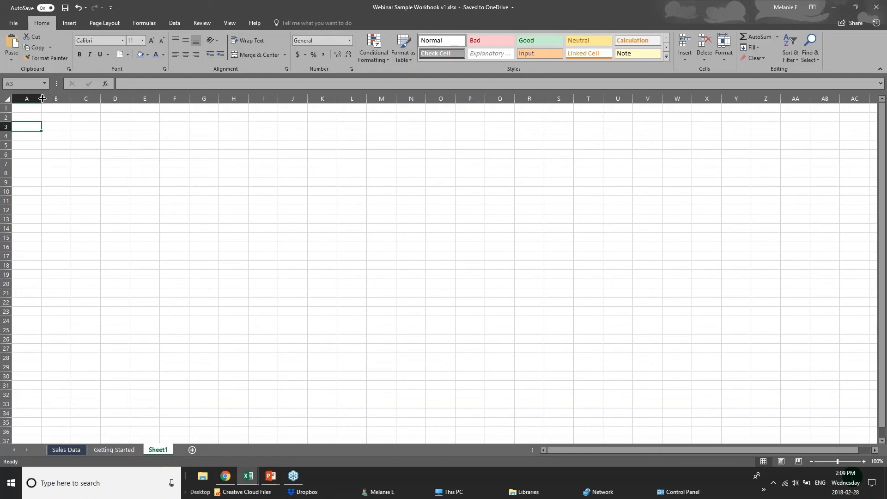
{"action": "left_click_drag", "start_coordinate": [42, 99], "coordinate": [70, 98]}
{"action": "type", "text": "Sales"}
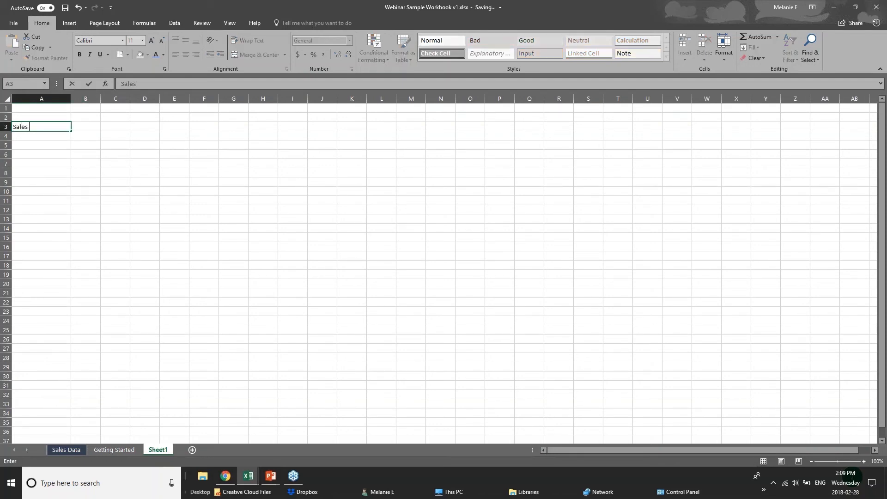
{"action": "type", "text": " Numnbers"}
{"action": "key", "text": "BackSpace"}
{"action": "key", "text": "BackSpace"}
{"action": "key", "text": "BackSpace"}
{"action": "key", "text": "BackSpace"}
{"action": "type", "text": "bers"}
{"action": "key", "text": "Return"}
{"action": "left_click", "coordinate": [58, 126]}
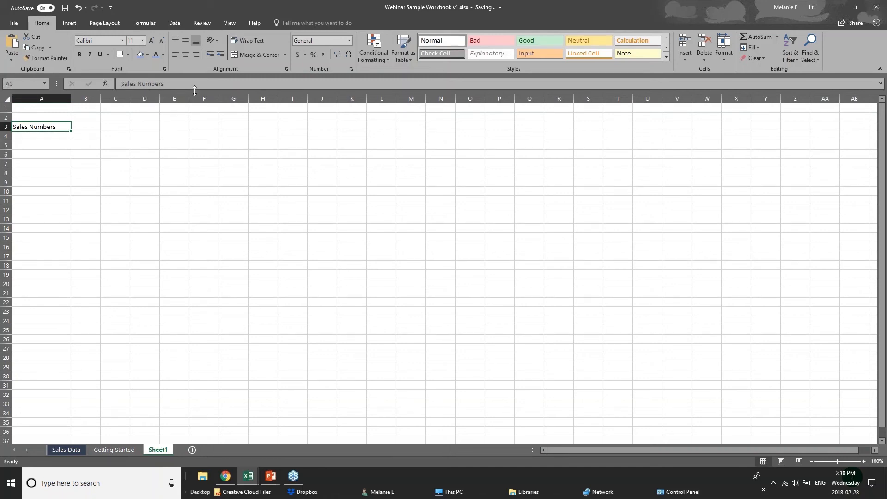
{"action": "left_click", "coordinate": [51, 140]}
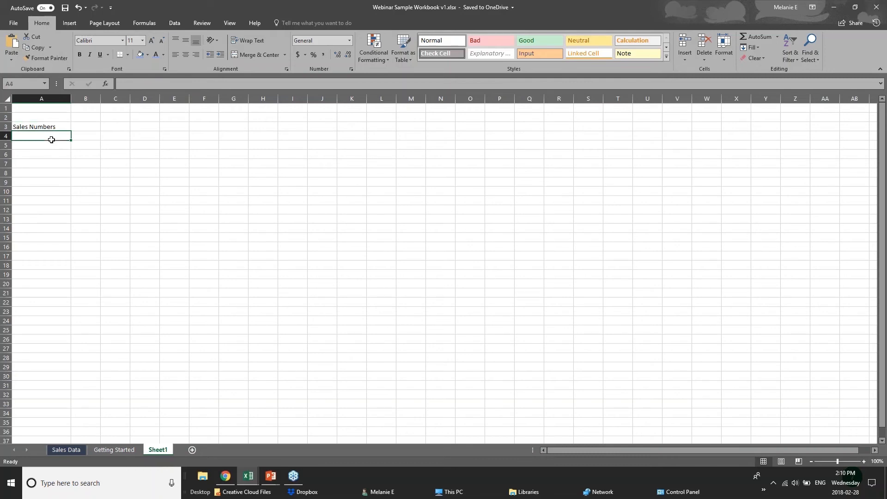
{"action": "left_click", "coordinate": [135, 83]}
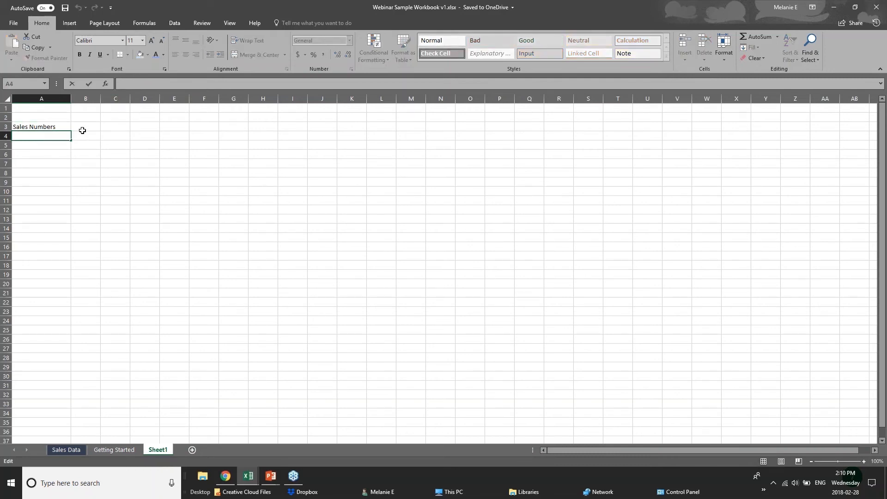
{"action": "left_click", "coordinate": [88, 127]}
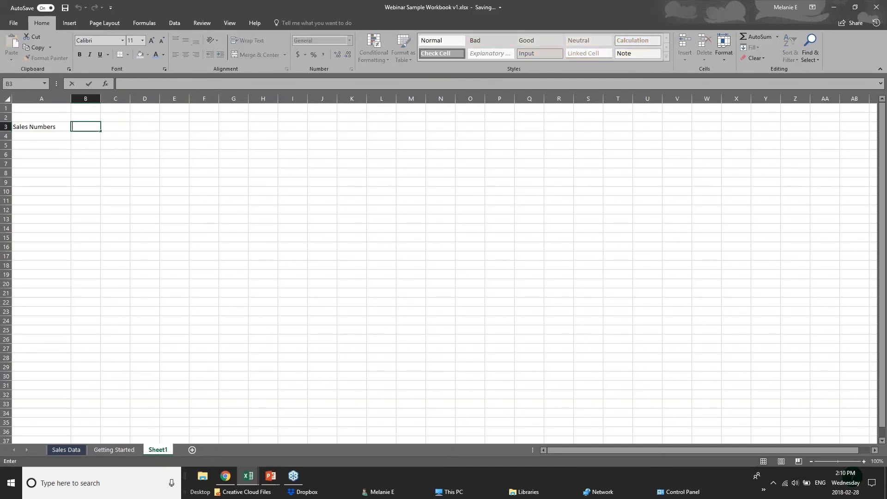
{"action": "left_click", "coordinate": [84, 117]}
{"action": "type", "text": "Jan"}
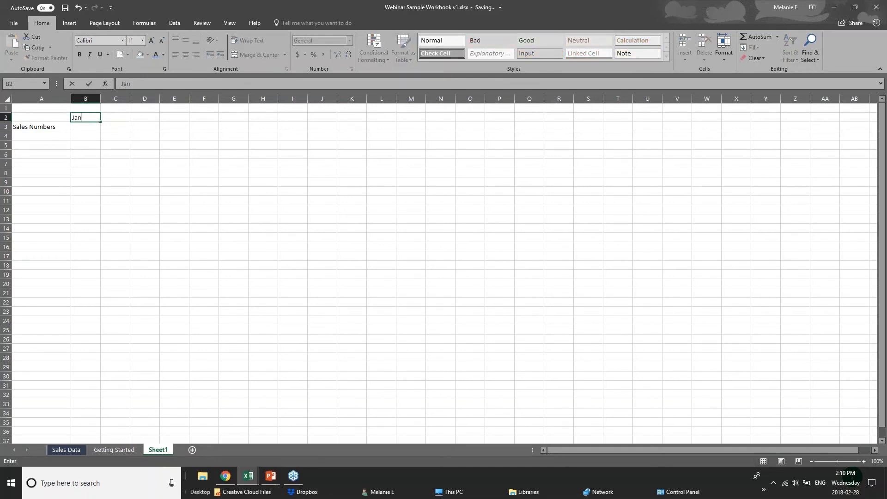
{"action": "type", "text": " 2018"}
{"action": "left_click", "coordinate": [90, 127]}
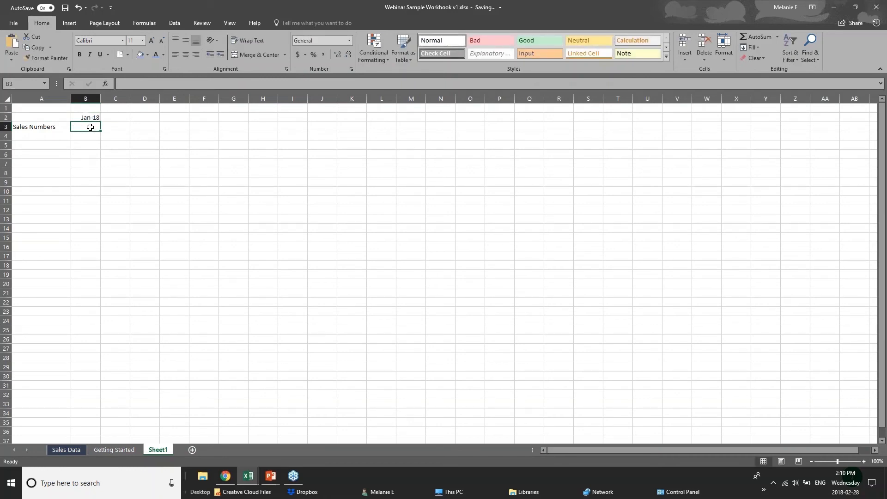
{"action": "type", "text": "20"}
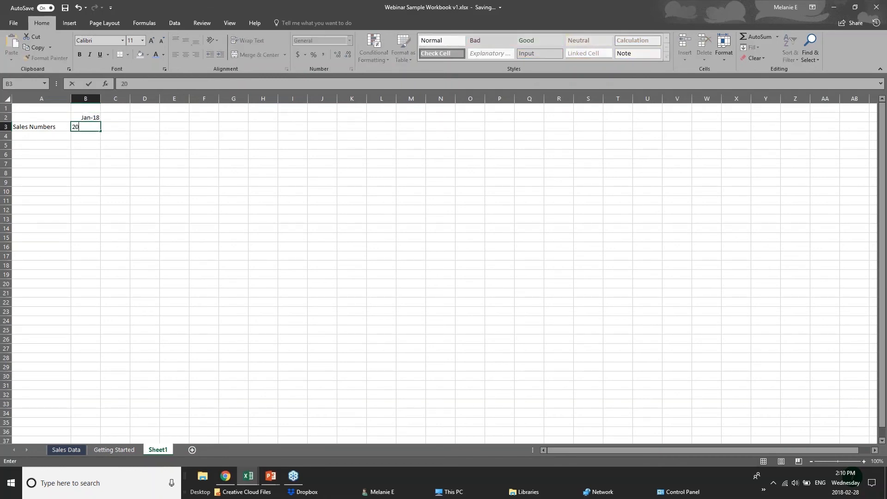
{"action": "left_click", "coordinate": [57, 144]}
{"action": "left_click", "coordinate": [48, 128]}
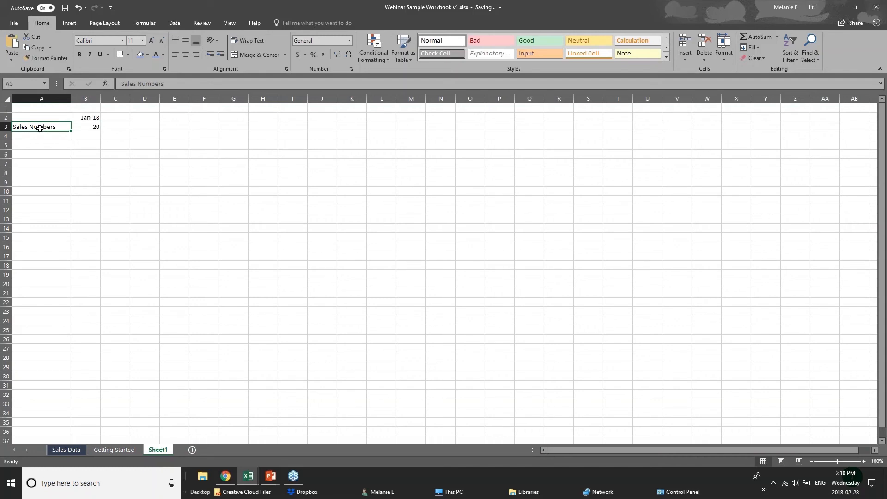
{"action": "left_click", "coordinate": [97, 130]}
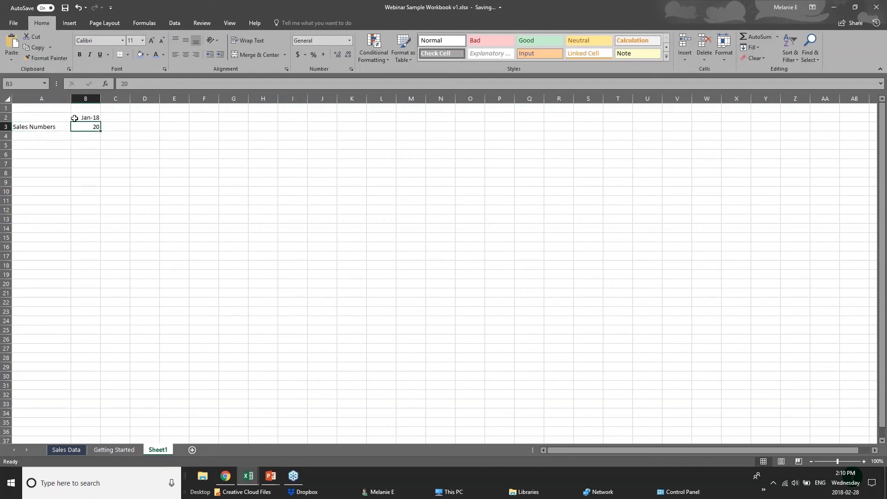
{"action": "left_click", "coordinate": [38, 128]}
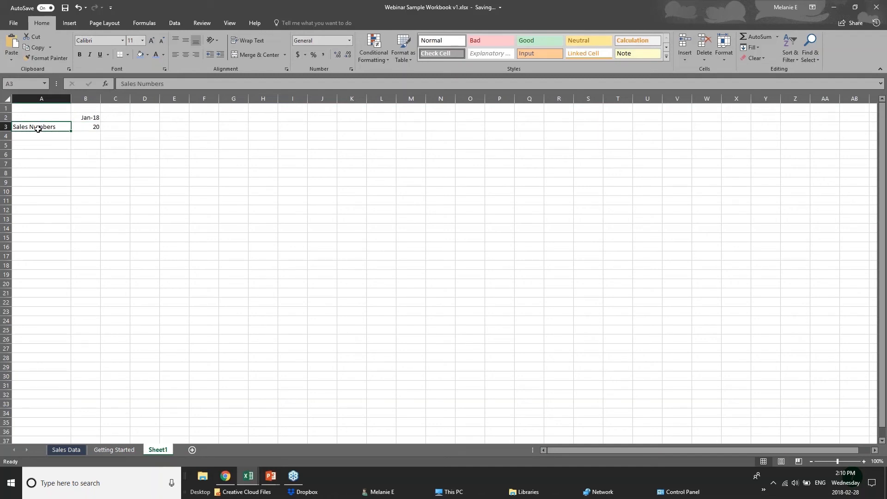
{"action": "left_click", "coordinate": [82, 119]}
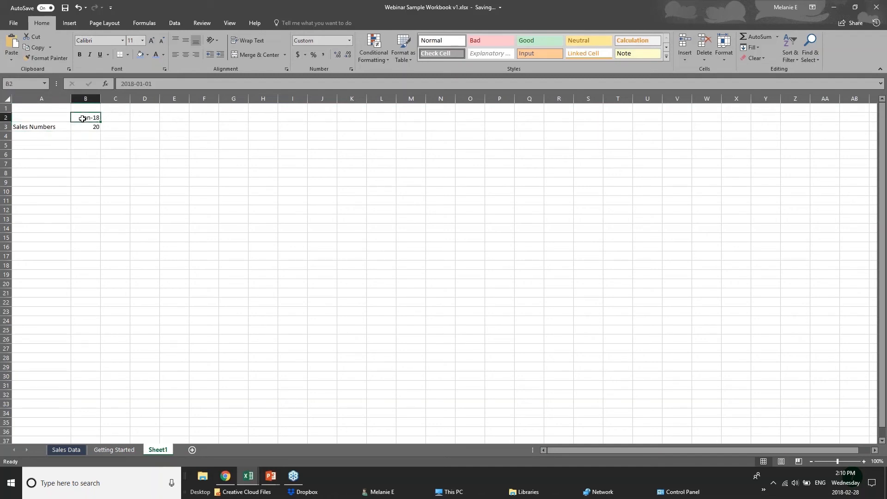
{"action": "left_click_drag", "start_coordinate": [121, 84], "coordinate": [152, 84]}
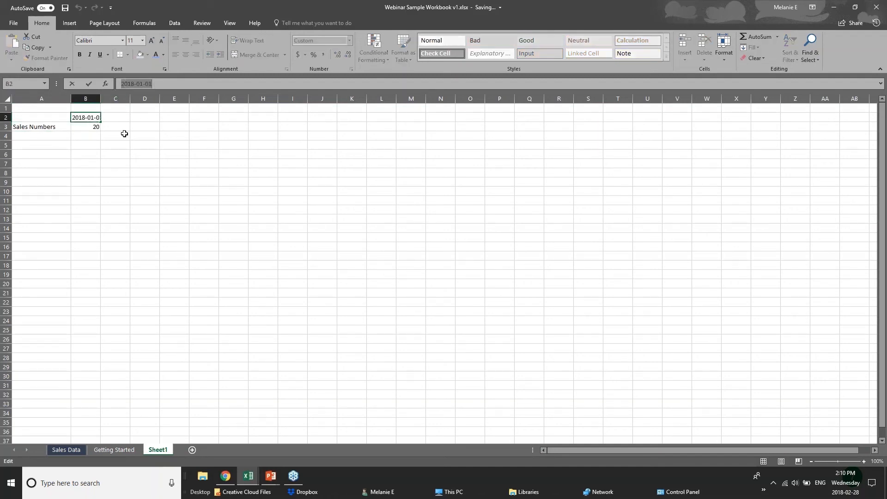
{"action": "key", "text": "Escape"}
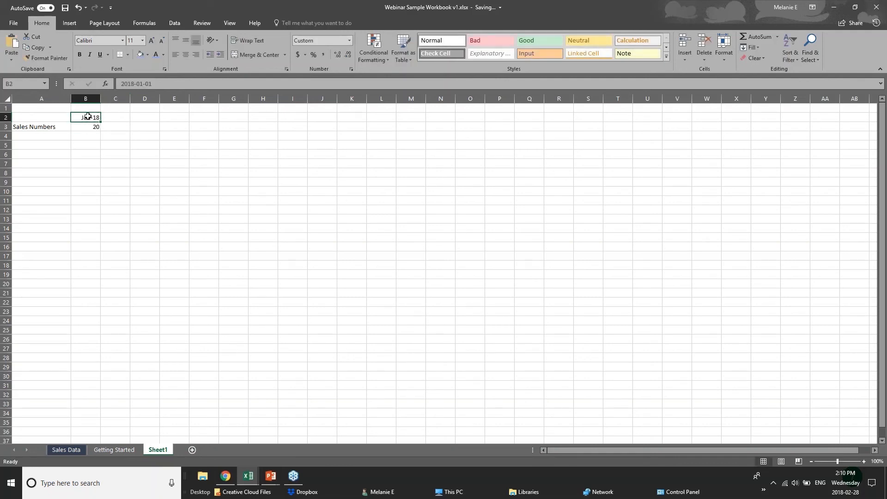
{"action": "double_click", "coordinate": [84, 117]}
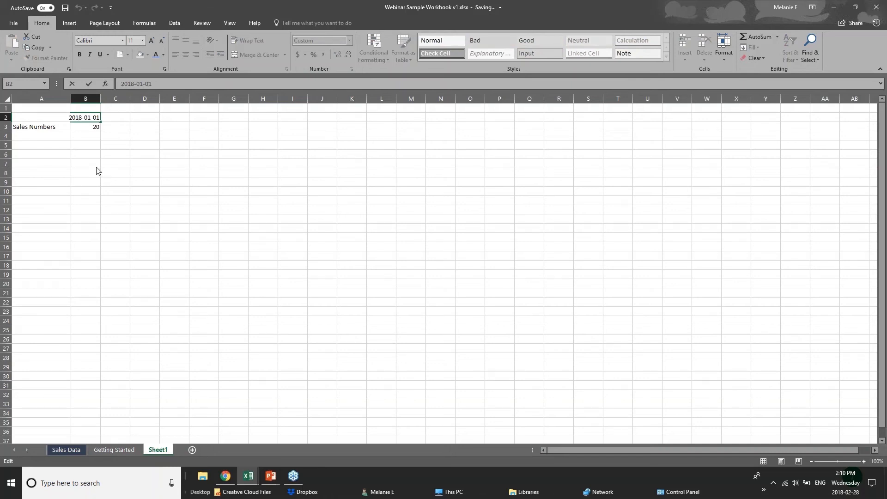
{"action": "left_click", "coordinate": [93, 135]}
{"action": "double_click", "coordinate": [82, 117]}
{"action": "key", "text": "Return"}
{"action": "left_click", "coordinate": [80, 136]}
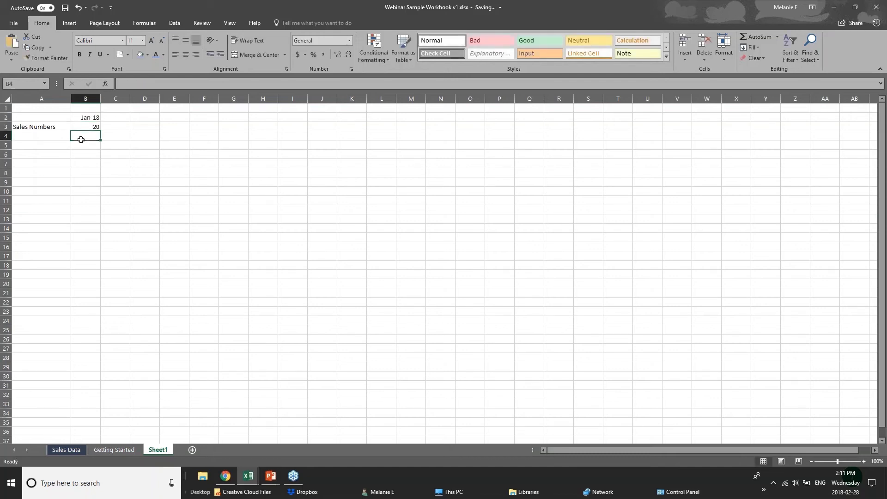
{"action": "left_click", "coordinate": [18, 134]}
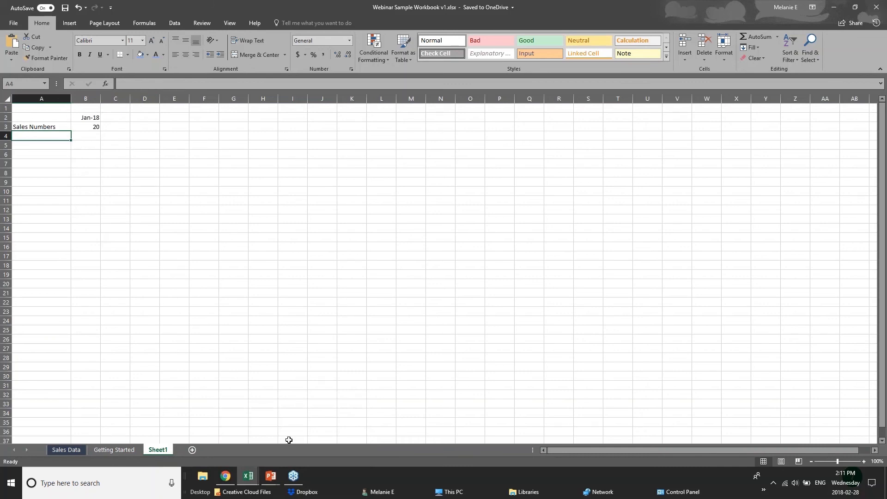
Step: Open the Getting Started sheet's Annual Sales Data table in the workbook
{"action": "mouse_move", "coordinate": [271, 476]}
{"action": "left_click", "coordinate": [182, 143]}
{"action": "left_click", "coordinate": [122, 119]}
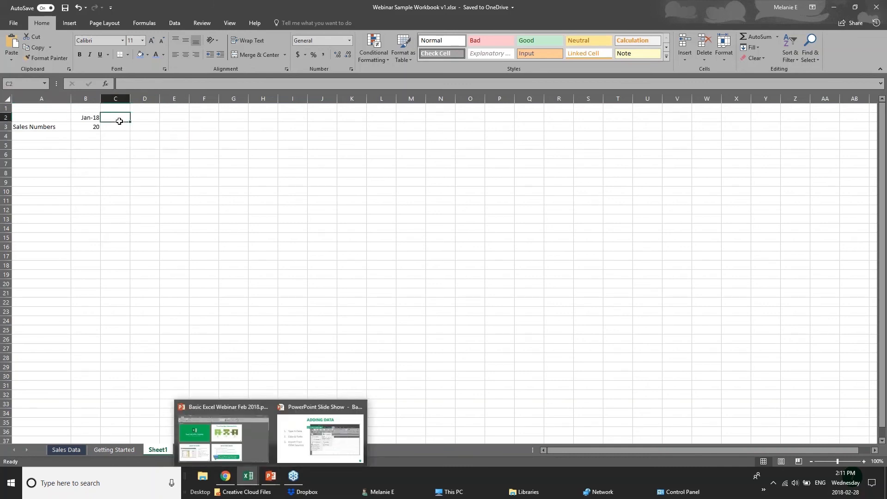
{"action": "left_click", "coordinate": [52, 137]}
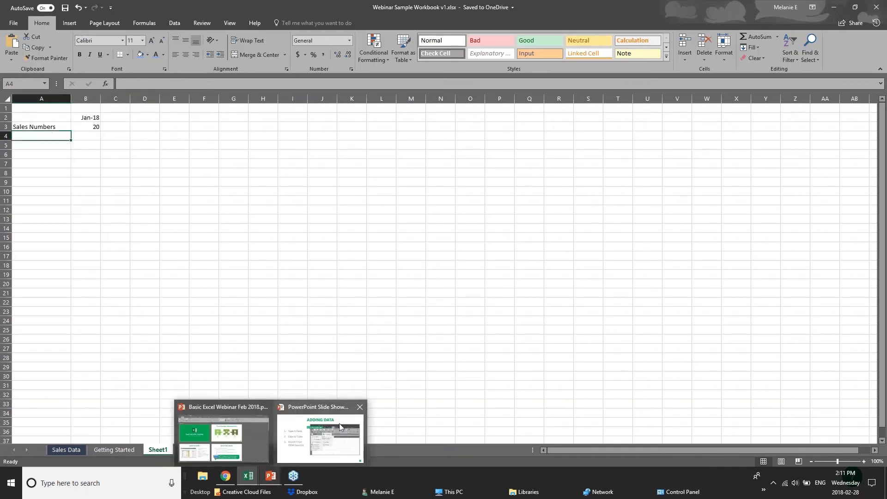
{"action": "key", "text": "alt+Tab"}
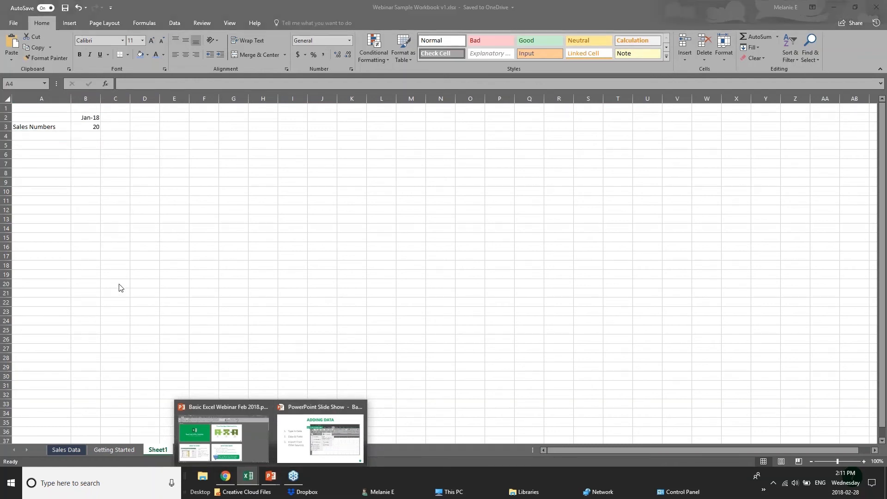
{"action": "left_click", "coordinate": [105, 450]}
{"action": "left_click", "coordinate": [96, 452]}
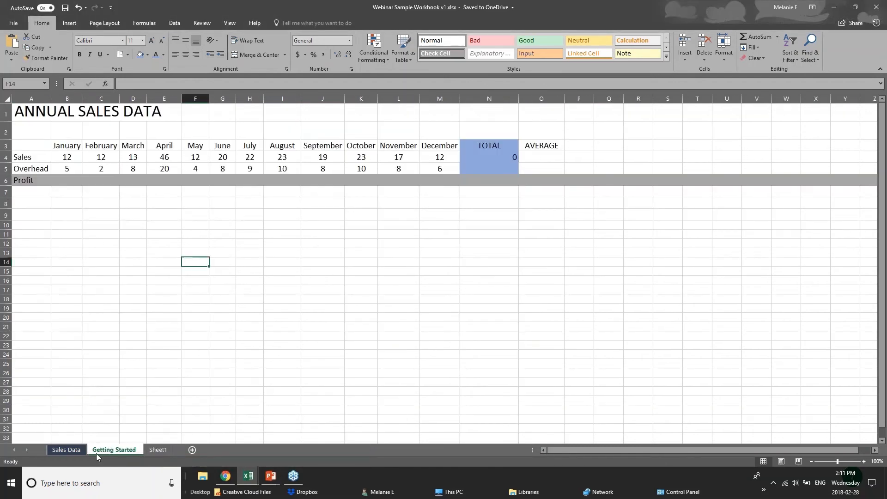
Step: Select the Overhead label, the Sales row across the months, and the February sales value
{"action": "left_click", "coordinate": [173, 252]}
{"action": "left_click", "coordinate": [143, 202]}
{"action": "left_click", "coordinate": [67, 169]}
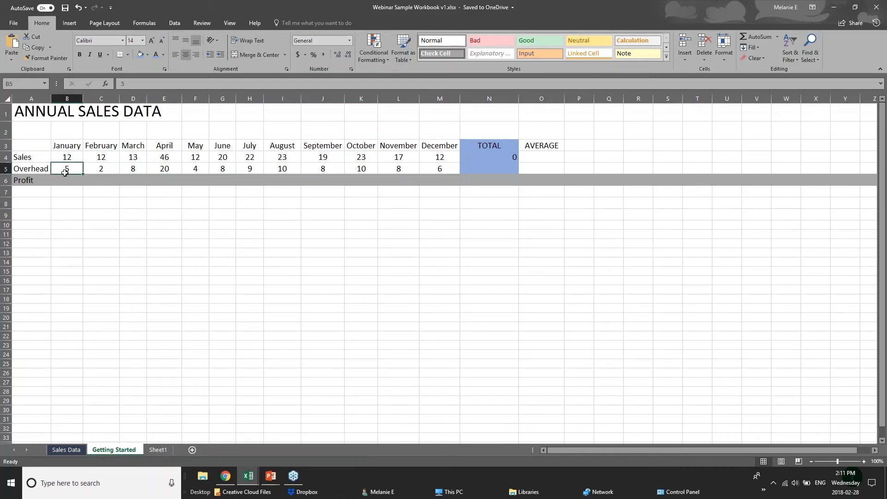
{"action": "left_click", "coordinate": [43, 147]}
{"action": "left_click", "coordinate": [40, 168]}
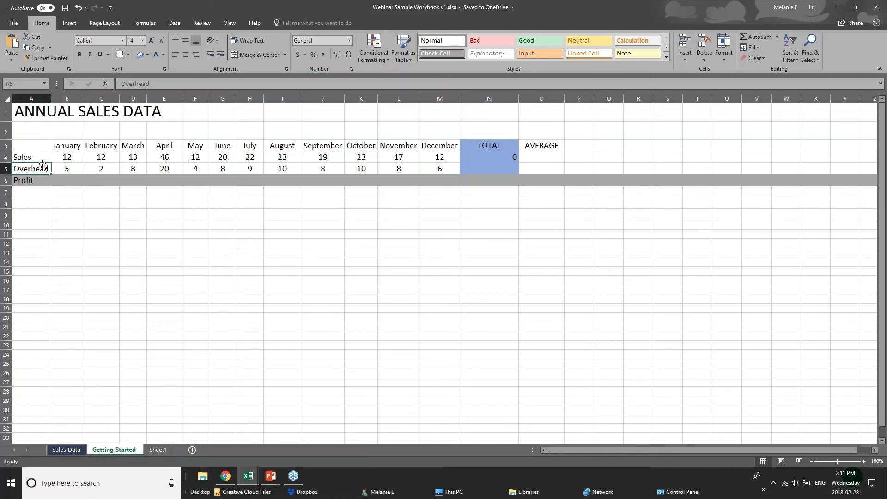
{"action": "left_click_drag", "start_coordinate": [39, 157], "coordinate": [499, 158]}
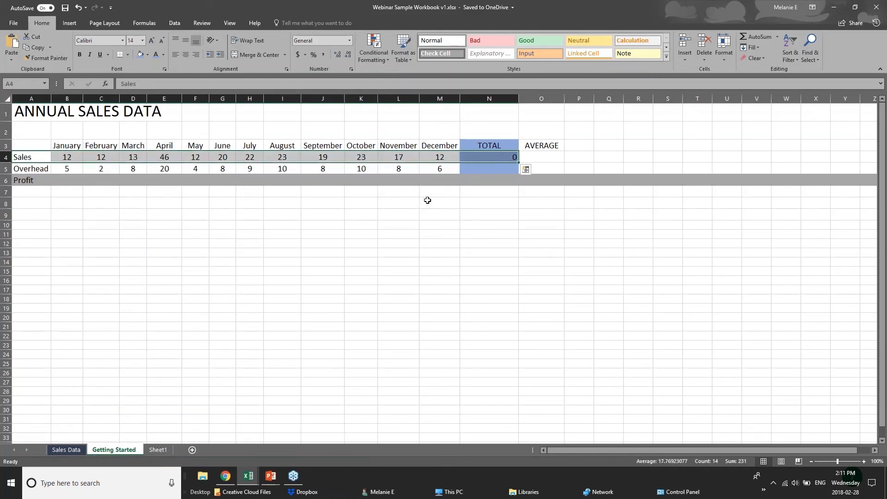
{"action": "left_click", "coordinate": [199, 232]}
{"action": "left_click_drag", "start_coordinate": [59, 150], "coordinate": [101, 159]}
{"action": "left_click", "coordinate": [165, 201]}
Step: Select the Profit cells, then the TOTAL and AVERAGE columns, and return to the presentation
{"action": "left_click", "coordinate": [53, 181]}
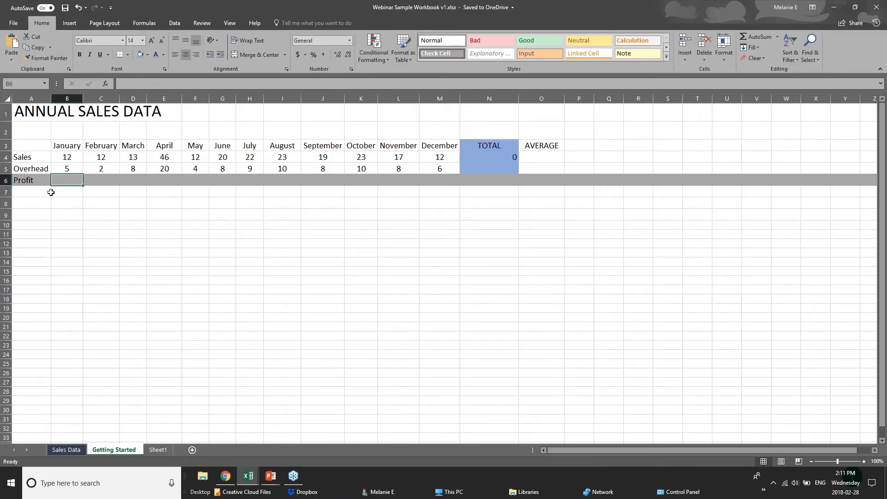
{"action": "left_click", "coordinate": [496, 183]}
{"action": "left_click_drag", "start_coordinate": [497, 146], "coordinate": [480, 167]}
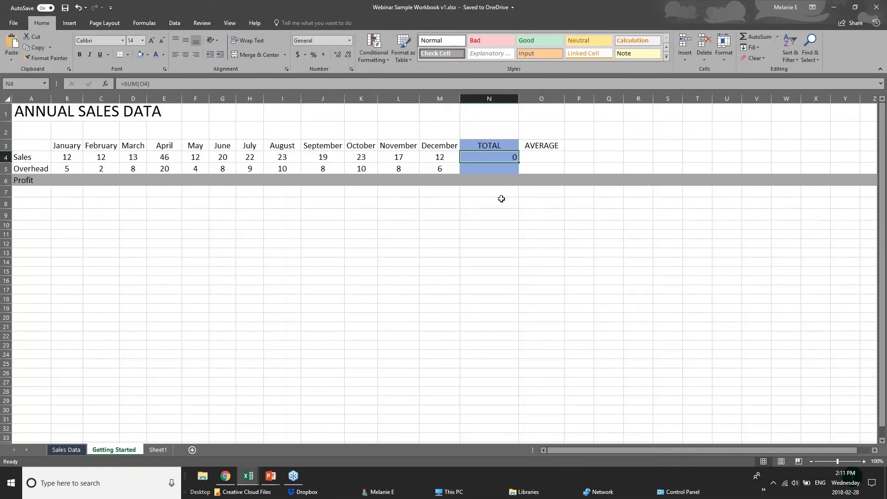
{"action": "left_click", "coordinate": [499, 171]}
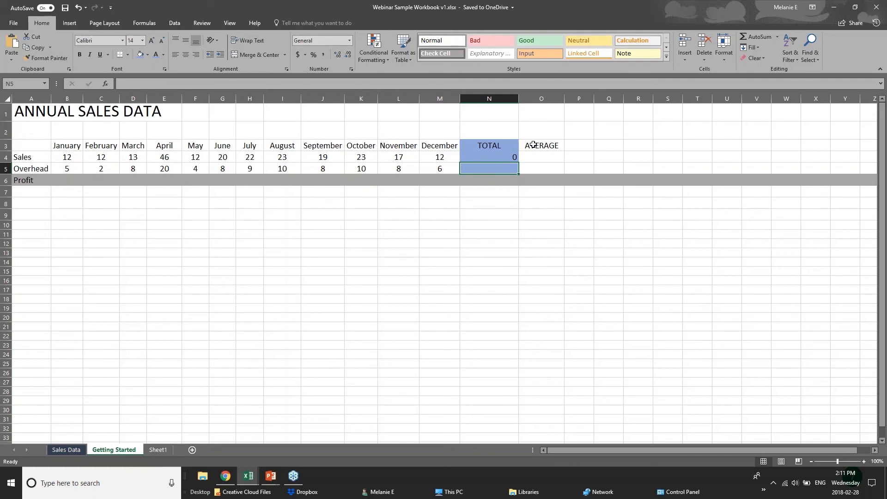
{"action": "left_click_drag", "start_coordinate": [533, 144], "coordinate": [539, 179]}
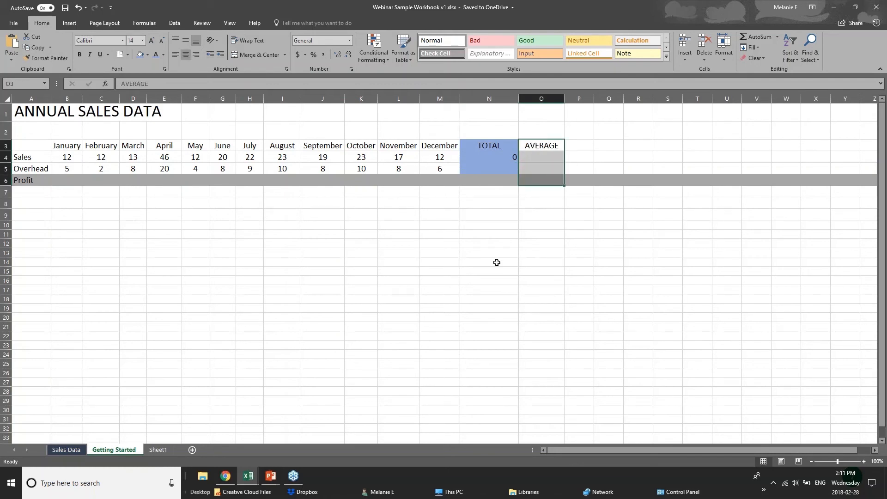
{"action": "key", "text": "alt+Tab"}
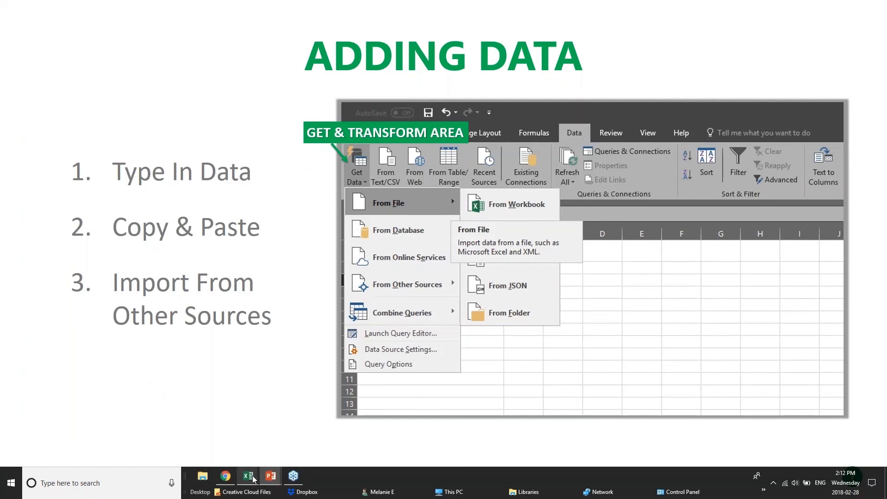
Step: Select cells B8 and B6 in the workbook, then return to the slide show and advance it
{"action": "mouse_move", "coordinate": [253, 479]}
{"action": "left_click", "coordinate": [324, 437]}
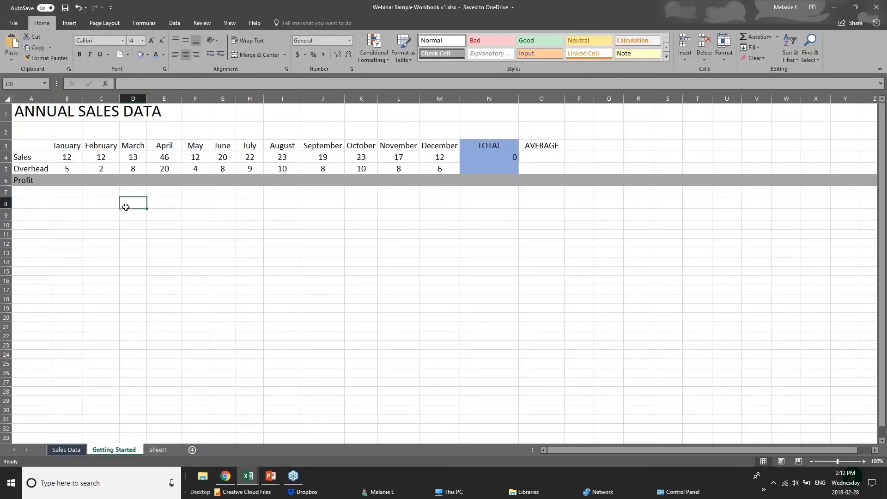
{"action": "left_click", "coordinate": [90, 202]}
{"action": "left_click", "coordinate": [74, 202]}
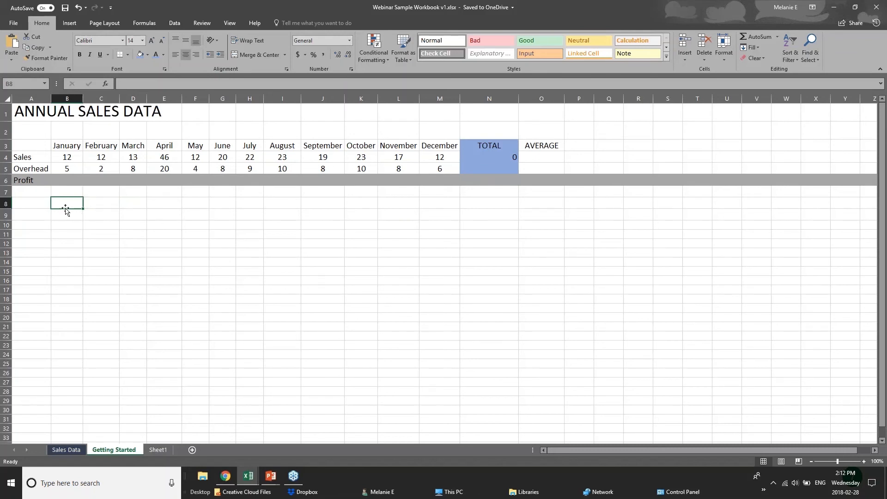
{"action": "left_click", "coordinate": [69, 180]}
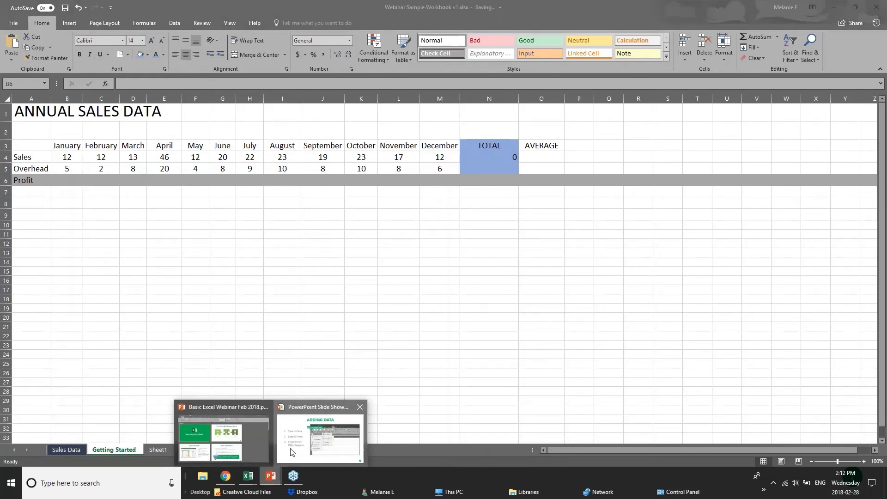
{"action": "left_click", "coordinate": [273, 440]}
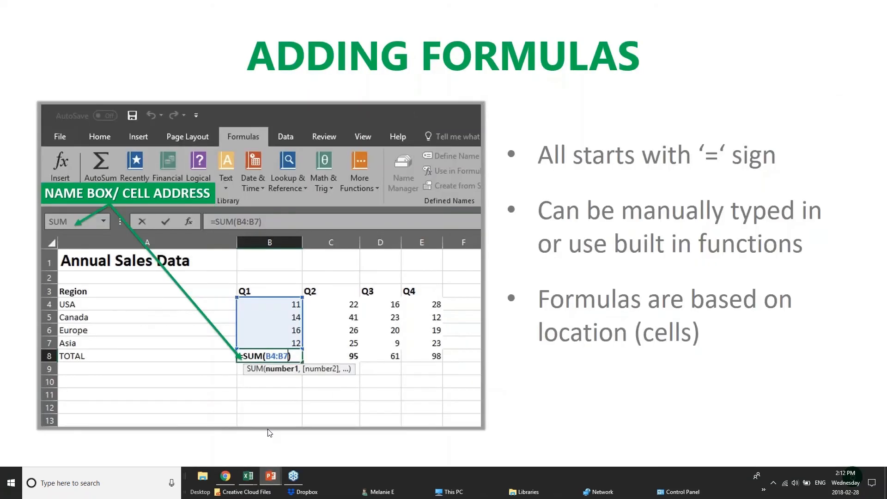
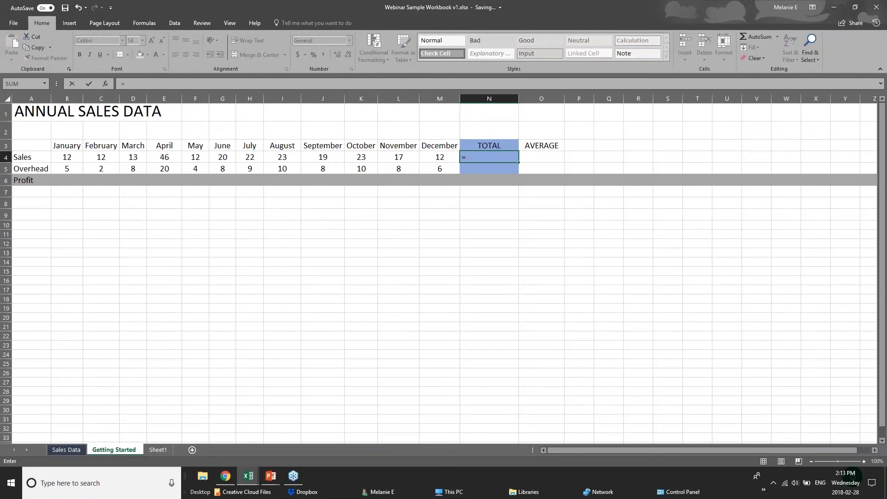
Step: Replace the unfinished SUM entry in N4 with =12+12, so the Sales total shows 24
{"action": "type", "text": "su"}
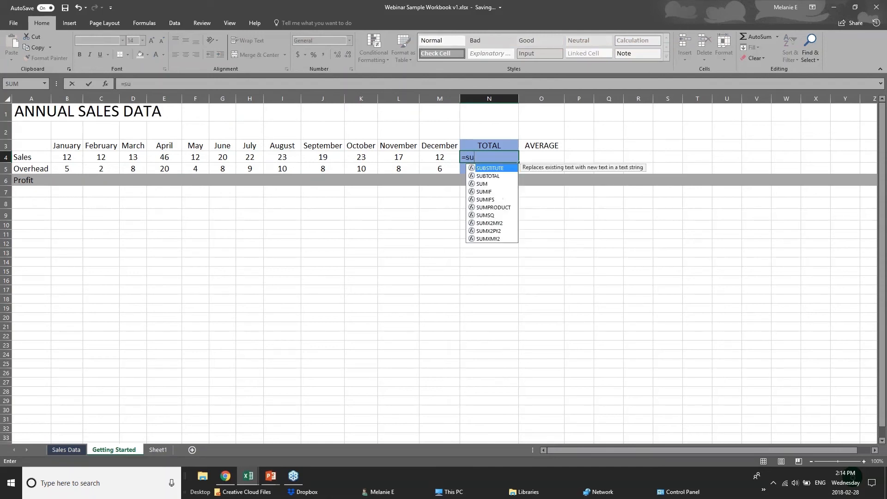
{"action": "type", "text": "m"}
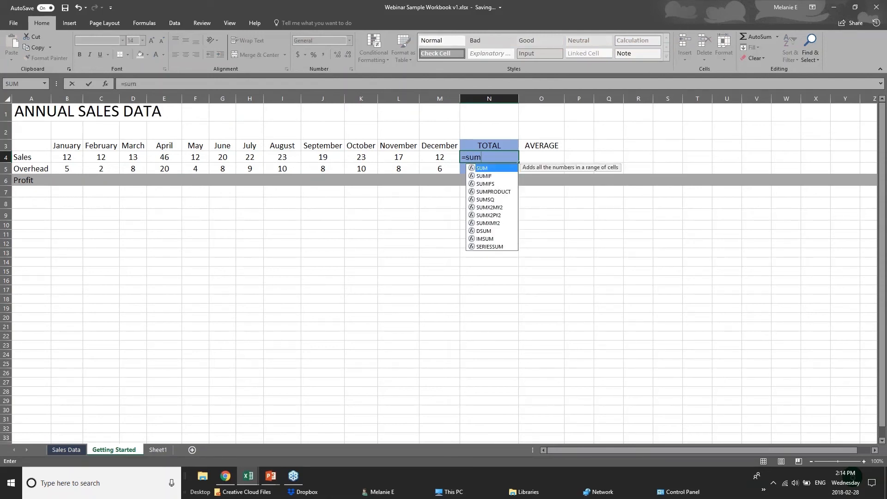
{"action": "key", "text": "BackSpace"}
{"action": "key", "text": "BackSpace"}
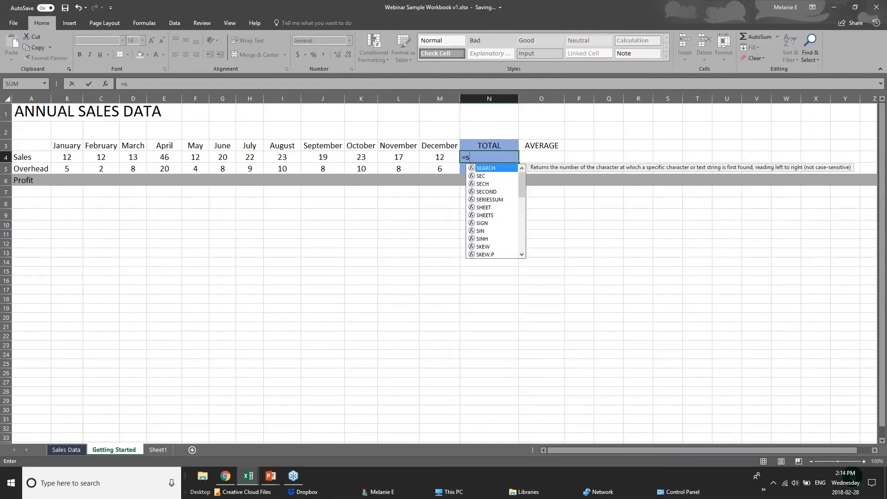
{"action": "key", "text": "BackSpace"}
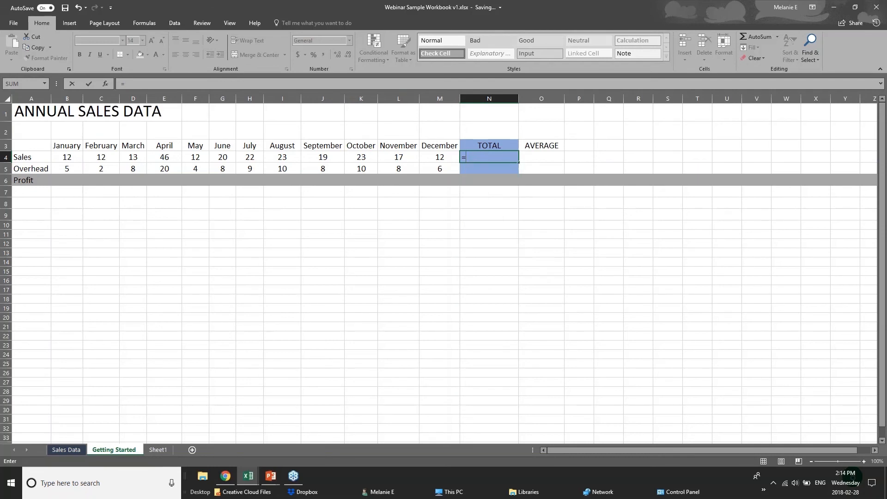
{"action": "type", "text": "sum"}
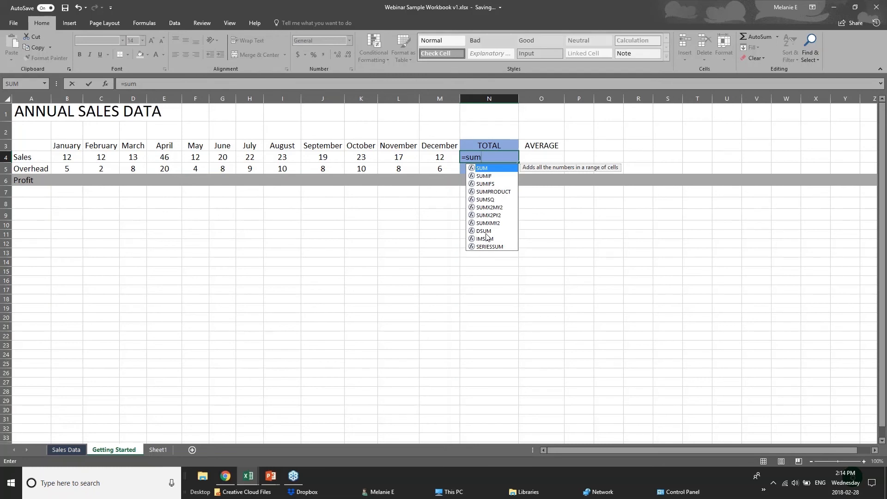
{"action": "type", "text": "("}
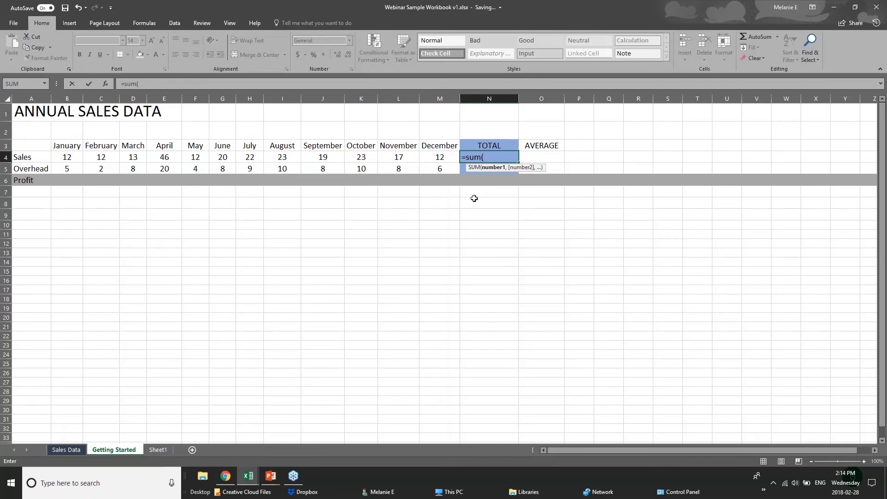
{"action": "left_click", "coordinate": [493, 153]}
{"action": "key", "text": "BackSpace"}
{"action": "key", "text": "BackSpace"}
{"action": "key", "text": "BackSpace"}
{"action": "key", "text": "BackSpace"}
{"action": "key", "text": "BackSpace"}
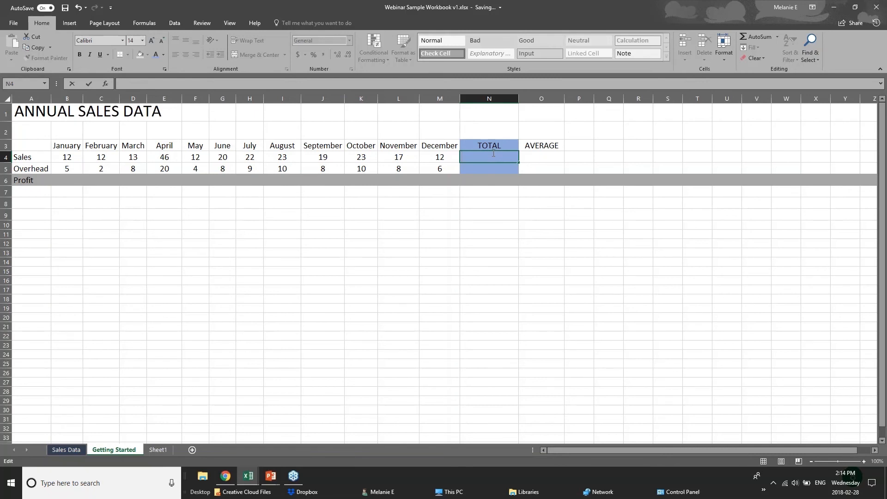
{"action": "type", "text": "="}
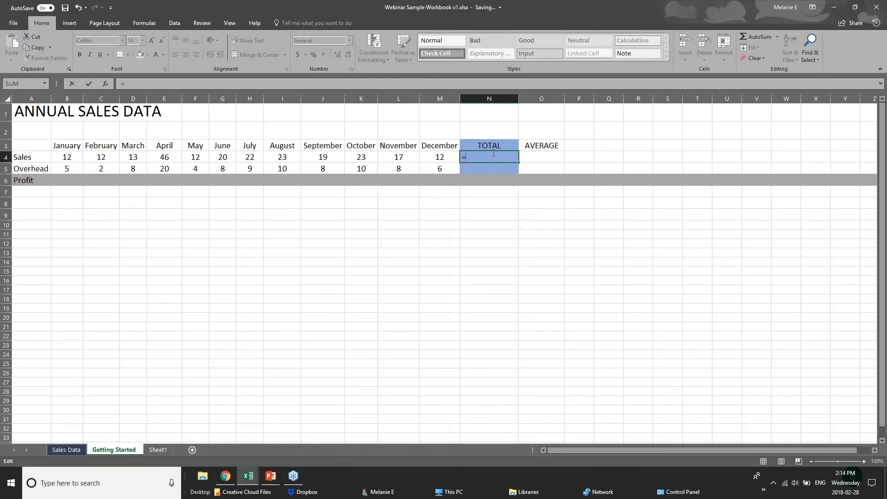
{"action": "type", "text": "12=12"}
{"action": "key", "text": "BackSpace"}
{"action": "key", "text": "BackSpace"}
{"action": "key", "text": "BackSpace"}
{"action": "type", "text": "+12"}
{"action": "left_click", "coordinate": [70, 158]}
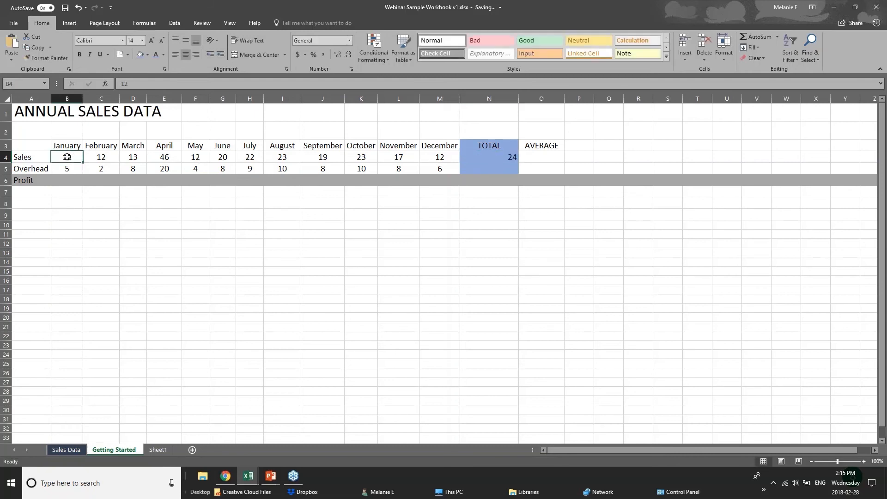
{"action": "left_click", "coordinate": [102, 158]}
{"action": "left_click", "coordinate": [134, 158]}
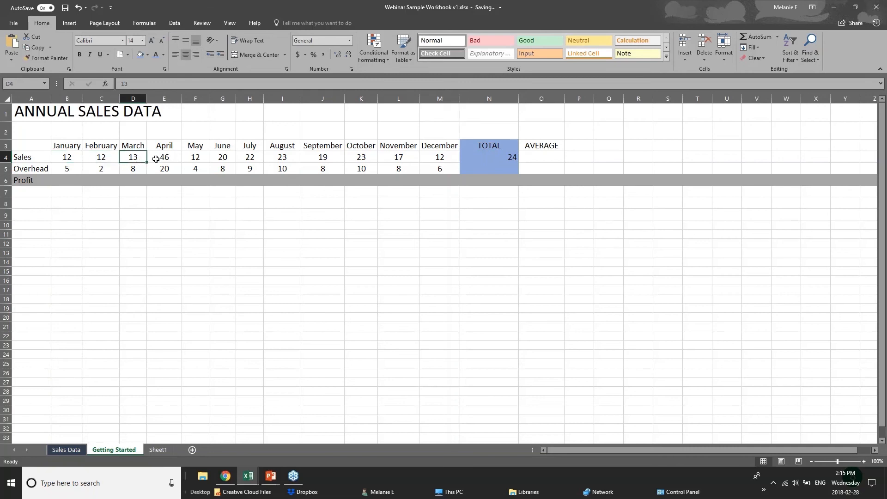
{"action": "left_click", "coordinate": [156, 159]}
{"action": "left_click", "coordinate": [498, 158]}
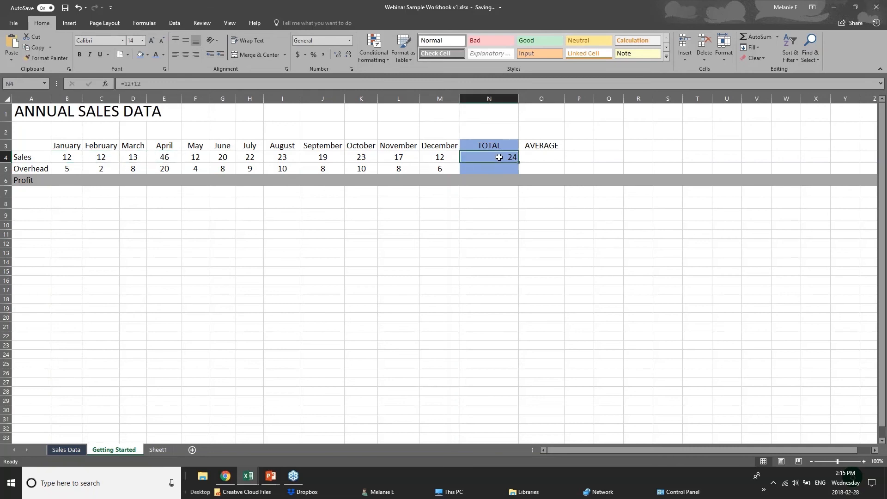
{"action": "double_click", "coordinate": [504, 158]}
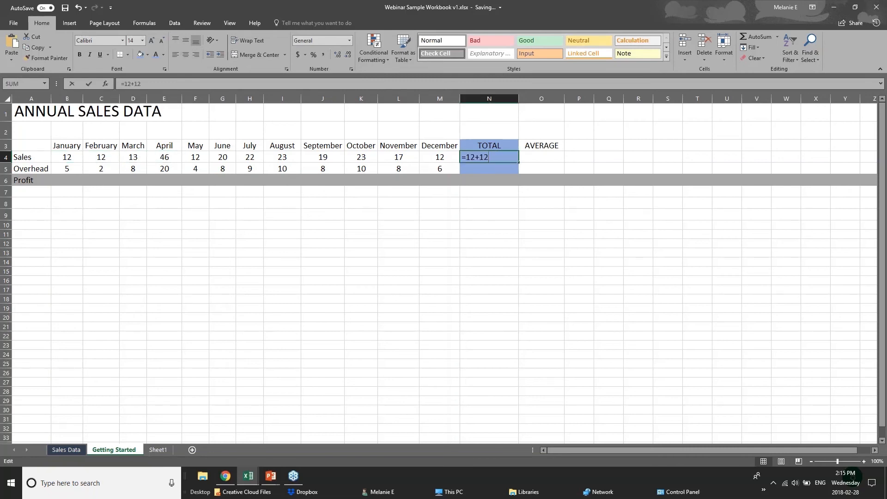
{"action": "left_click", "coordinate": [474, 219]}
{"action": "left_click", "coordinate": [483, 158]}
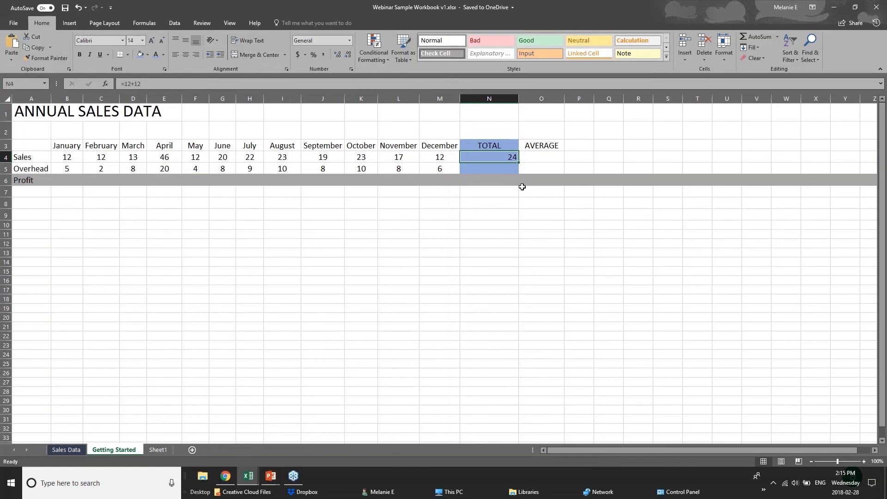
{"action": "key", "text": "Down"}
{"action": "key", "text": "Down"}
{"action": "key", "text": "Down"}
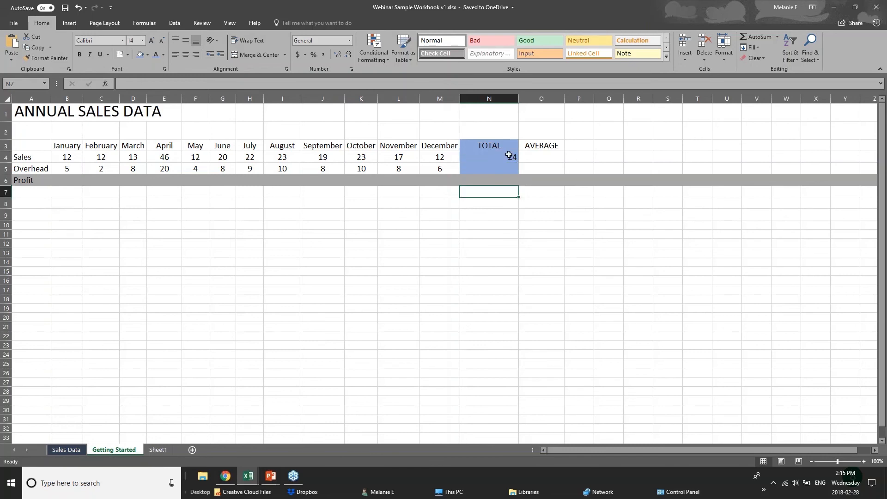
Step: Replace N4's 24 with =SUM(B4:M4) over January–December Sales, giving 231
{"action": "left_click", "coordinate": [506, 155]}
{"action": "key", "text": "Delete"}
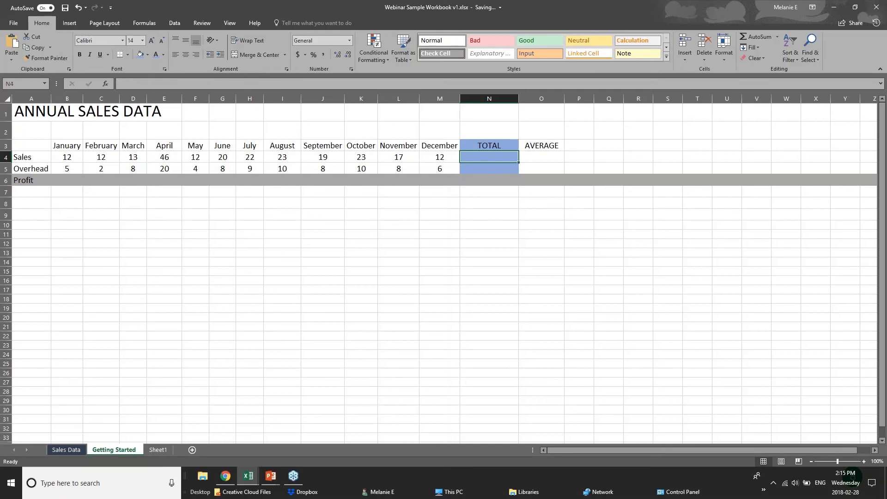
{"action": "type", "text": "=sum"}
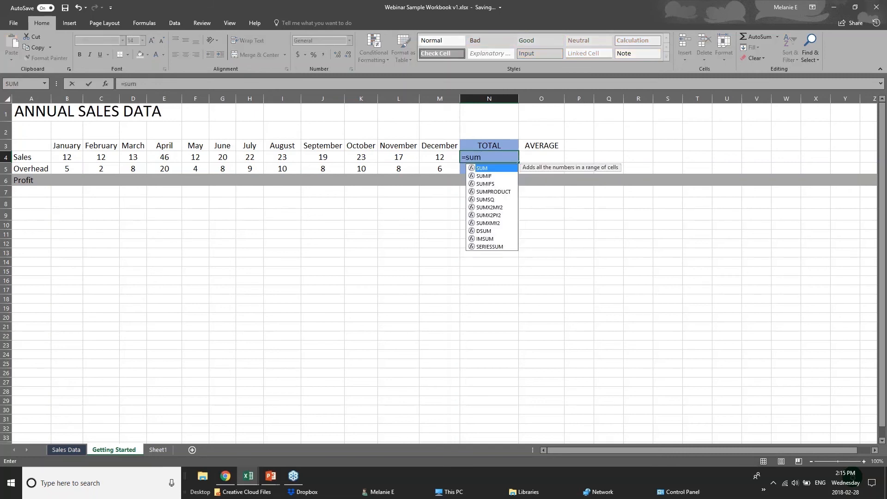
{"action": "type", "text": "("}
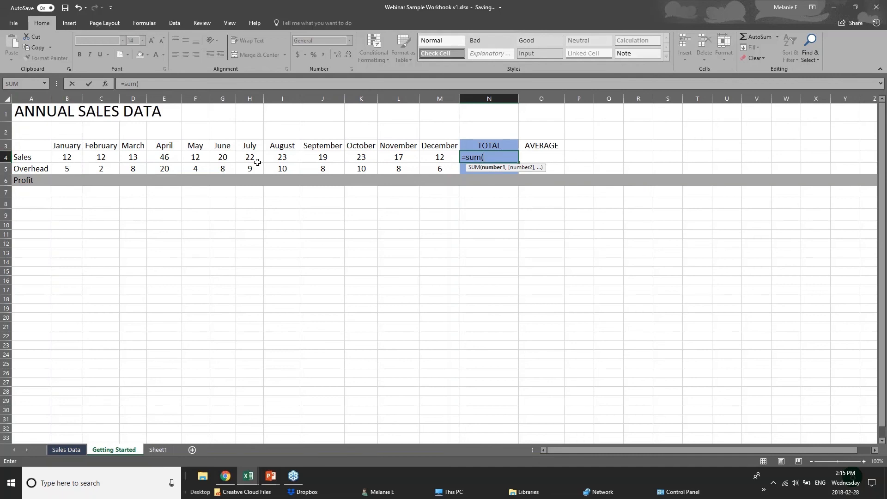
{"action": "type", "text": "b4"}
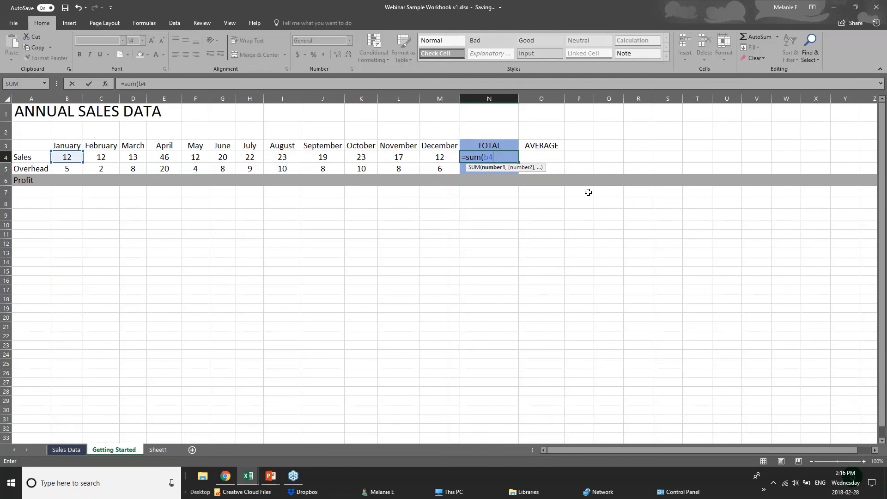
{"action": "type", "text": "+c4"}
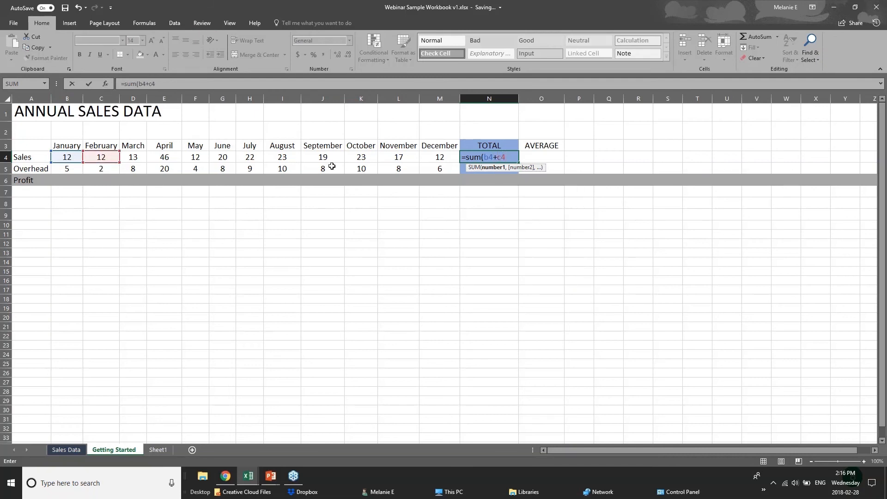
{"action": "type", "text": "+d"}
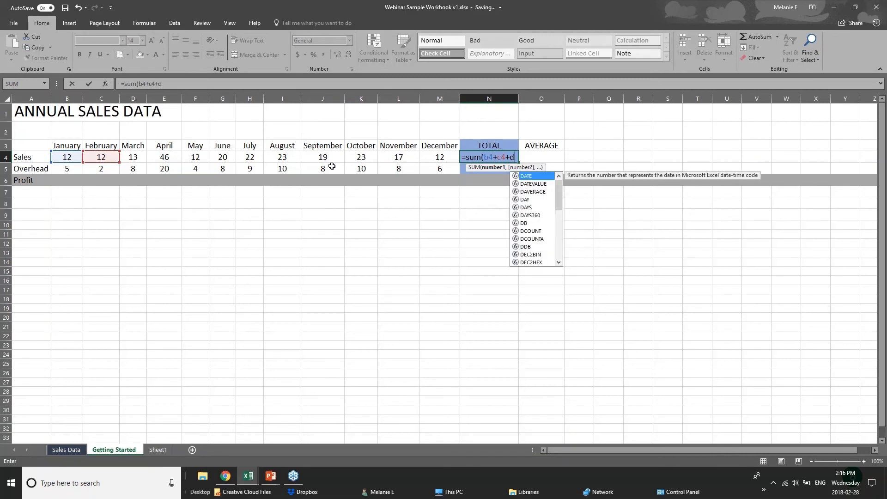
{"action": "type", "text": "4"}
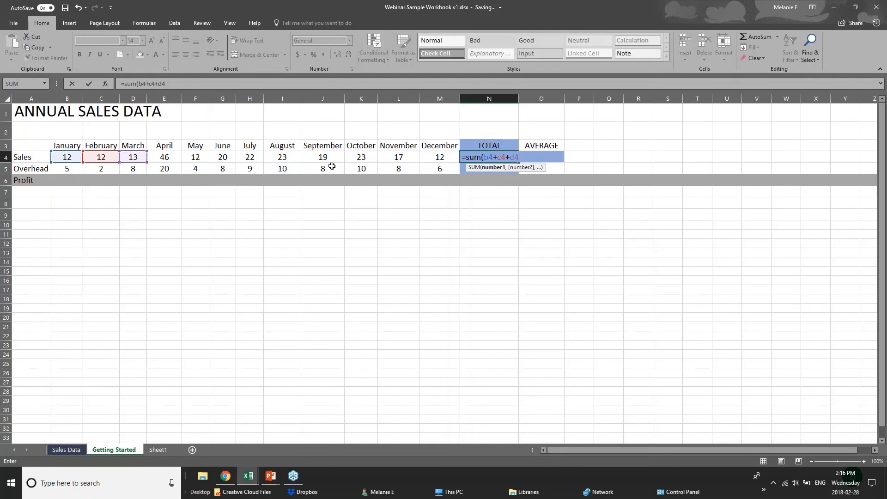
{"action": "key", "text": "BackSpace"}
{"action": "key", "text": "BackSpace"}
{"action": "key", "text": "BackSpace"}
{"action": "key", "text": "BackSpace"}
{"action": "key", "text": "BackSpace"}
{"action": "key", "text": "BackSpace"}
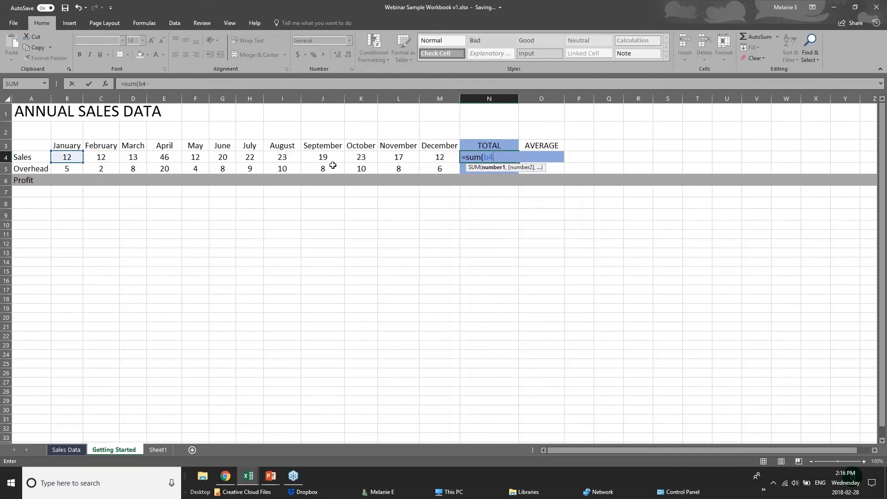
{"action": "key", "text": "BackSpace"}
{"action": "key", "text": "BackSpace"}
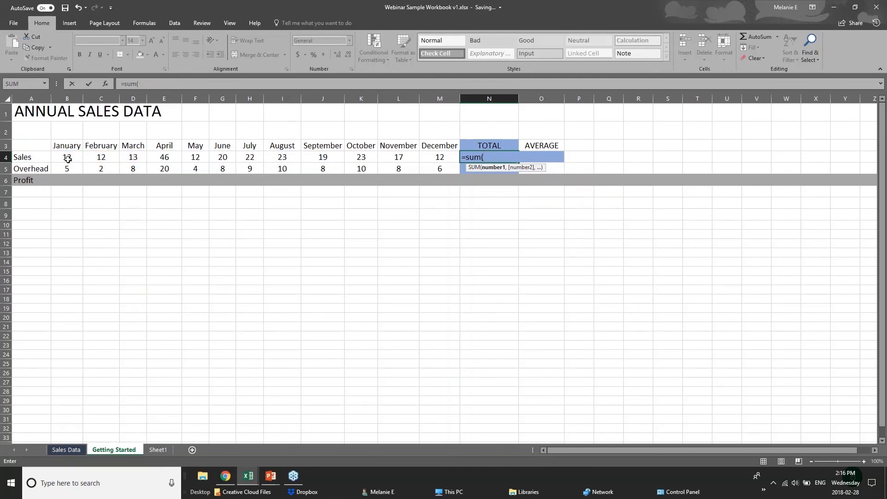
{"action": "left_click_drag", "start_coordinate": [67, 158], "coordinate": [428, 159]}
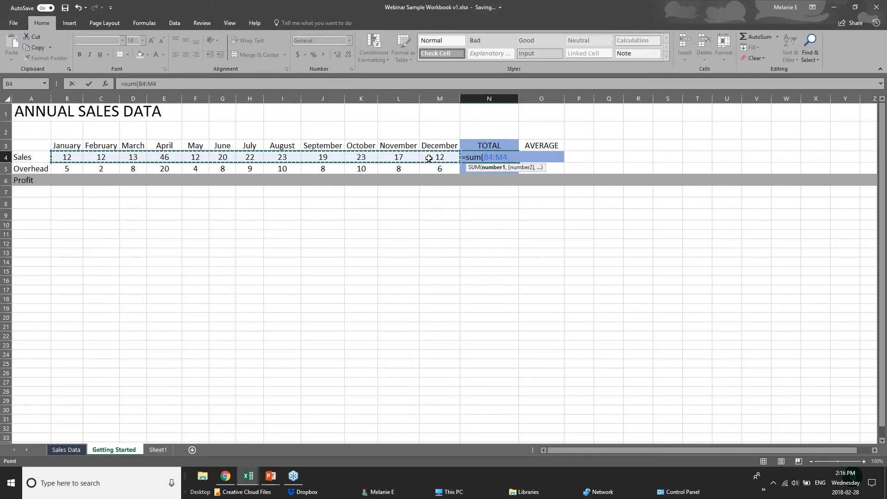
{"action": "key", "text": "Return"}
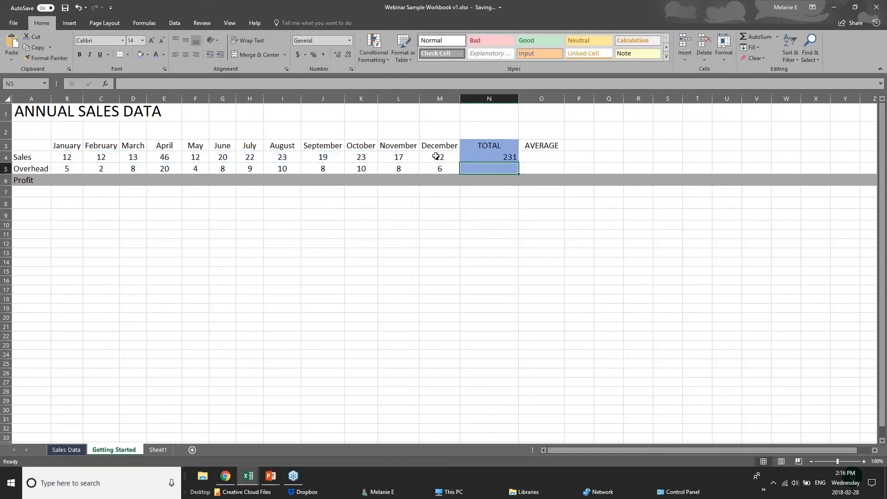
{"action": "left_click", "coordinate": [487, 158]}
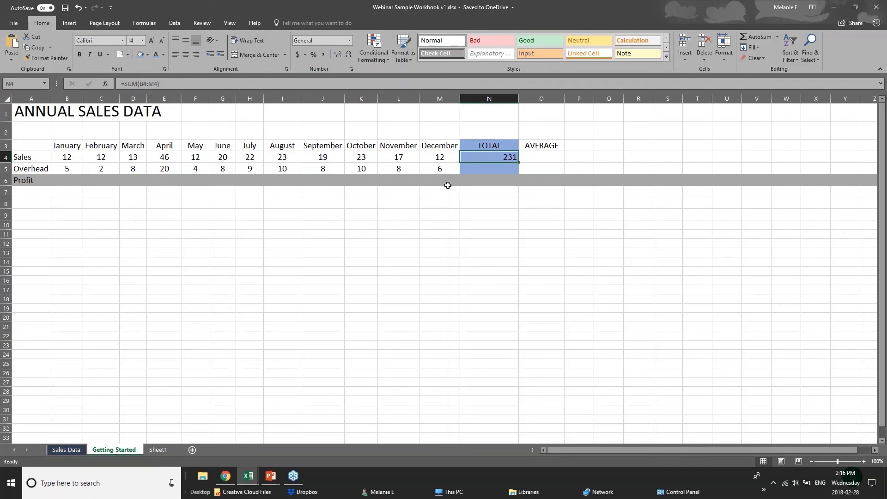
Step: Clear N4 and re-total the Sales row with AutoSum, reselecting B4 through N4
{"action": "key", "text": "Delete"}
{"action": "left_click", "coordinate": [876, 7]}
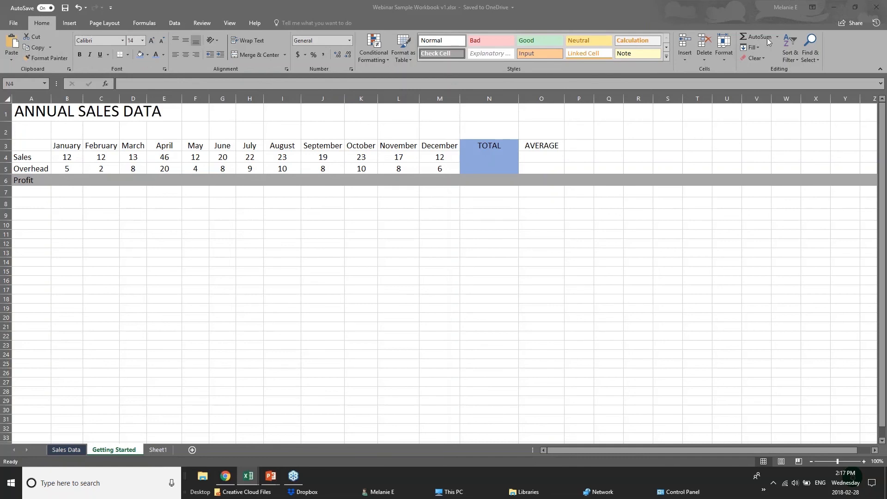
{"action": "left_click", "coordinate": [508, 161]}
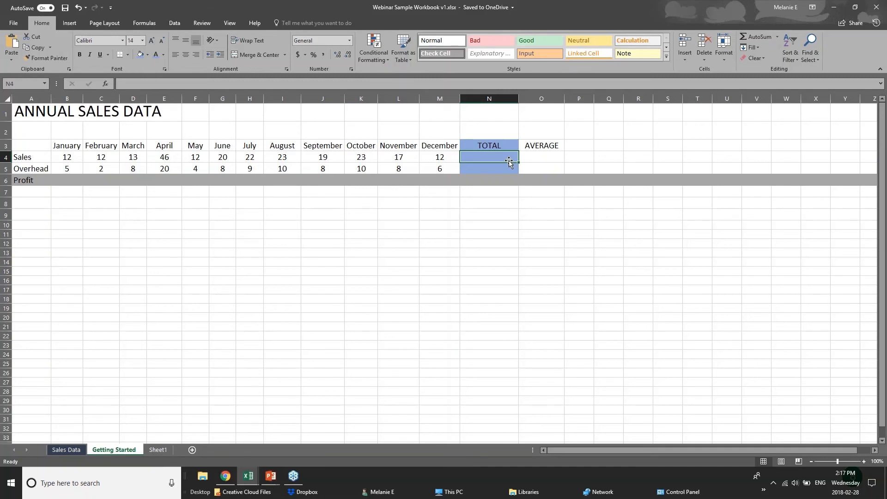
{"action": "left_click", "coordinate": [750, 37]}
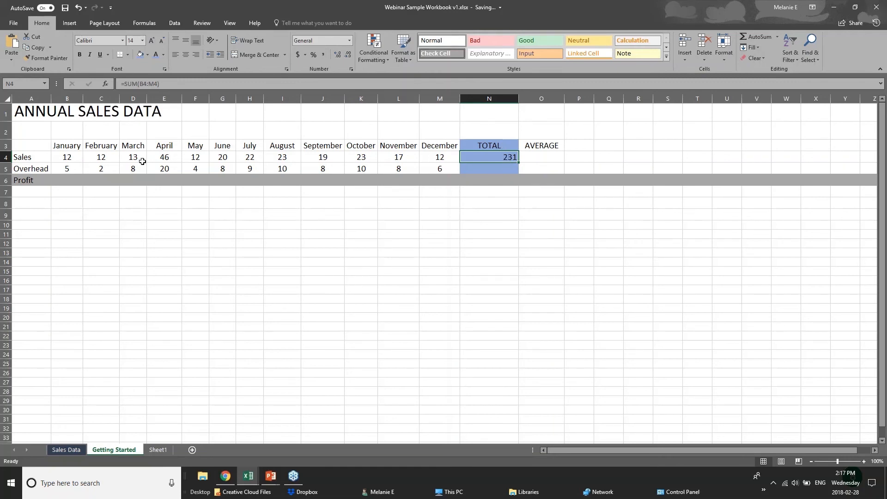
{"action": "left_click", "coordinate": [61, 158]}
{"action": "left_click_drag", "start_coordinate": [105, 157], "coordinate": [465, 162]}
{"action": "left_click", "coordinate": [465, 158]}
Step: In the Overhead total N5, add then clear an AutoSum and show the AutoSum dropdown list
{"action": "left_click", "coordinate": [512, 170]}
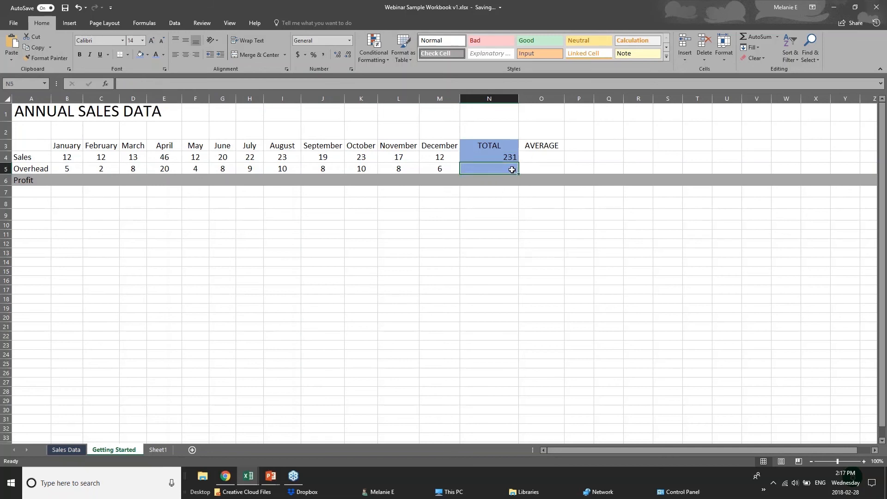
{"action": "left_click", "coordinate": [760, 37]}
{"action": "left_click", "coordinate": [761, 37]}
{"action": "key", "text": "Delete"}
{"action": "left_click", "coordinate": [777, 38]}
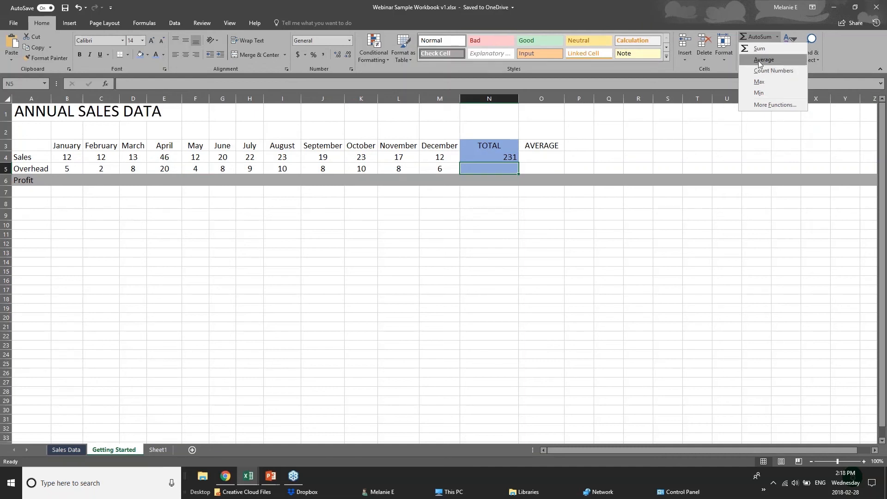
Step: Insert =AVERAGE(B5:M5) in N5 from the AutoSum menu, showing 8.166666667, and review its range
{"action": "left_click", "coordinate": [760, 61]}
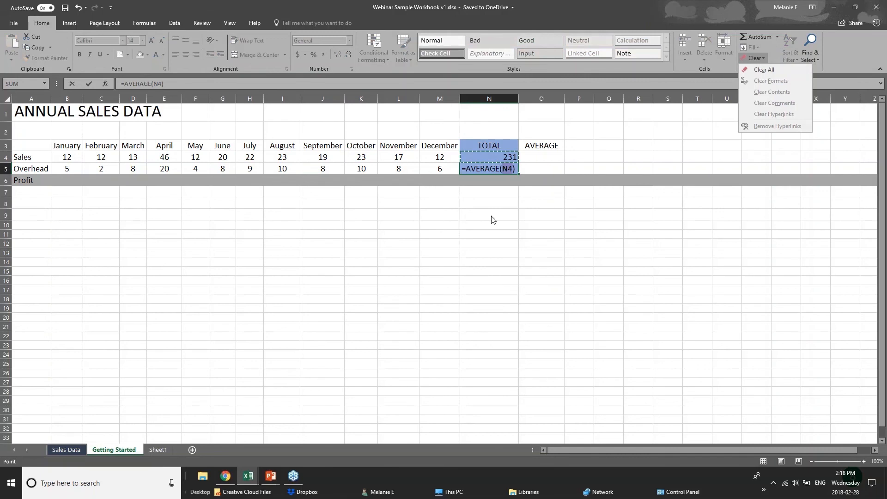
{"action": "left_click", "coordinate": [505, 169]}
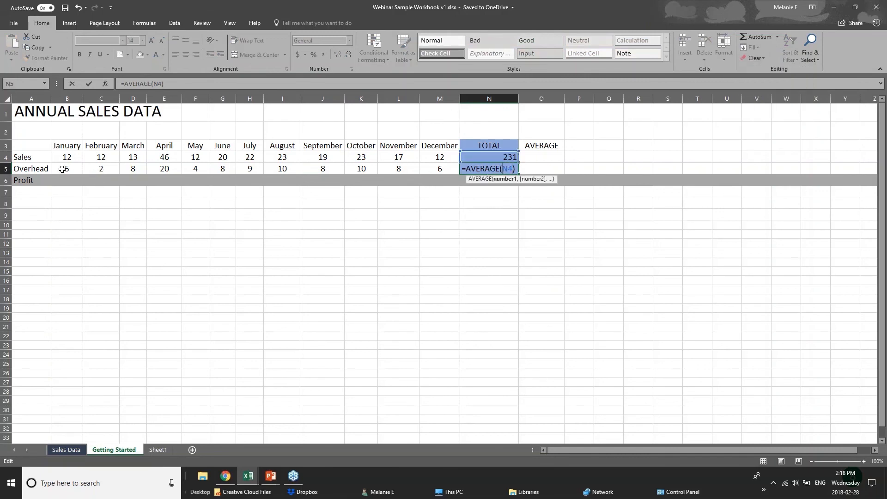
{"action": "left_click", "coordinate": [79, 169]}
{"action": "left_click_drag", "start_coordinate": [78, 169], "coordinate": [443, 168]}
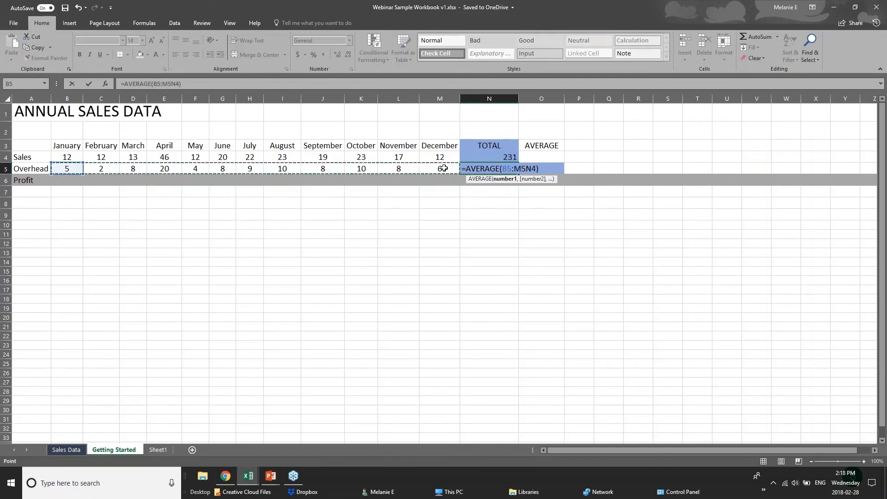
{"action": "left_click", "coordinate": [501, 179]}
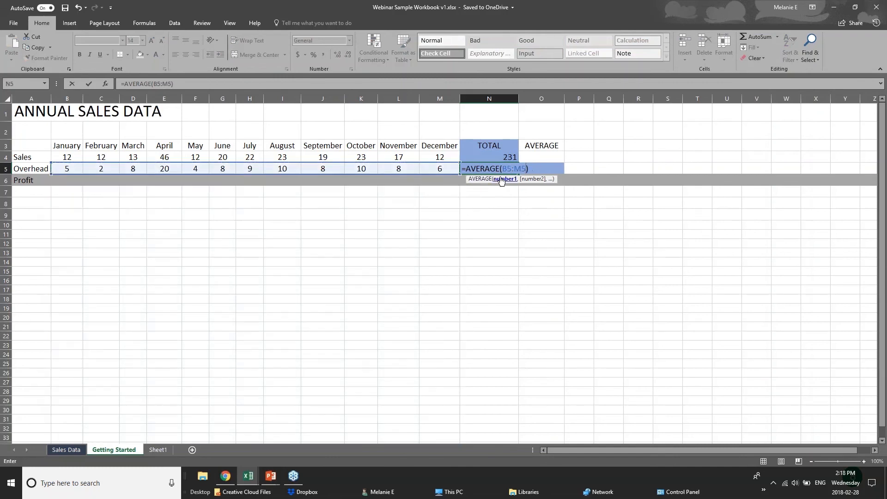
{"action": "key", "text": "Return"}
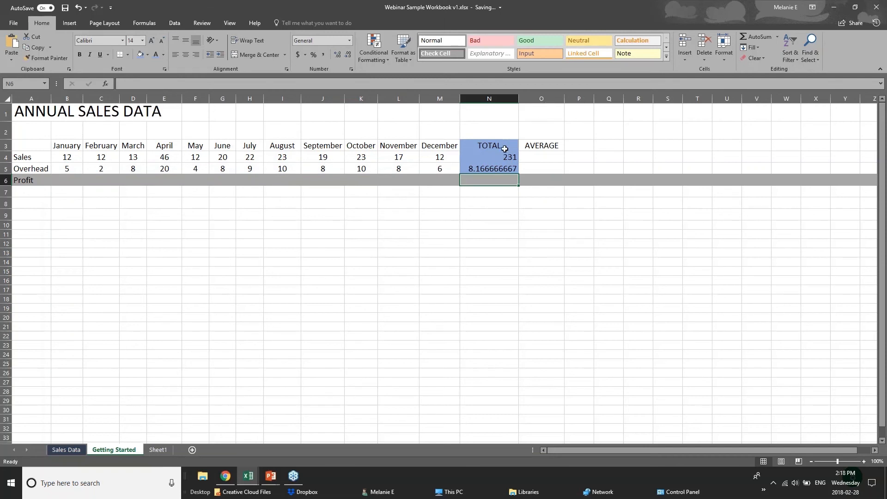
{"action": "left_click", "coordinate": [489, 168]}
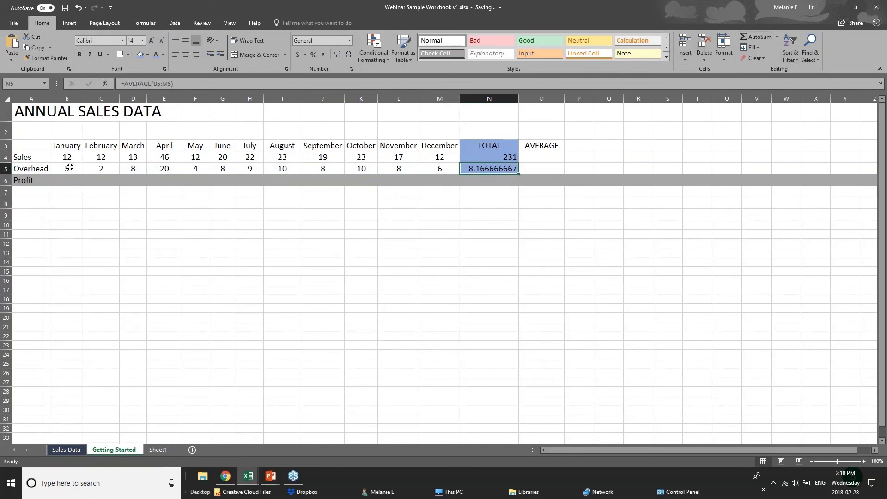
{"action": "left_click_drag", "start_coordinate": [69, 167], "coordinate": [438, 167]}
{"action": "left_click", "coordinate": [475, 170]}
{"action": "left_click", "coordinate": [64, 158]}
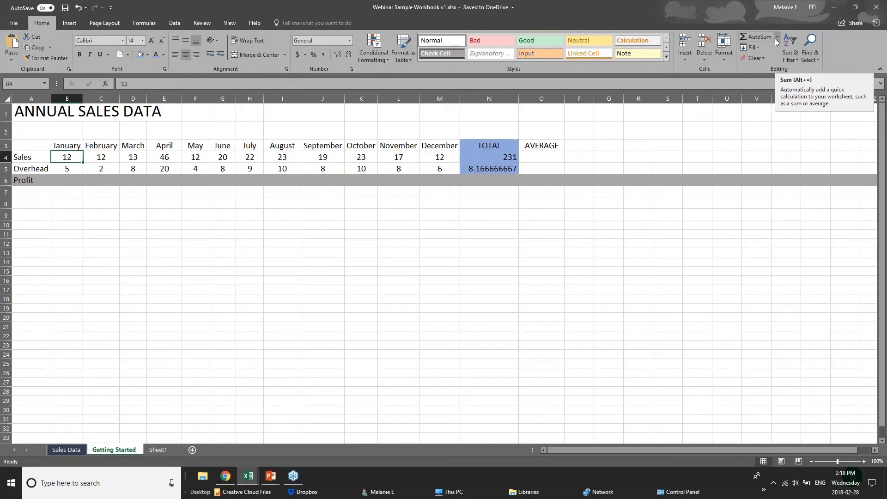
Step: Switch to the Formulas tab and undo an accidental AutoSum inserted in B4
{"action": "left_click", "coordinate": [151, 24]}
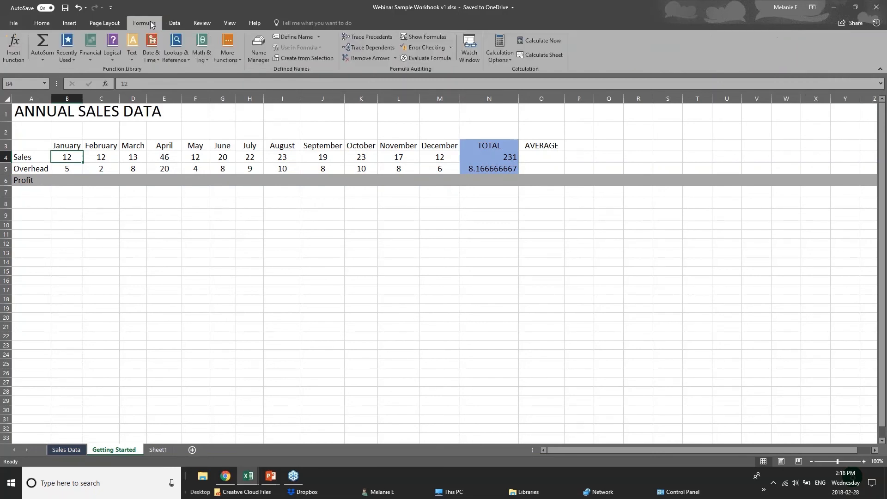
{"action": "left_click", "coordinate": [49, 63]}
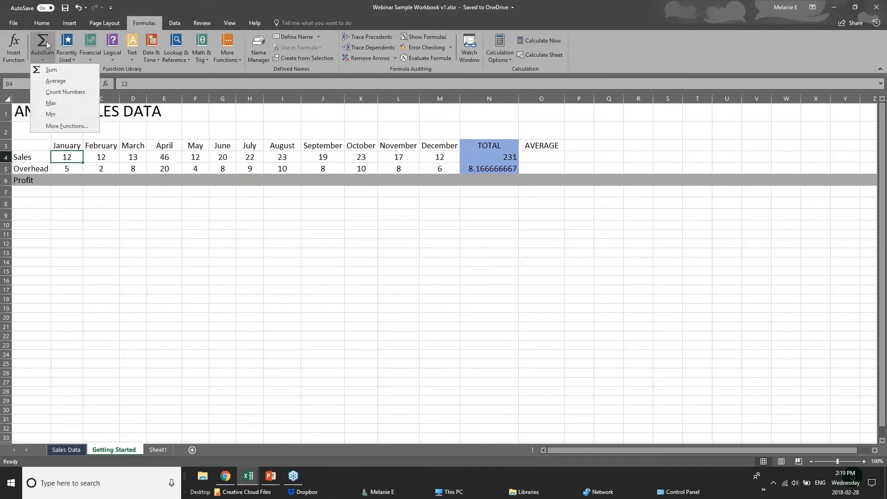
{"action": "left_click", "coordinate": [46, 41]}
{"action": "key", "text": "ctrl+z"}
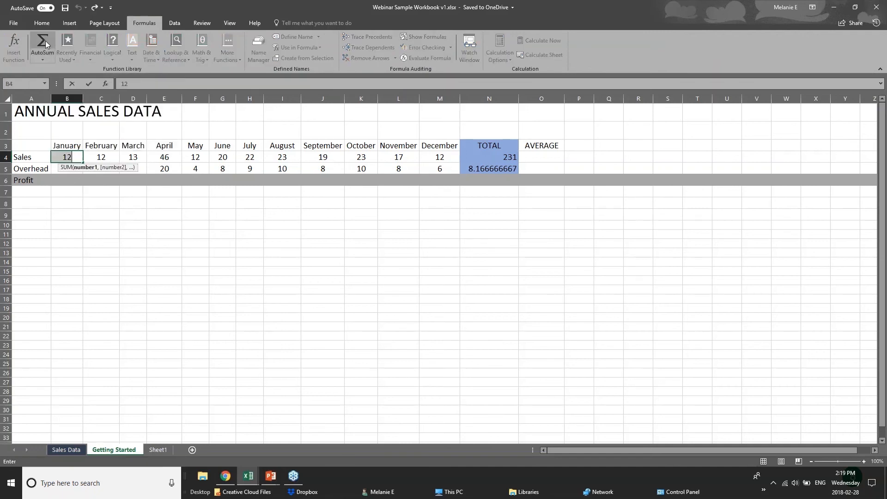
{"action": "left_click", "coordinate": [151, 243]}
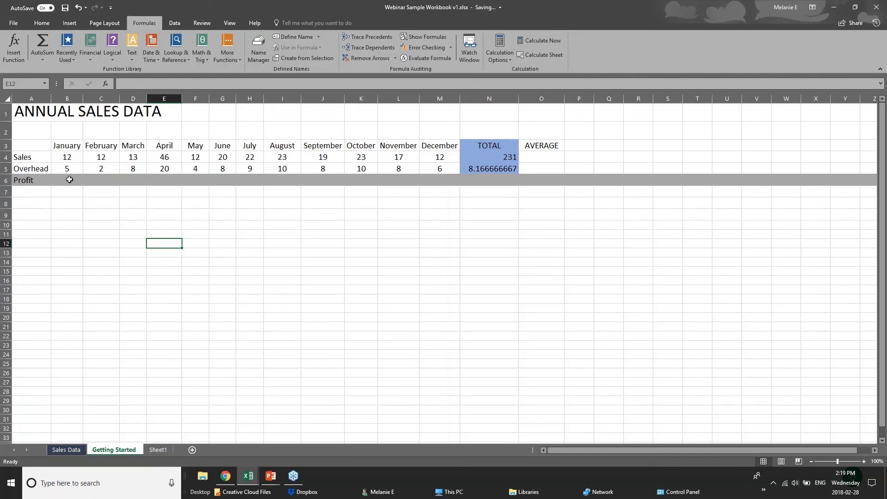
Step: With B7 selected, browse the Recently Used, Logical and Text function lists
{"action": "left_click", "coordinate": [75, 192]}
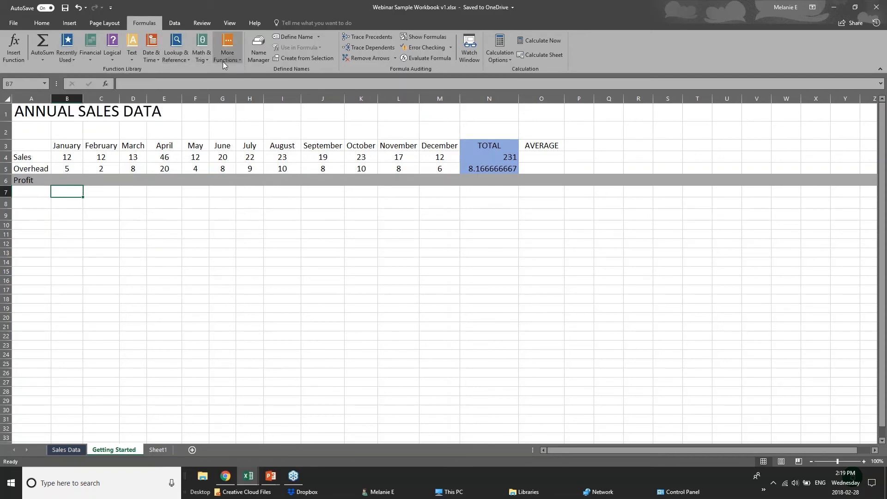
{"action": "left_click", "coordinate": [64, 59]}
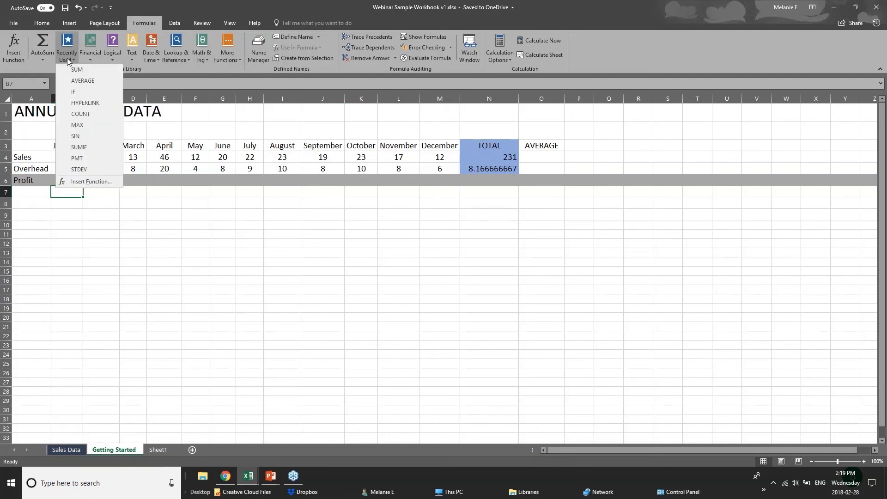
{"action": "left_click", "coordinate": [181, 65]}
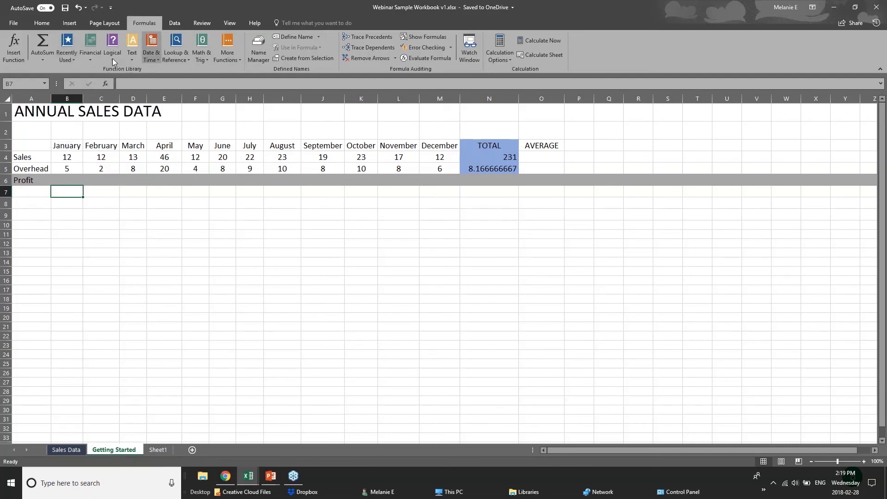
{"action": "left_click", "coordinate": [111, 58]}
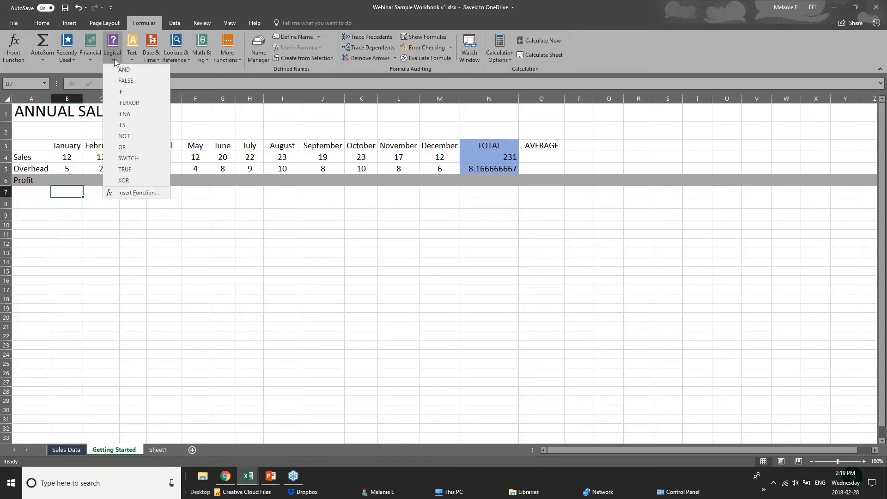
{"action": "left_click", "coordinate": [174, 69]}
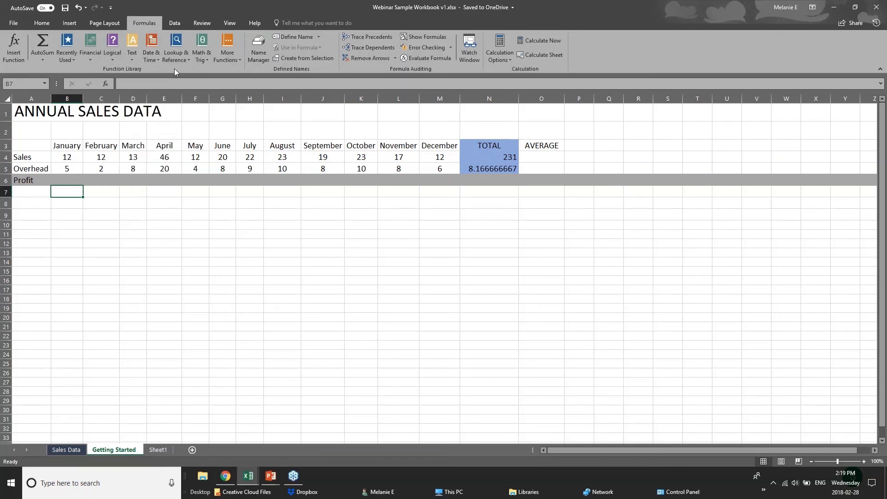
{"action": "left_click", "coordinate": [132, 61]}
{"action": "left_click", "coordinate": [212, 72]}
Step: Browse the Math & Trig, Lookup & Reference, Date & Time and AutoSum lists, then select B6
{"action": "left_click", "coordinate": [203, 60]}
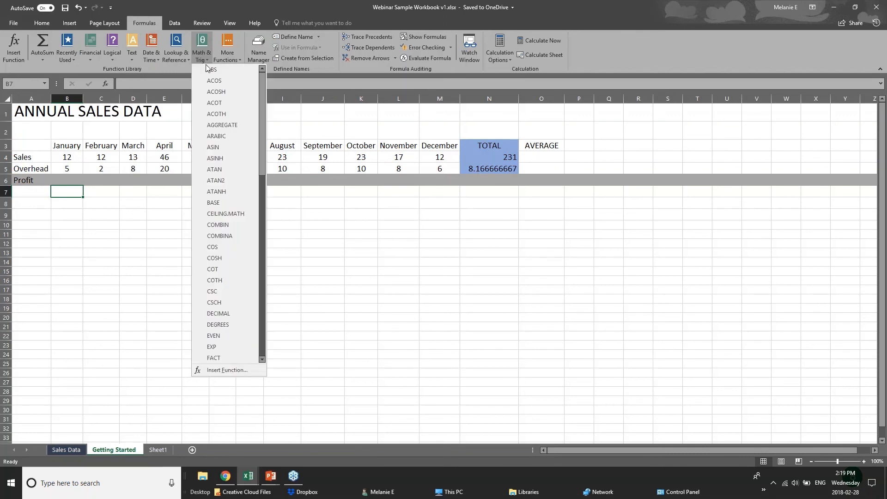
{"action": "left_click", "coordinate": [164, 73]}
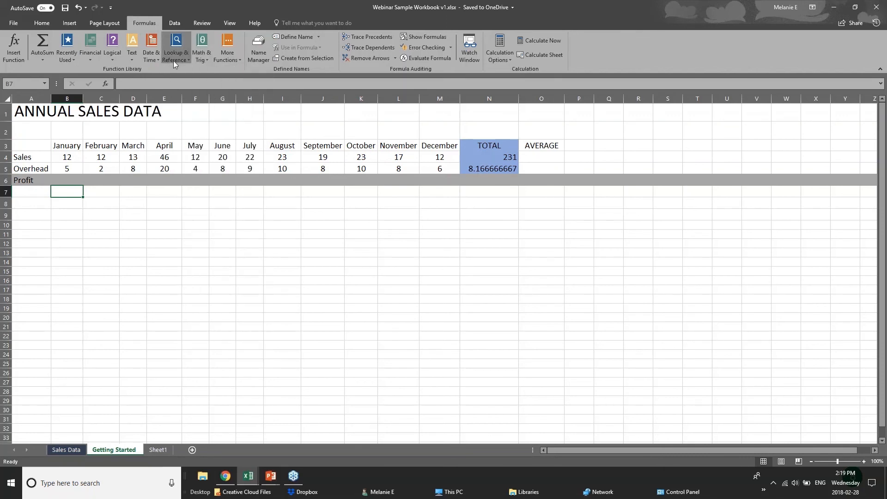
{"action": "left_click", "coordinate": [173, 60]}
{"action": "left_click", "coordinate": [148, 68]}
{"action": "left_click", "coordinate": [150, 60]}
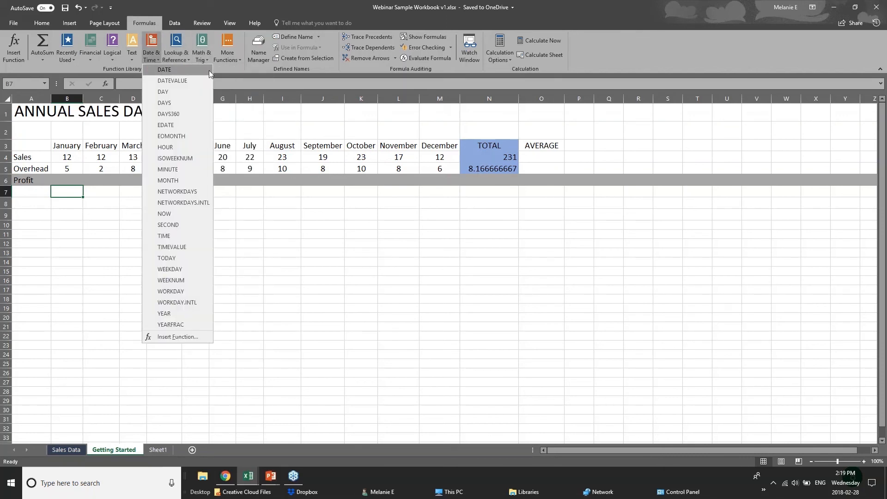
{"action": "left_click", "coordinate": [214, 68]}
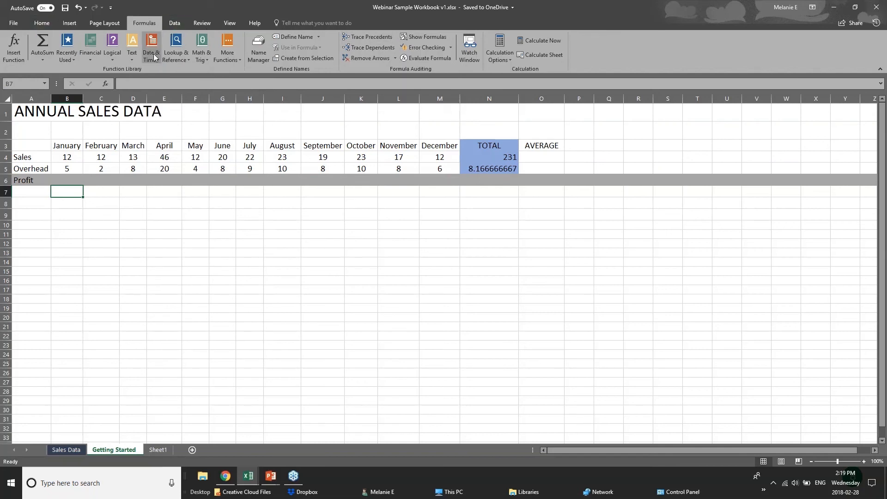
{"action": "left_click", "coordinate": [48, 59]}
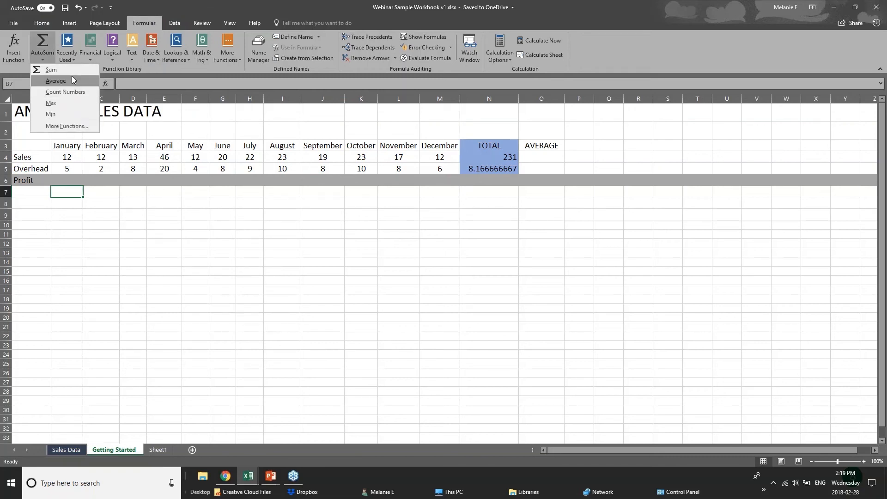
{"action": "left_click", "coordinate": [76, 185]}
{"action": "left_click", "coordinate": [73, 180]}
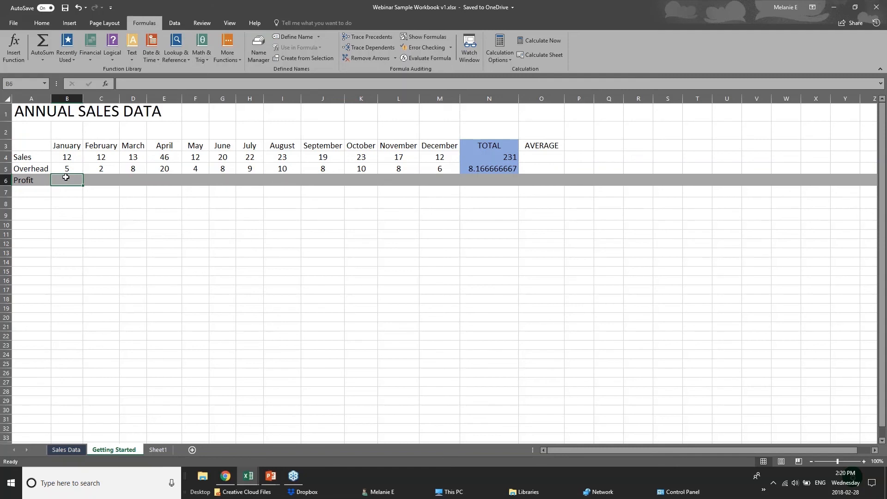
Step: Enter =B4-B5 in January's Profit cell B6, giving 7, and recheck the formula
{"action": "left_click", "coordinate": [67, 160]}
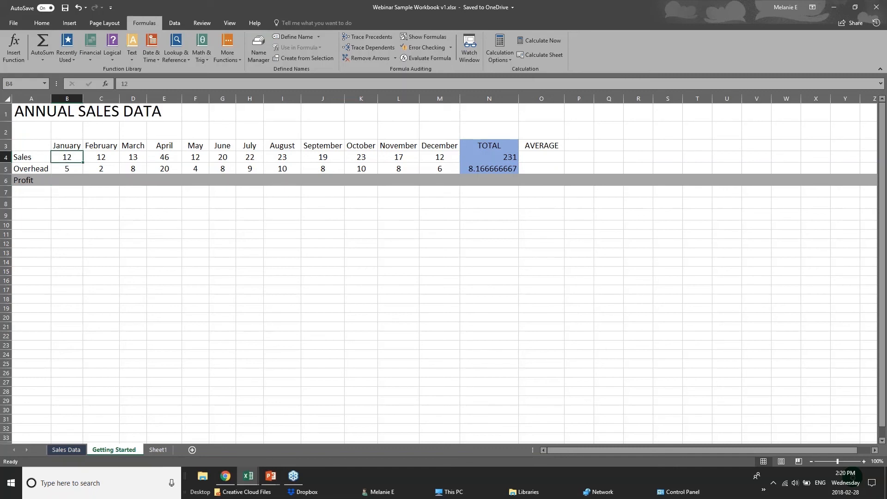
{"action": "left_click", "coordinate": [68, 169]}
{"action": "left_click", "coordinate": [68, 180]}
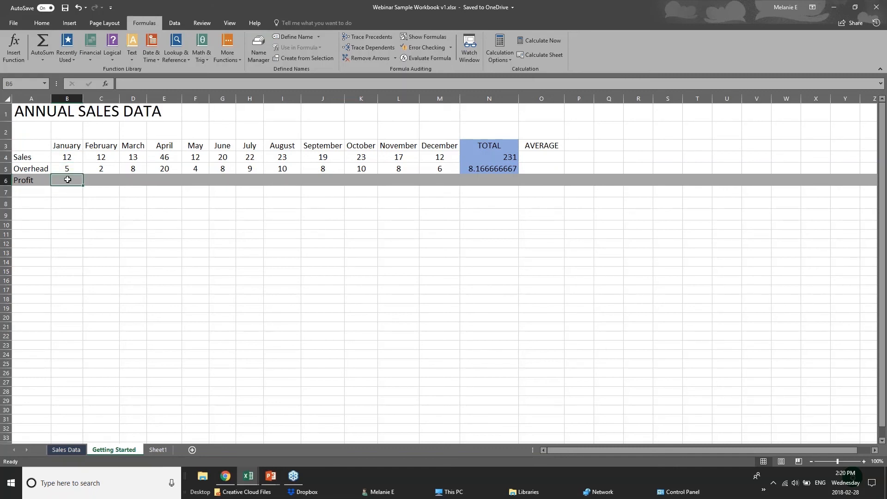
{"action": "type", "text": "="}
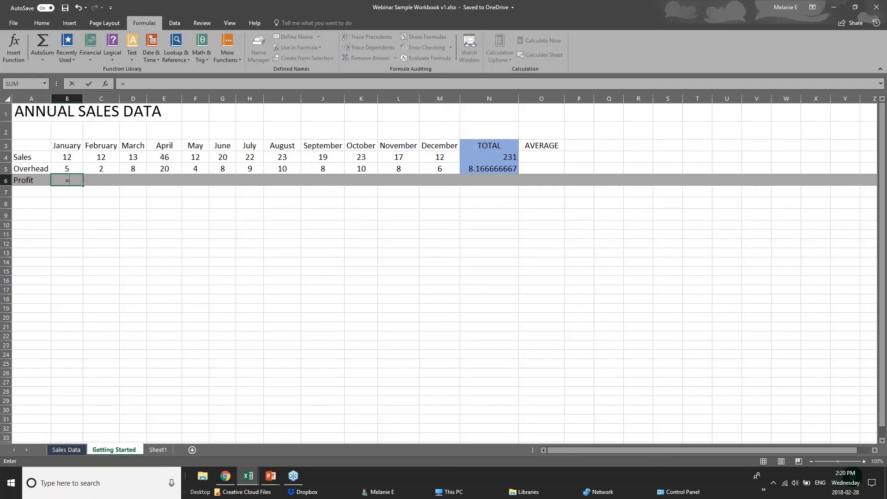
{"action": "type", "text": "s"}
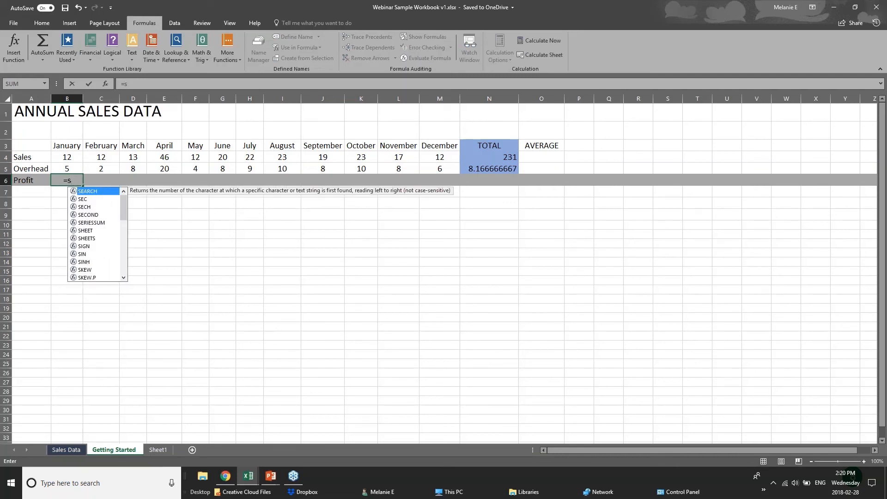
{"action": "type", "text": "ub"}
{"action": "key", "text": "BackSpace"}
{"action": "key", "text": "BackSpace"}
{"action": "key", "text": "BackSpace"}
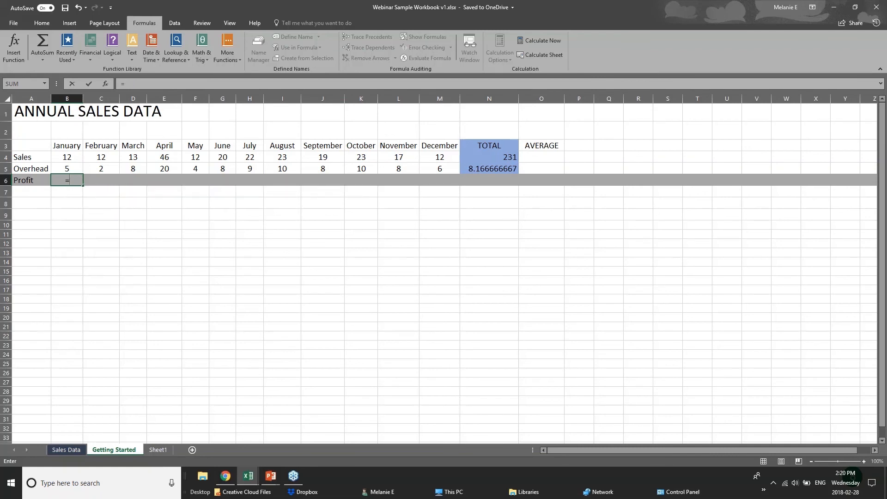
{"action": "left_click", "coordinate": [73, 156]}
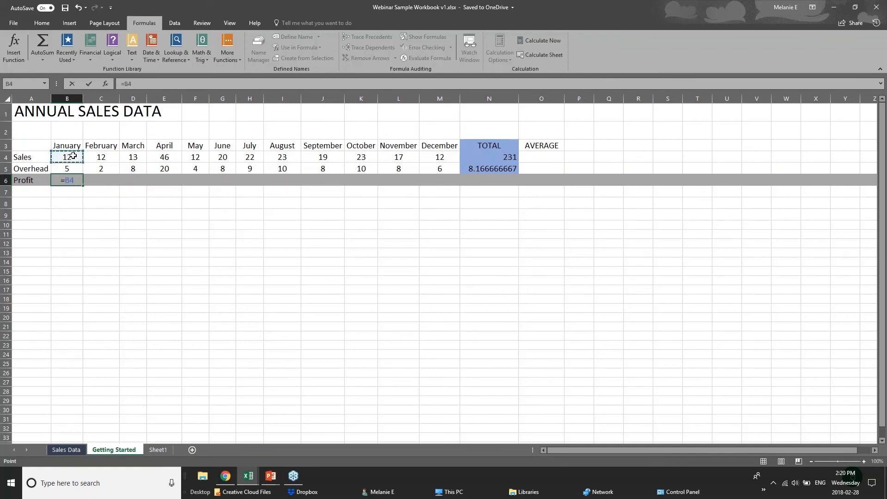
{"action": "type", "text": "-"}
{"action": "left_click", "coordinate": [76, 168]}
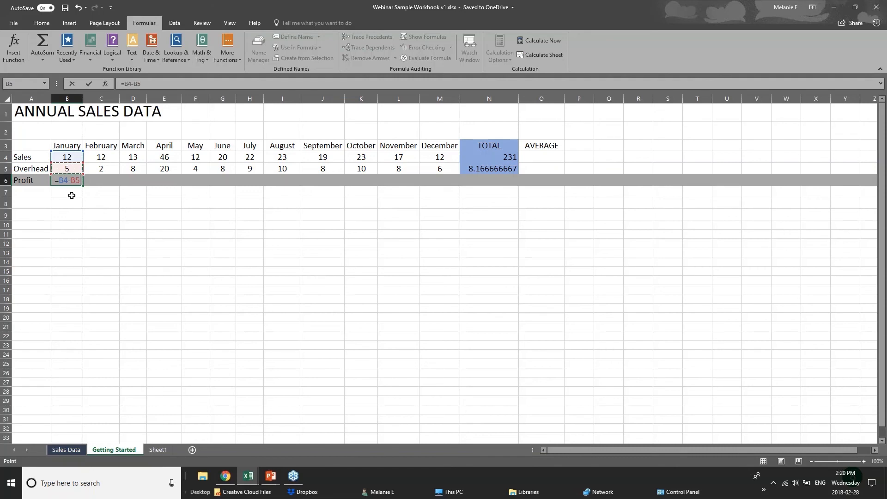
{"action": "key", "text": "Return"}
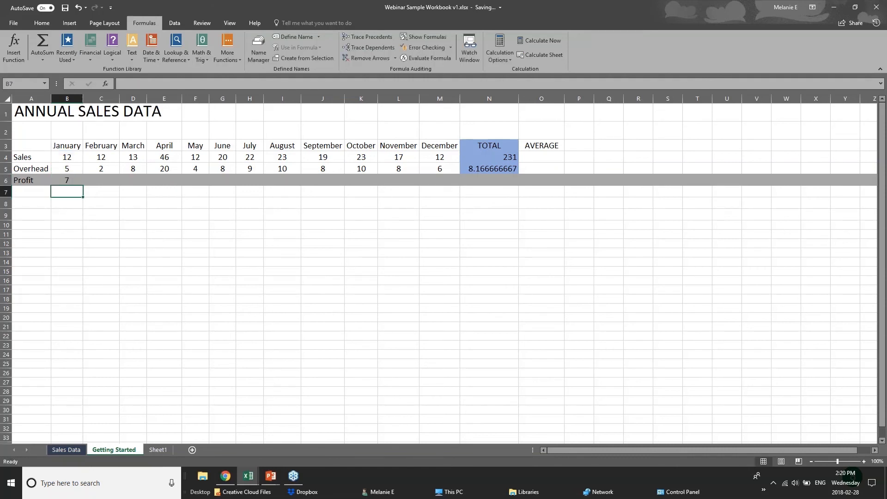
{"action": "left_click", "coordinate": [66, 180]}
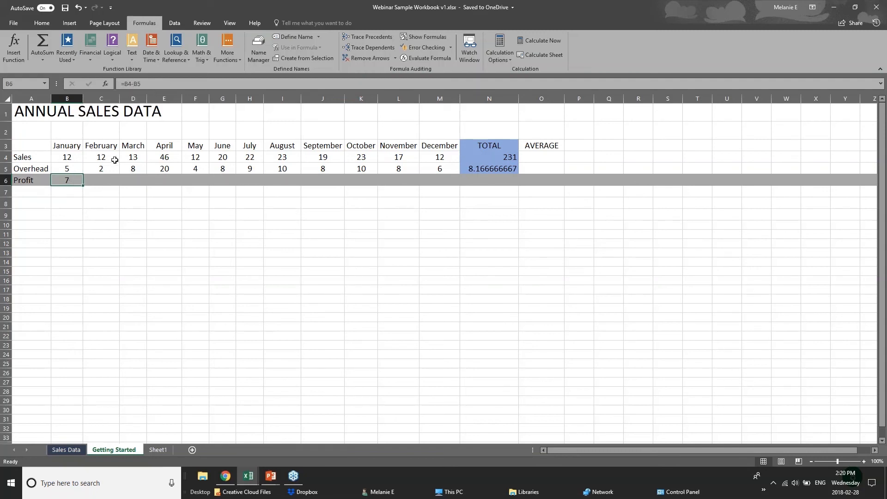
{"action": "left_click", "coordinate": [110, 176]}
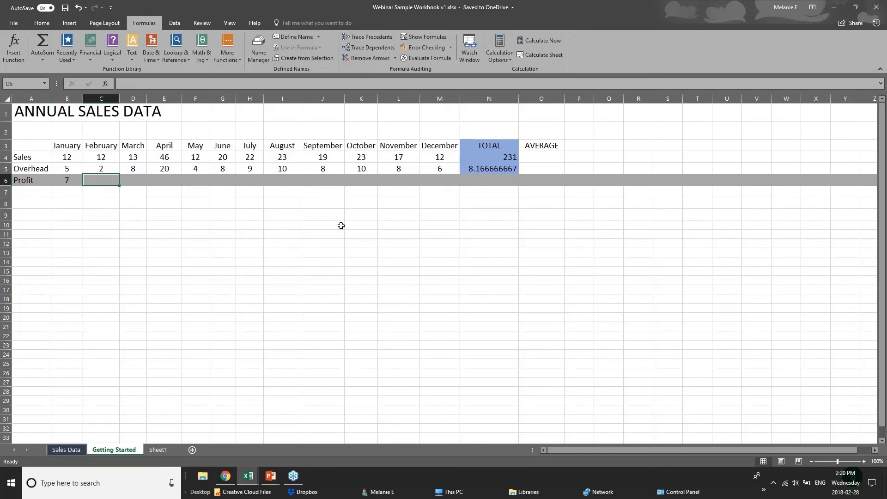
{"action": "left_click", "coordinate": [59, 180]}
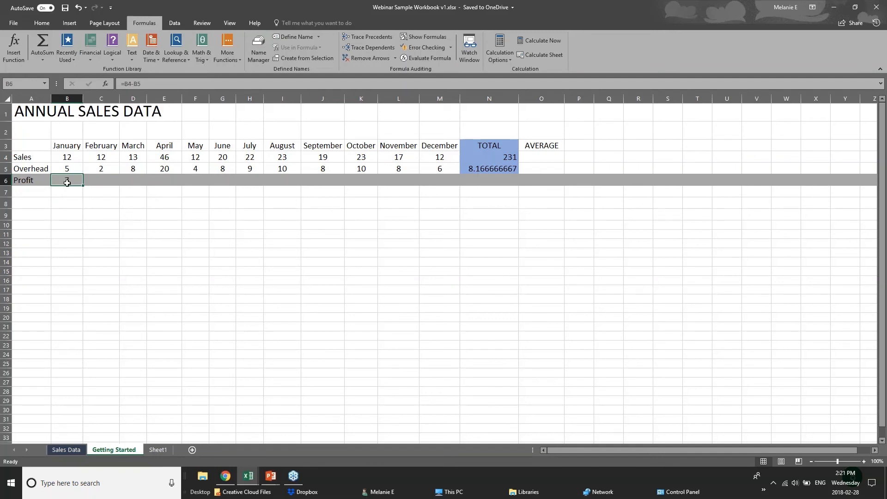
Step: Copy B6's profit formula into C6 as Formulas and fill it across to M6 for December
{"action": "right_click", "coordinate": [67, 181]}
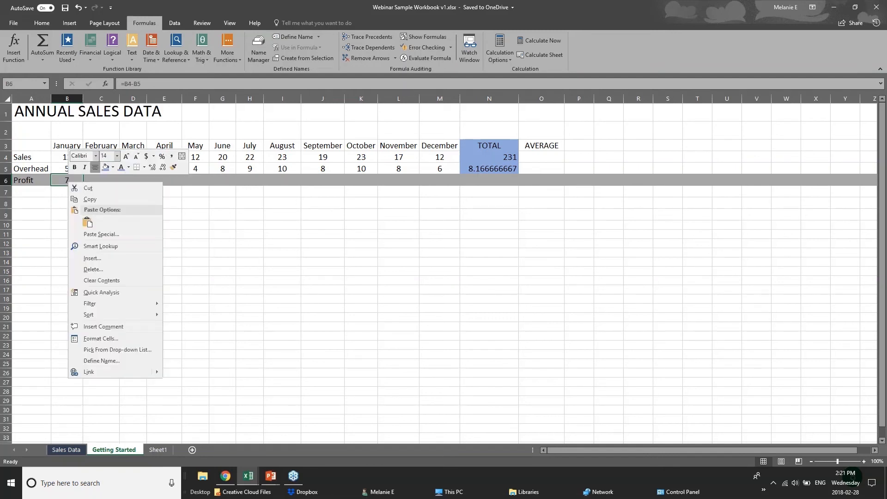
{"action": "left_click", "coordinate": [88, 199]}
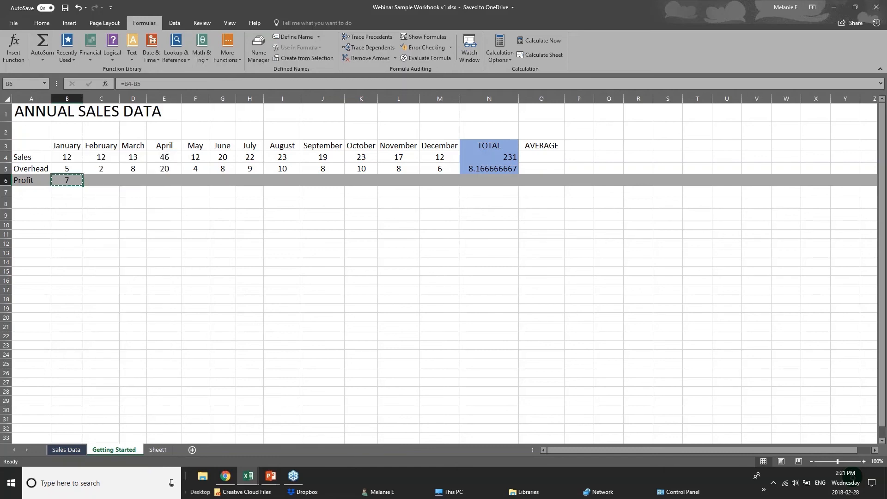
{"action": "right_click", "coordinate": [100, 182]}
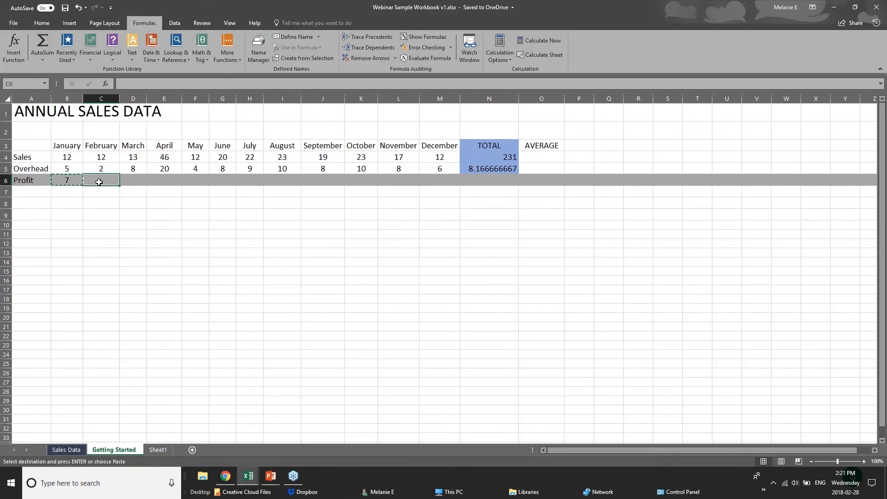
{"action": "left_click", "coordinate": [131, 224]}
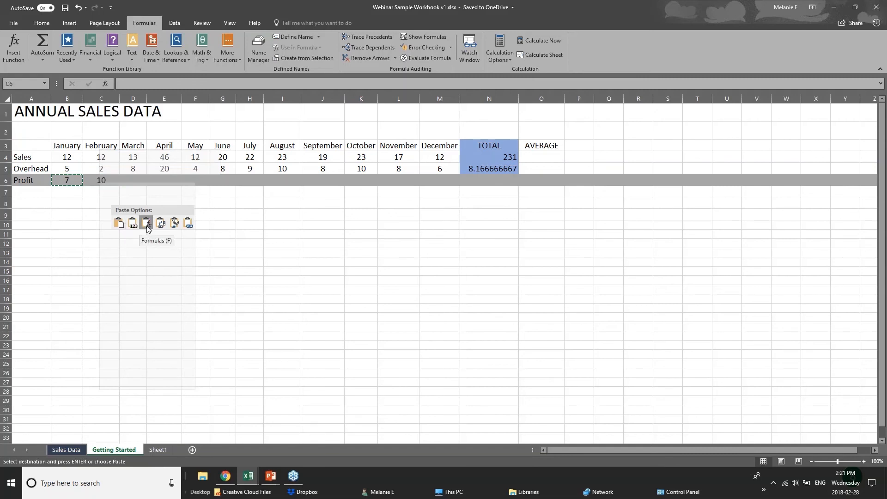
{"action": "left_click", "coordinate": [147, 223]}
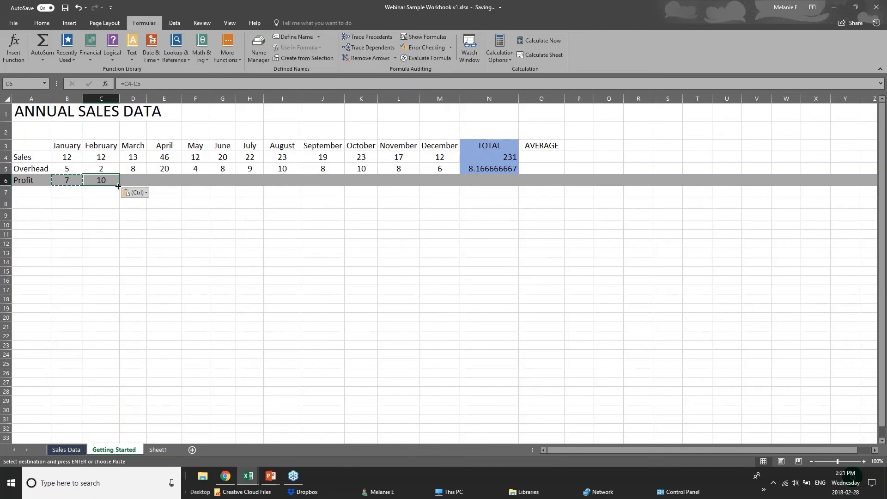
{"action": "left_click_drag", "start_coordinate": [119, 186], "coordinate": [444, 187]}
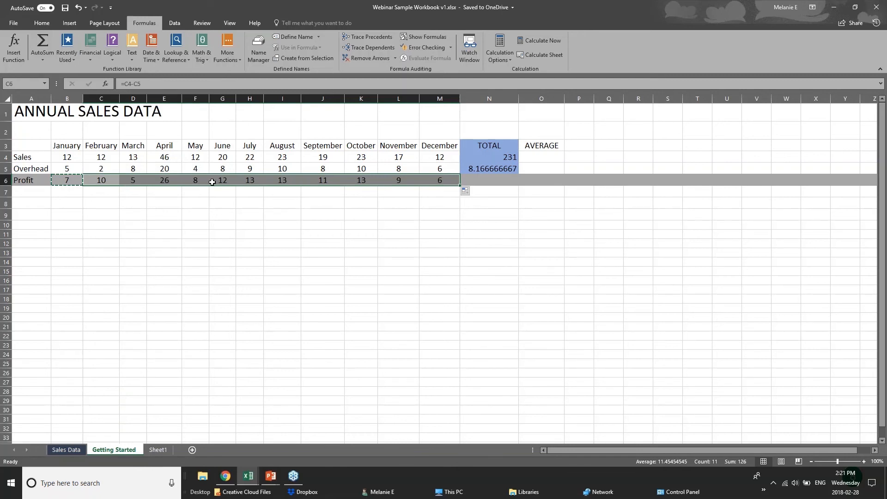
{"action": "left_click", "coordinate": [55, 154]}
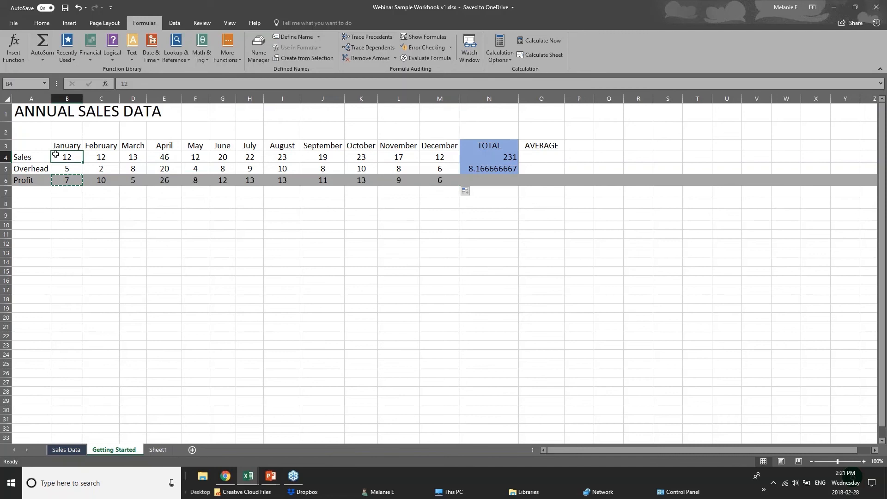
{"action": "left_click", "coordinate": [506, 181]}
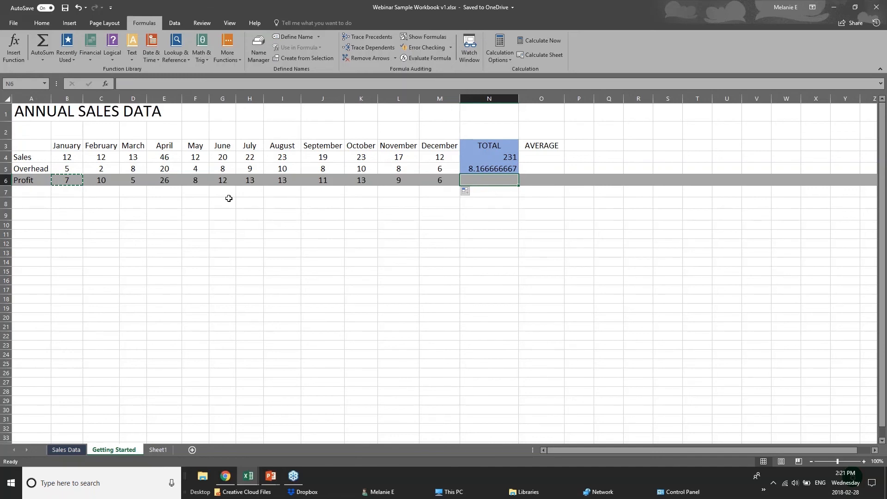
Step: Advance the PowerPoint presentation to the FORMATTING WORKSHEETS slide, then return to Excel
{"action": "left_click", "coordinate": [271, 475]}
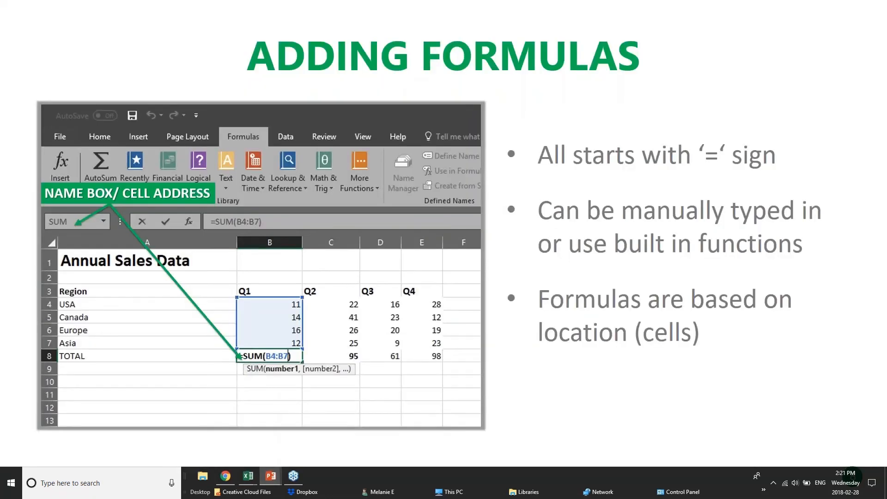
{"action": "key", "text": "Right"}
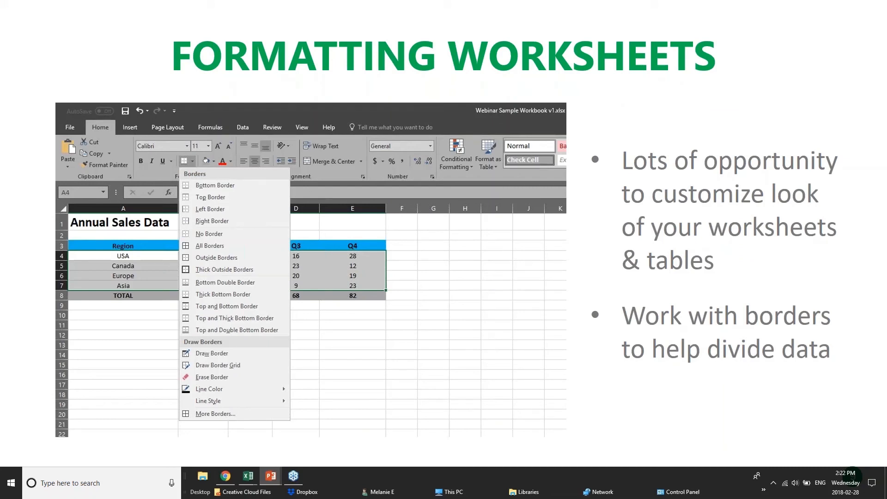
{"action": "mouse_move", "coordinate": [248, 477]}
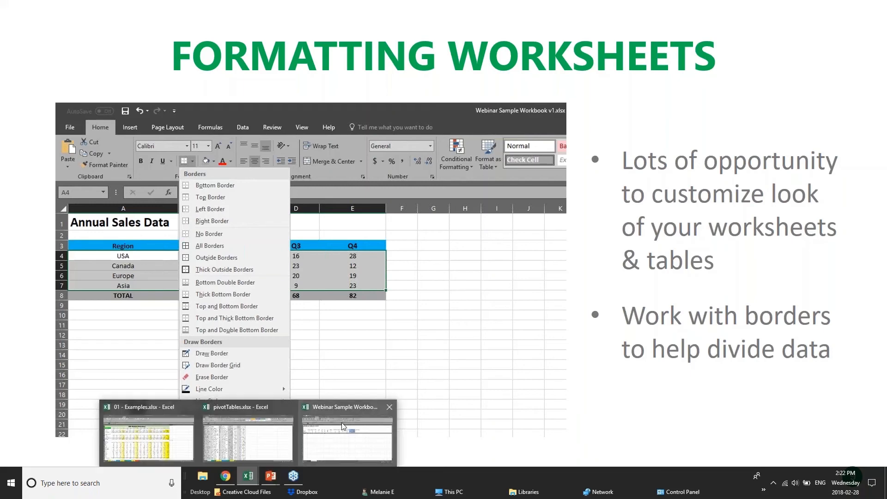
{"action": "left_click", "coordinate": [344, 426]}
Step: Switch from the Webinar Sample workbook to pivotTables.xlsx and scroll through its sales list
{"action": "left_click", "coordinate": [255, 213]}
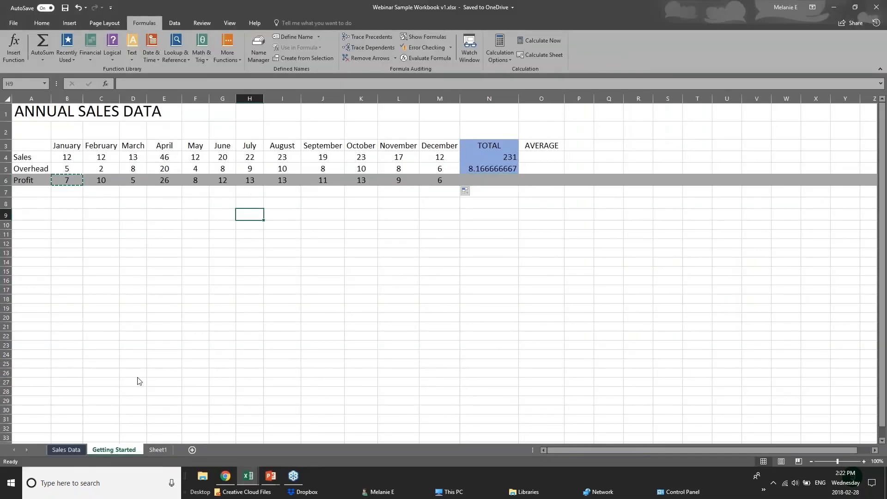
{"action": "left_click", "coordinate": [66, 450]}
{"action": "left_click", "coordinate": [248, 476]}
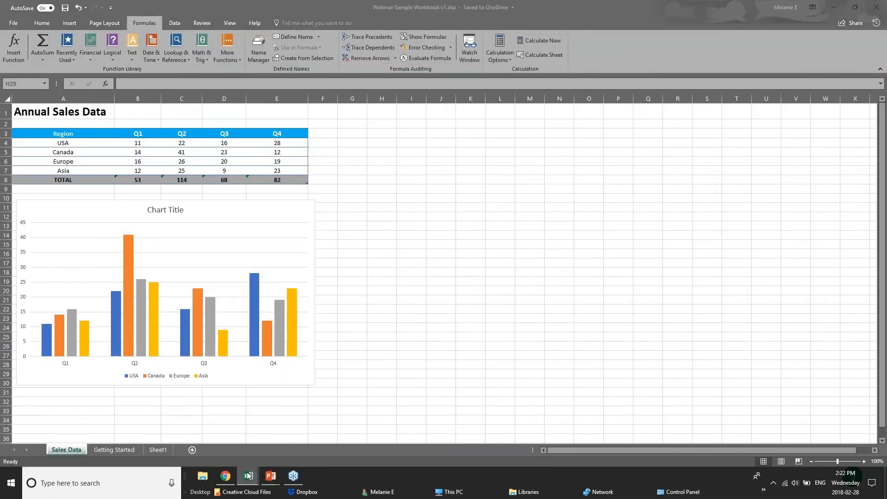
{"action": "left_click", "coordinate": [265, 451]}
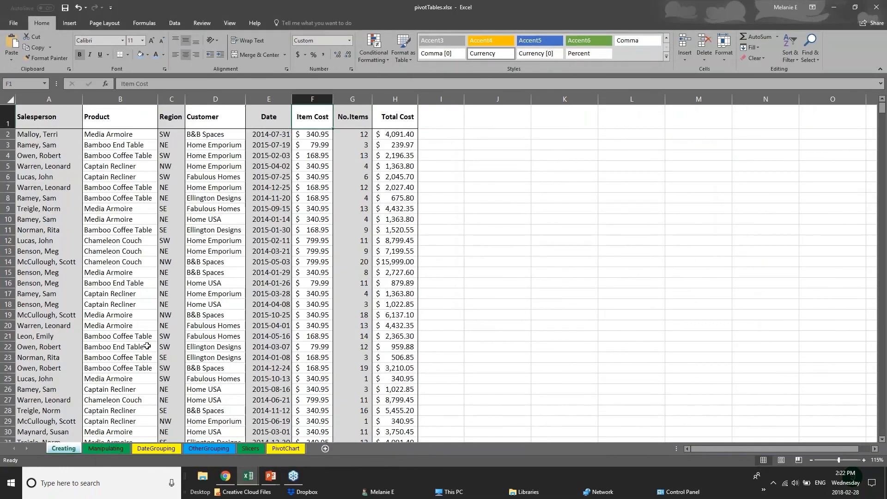
{"action": "scroll", "coordinate": [147, 345], "scroll_direction": "down", "scroll_amount": 1}
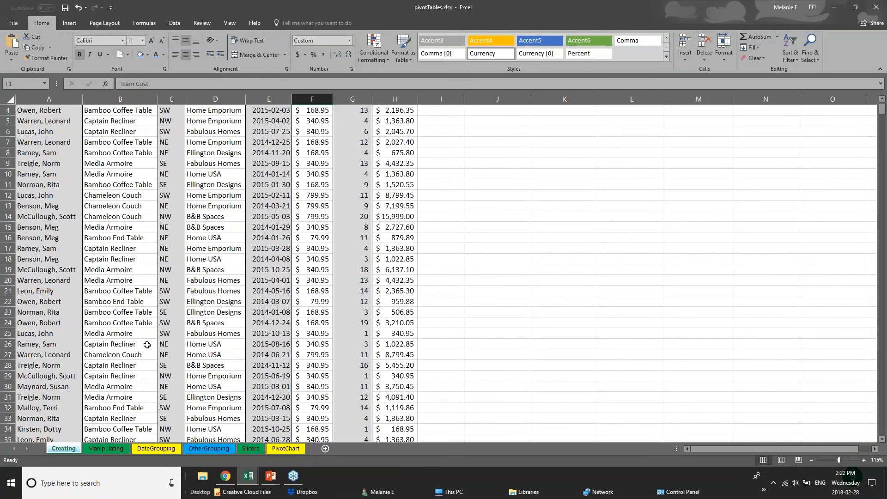
{"action": "scroll", "coordinate": [147, 345], "scroll_direction": "down", "scroll_amount": 20}
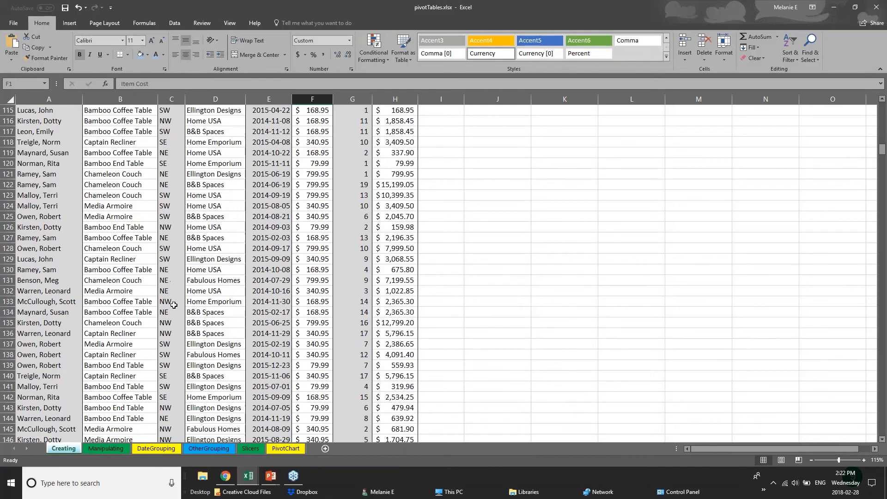
{"action": "scroll", "coordinate": [173, 305], "scroll_direction": "up", "scroll_amount": 20}
Step: Select each column in turn from Salesperson through Total Cost
{"action": "left_click", "coordinate": [53, 147]}
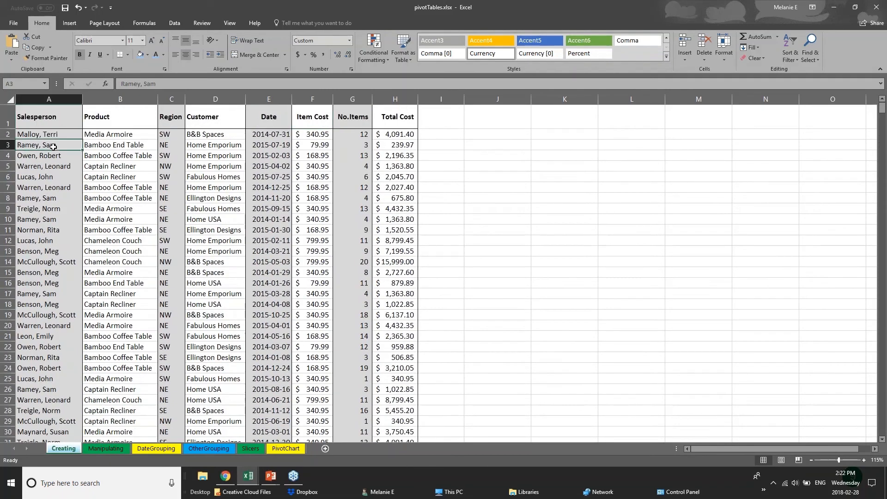
{"action": "left_click", "coordinate": [52, 119]}
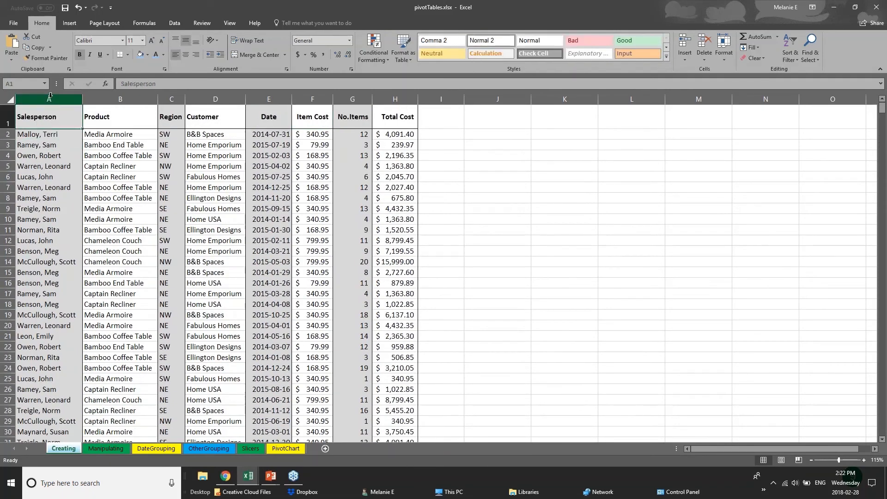
{"action": "left_click_drag", "start_coordinate": [50, 95], "coordinate": [121, 94]}
{"action": "left_click", "coordinate": [122, 95]}
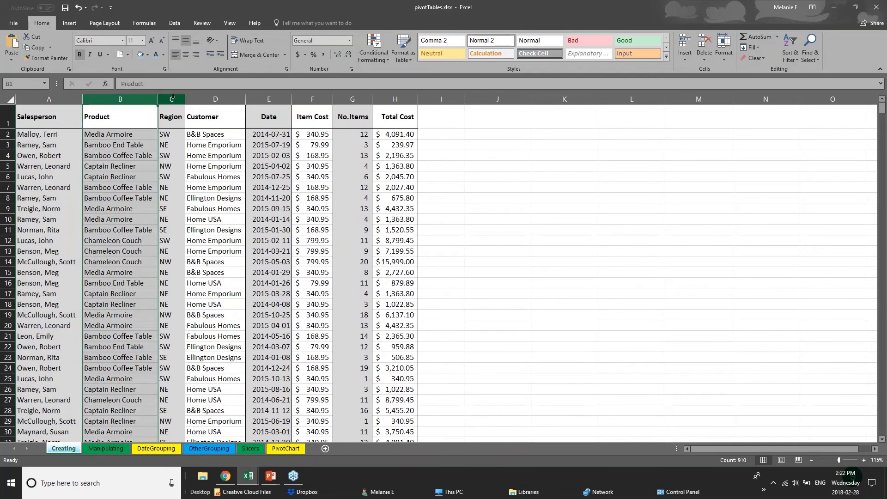
{"action": "left_click", "coordinate": [171, 96]}
{"action": "left_click", "coordinate": [215, 96]}
{"action": "left_click", "coordinate": [265, 96]}
{"action": "left_click", "coordinate": [306, 96]}
{"action": "left_click", "coordinate": [349, 97]}
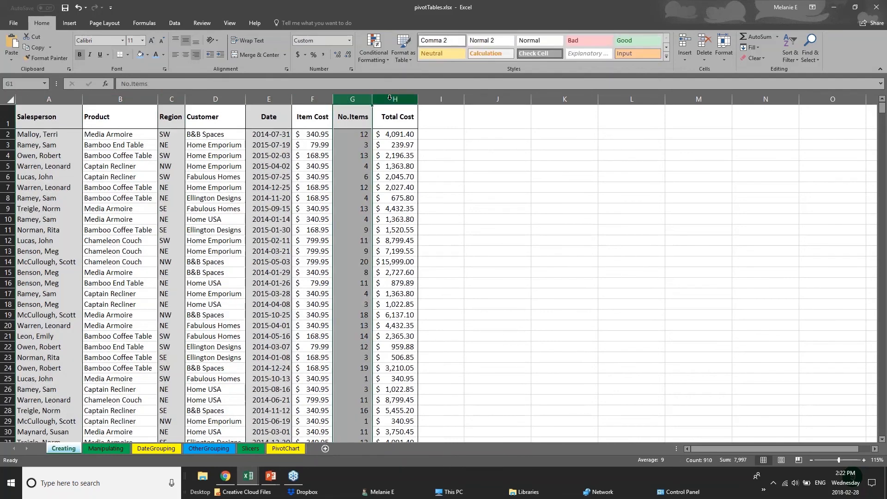
{"action": "left_click", "coordinate": [395, 97]}
{"action": "left_click", "coordinate": [50, 98]}
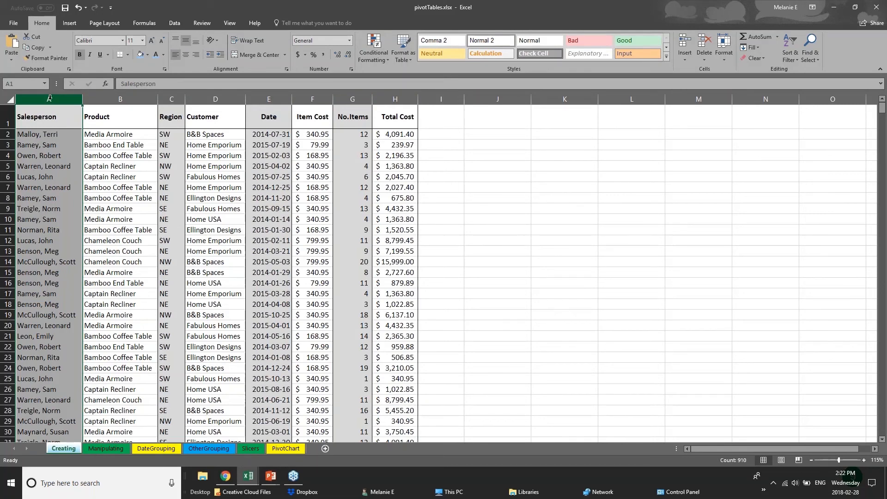
Step: Fill the Salesperson column light blue
{"action": "right_click", "coordinate": [49, 98]}
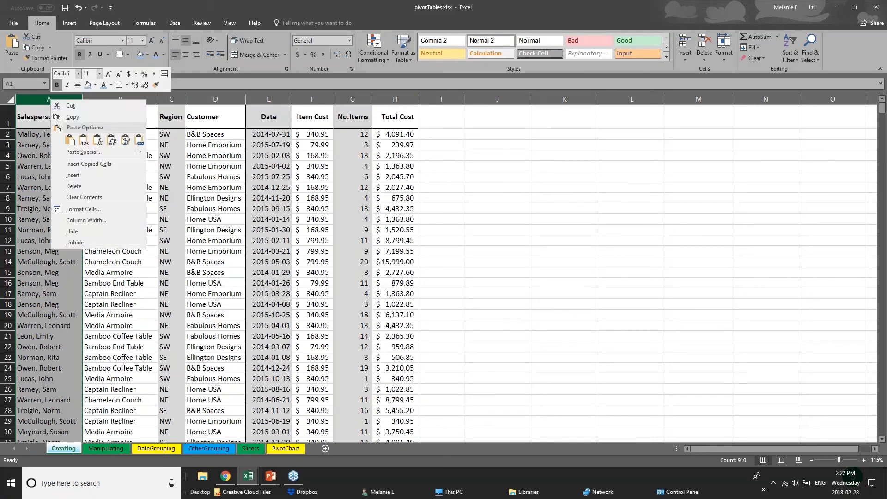
{"action": "left_click", "coordinate": [96, 85]}
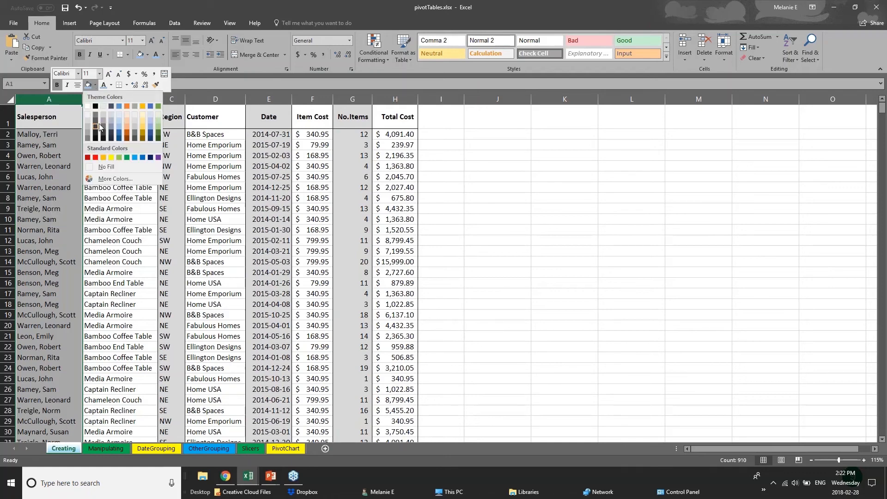
{"action": "left_click", "coordinate": [119, 126]}
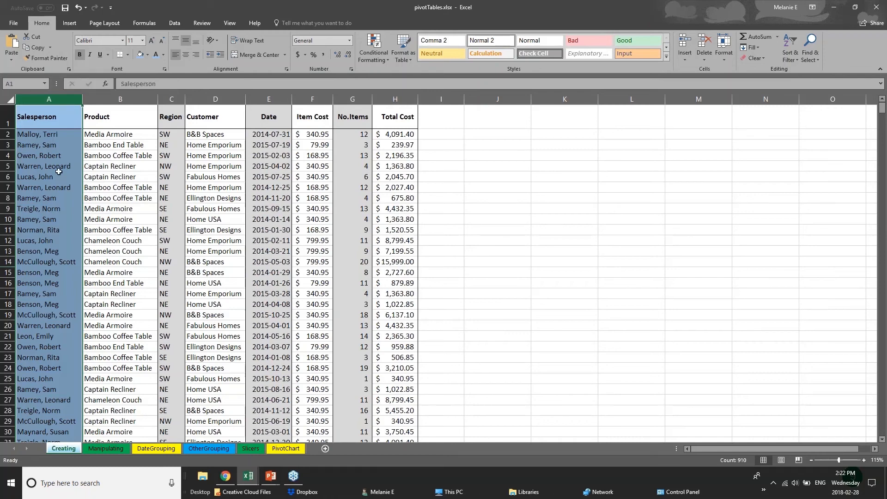
{"action": "left_click", "coordinate": [46, 146]}
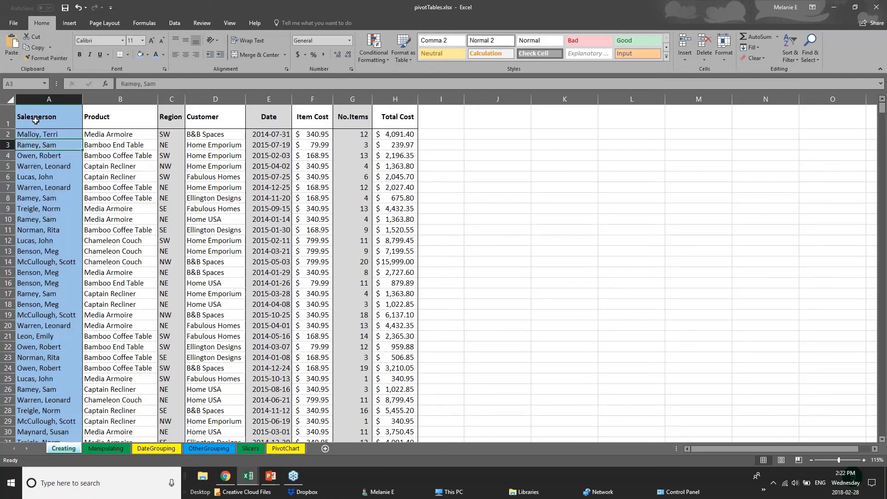
Step: Apply a Thick Bottom Border under header row 1, Salesperson through Total Cost
{"action": "left_click_drag", "start_coordinate": [36, 120], "coordinate": [407, 120]}
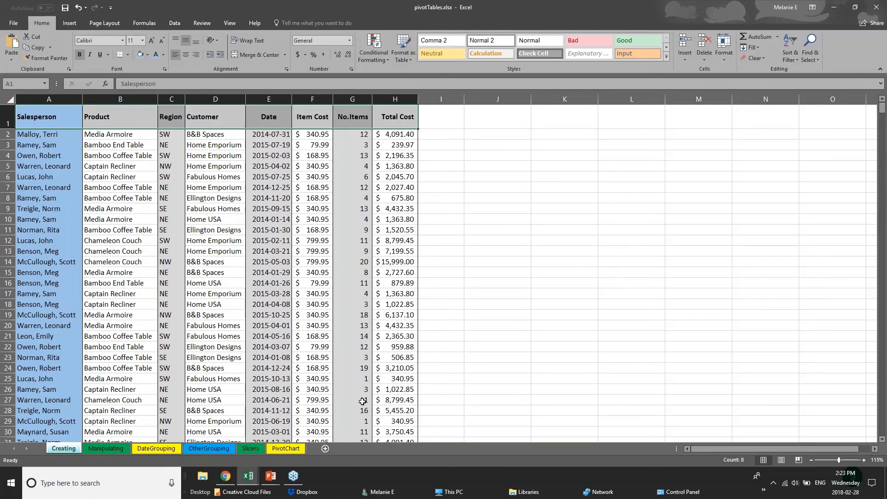
{"action": "left_click", "coordinate": [9, 119]}
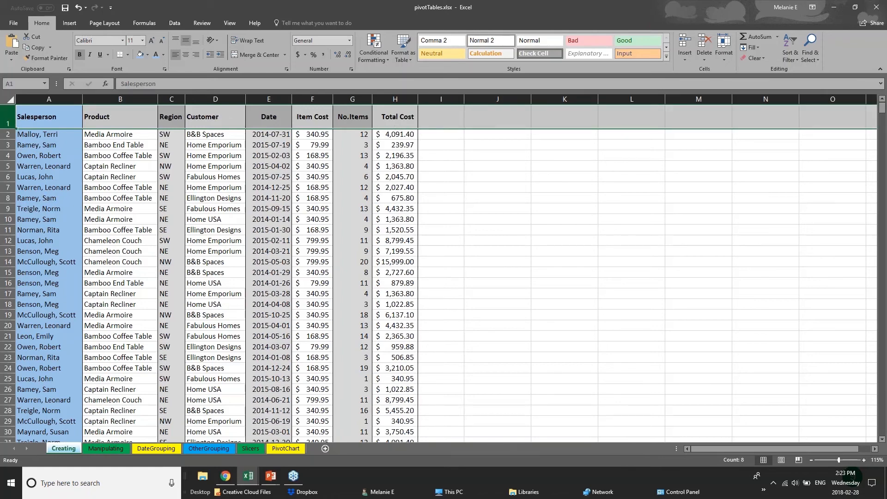
{"action": "left_click", "coordinate": [129, 55]}
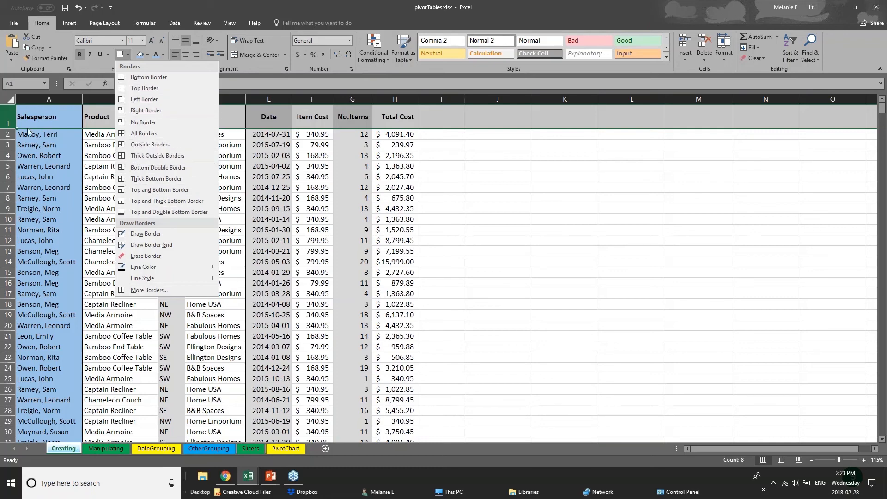
{"action": "left_click", "coordinate": [7, 117]}
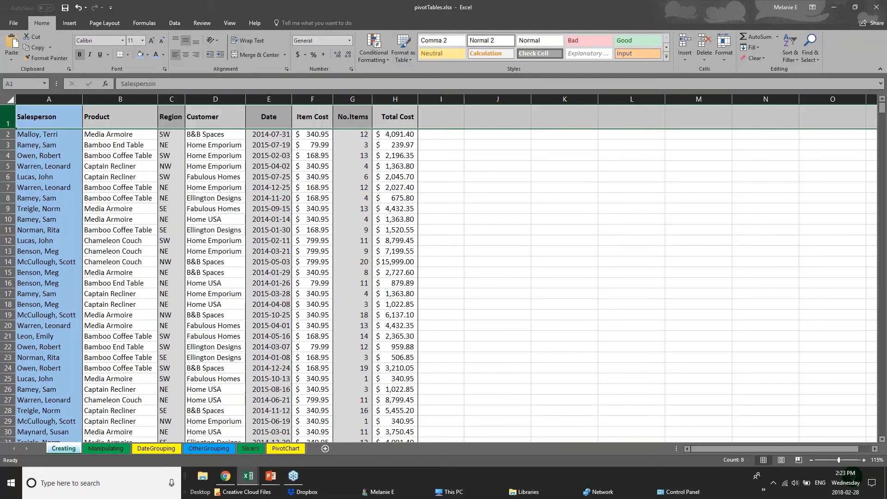
{"action": "left_click", "coordinate": [127, 55]}
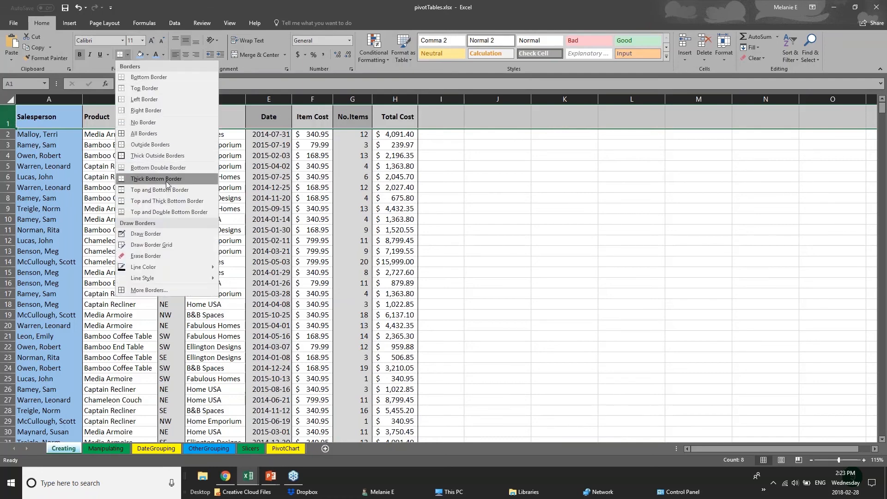
{"action": "left_click", "coordinate": [142, 180]}
{"action": "left_click", "coordinate": [441, 166]}
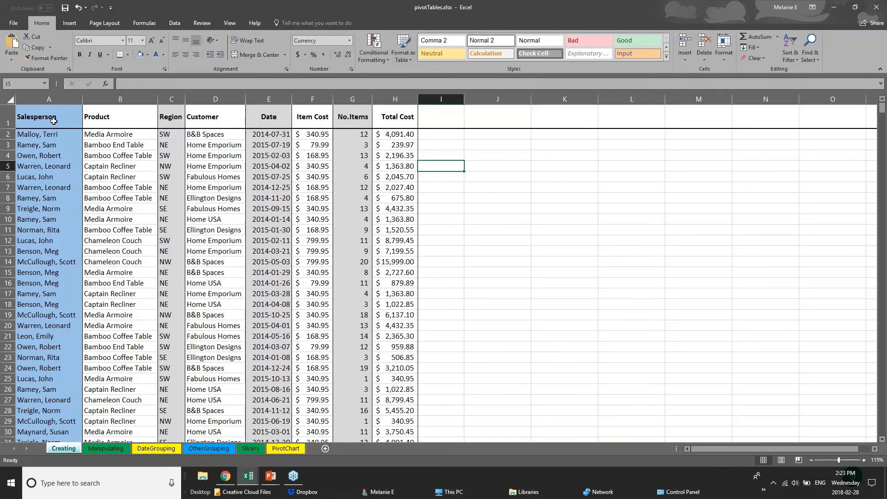
{"action": "left_click_drag", "start_coordinate": [54, 121], "coordinate": [404, 117]}
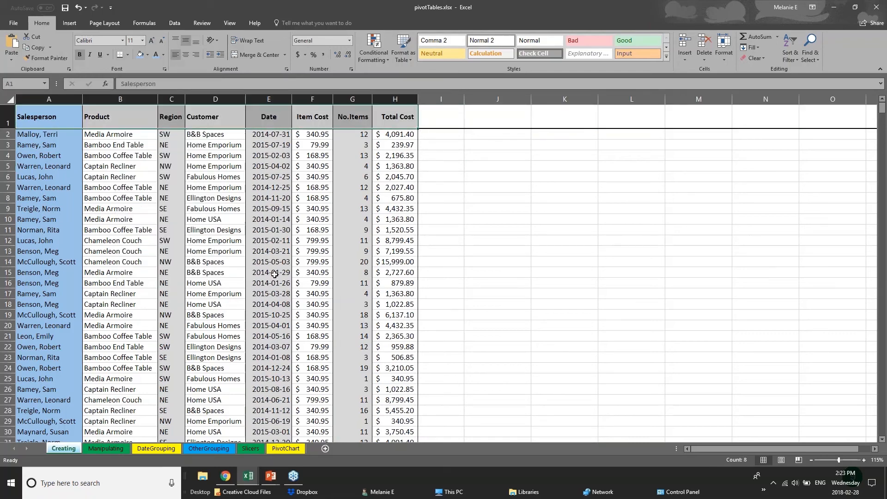
{"action": "left_click", "coordinate": [211, 280]}
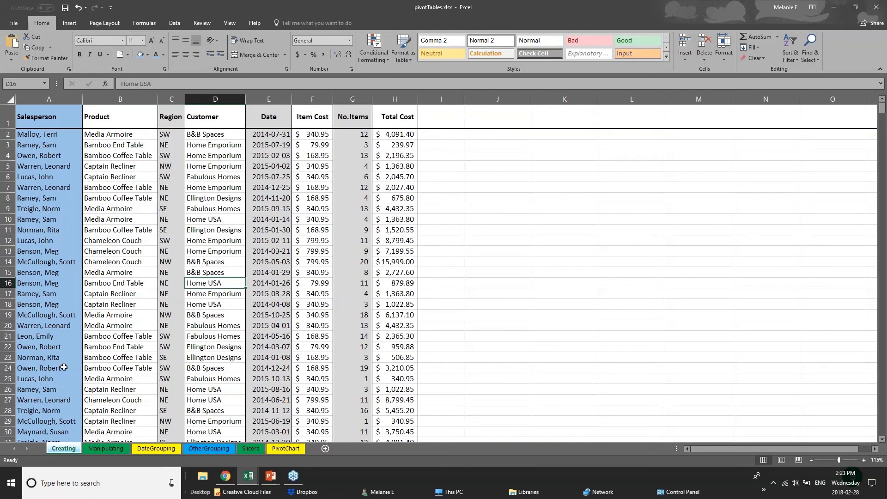
Step: Step through the Manipulating, DateGrouping and Slicers sheets to reach the PivotChart sheet
{"action": "scroll", "coordinate": [63, 367], "scroll_direction": "down", "scroll_amount": 14}
{"action": "scroll", "coordinate": [64, 366], "scroll_direction": "down", "scroll_amount": 11}
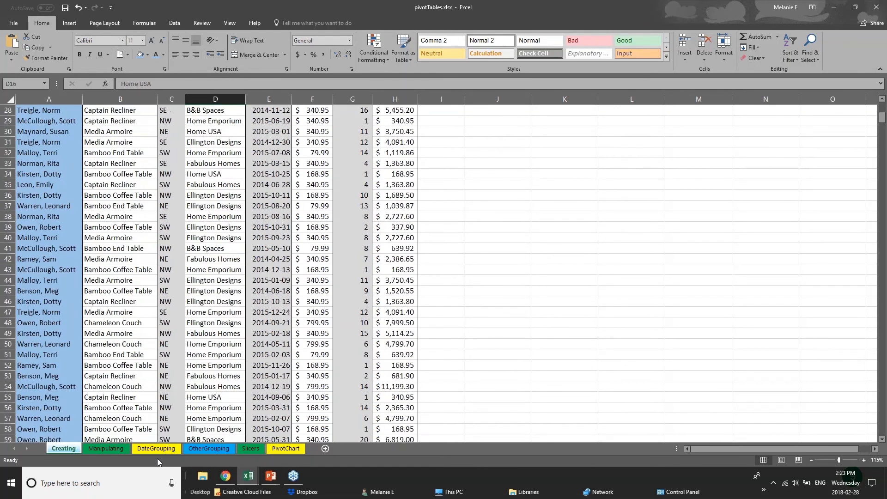
{"action": "left_click", "coordinate": [111, 449]}
{"action": "left_click", "coordinate": [144, 449]}
{"action": "left_click", "coordinate": [201, 448]}
{"action": "left_click", "coordinate": [251, 448]}
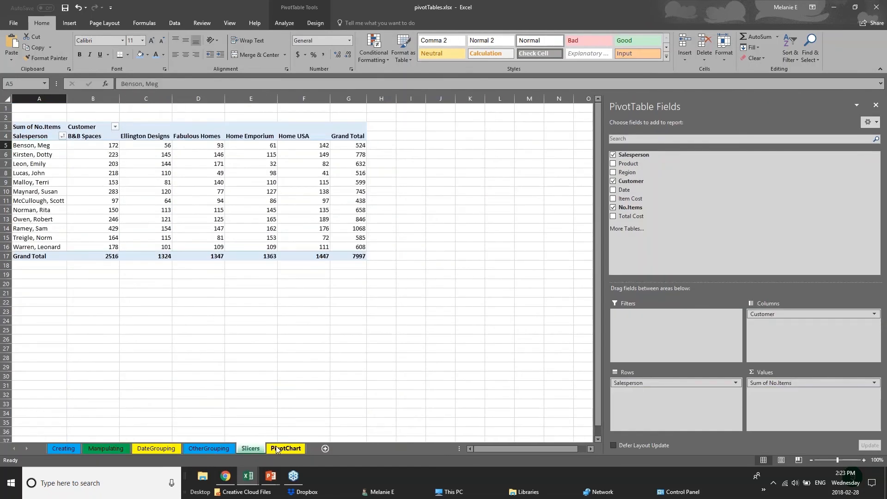
{"action": "left_click", "coordinate": [277, 448]}
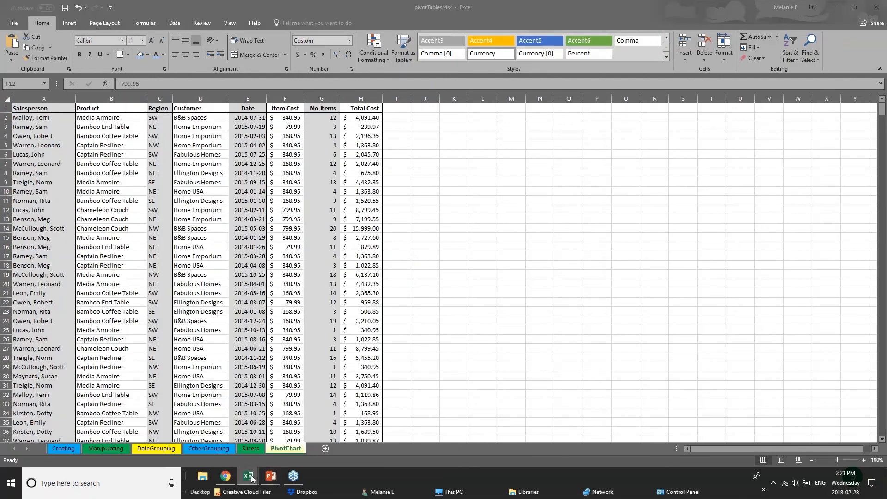
Step: Switch to the 01 - Examples 2017 Budget sheet, select quarter columns and rows, then the whole sheet
{"action": "left_click", "coordinate": [148, 442]}
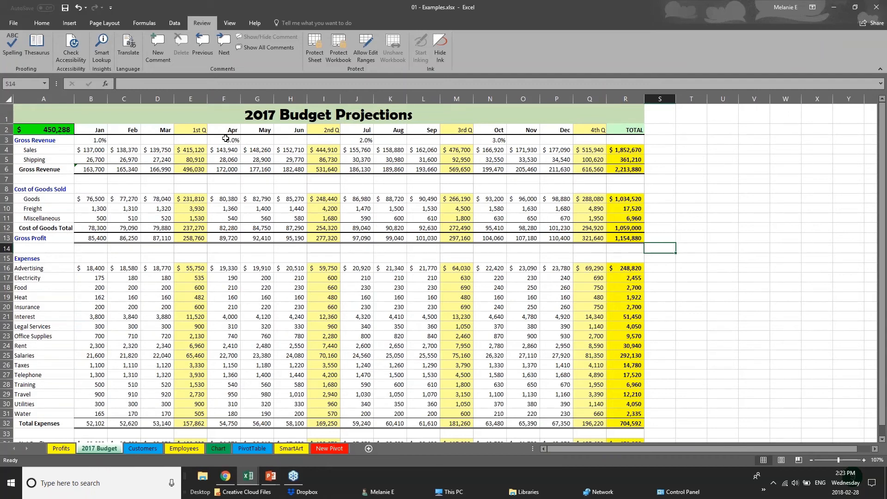
{"action": "left_click", "coordinate": [191, 97]}
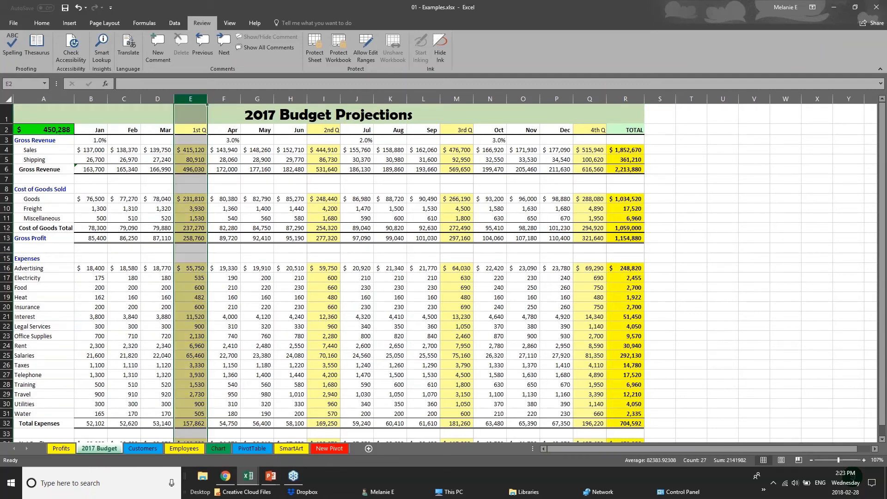
{"action": "left_click", "coordinate": [328, 99]}
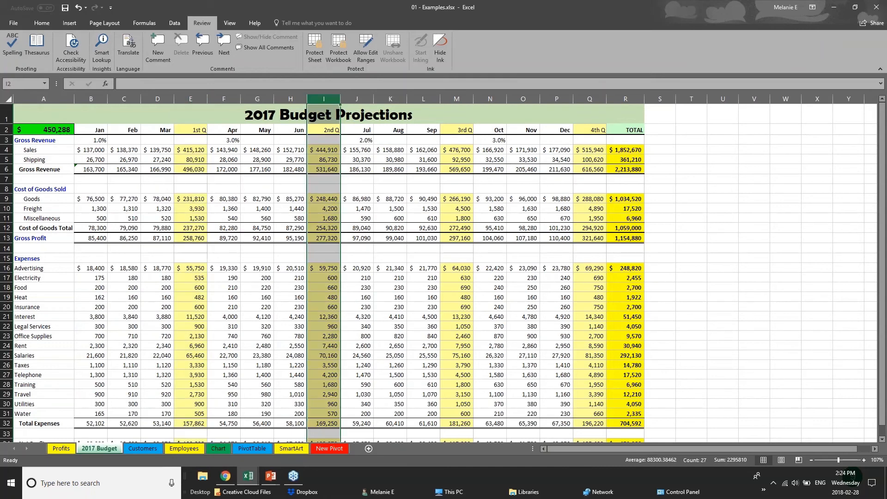
{"action": "left_click", "coordinate": [591, 98]}
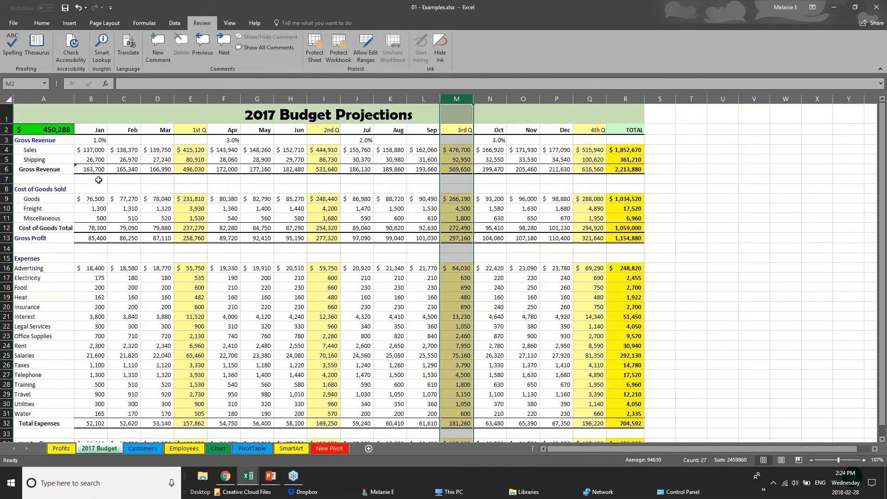
{"action": "left_click_drag", "start_coordinate": [91, 171], "coordinate": [623, 169]}
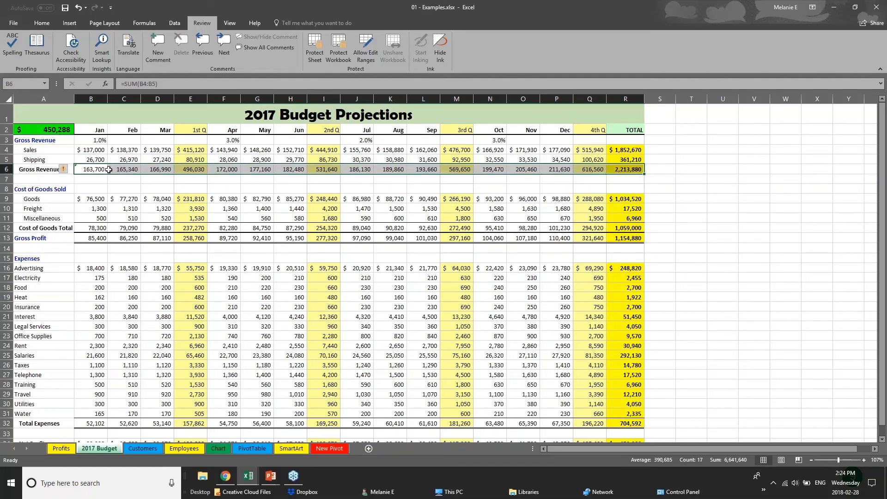
{"action": "left_click_drag", "start_coordinate": [105, 132], "coordinate": [625, 130]}
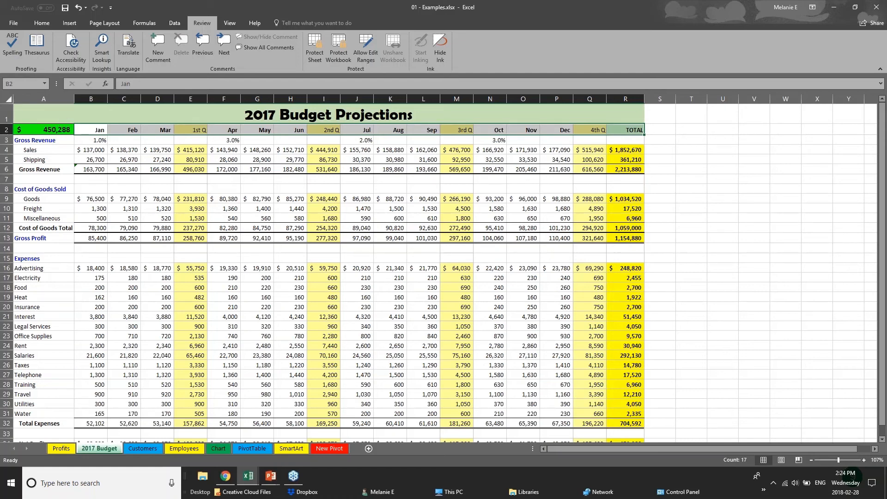
{"action": "left_click", "coordinate": [10, 100]}
{"action": "left_click", "coordinate": [31, 24]}
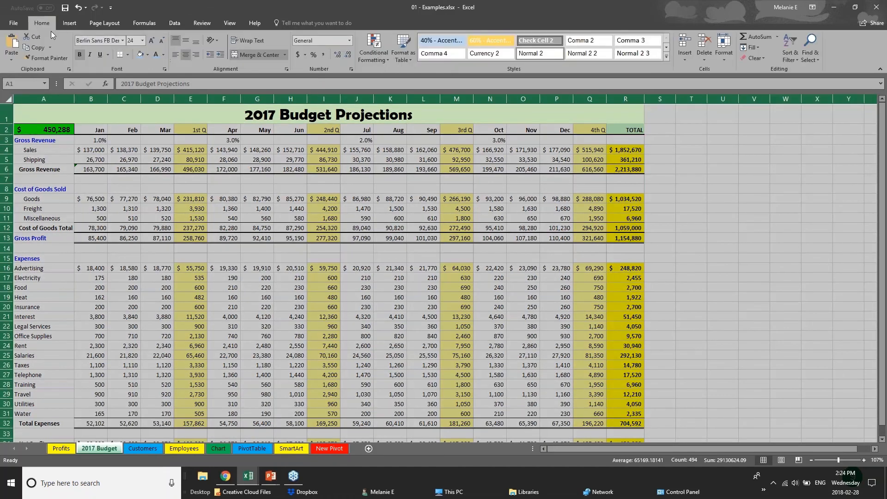
Step: Remove all borders from the entire worksheet
{"action": "left_click", "coordinate": [127, 55]}
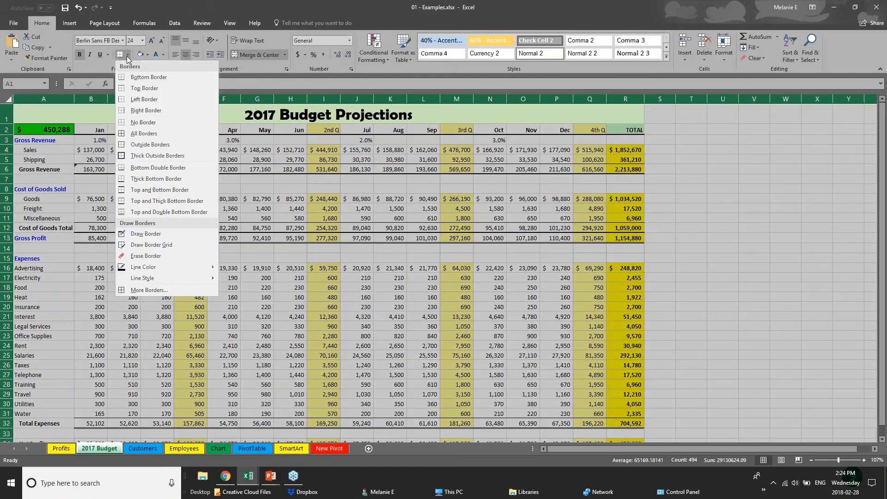
{"action": "left_click", "coordinate": [152, 122]}
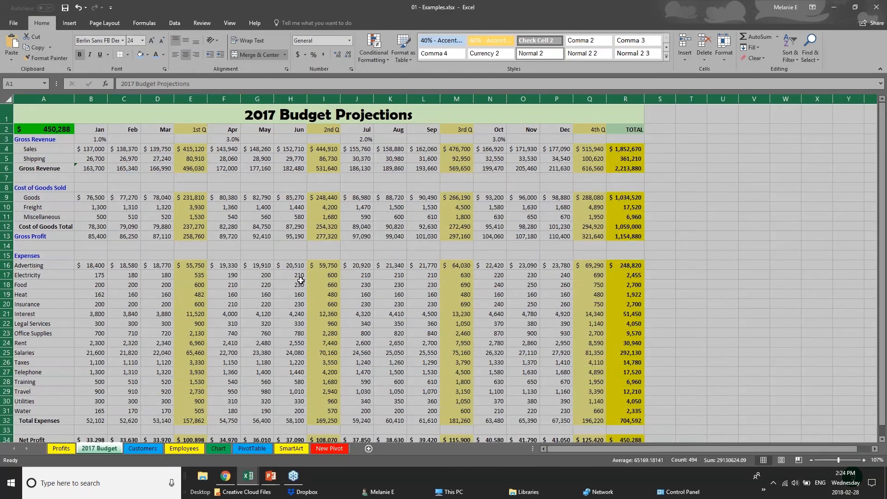
{"action": "left_click", "coordinate": [341, 252]}
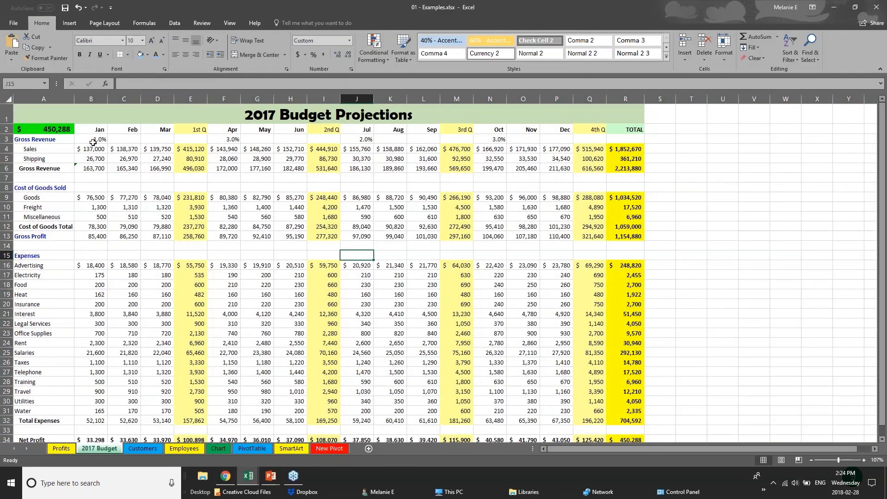
Step: Give the Jan–TOTAL header row B2:R2 a top-and-bottom border and light blue fill
{"action": "left_click", "coordinate": [98, 131]}
{"action": "left_click_drag", "start_coordinate": [134, 134], "coordinate": [638, 130]}
{"action": "left_click", "coordinate": [128, 55]}
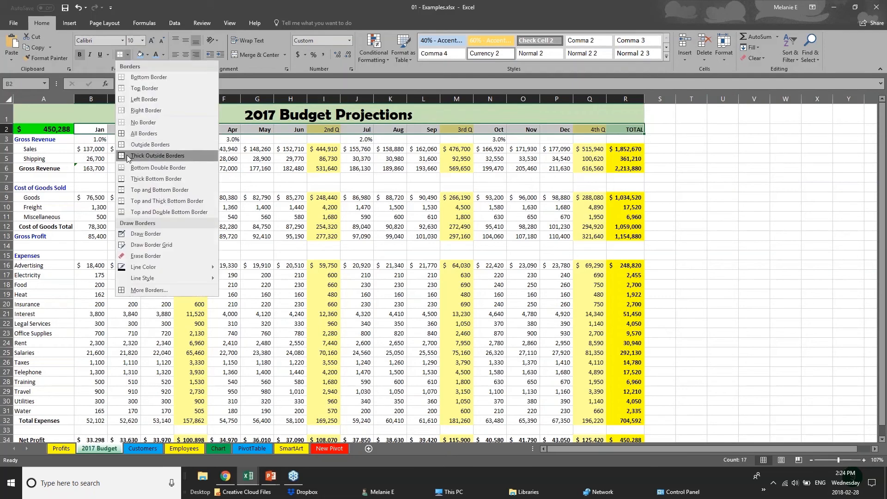
{"action": "left_click", "coordinate": [138, 190]}
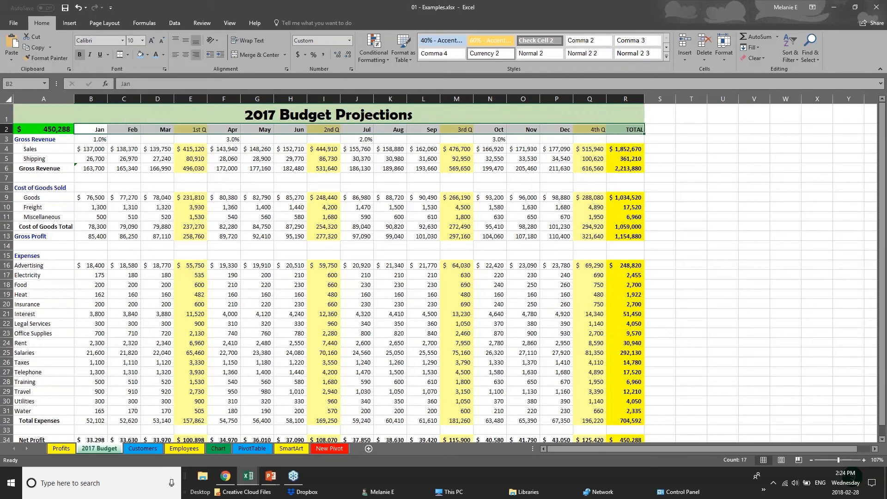
{"action": "left_click", "coordinate": [142, 57]}
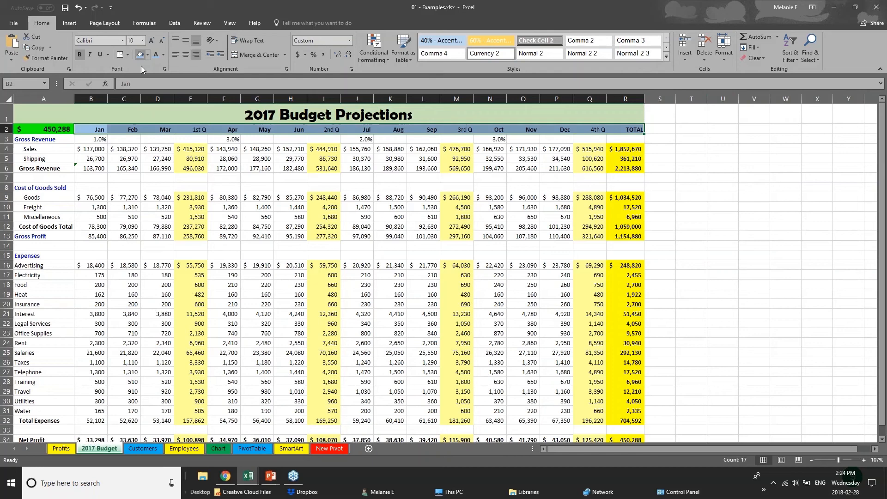
{"action": "left_click", "coordinate": [133, 217]}
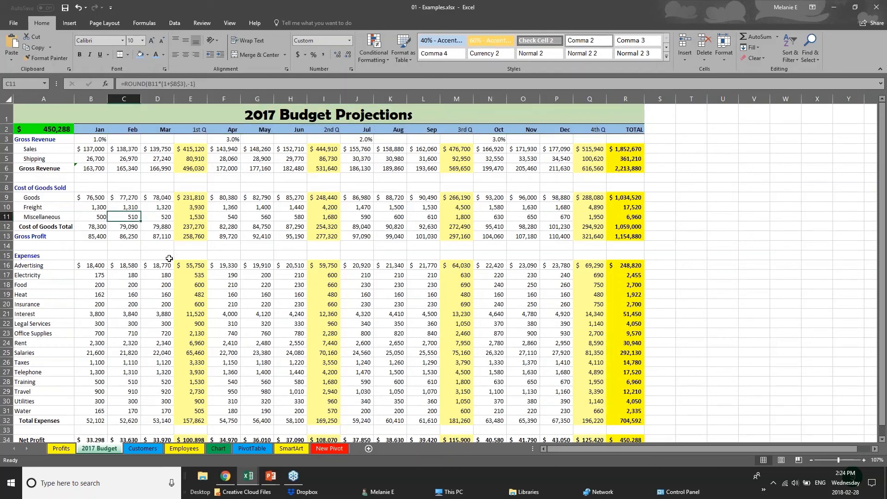
Step: Select the 2017 Budget Projections title text and set its font to Arial
{"action": "left_click", "coordinate": [138, 167]}
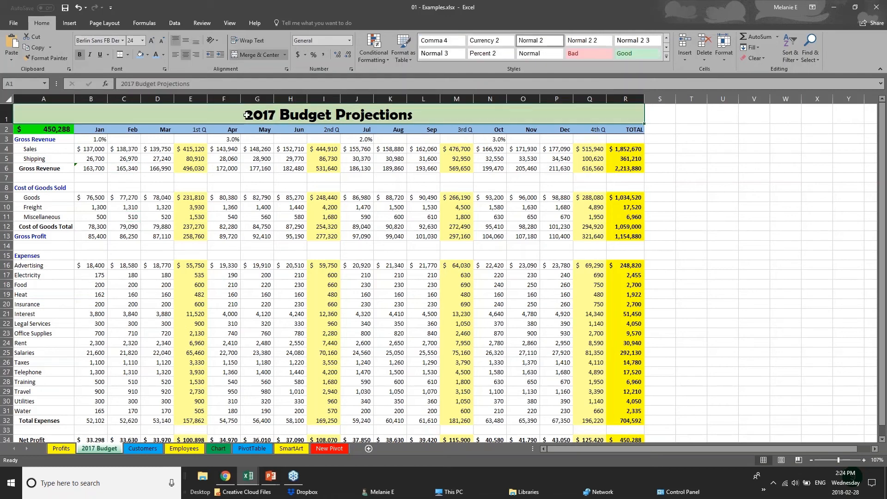
{"action": "left_click", "coordinate": [83, 149]}
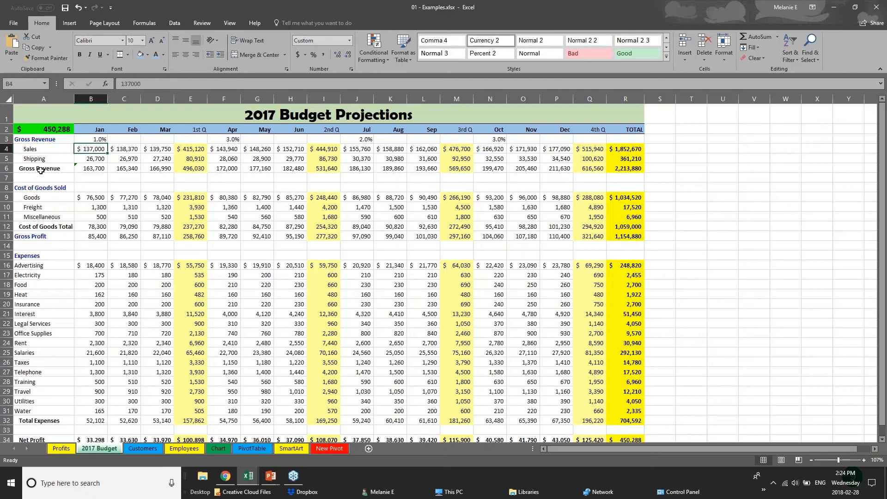
{"action": "left_click", "coordinate": [6, 111]}
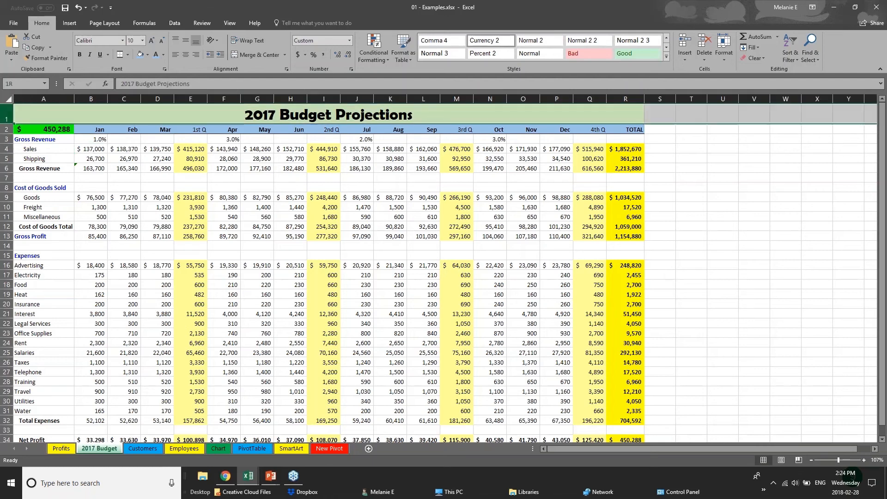
{"action": "left_click", "coordinate": [244, 116]}
{"action": "double_click", "coordinate": [245, 115]}
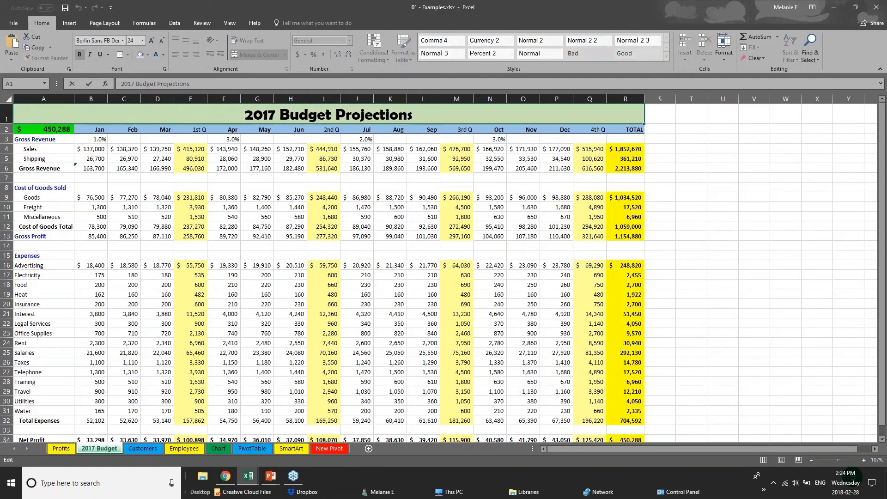
{"action": "left_click_drag", "start_coordinate": [244, 116], "coordinate": [414, 117]}
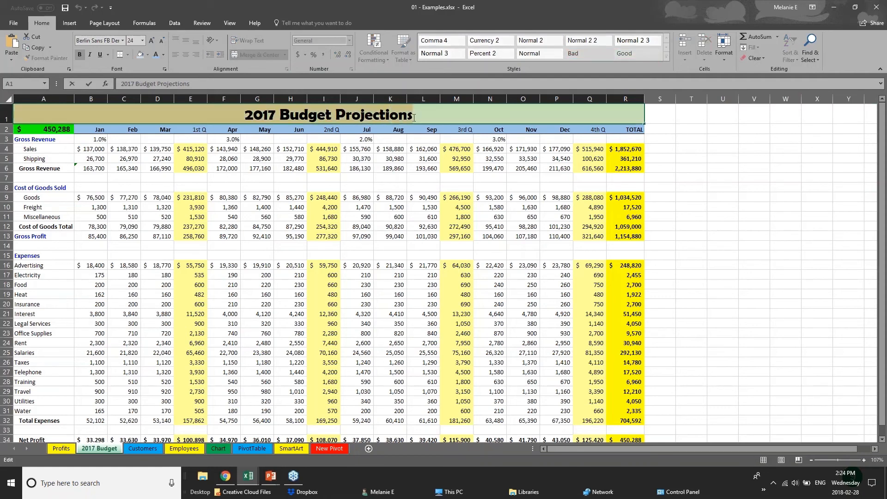
{"action": "left_click", "coordinate": [123, 41]}
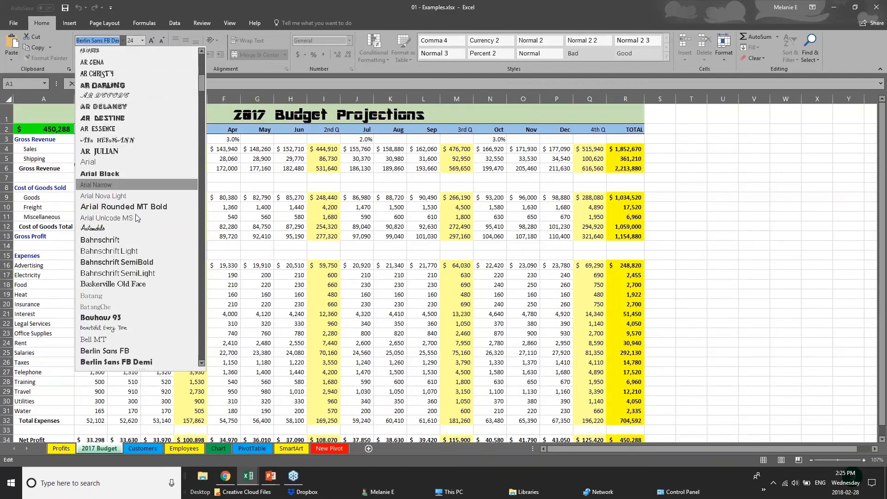
{"action": "left_click", "coordinate": [87, 162]}
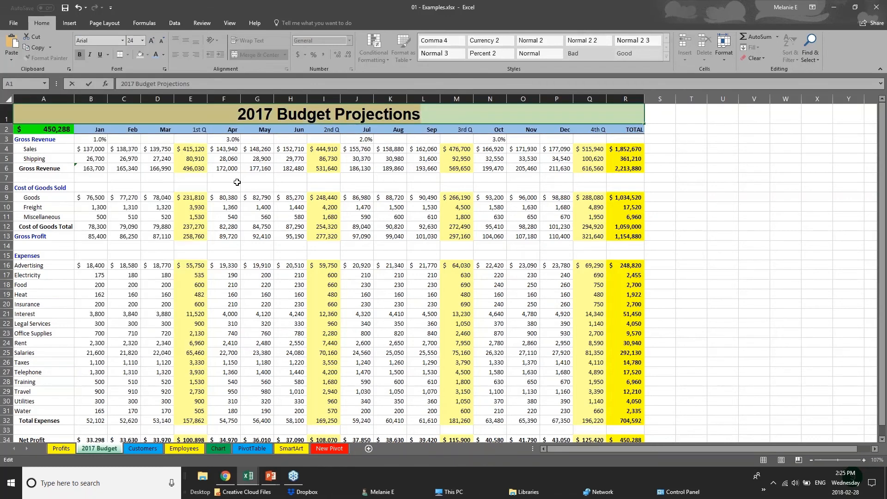
Step: Bring up the title cell's shortcut menu, dismiss it unchanged, and click into the expense figures
{"action": "right_click", "coordinate": [314, 116]}
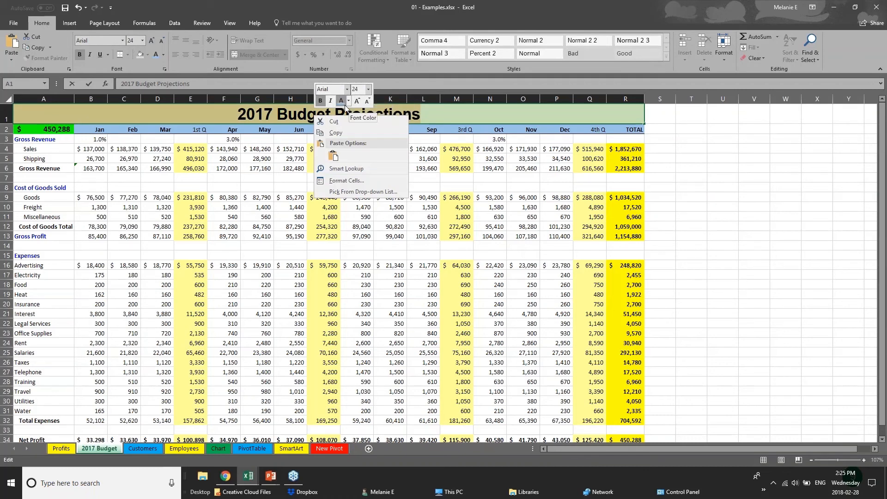
{"action": "left_click", "coordinate": [210, 111]}
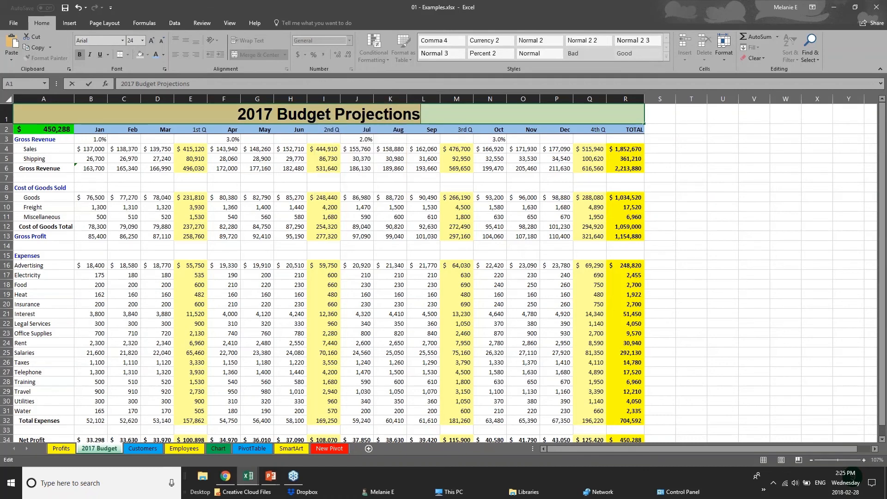
{"action": "left_click", "coordinate": [217, 134]}
{"action": "left_click", "coordinate": [234, 379]}
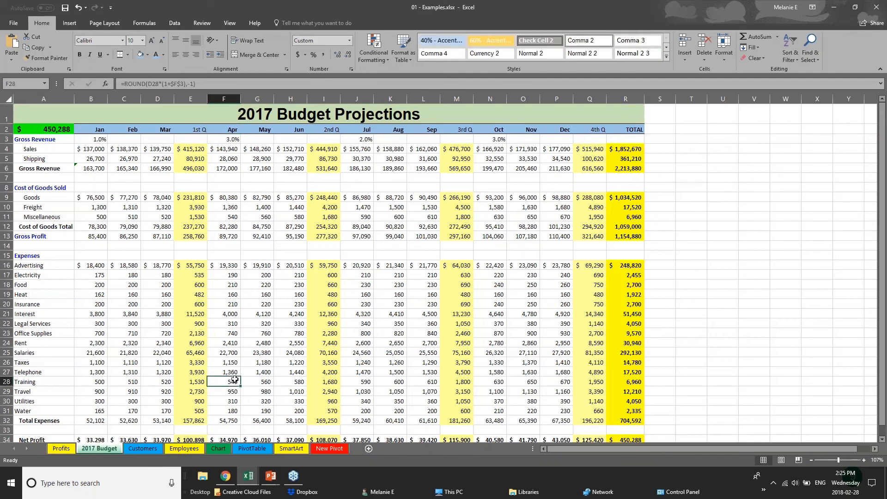
Step: Select Net Profit row 34 and give it a dark fill with white text
{"action": "scroll", "coordinate": [235, 379], "scroll_direction": "down", "scroll_amount": 2}
{"action": "scroll", "coordinate": [235, 379], "scroll_direction": "down", "scroll_amount": 1}
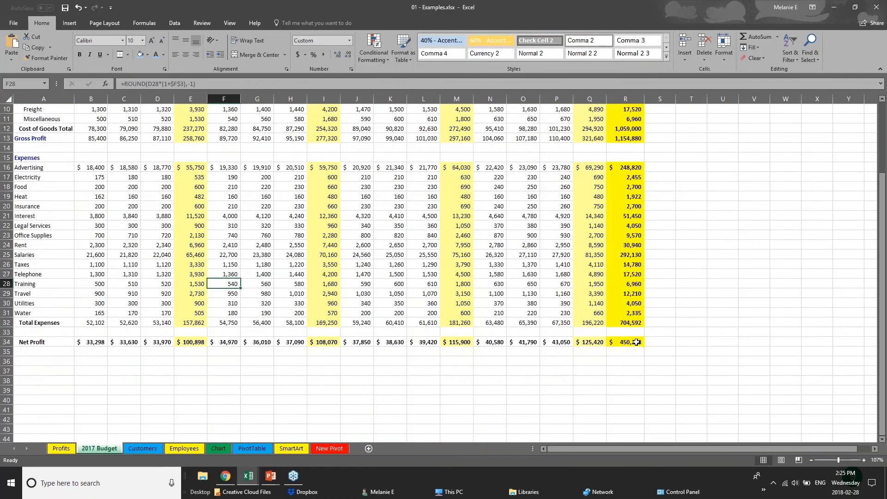
{"action": "left_click_drag", "start_coordinate": [625, 341], "coordinate": [21, 341]}
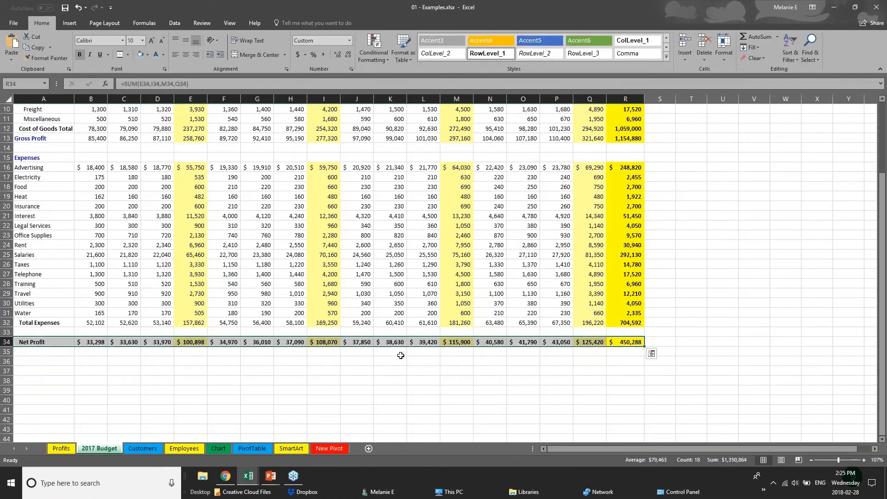
{"action": "left_click", "coordinate": [147, 55]}
{"action": "left_click", "coordinate": [147, 86]}
{"action": "left_click", "coordinate": [163, 55]}
{"action": "left_click", "coordinate": [166, 93]}
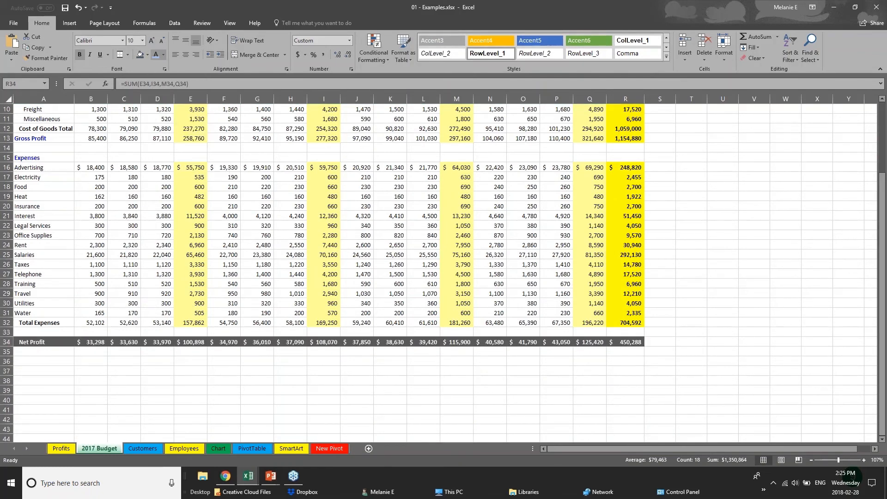
{"action": "left_click", "coordinate": [349, 362]}
{"action": "scroll", "coordinate": [349, 363], "scroll_direction": "up", "scroll_amount": 1}
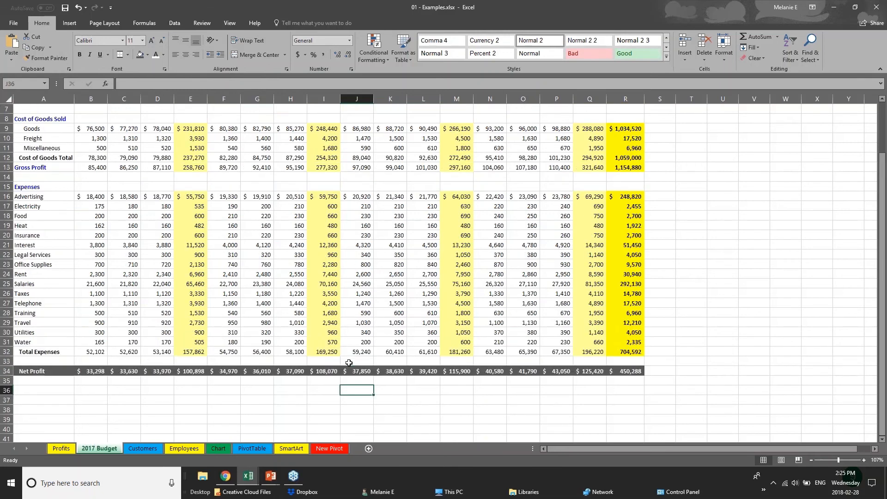
{"action": "scroll", "coordinate": [349, 363], "scroll_direction": "up", "scroll_amount": 2}
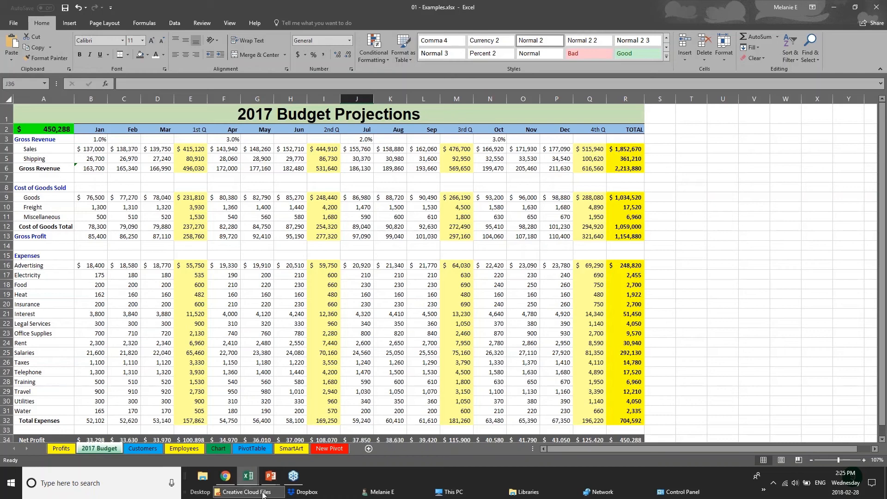
Step: Switch to PowerPoint's CREATING CHARTS slide showing the annual sales column chart
{"action": "left_click", "coordinate": [271, 475]}
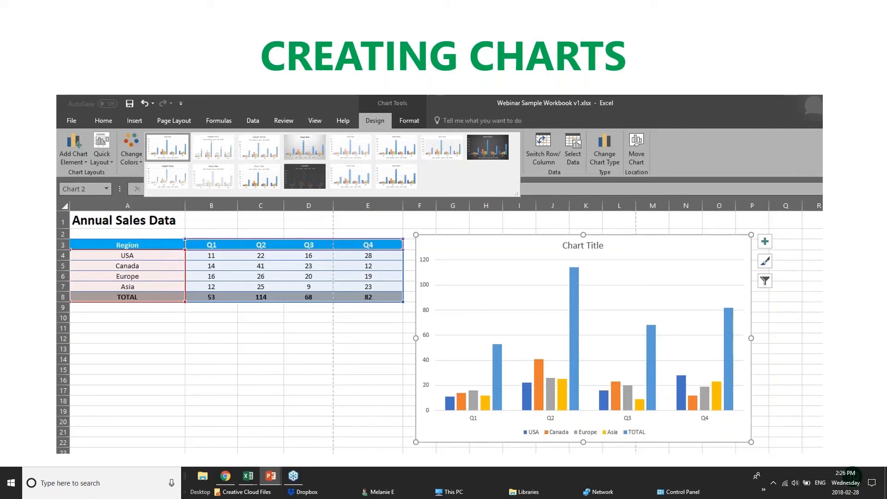
Step: Review the USA and Canada quarter values and TOTAL formulas, then switch to pivotTables.xlsx
{"action": "left_click", "coordinate": [246, 475]}
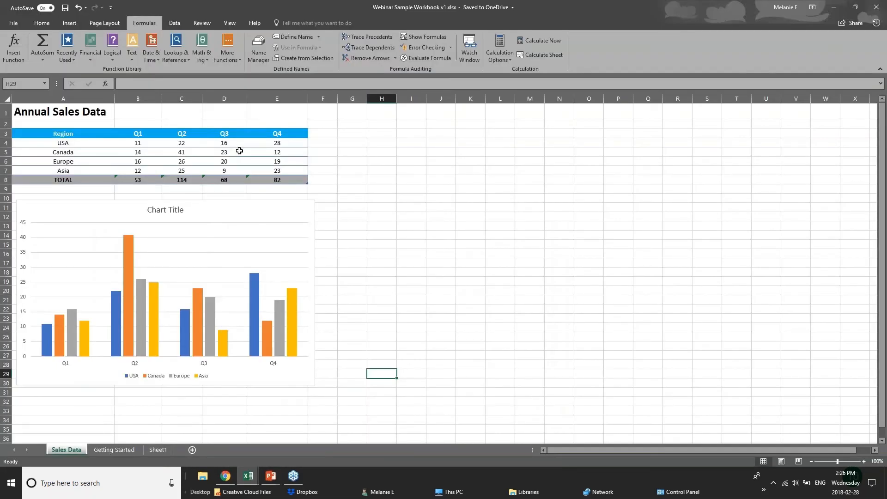
{"action": "left_click", "coordinate": [239, 151]}
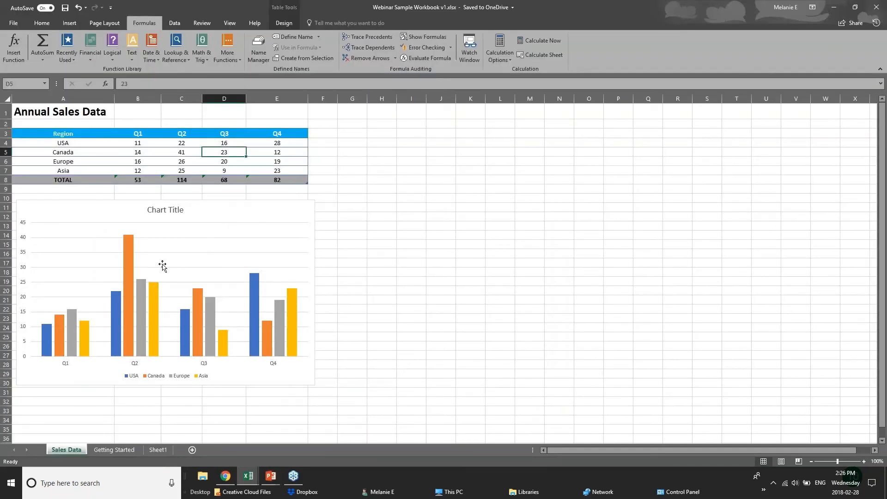
{"action": "left_click", "coordinate": [154, 145]}
{"action": "left_click", "coordinate": [189, 145]}
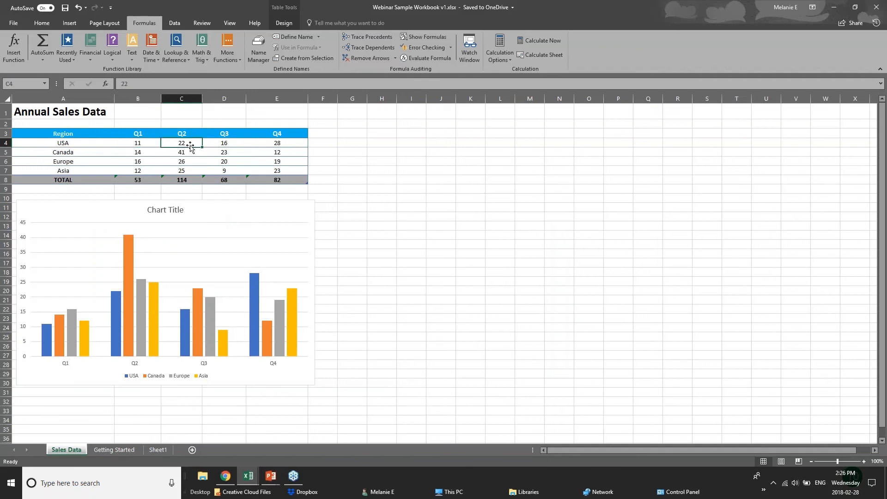
{"action": "left_click", "coordinate": [232, 144]}
{"action": "left_click", "coordinate": [277, 140]}
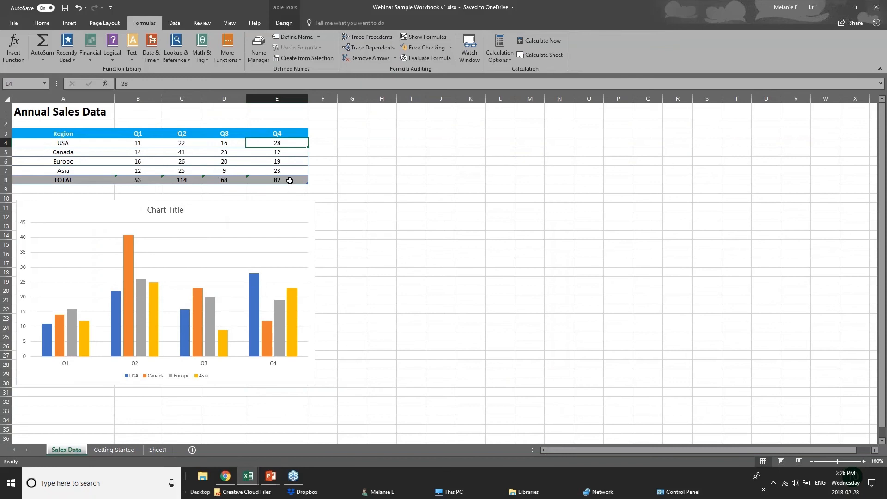
{"action": "left_click", "coordinate": [290, 180]}
{"action": "left_click", "coordinate": [138, 180]}
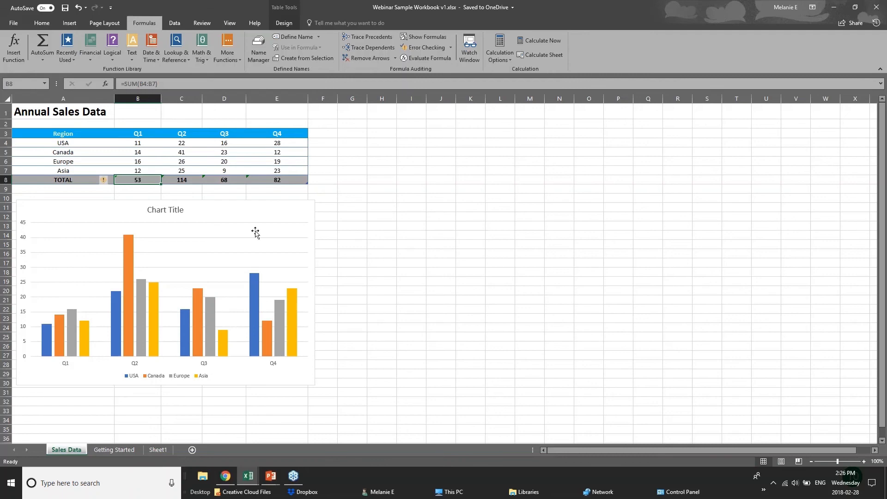
{"action": "left_click", "coordinate": [245, 478]}
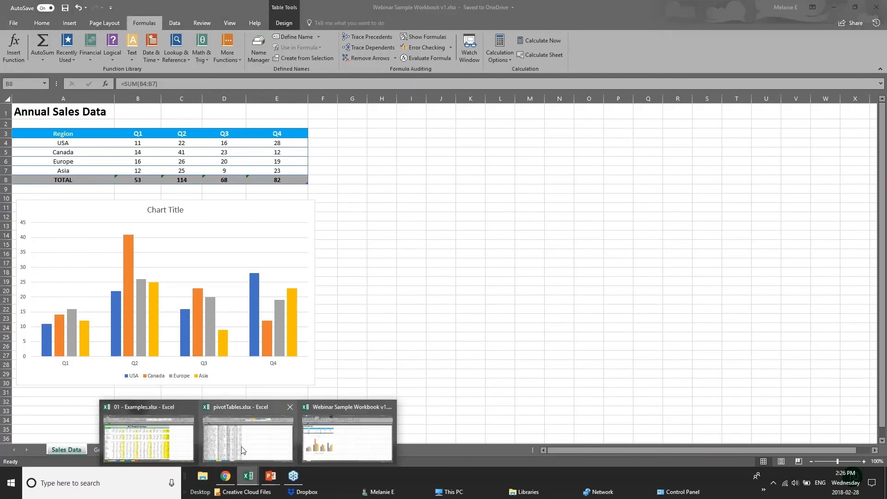
{"action": "left_click", "coordinate": [240, 445]}
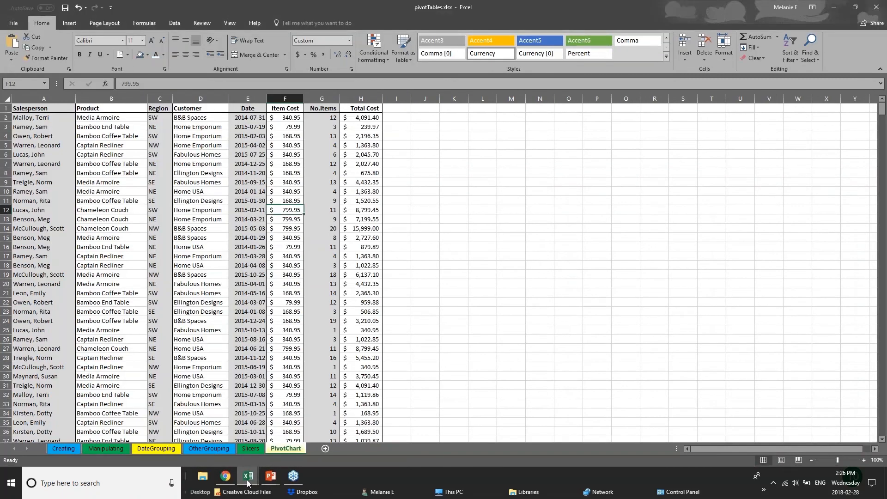
Step: On the 01 - Examples Chart sheet, delete the Furniture Sales by Region chart
{"action": "left_click", "coordinate": [247, 482]}
{"action": "left_click", "coordinate": [201, 447]}
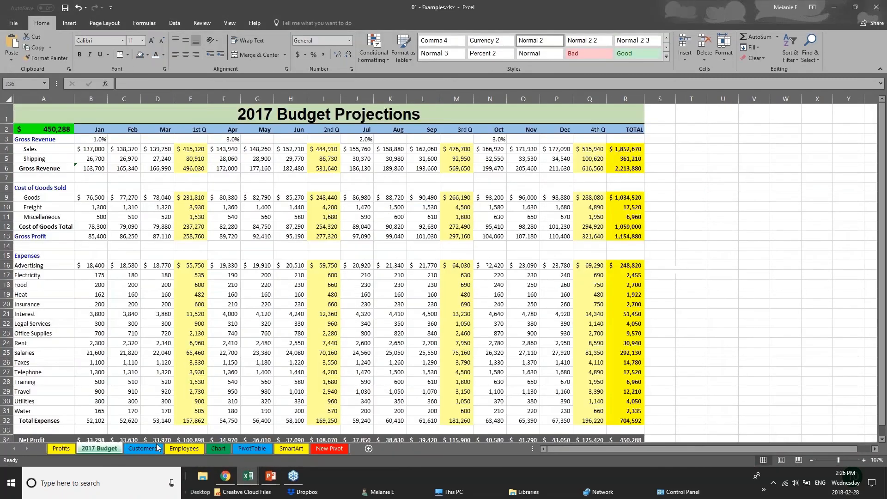
{"action": "left_click", "coordinate": [217, 448]}
{"action": "left_click_drag", "start_coordinate": [545, 259], "coordinate": [782, 315]}
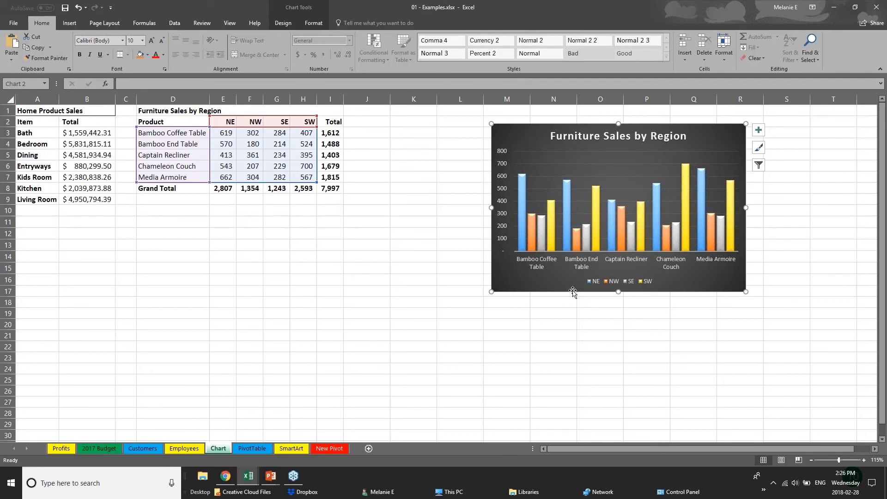
{"action": "left_click_drag", "start_coordinate": [580, 289], "coordinate": [664, 285]}
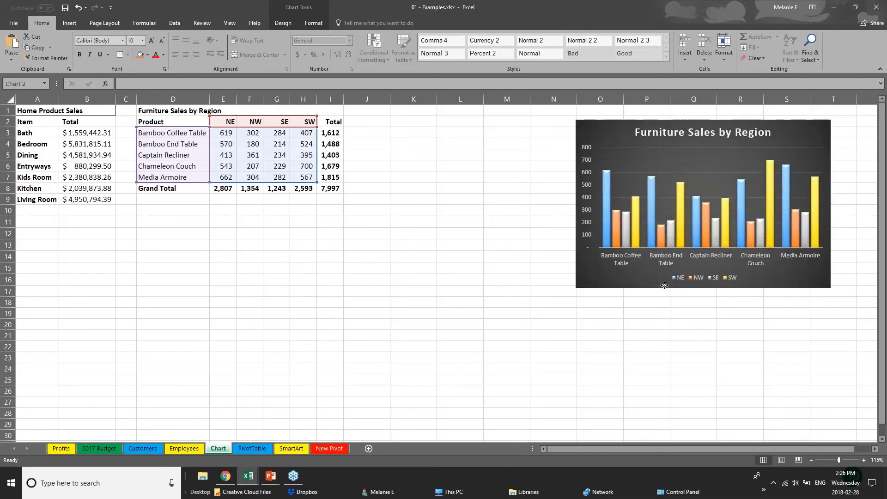
{"action": "key", "text": "Delete"}
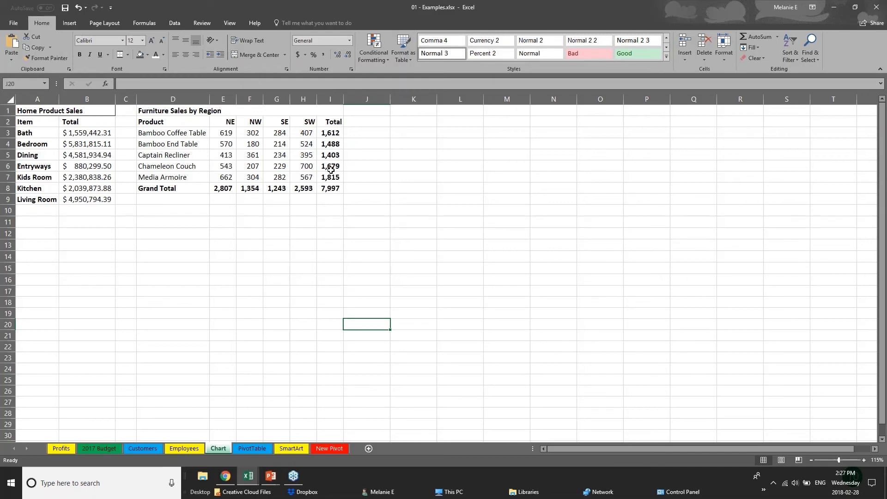
Step: Select the product and region figures D2:H7, leaving out the totals
{"action": "left_click", "coordinate": [172, 122]}
{"action": "left_click", "coordinate": [238, 248]}
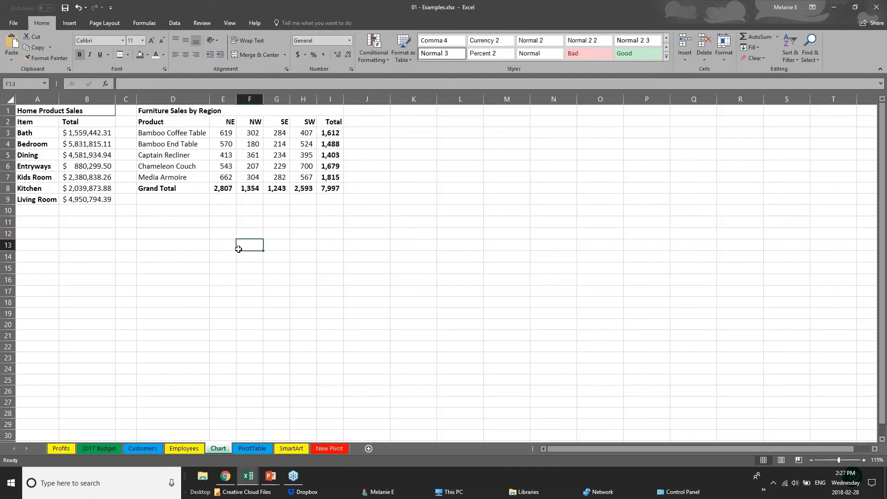
{"action": "left_click_drag", "start_coordinate": [330, 133], "coordinate": [339, 186]}
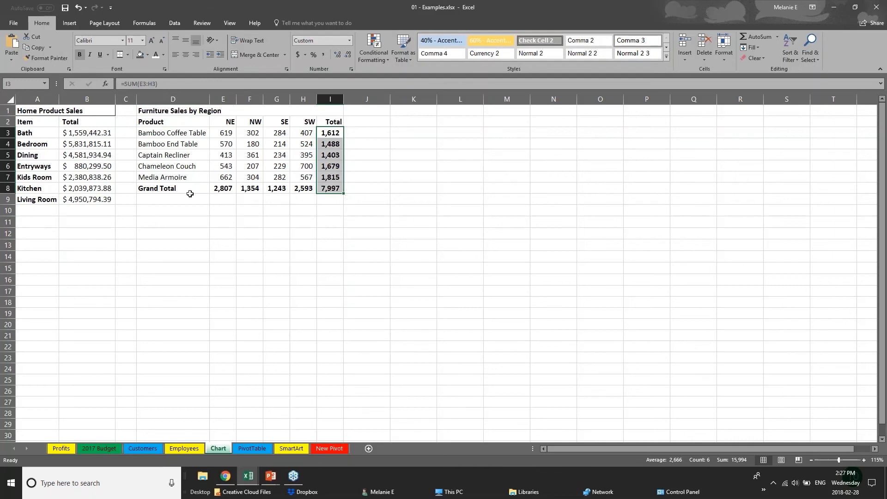
{"action": "left_click_drag", "start_coordinate": [178, 187], "coordinate": [333, 188]}
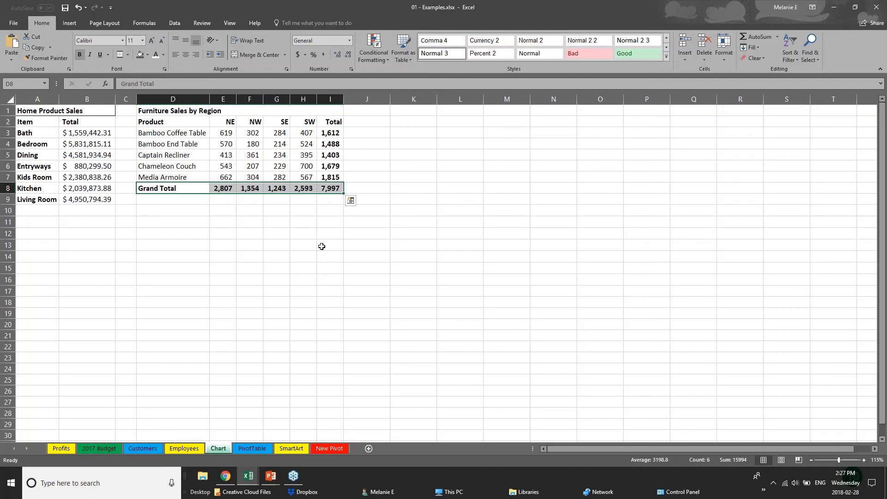
{"action": "left_click", "coordinate": [222, 233]}
{"action": "left_click_drag", "start_coordinate": [155, 123], "coordinate": [313, 177]}
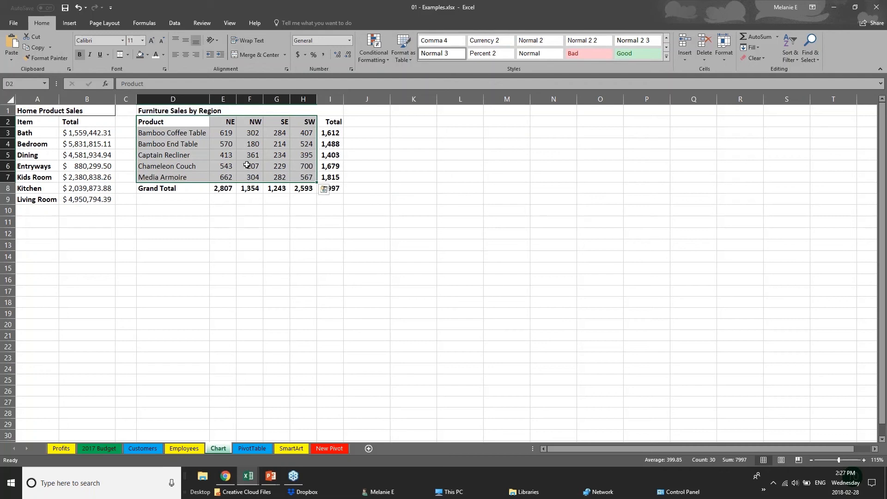
{"action": "left_click", "coordinate": [70, 23]}
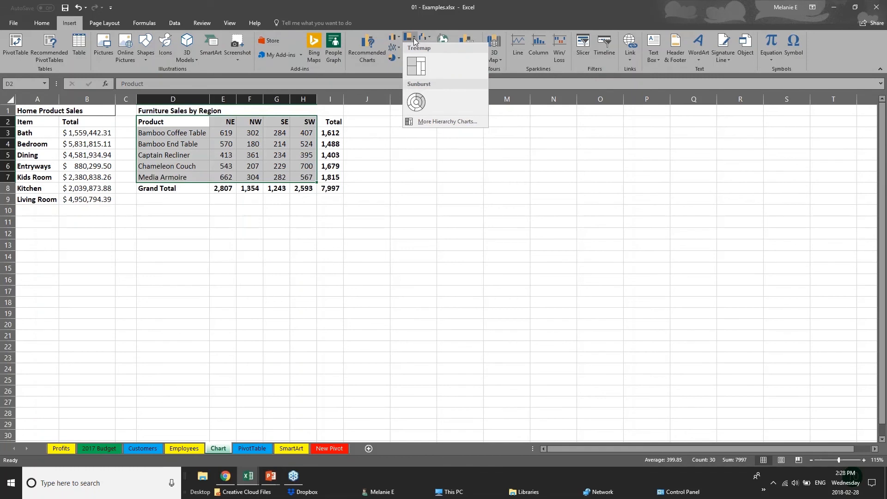
Step: Browse the column and bar chart types, then open Recommended Charts for the furniture data
{"action": "left_click", "coordinate": [400, 38]}
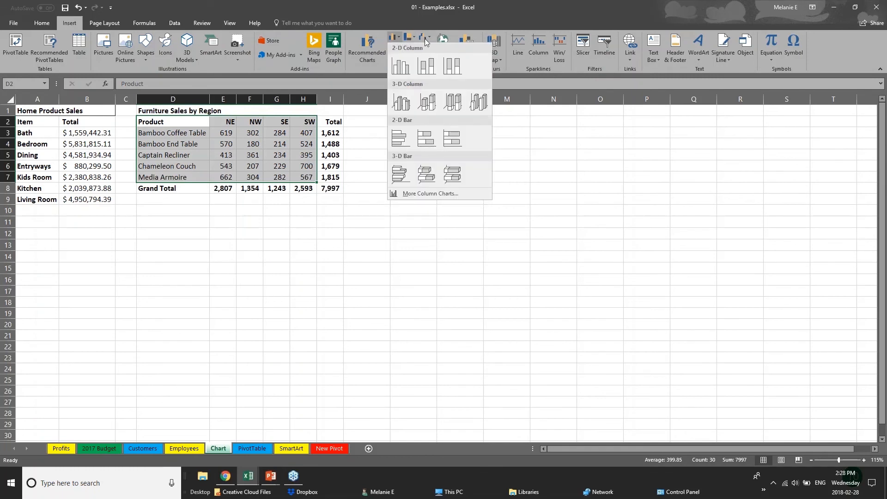
{"action": "left_click", "coordinate": [361, 55]}
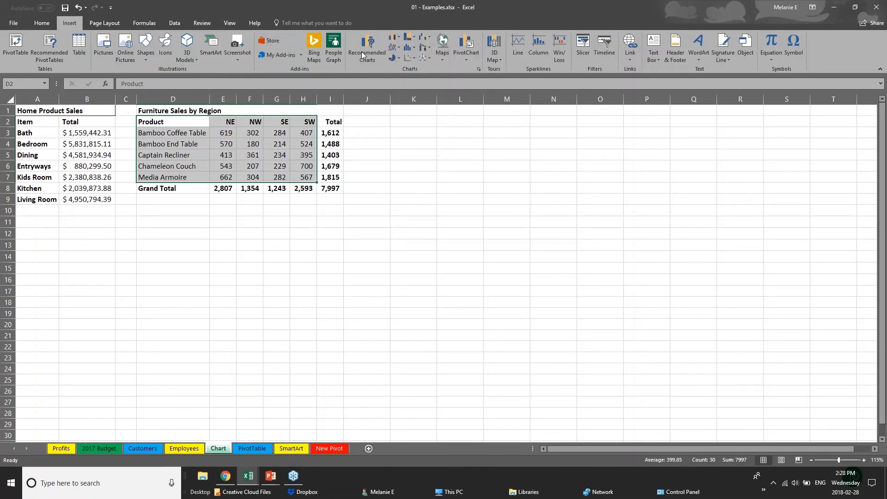
{"action": "left_click", "coordinate": [362, 55]}
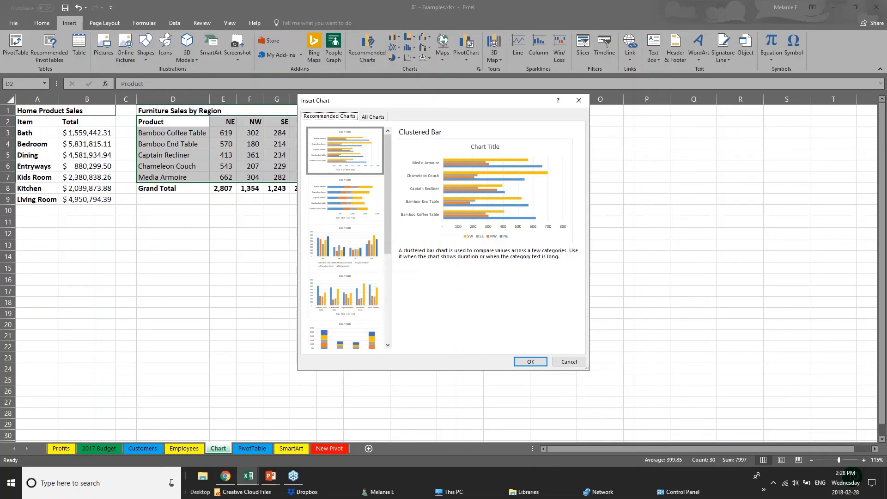
Step: Preview stacked bar and stacked column options, then insert a Clustered Bar chart
{"action": "left_click", "coordinate": [344, 208]}
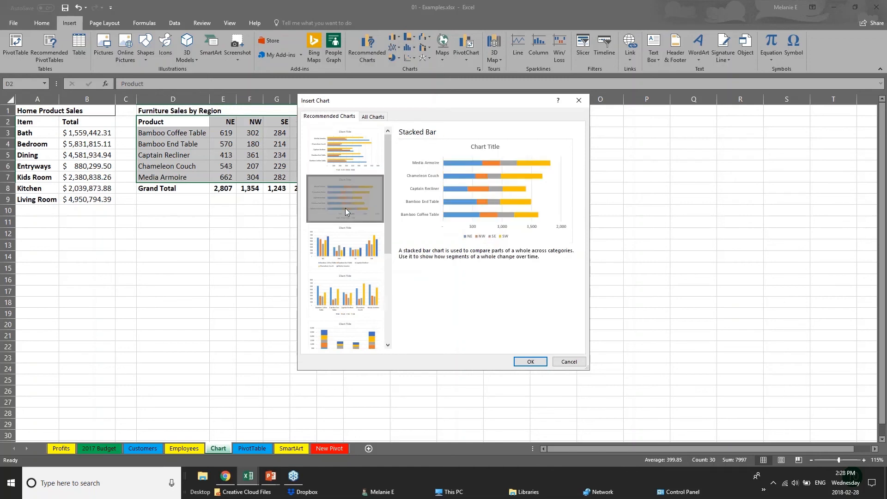
{"action": "left_click", "coordinate": [357, 267]}
{"action": "left_click", "coordinate": [372, 308]}
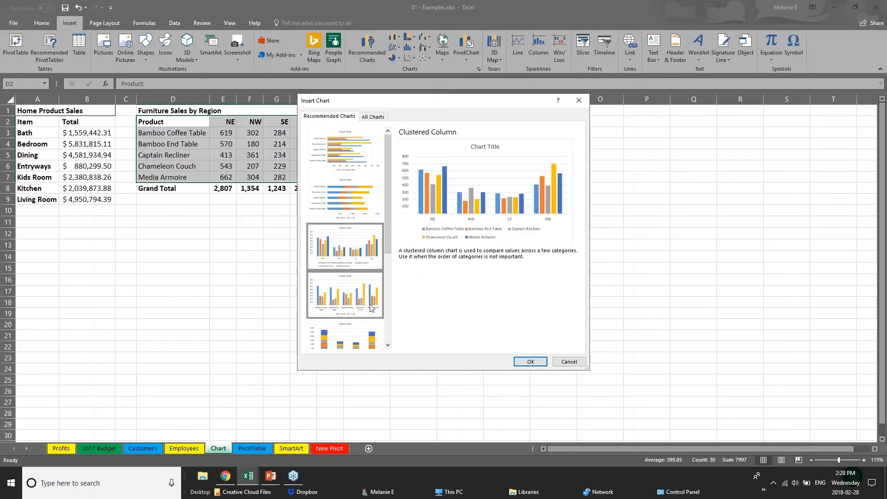
{"action": "left_click", "coordinate": [372, 342]}
{"action": "left_click_drag", "start_coordinate": [387, 229], "coordinate": [396, 323]}
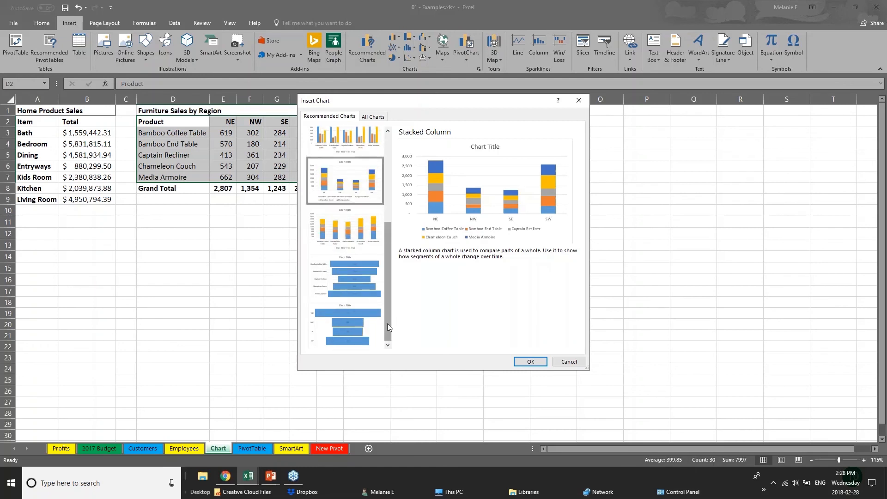
{"action": "left_click_drag", "start_coordinate": [387, 323], "coordinate": [378, 258]}
{"action": "left_click", "coordinate": [372, 148]}
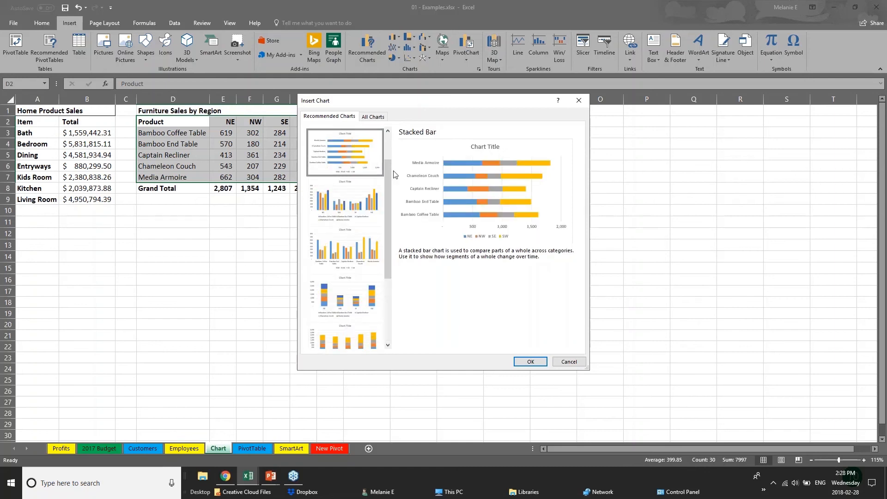
{"action": "scroll", "coordinate": [387, 171], "scroll_direction": "up", "scroll_amount": 1}
{"action": "left_click", "coordinate": [337, 154]}
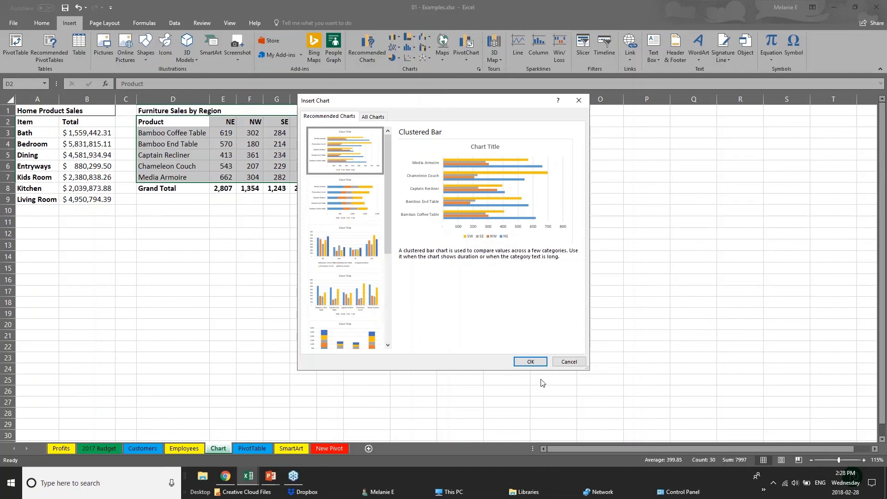
{"action": "left_click", "coordinate": [536, 362]}
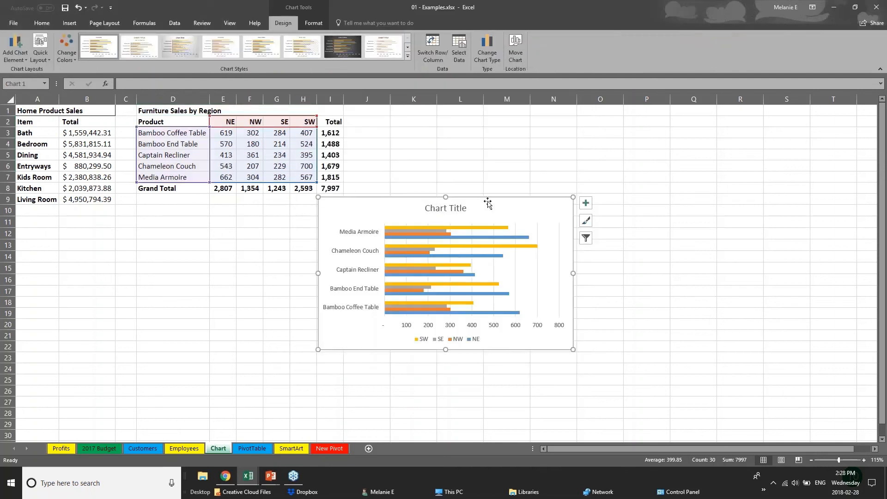
Step: Move the bar chart up beside the furniture table and enlarge it from its corner handle
{"action": "left_click_drag", "start_coordinate": [489, 201], "coordinate": [530, 129]}
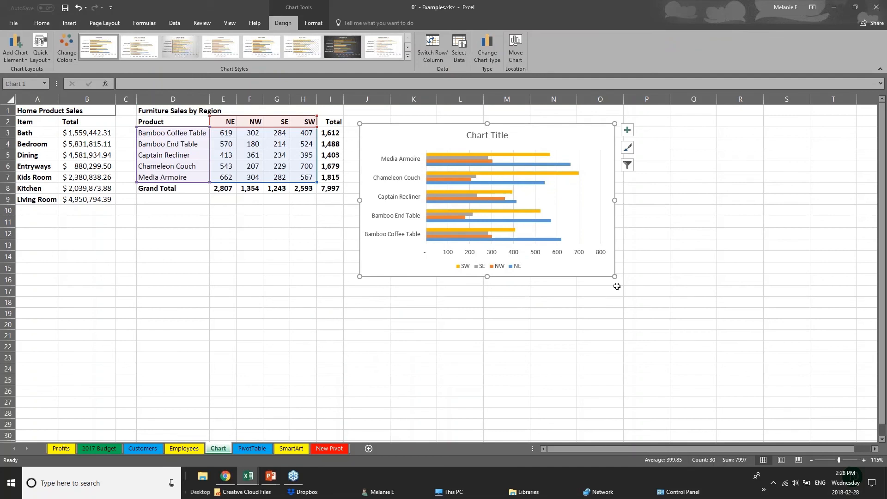
{"action": "left_click_drag", "start_coordinate": [615, 277], "coordinate": [733, 360]}
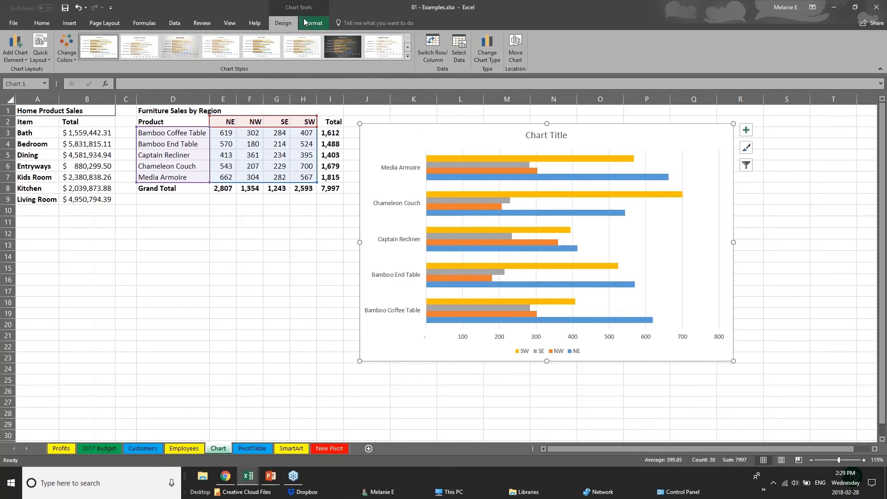
{"action": "left_click", "coordinate": [232, 322]}
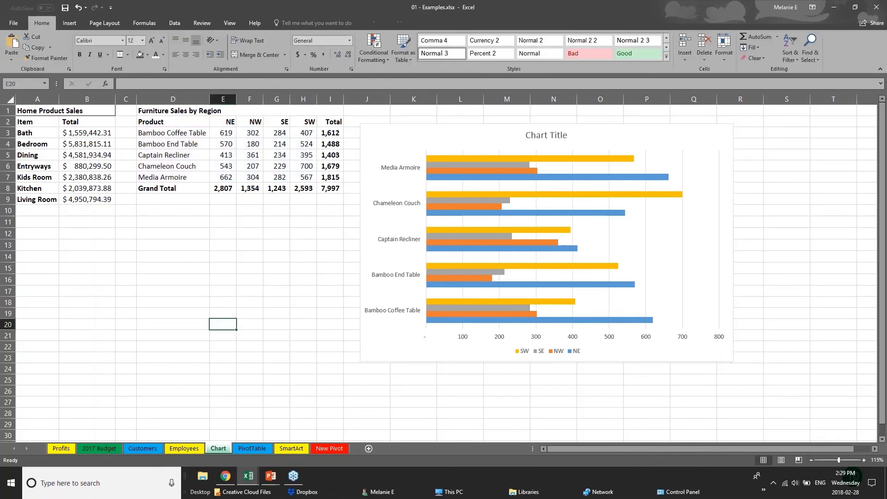
{"action": "left_click", "coordinate": [411, 359]}
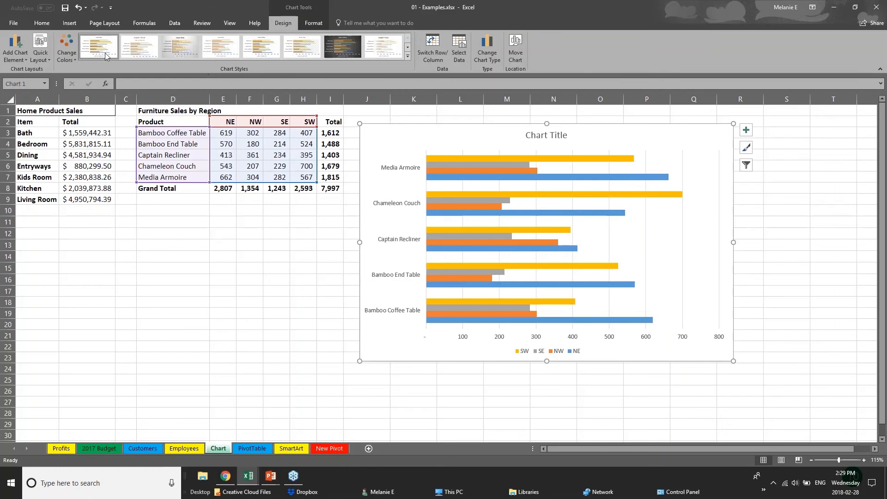
Step: Recolour the bar chart with the green, yellow and blue colour palette
{"action": "left_click", "coordinate": [69, 56]}
{"action": "left_click", "coordinate": [99, 163]}
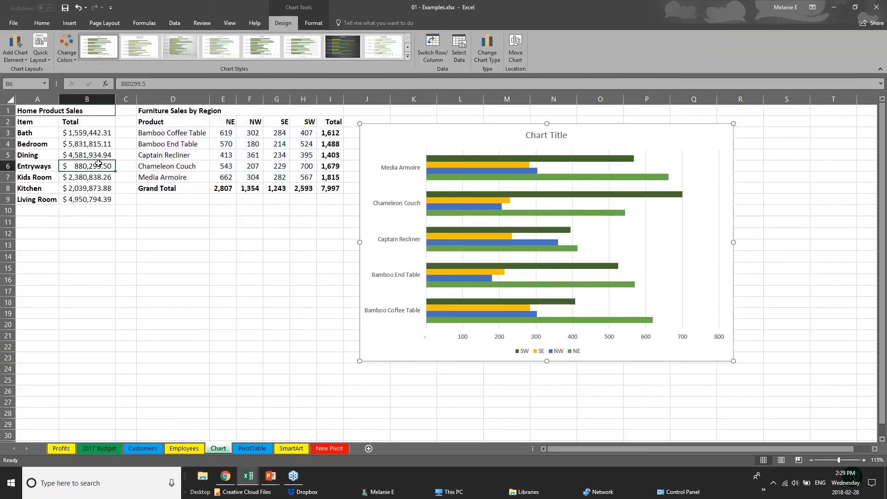
{"action": "left_click", "coordinate": [498, 240]}
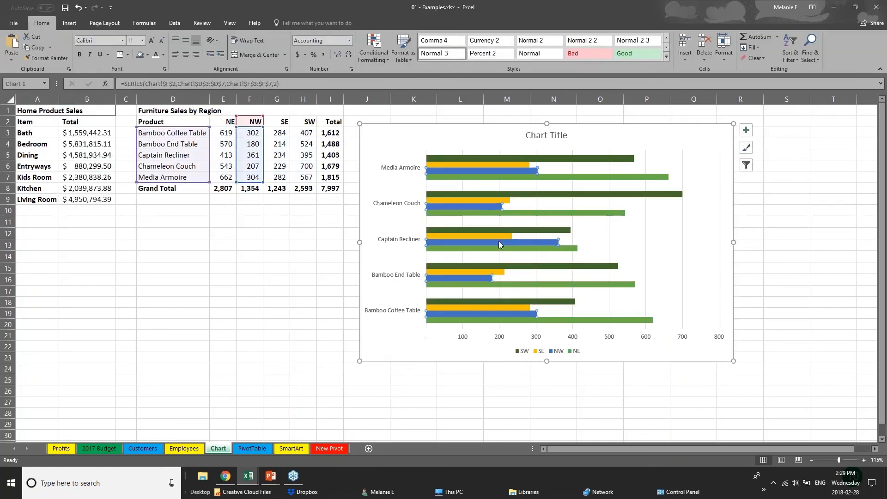
{"action": "left_click", "coordinate": [66, 56]}
{"action": "left_click", "coordinate": [98, 150]}
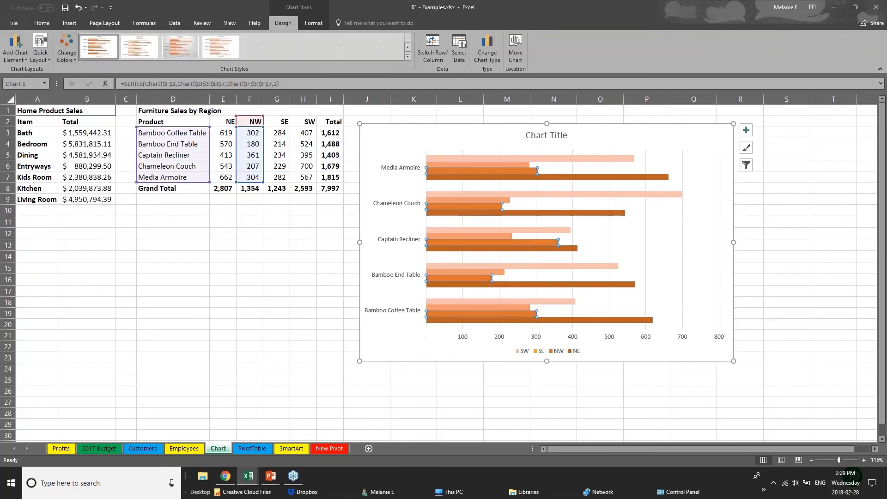
{"action": "left_click", "coordinate": [66, 51]}
{"action": "left_click", "coordinate": [98, 126]}
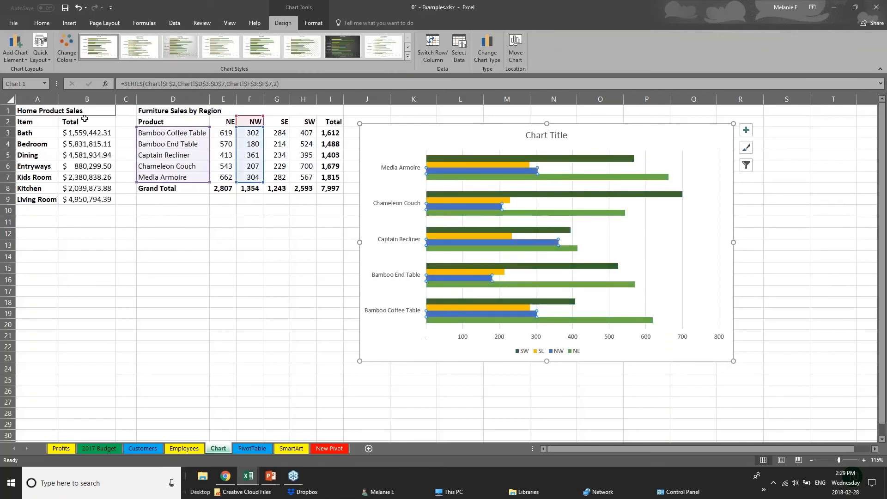
Step: Apply the chart style with data labels, an uppercase title and gradient bars
{"action": "left_click", "coordinate": [408, 57]}
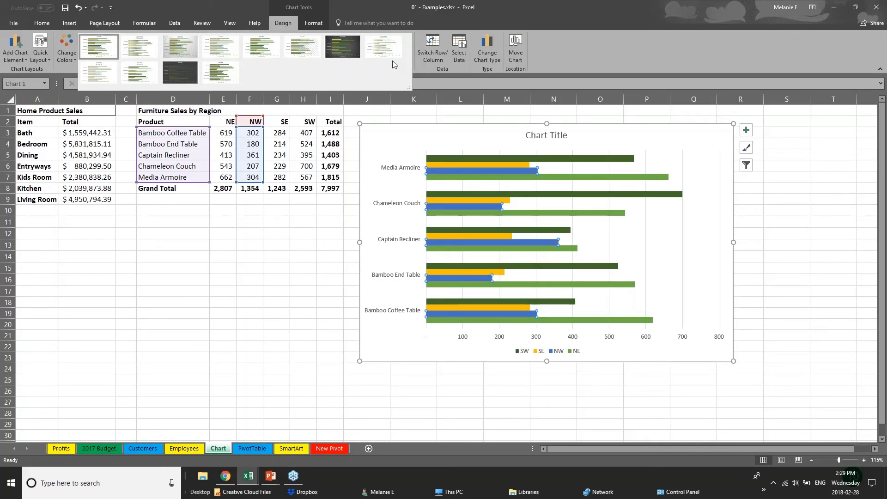
{"action": "left_click", "coordinate": [179, 46]}
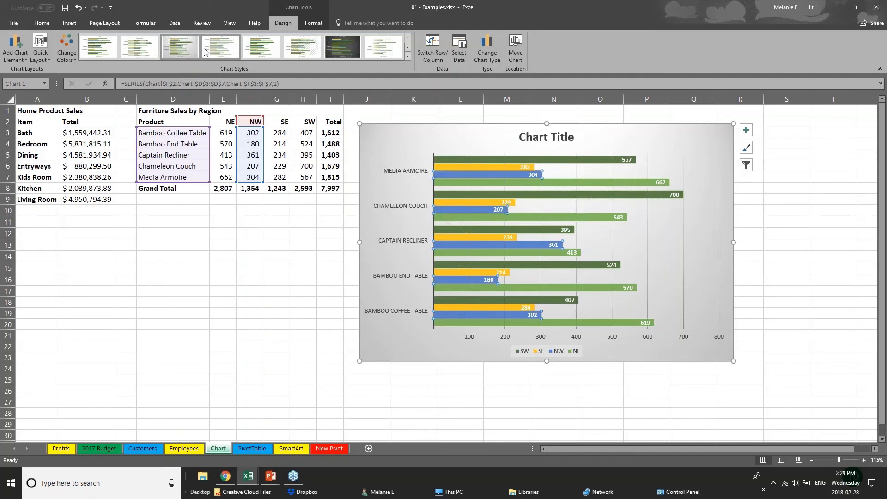
{"action": "left_click", "coordinate": [261, 49]}
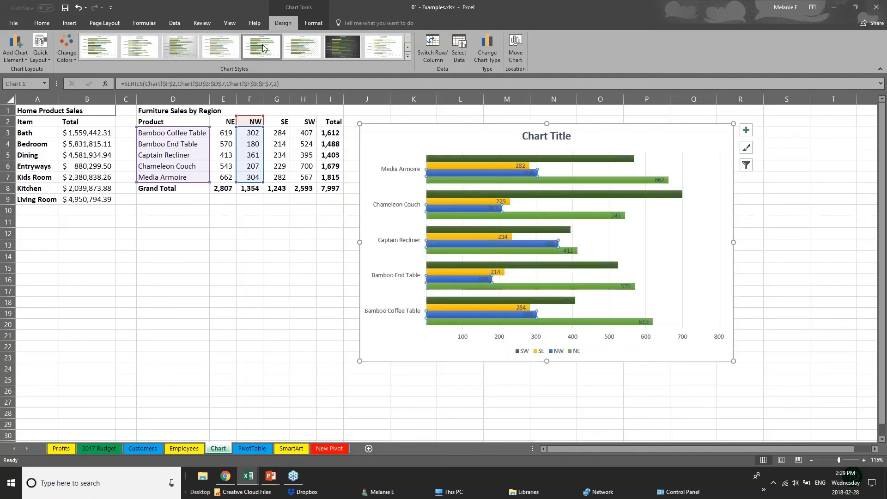
{"action": "left_click", "coordinate": [385, 50]}
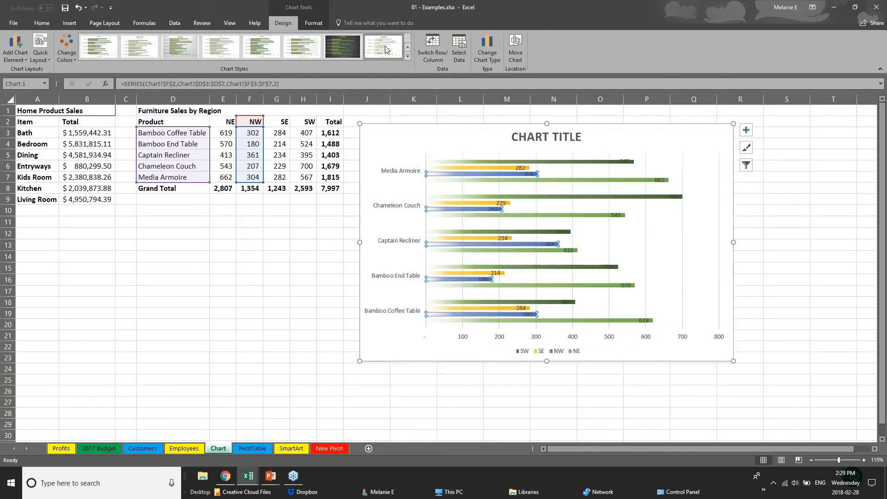
{"action": "left_click", "coordinate": [407, 55]}
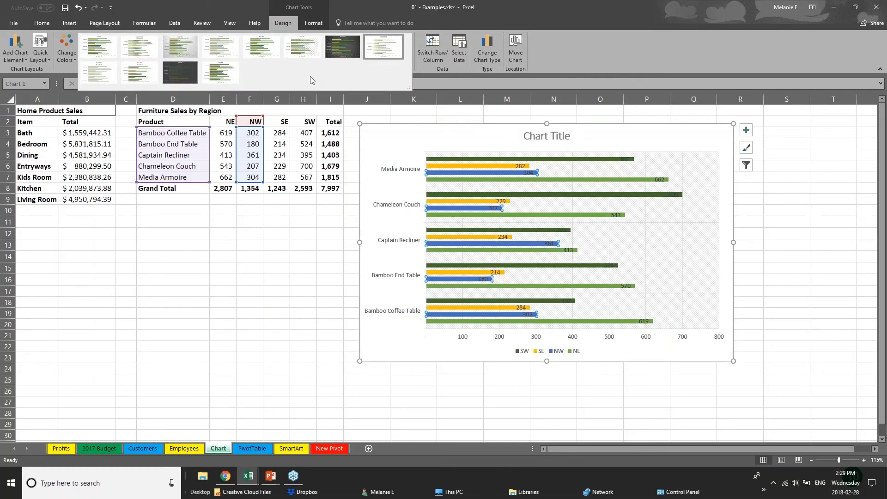
{"action": "left_click", "coordinate": [314, 23]}
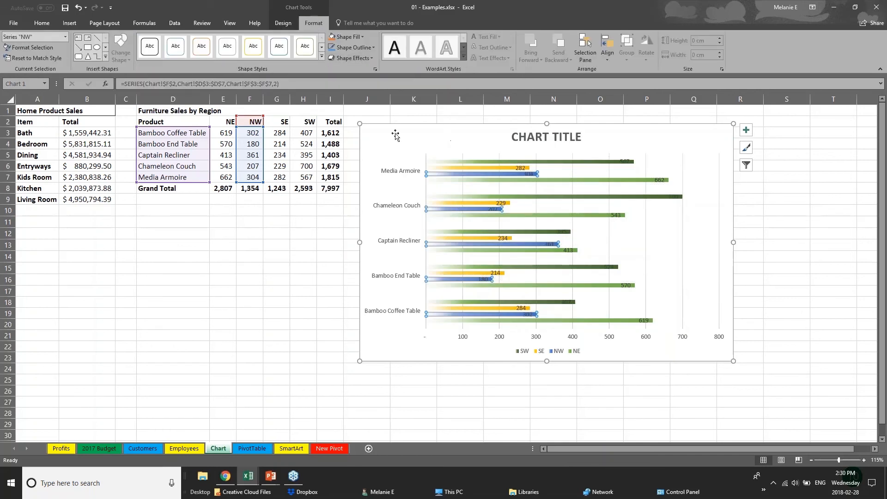
Step: Fill the SW region bars with a dark orange theme colour
{"action": "left_click", "coordinate": [470, 169]}
{"action": "left_click", "coordinate": [472, 161]}
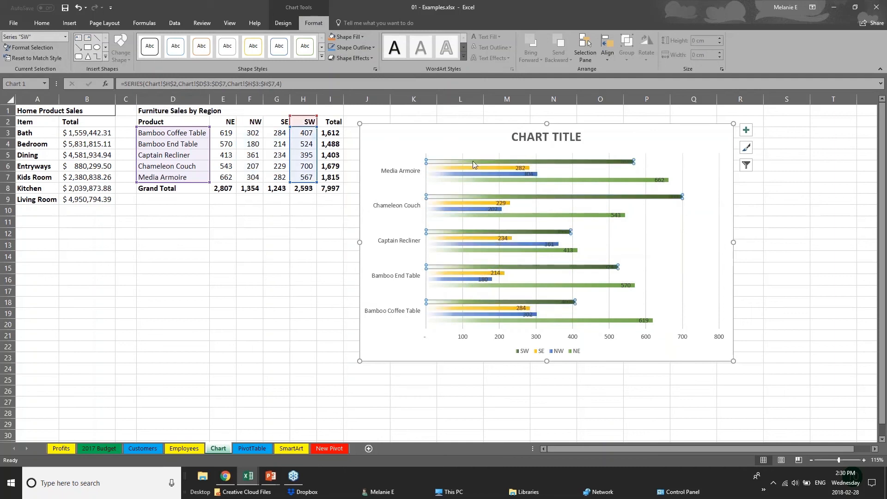
{"action": "left_click", "coordinate": [349, 37]}
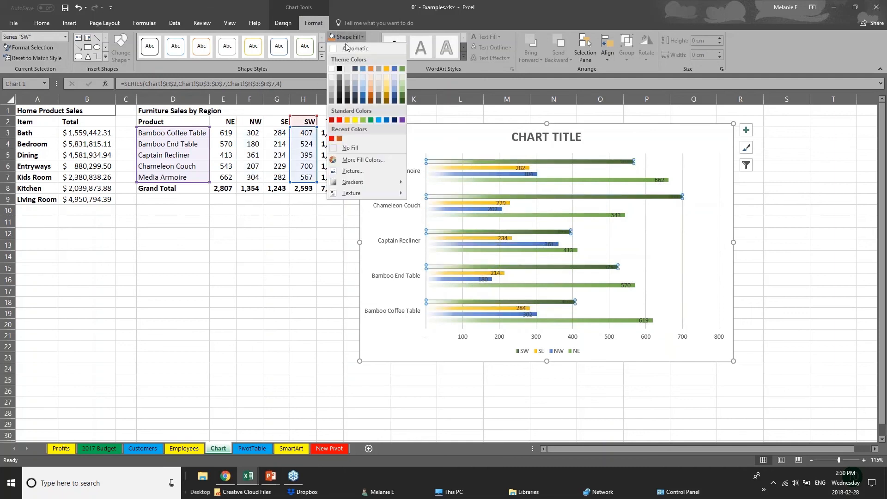
{"action": "left_click", "coordinate": [379, 96]}
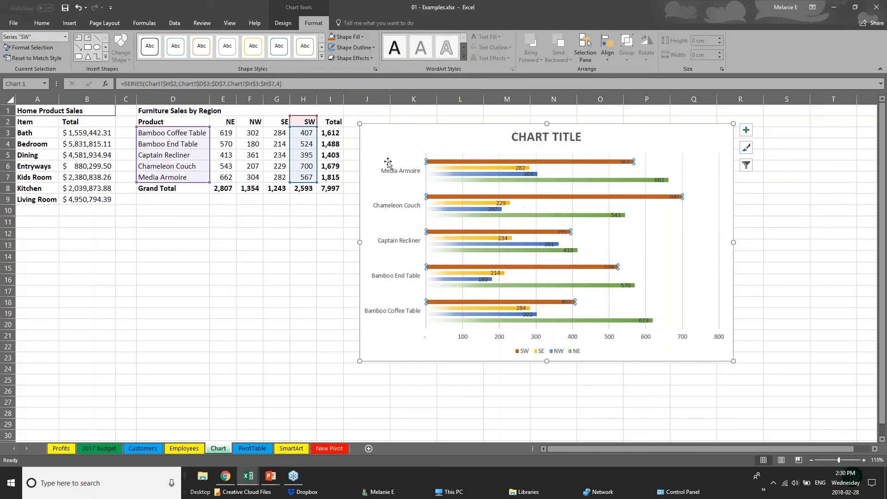
{"action": "left_click", "coordinate": [535, 145]}
Step: Retitle the chart 'SALES DATA' and enlarge the product-name axis labels to size 11
{"action": "triple_click", "coordinate": [532, 136]}
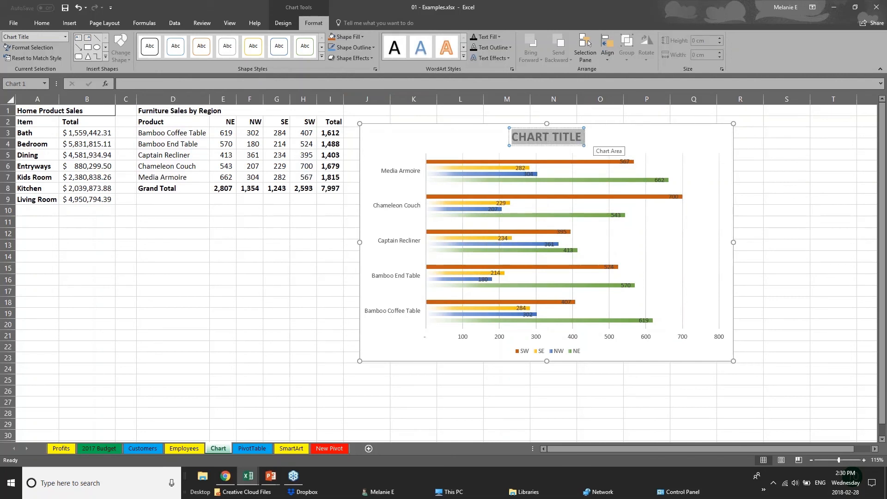
{"action": "type", "text": "SALES D"}
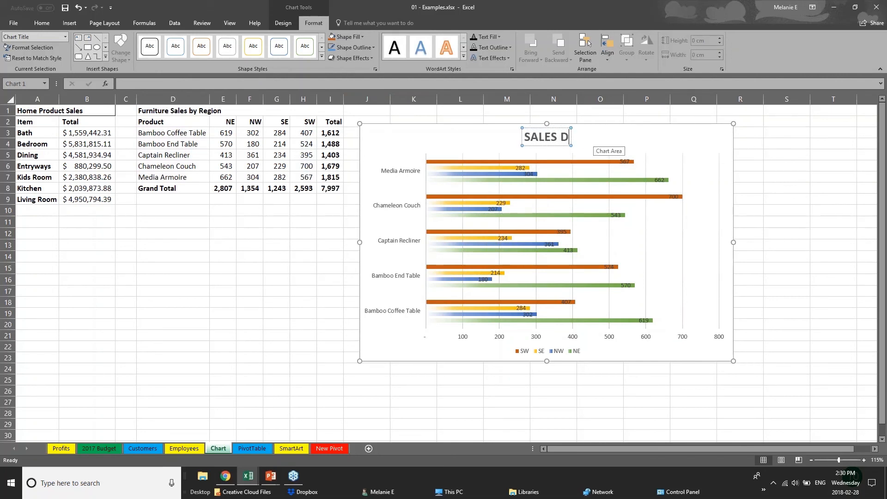
{"action": "type", "text": "ATA"}
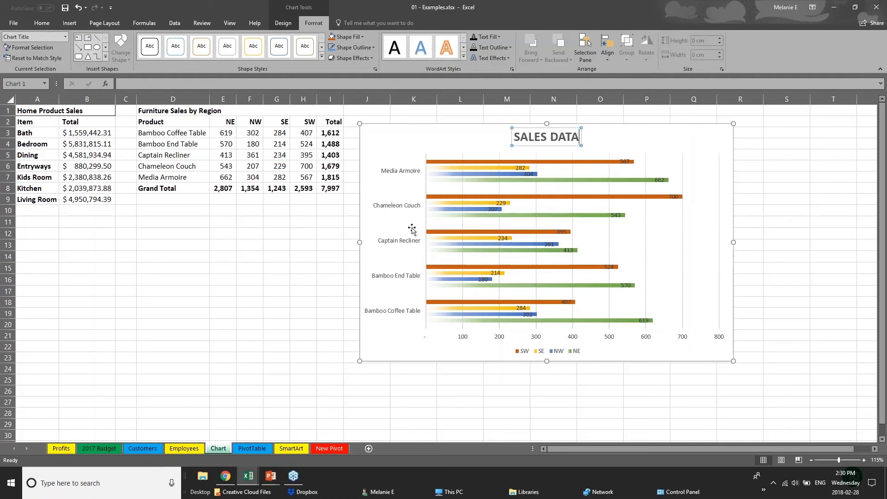
{"action": "left_click", "coordinate": [463, 340]}
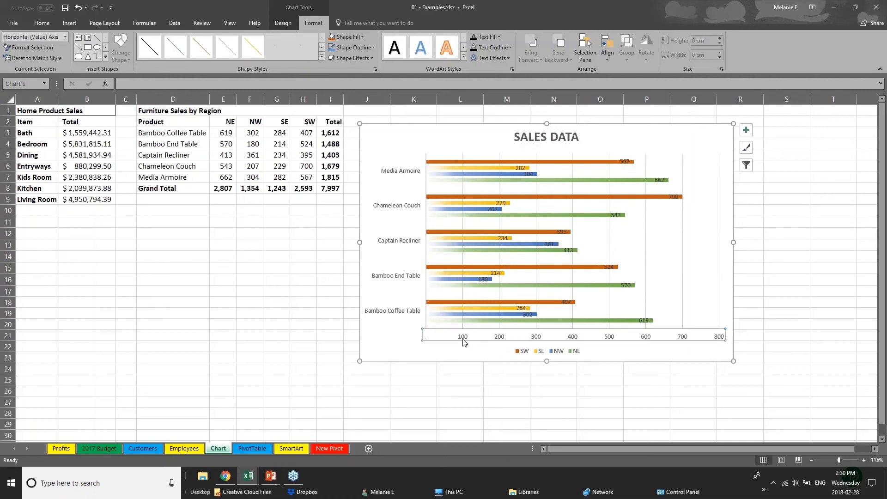
{"action": "left_click", "coordinate": [419, 276]}
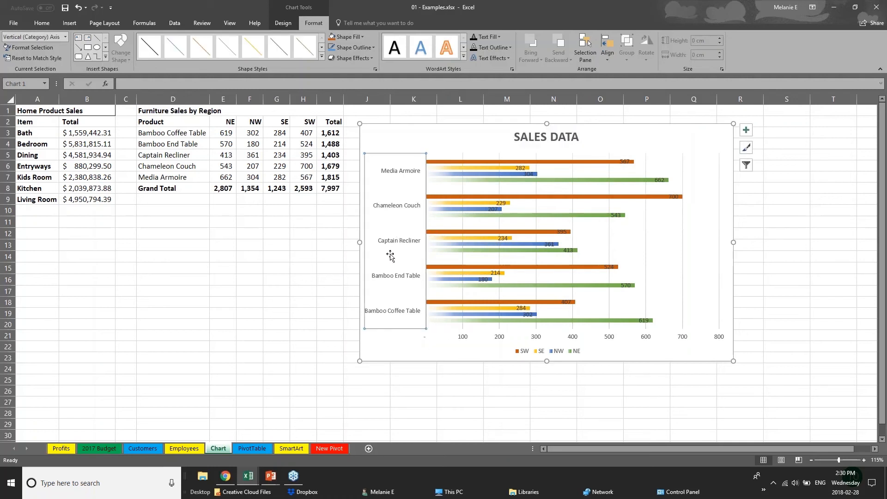
{"action": "left_click", "coordinate": [42, 22]}
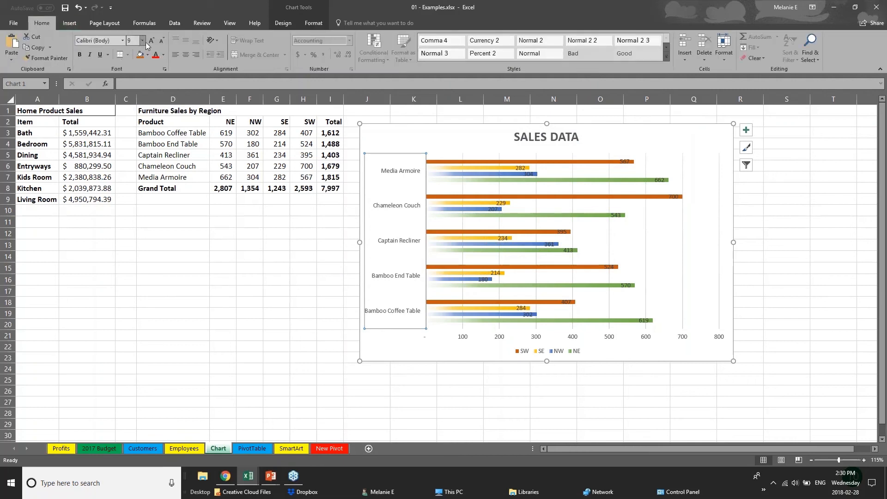
{"action": "left_click", "coordinate": [151, 40]}
{"action": "left_click", "coordinate": [152, 40]}
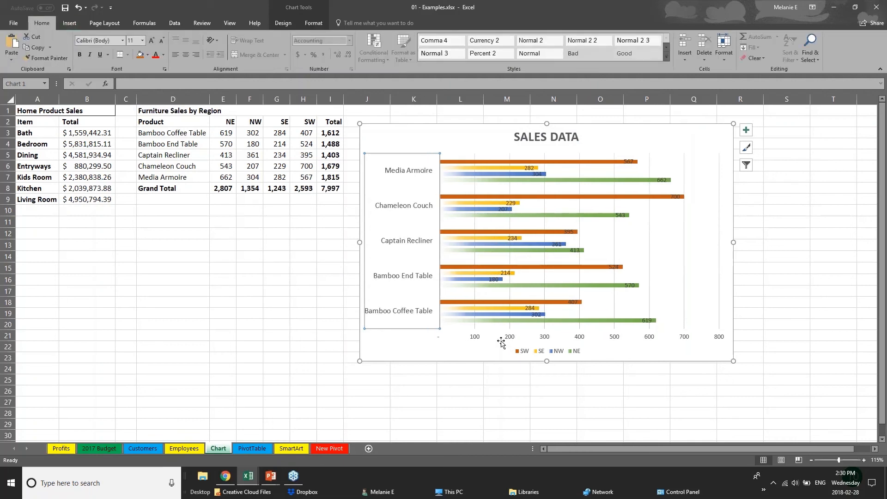
Step: Move the 700 data label right of its bar and delete the horizontal value axis
{"action": "left_click", "coordinate": [478, 339]}
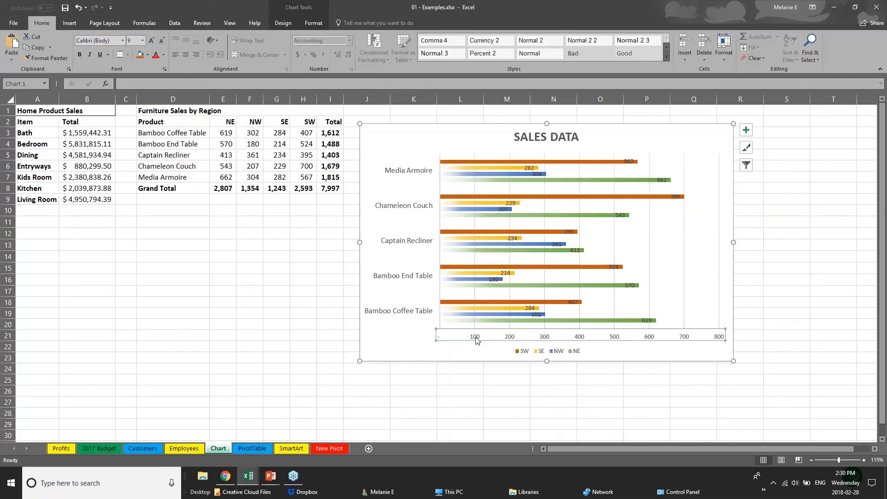
{"action": "left_click", "coordinate": [628, 162]}
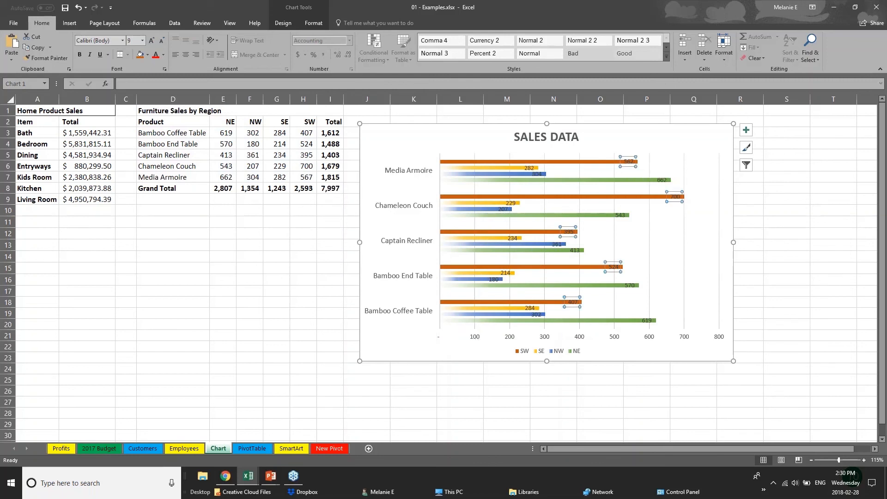
{"action": "left_click", "coordinate": [675, 197]}
{"action": "left_click_drag", "start_coordinate": [674, 196], "coordinate": [695, 197]}
{"action": "left_click", "coordinate": [629, 163]}
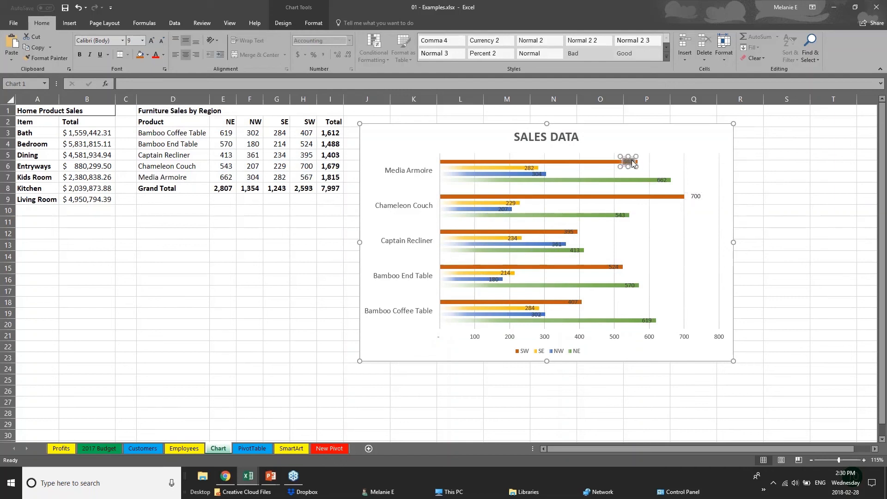
{"action": "left_click", "coordinate": [576, 339]}
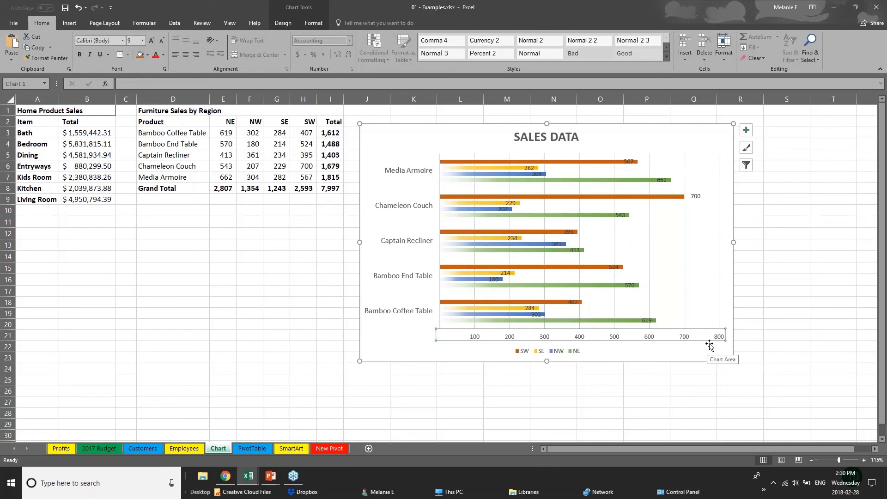
{"action": "key", "text": "Delete"}
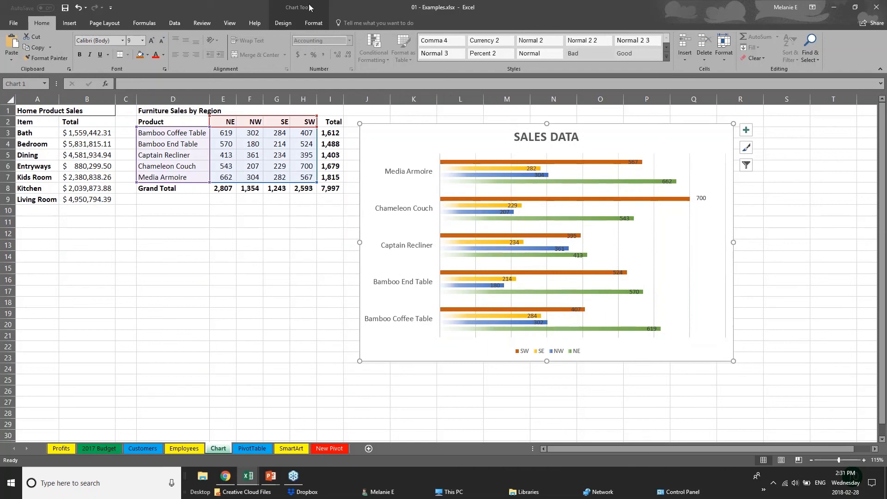
Step: Look through the chart design and format options, selecting the SW, SE and NW series
{"action": "left_click", "coordinate": [283, 23]}
{"action": "left_click", "coordinate": [315, 24]}
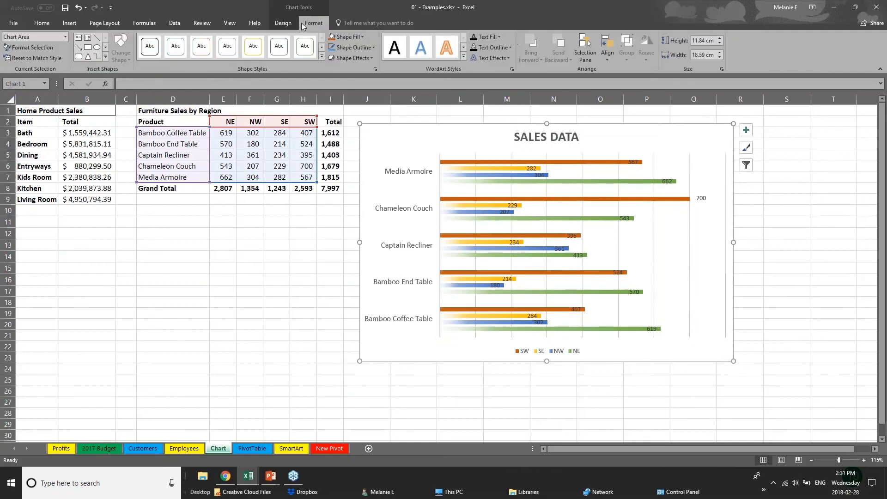
{"action": "left_click", "coordinate": [296, 22]}
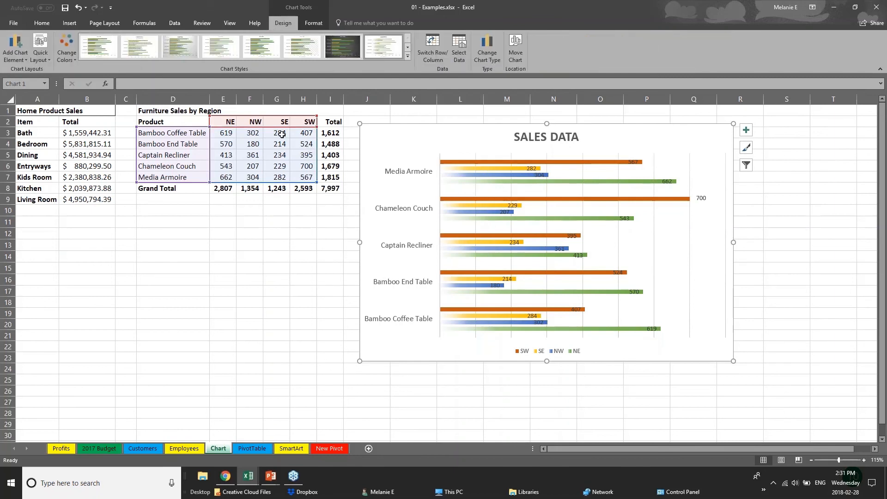
{"action": "left_click", "coordinate": [282, 134]}
{"action": "left_click", "coordinate": [438, 161]}
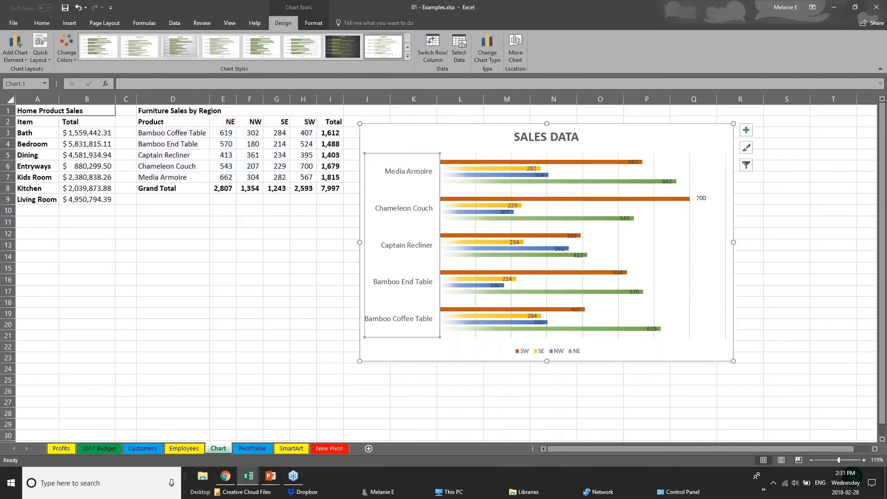
{"action": "left_click", "coordinate": [497, 162]}
{"action": "left_click", "coordinate": [506, 168]}
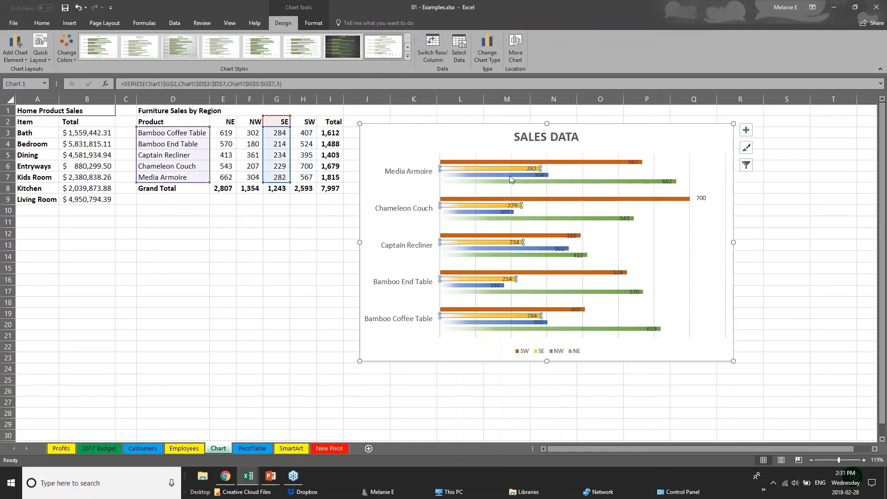
{"action": "left_click", "coordinate": [510, 176]}
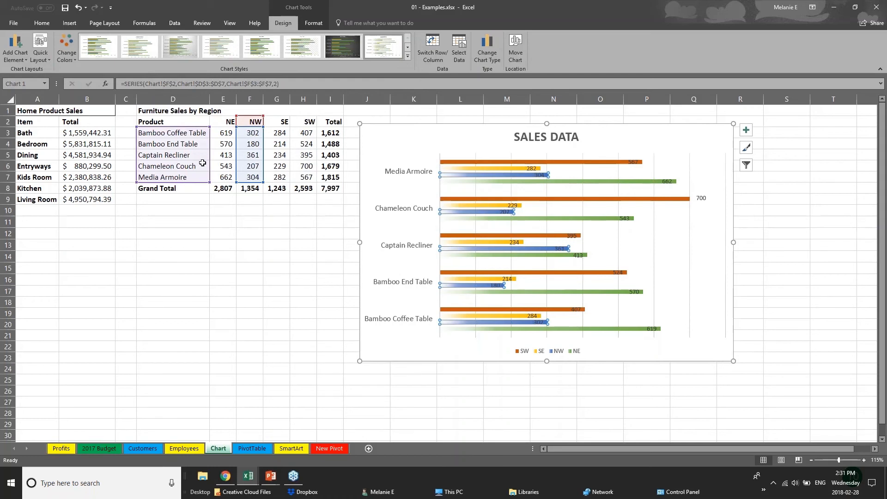
Step: Change Bamboo End Table's NW sales in F4 to 181, then return to the Creating Charts slide show
{"action": "left_click", "coordinate": [250, 144]}
{"action": "double_click", "coordinate": [249, 144]}
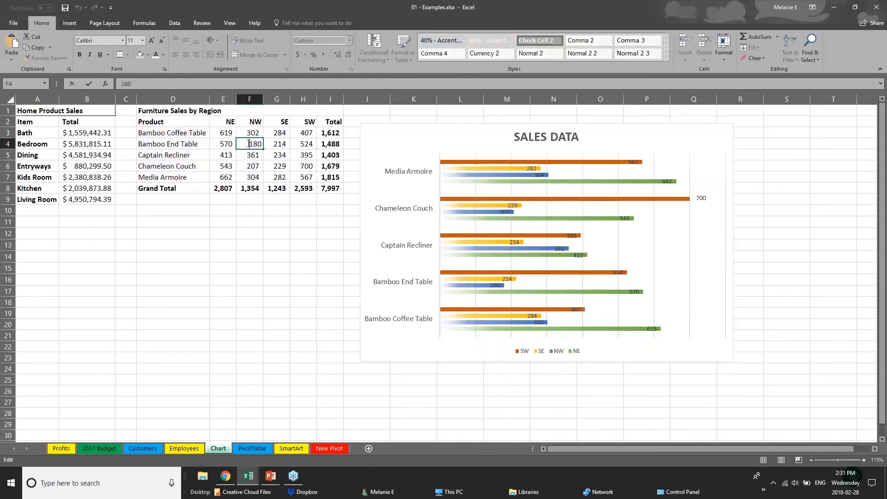
{"action": "double_click", "coordinate": [249, 144]}
{"action": "type", "text": "181"}
{"action": "key", "text": "Return"}
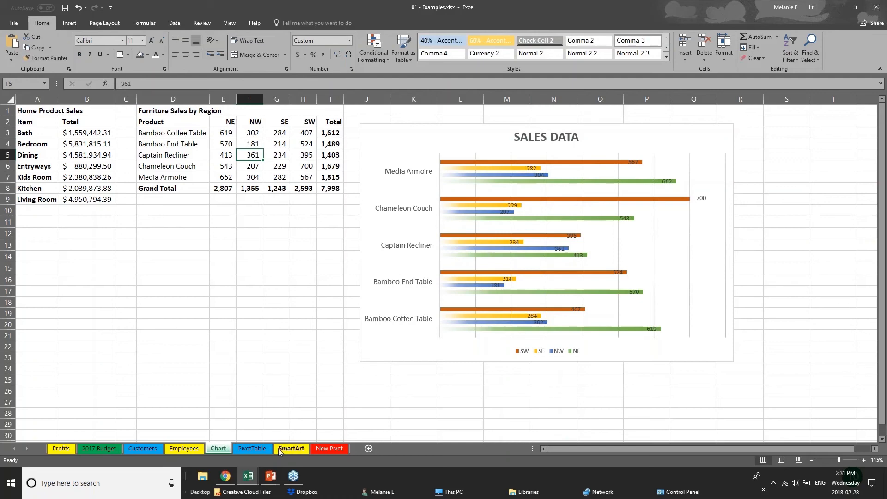
{"action": "left_click", "coordinate": [271, 479]}
{"action": "left_click", "coordinate": [315, 444]}
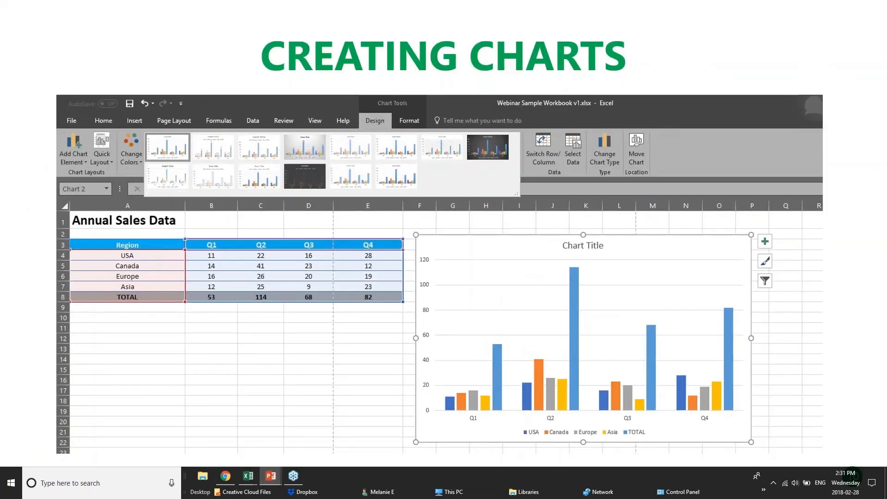
Step: Advance to the Creating Tables slide, then bring the Webinar Sample Workbook window forward
{"action": "key", "text": "Right"}
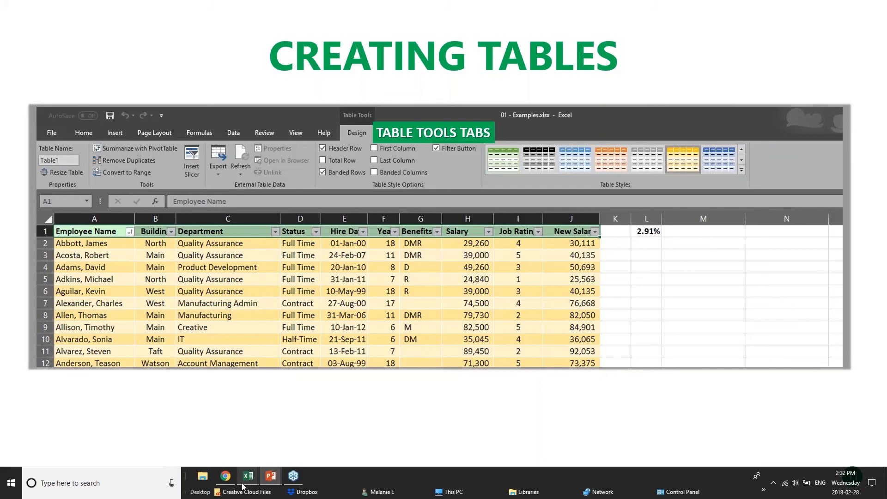
{"action": "mouse_move", "coordinate": [244, 486]}
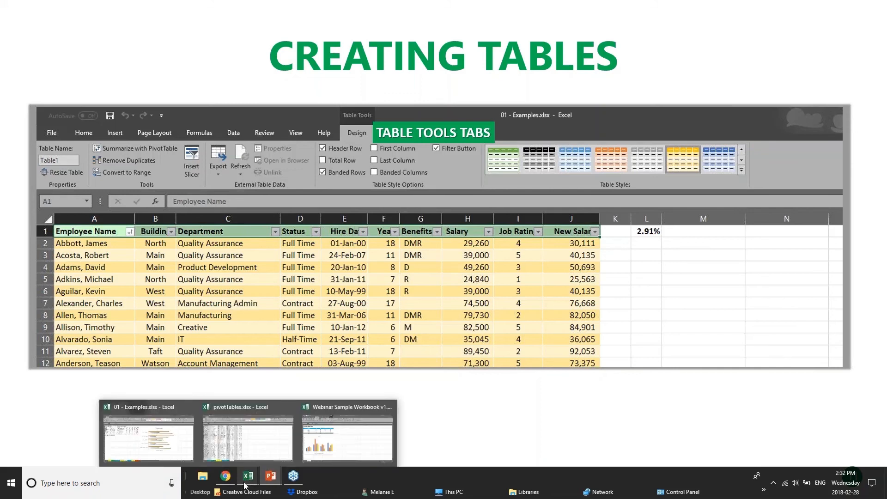
{"action": "left_click", "coordinate": [339, 442]}
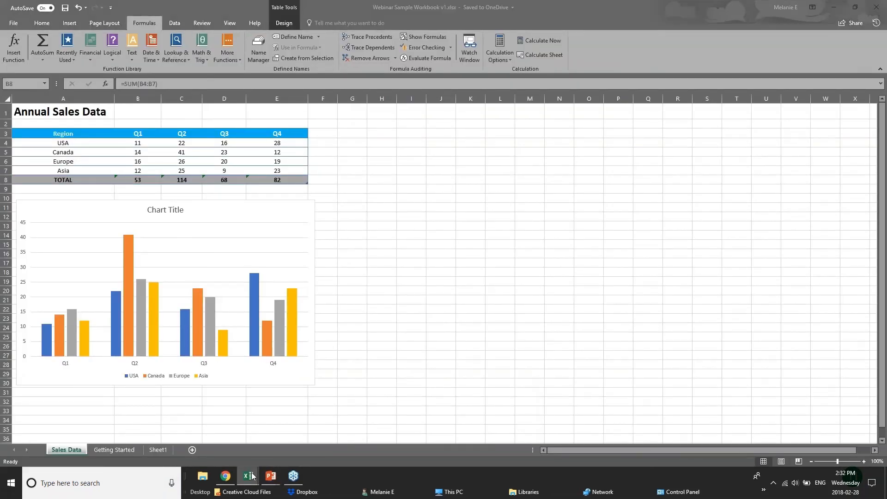
Step: Switch to 01 - Examples.xlsx and browse the Customers list
{"action": "mouse_move", "coordinate": [248, 480]}
{"action": "left_click", "coordinate": [205, 455]}
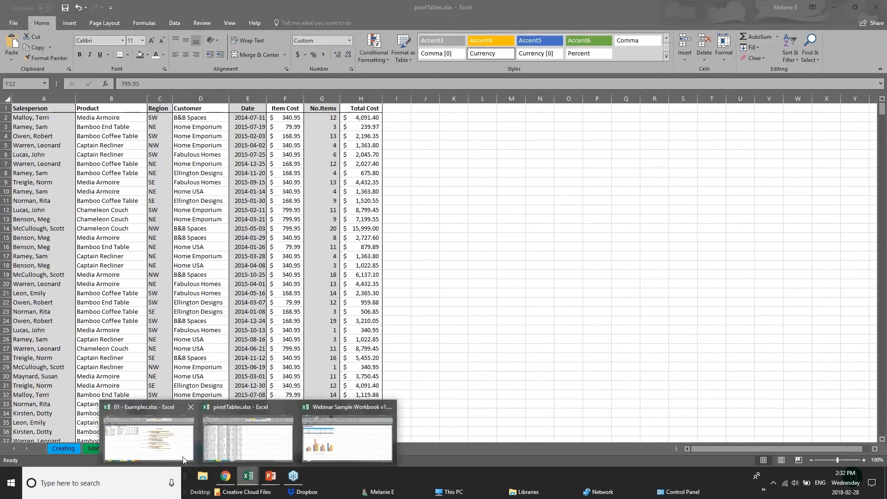
{"action": "left_click", "coordinate": [148, 432]}
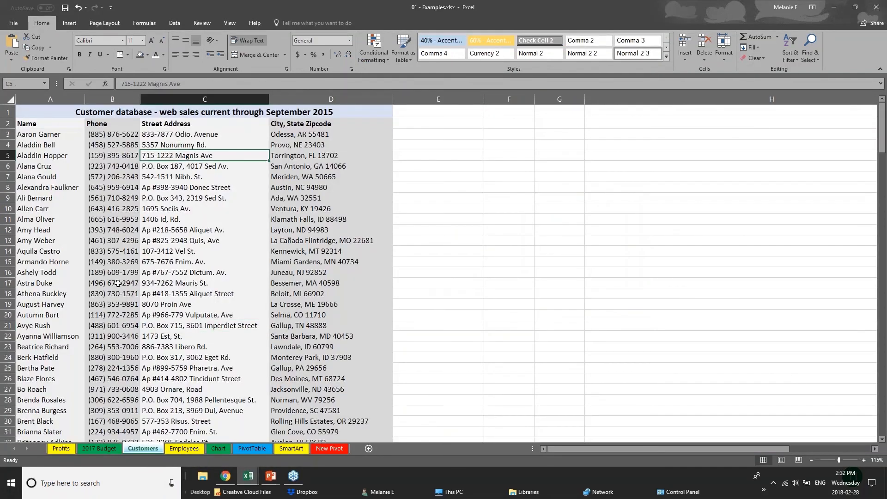
{"action": "left_click", "coordinate": [46, 124]}
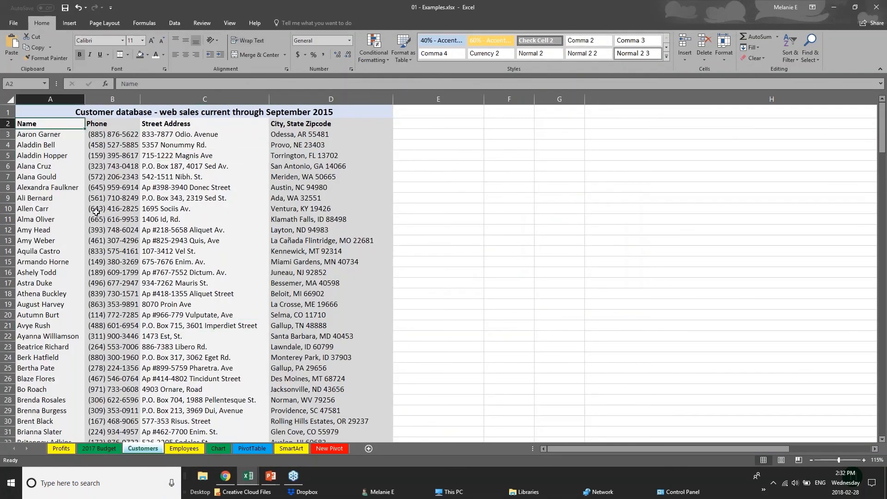
{"action": "scroll", "coordinate": [96, 211], "scroll_direction": "down", "scroll_amount": 20}
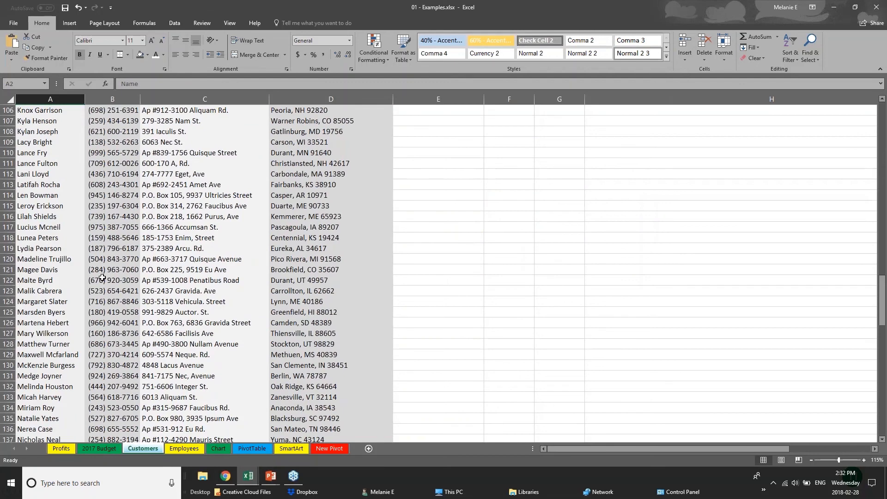
{"action": "scroll", "coordinate": [102, 277], "scroll_direction": "down", "scroll_amount": 20}
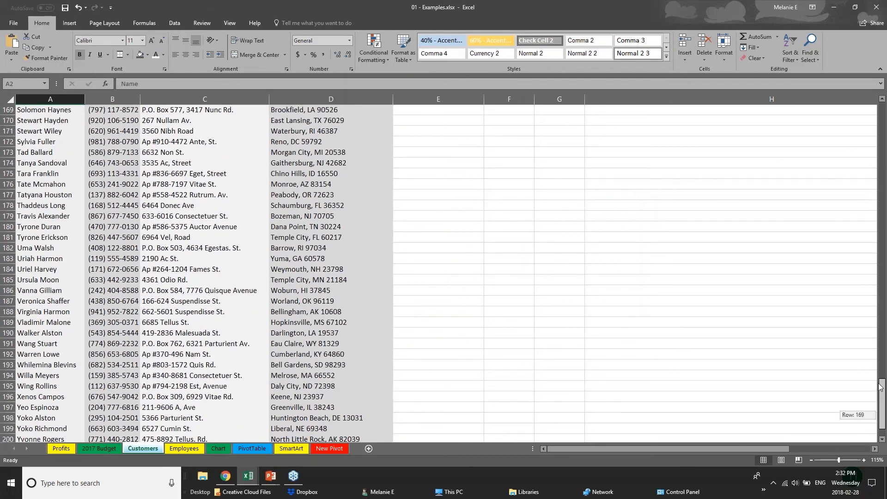
{"action": "key", "text": "ctrl+Home"}
{"action": "left_click", "coordinate": [46, 155]}
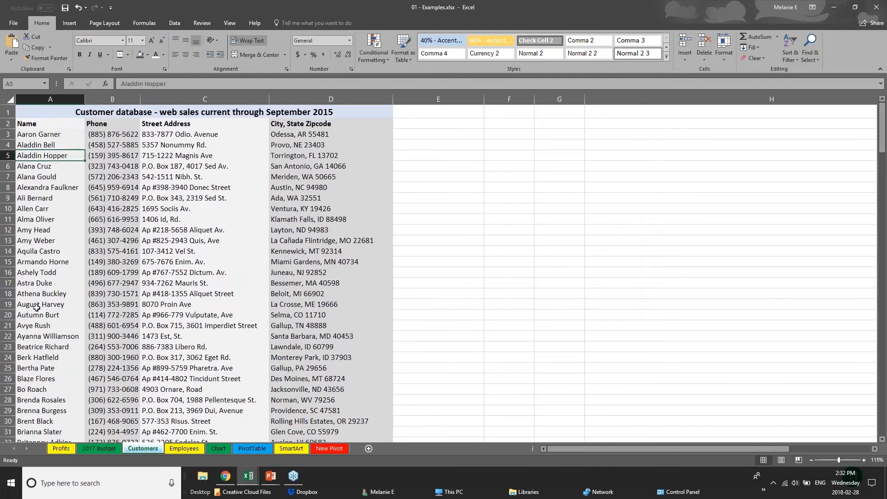
{"action": "scroll", "coordinate": [36, 307], "scroll_direction": "down", "scroll_amount": 2}
{"action": "scroll", "coordinate": [36, 277], "scroll_direction": "up", "scroll_amount": 2}
Step: Convert the entire Customers sheet into a table, accepting the large-operation warning
{"action": "left_click", "coordinate": [10, 100]}
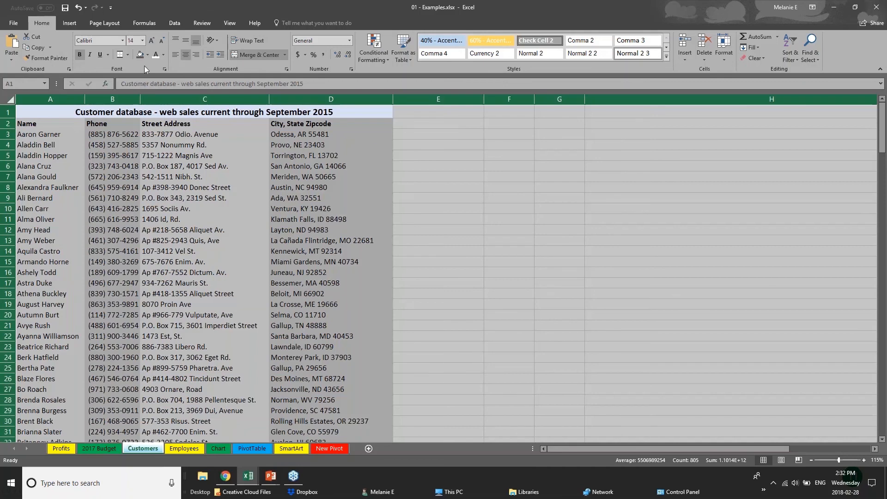
{"action": "left_click", "coordinate": [61, 24]}
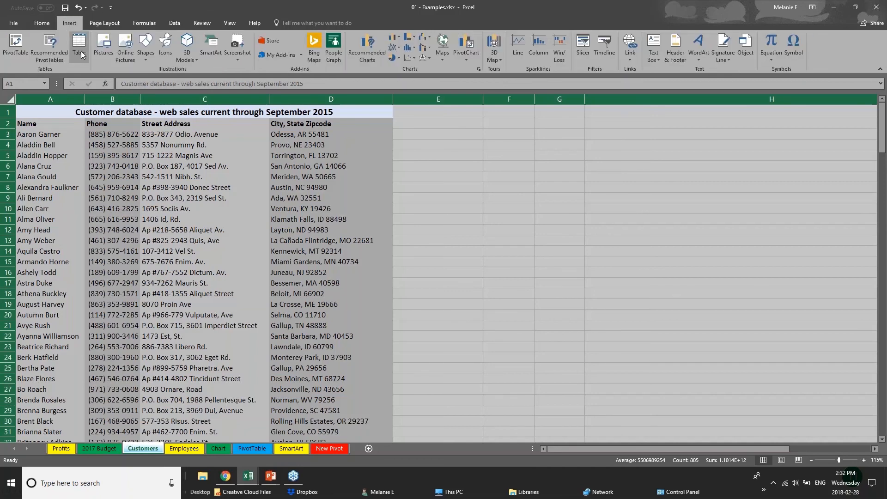
{"action": "left_click", "coordinate": [80, 51]}
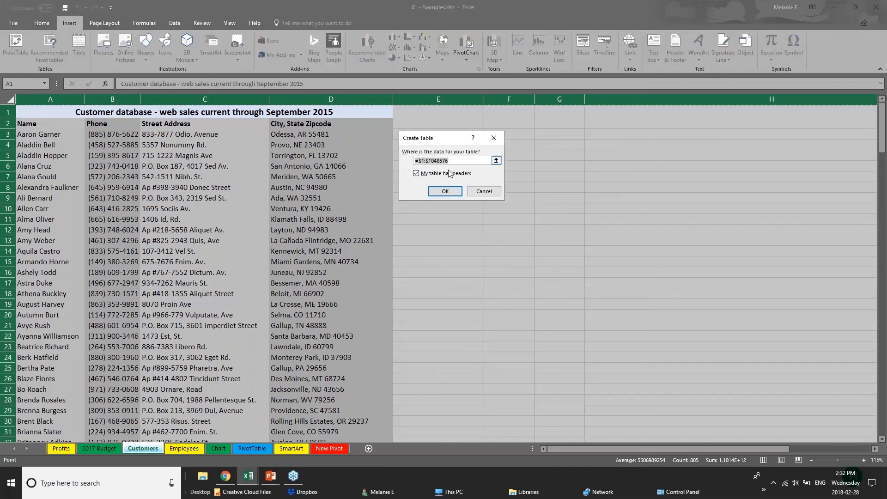
{"action": "left_click", "coordinate": [450, 196]}
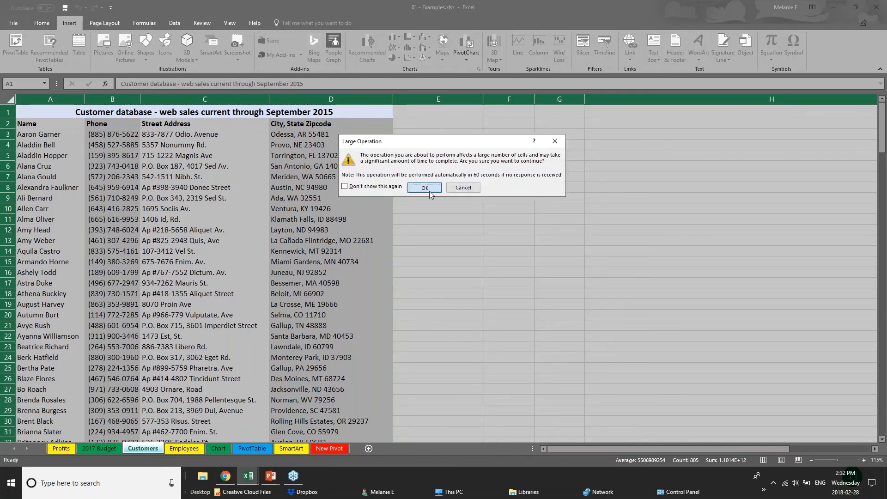
{"action": "left_click", "coordinate": [460, 189]}
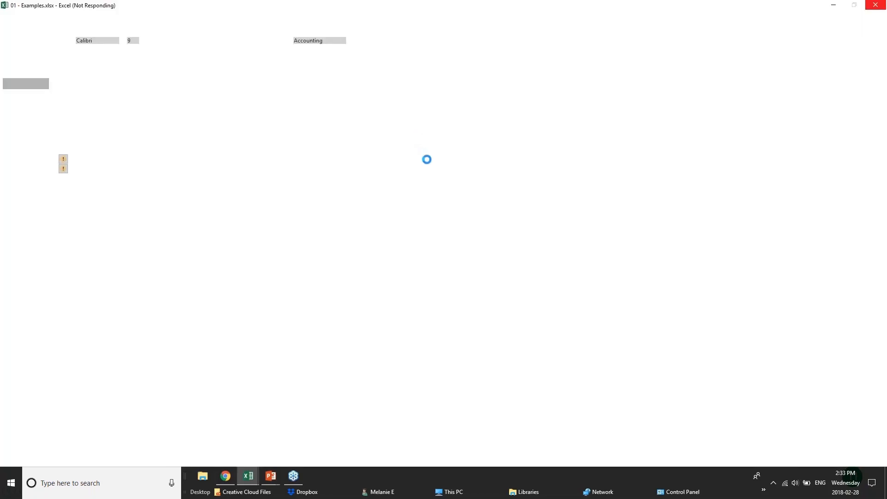
Step: Go back to the Creating Tables slide show, then bring pivotTables.xlsx to the front
{"action": "mouse_move", "coordinate": [271, 475]}
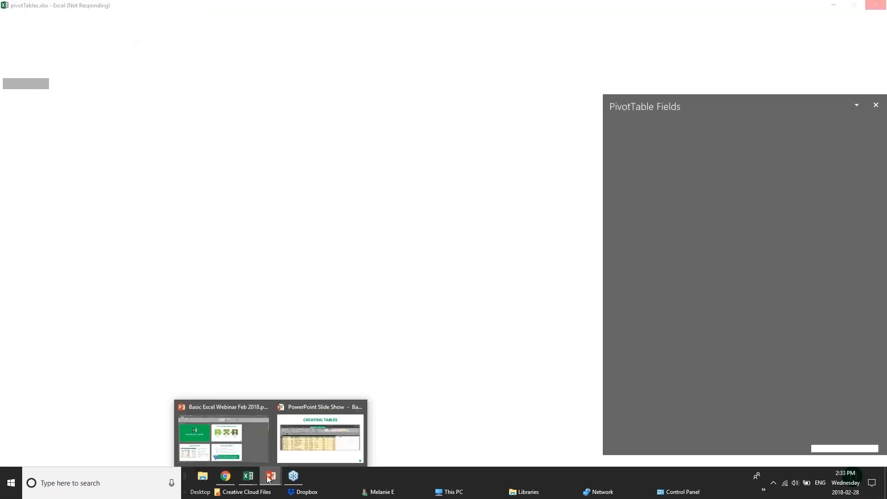
{"action": "left_click", "coordinate": [345, 444]}
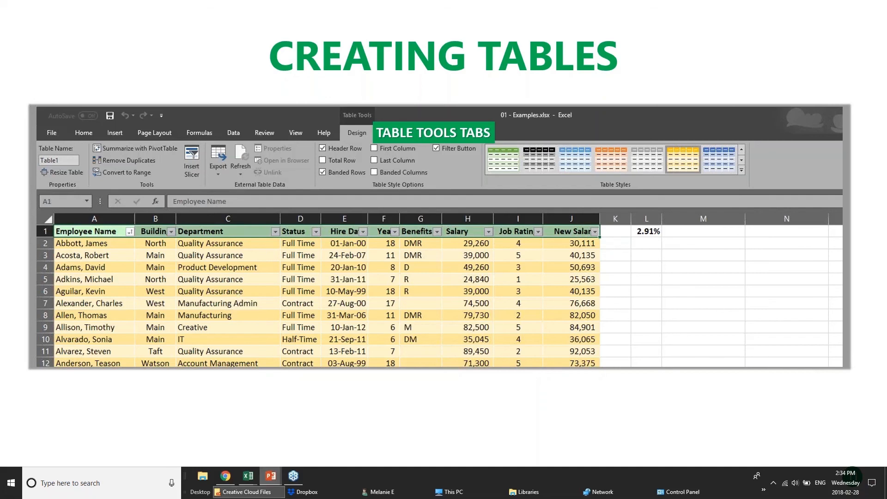
{"action": "mouse_move", "coordinate": [250, 480]}
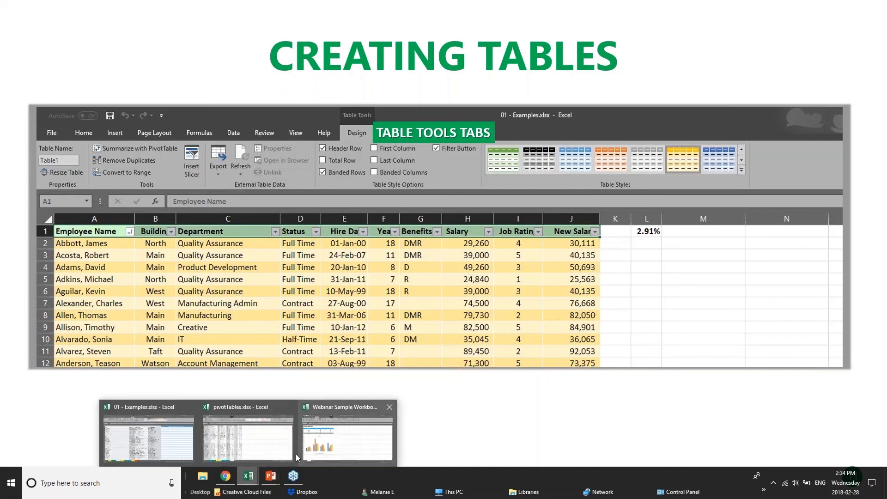
{"action": "left_click", "coordinate": [213, 434]}
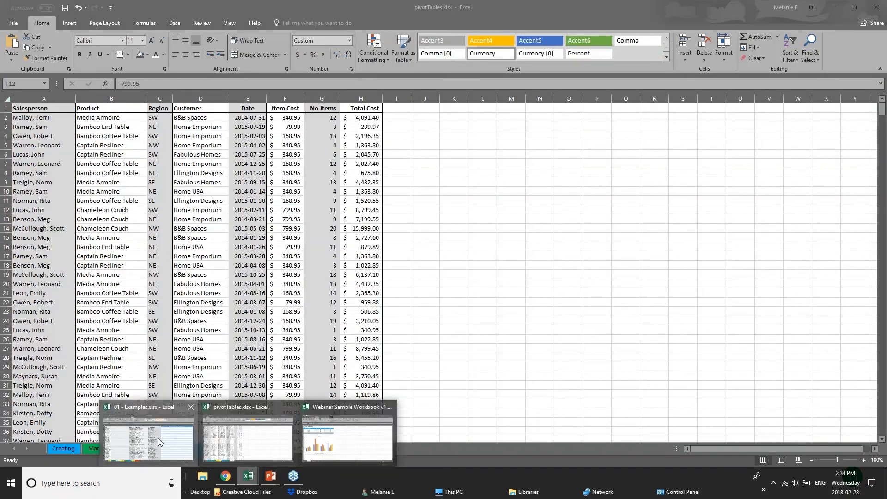
Step: In 01 - Examples.xlsx, undo the table formatting on the Customers data
{"action": "left_click", "coordinate": [158, 438]}
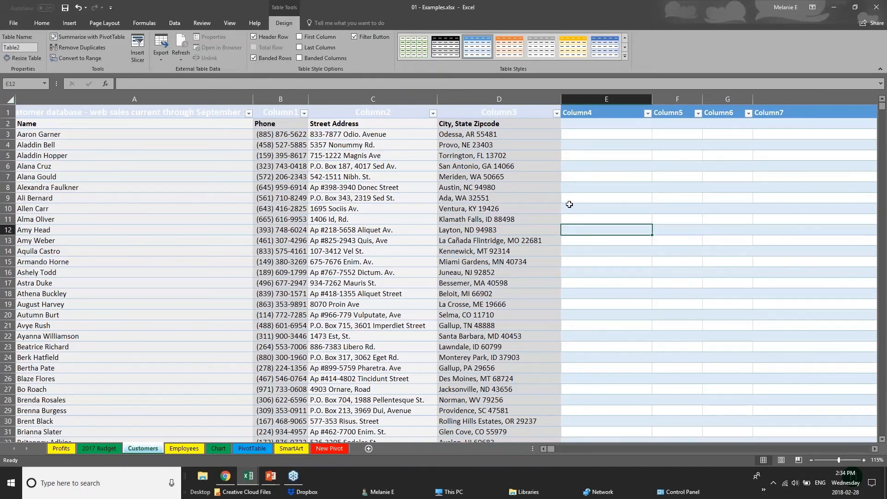
{"action": "key", "text": "ctrl+z"}
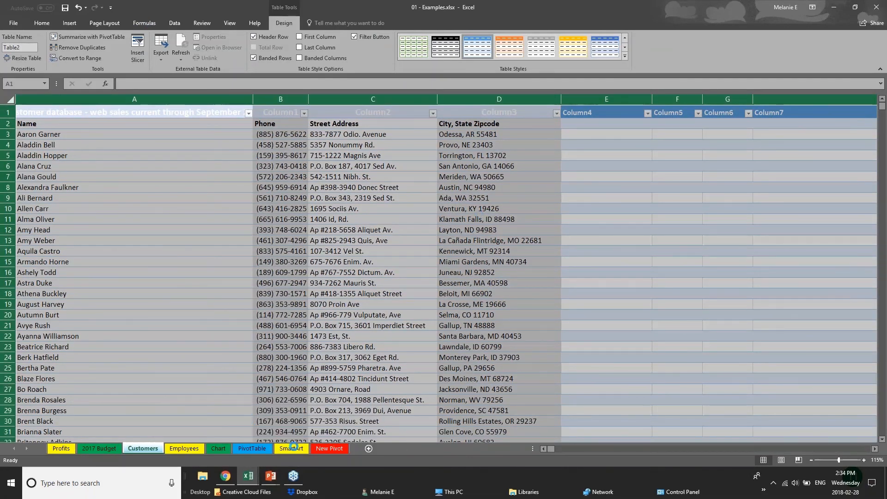
{"action": "key", "text": "ctrl+z"}
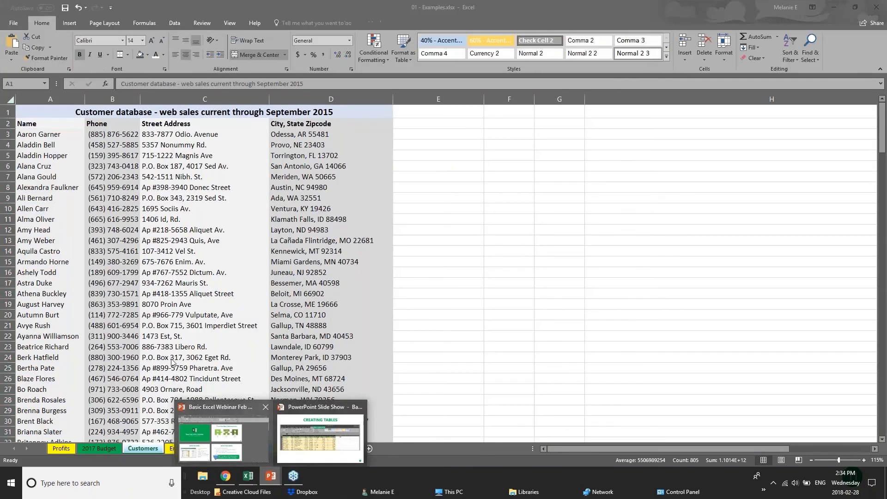
{"action": "left_click", "coordinate": [27, 111]}
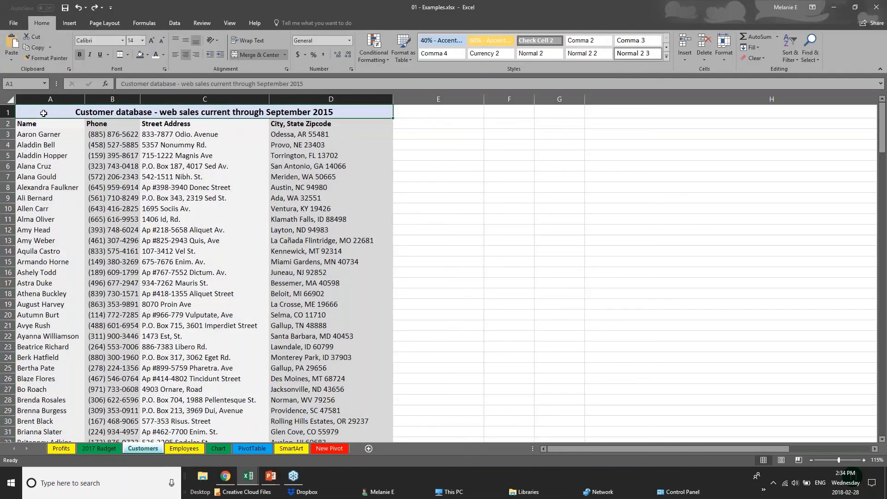
{"action": "left_click", "coordinate": [9, 99]}
Step: Try making a table from title cell A1, then undo it
{"action": "left_click", "coordinate": [42, 114]}
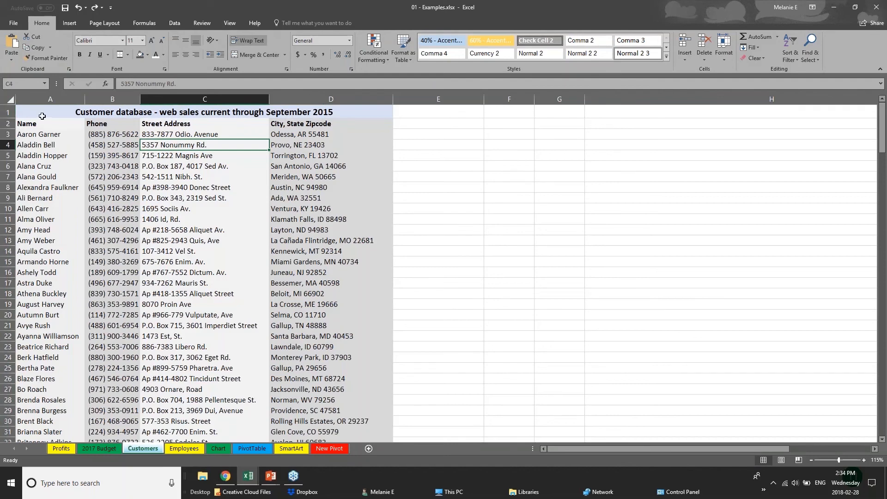
{"action": "left_click", "coordinate": [69, 23]}
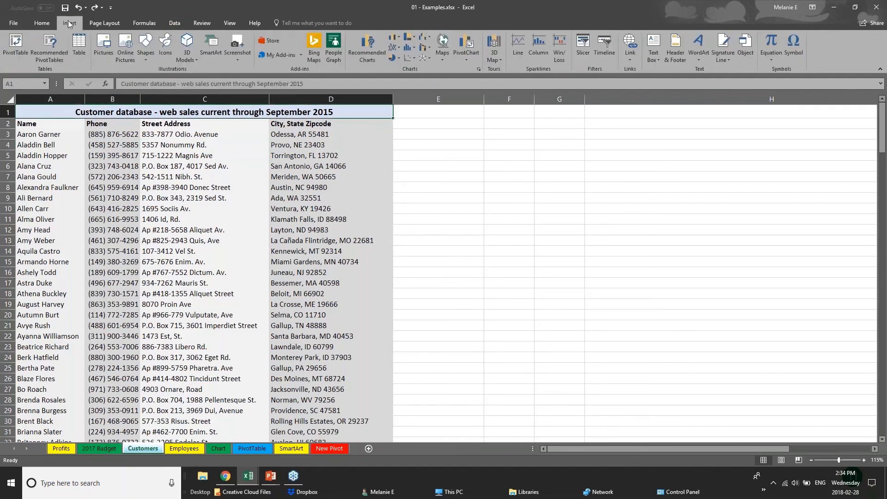
{"action": "left_click", "coordinate": [77, 51]}
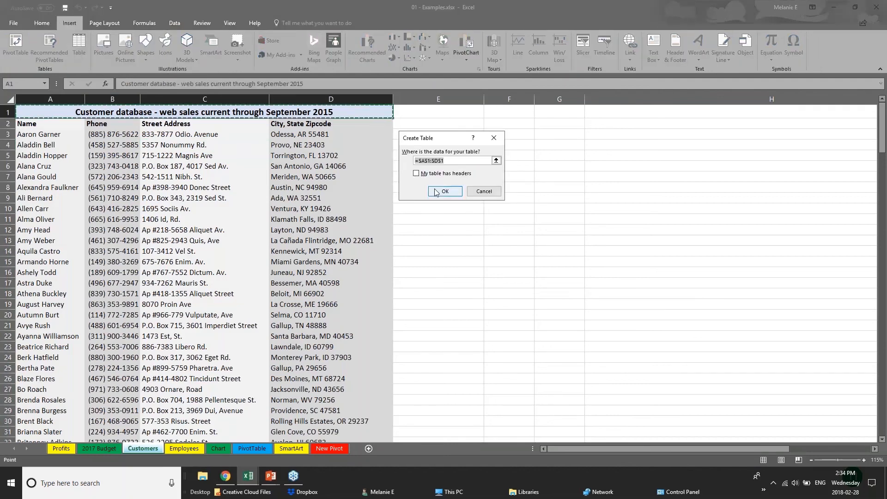
{"action": "left_click", "coordinate": [435, 191]}
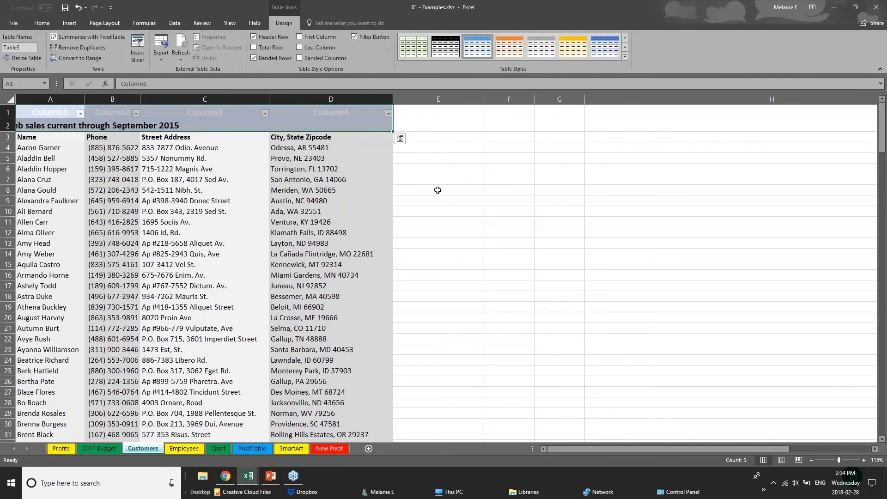
{"action": "key", "text": "ctrl+z"}
{"action": "left_click", "coordinate": [10, 100]}
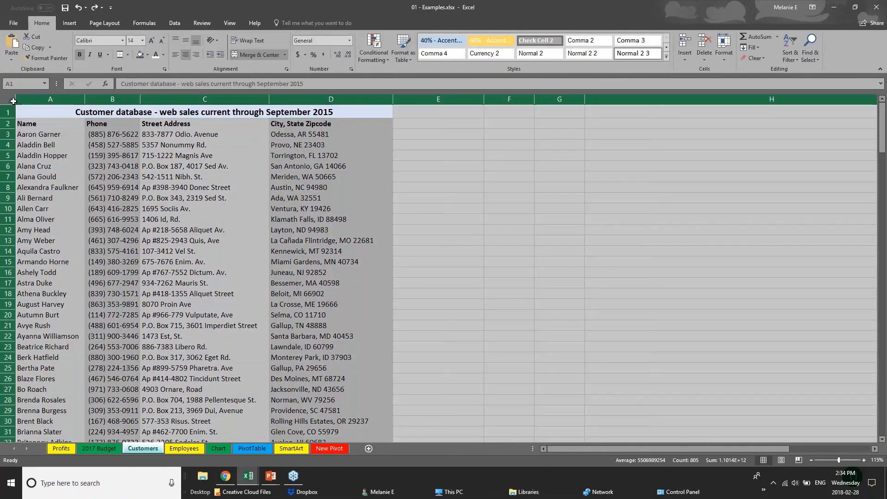
{"action": "left_click", "coordinate": [198, 344]}
Step: On the Chart sheet, convert the Furniture Sales range D1:I8 into a table
{"action": "left_click", "coordinate": [221, 448]}
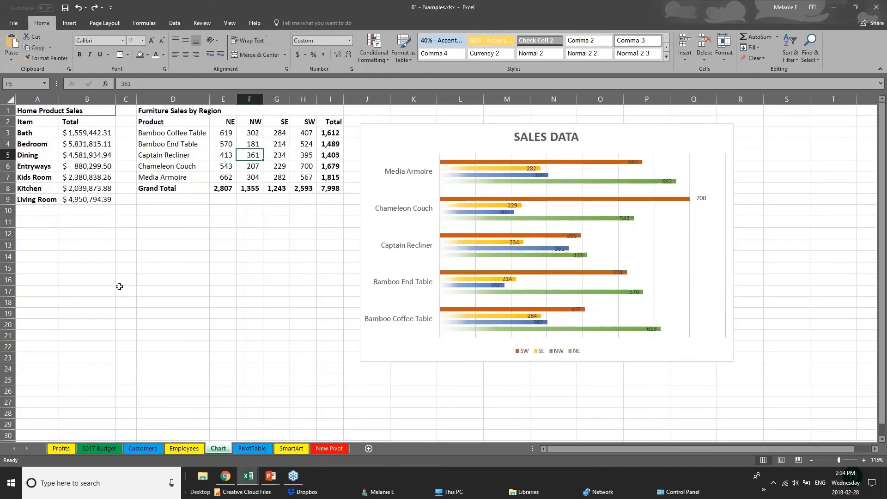
{"action": "left_click_drag", "start_coordinate": [165, 114], "coordinate": [332, 188]}
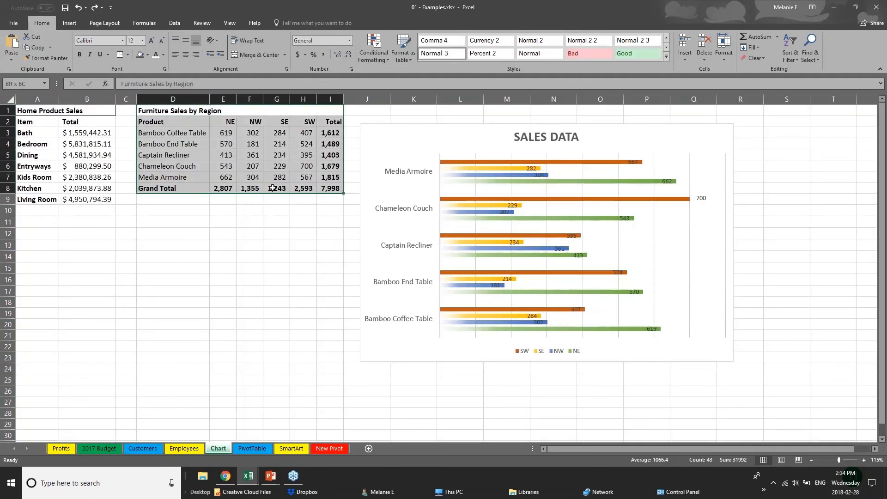
{"action": "left_click", "coordinate": [70, 25]}
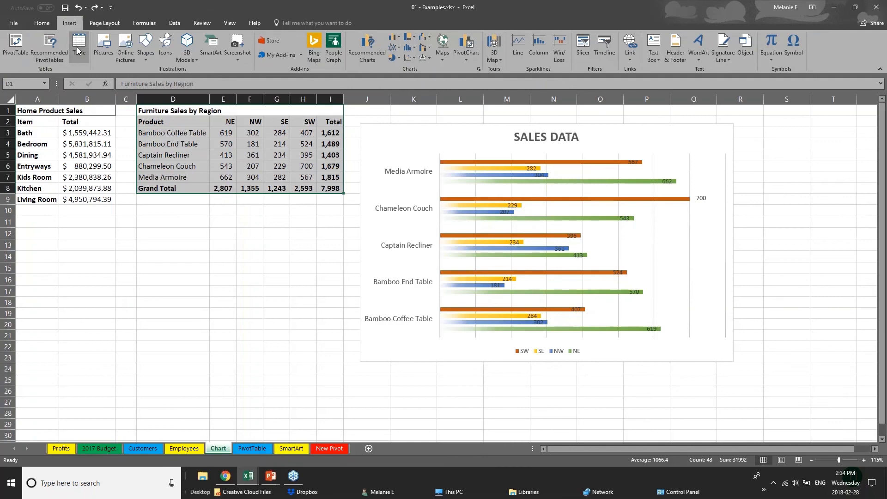
{"action": "left_click", "coordinate": [79, 46]}
{"action": "left_click", "coordinate": [444, 191]}
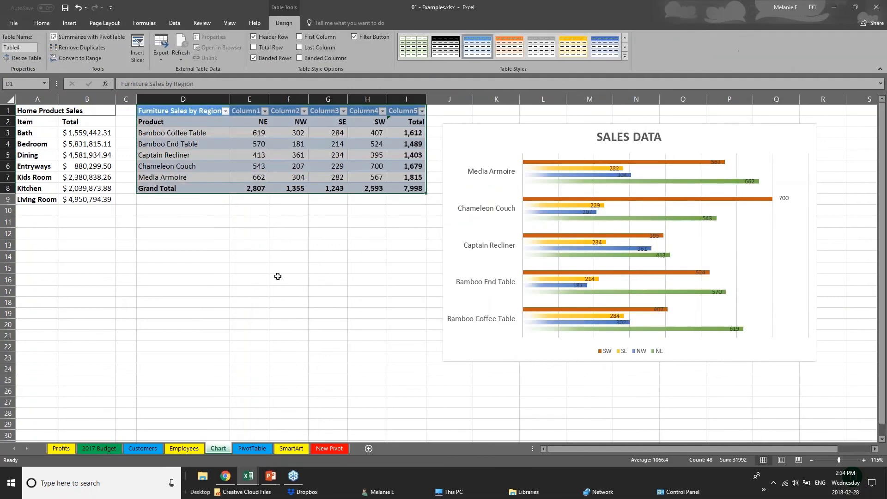
{"action": "left_click", "coordinate": [278, 276]}
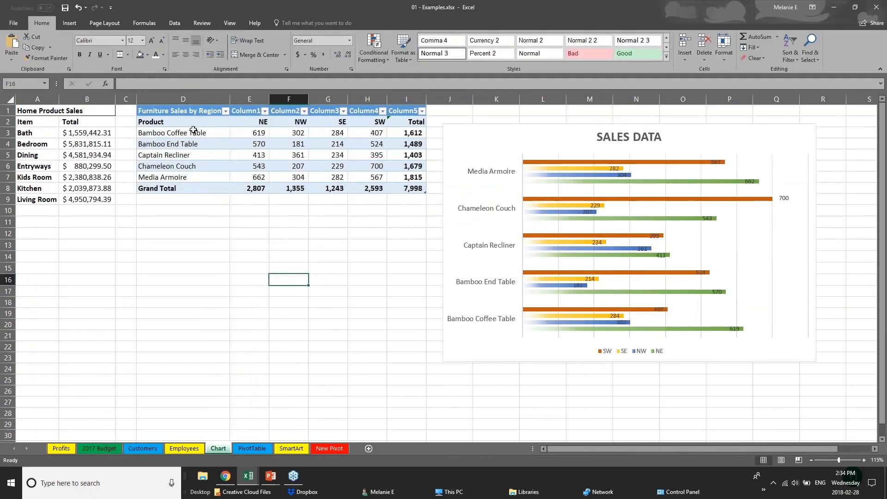
{"action": "left_click_drag", "start_coordinate": [196, 112], "coordinate": [415, 190]}
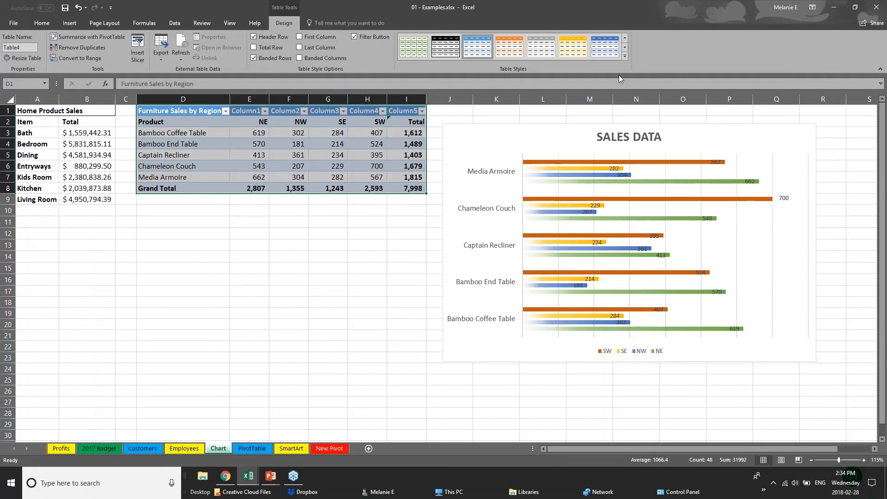
{"action": "left_click", "coordinate": [624, 56]}
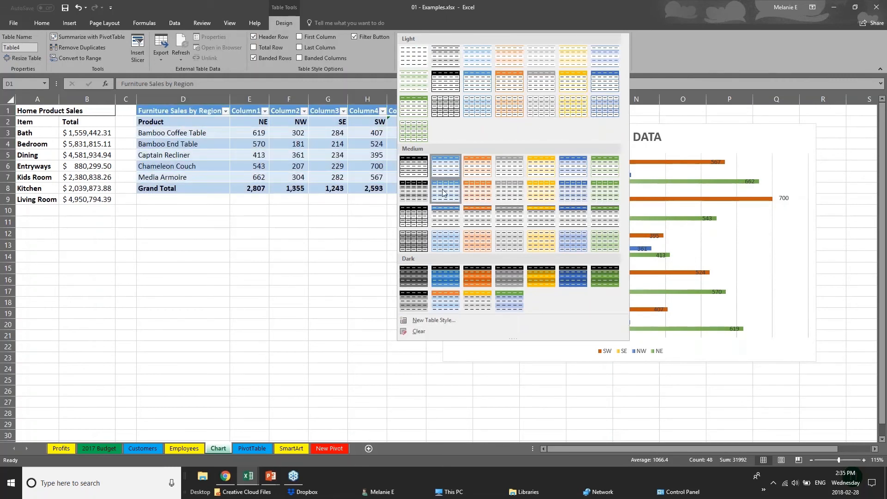
Step: Apply the orange Medium table style with First Column emphasis, then switch back to the slide show
{"action": "left_click", "coordinate": [483, 223]}
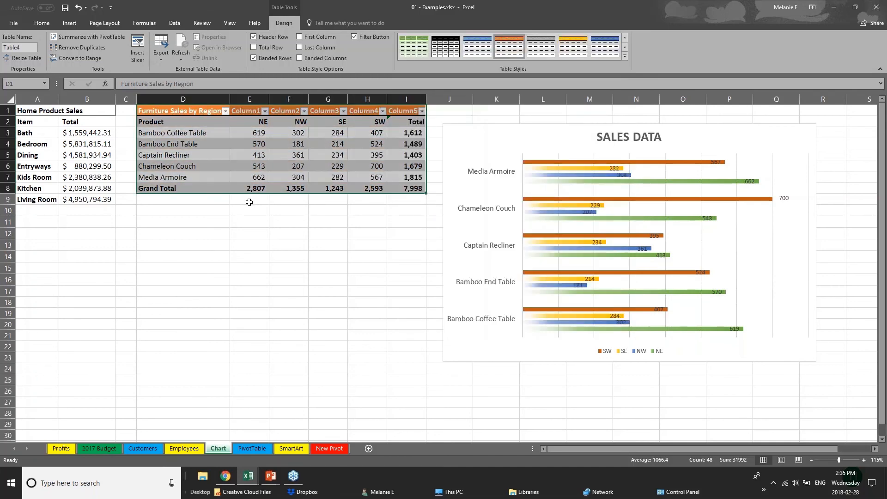
{"action": "left_click", "coordinate": [183, 188]}
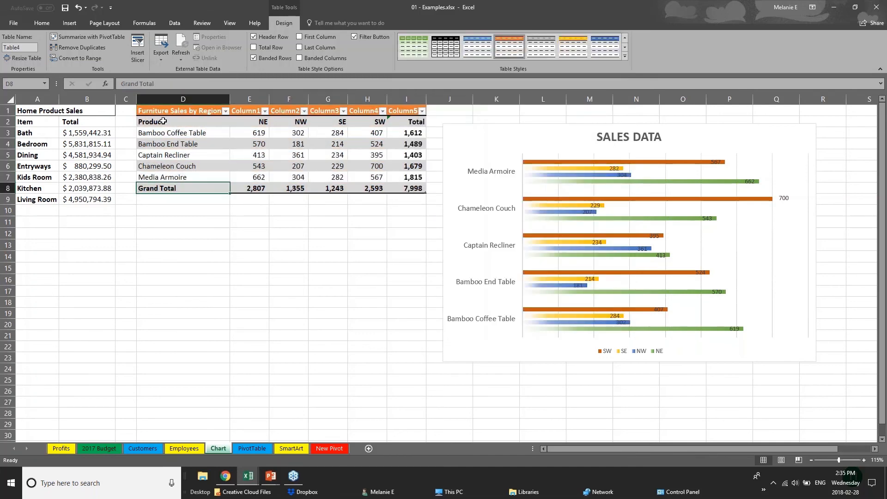
{"action": "left_click", "coordinate": [171, 122]}
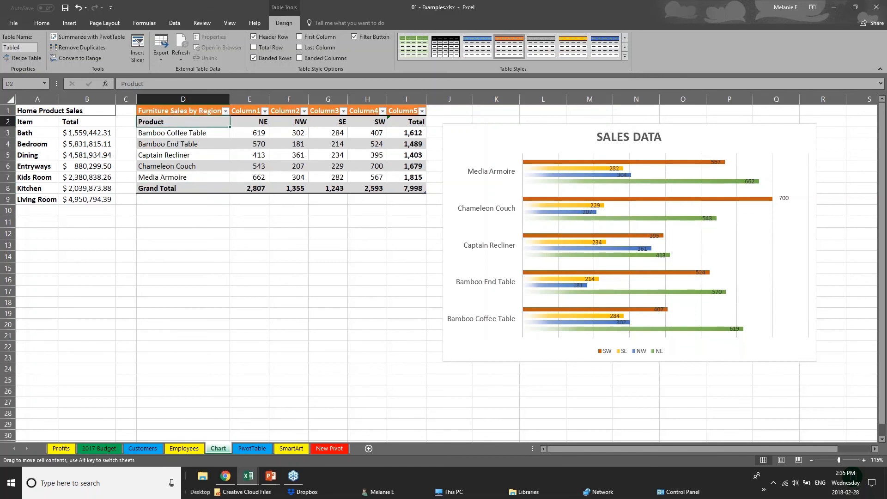
{"action": "left_click_drag", "start_coordinate": [190, 122], "coordinate": [189, 177]}
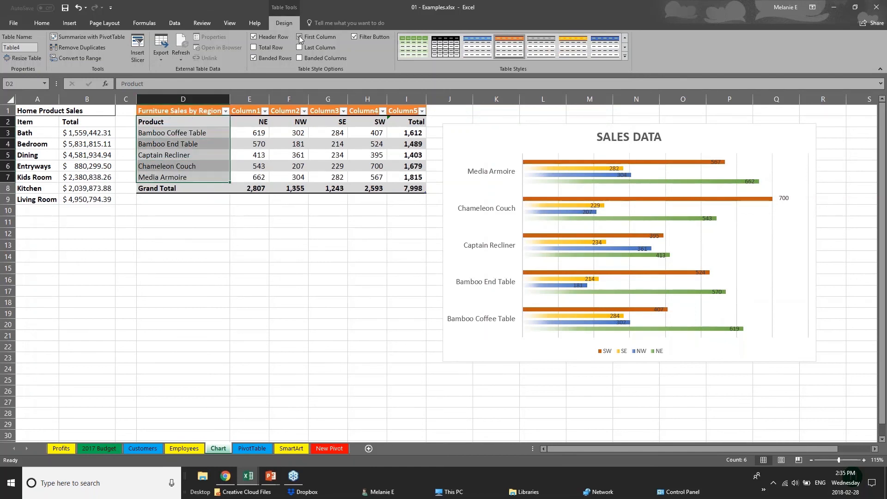
{"action": "left_click", "coordinate": [299, 36]}
{"action": "left_click", "coordinate": [233, 259]}
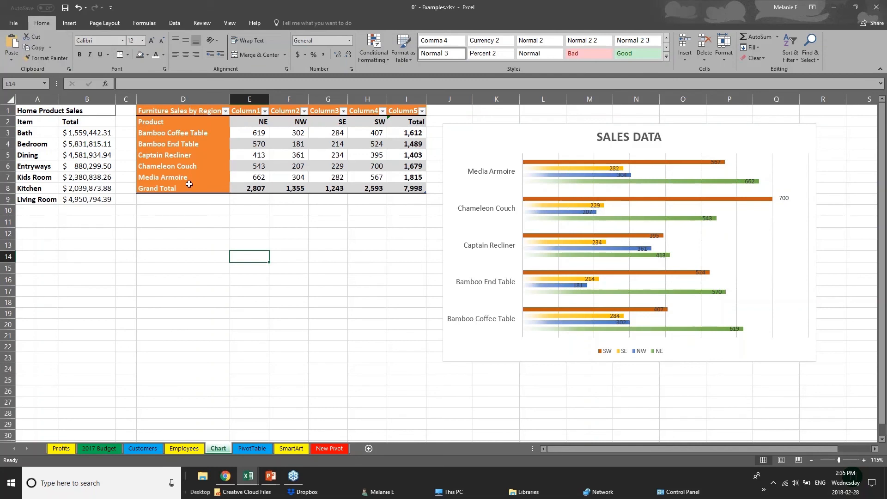
{"action": "left_click", "coordinate": [168, 115]}
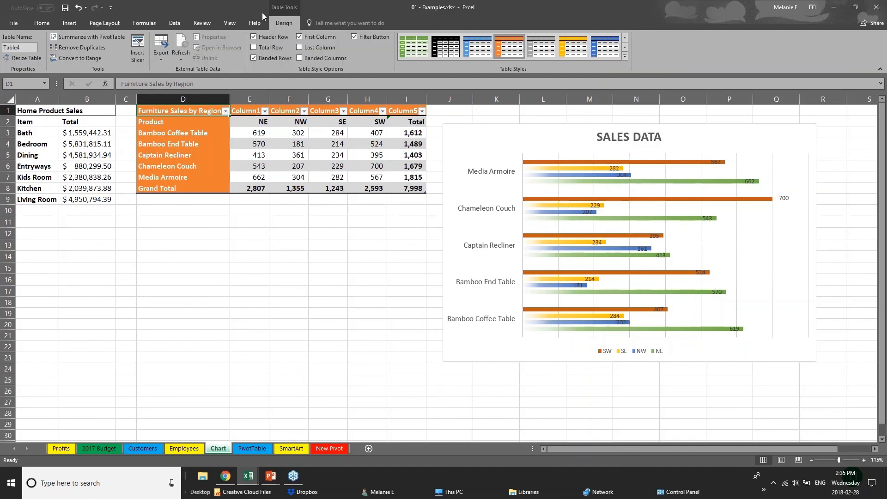
{"action": "key", "text": "alt+Tab"}
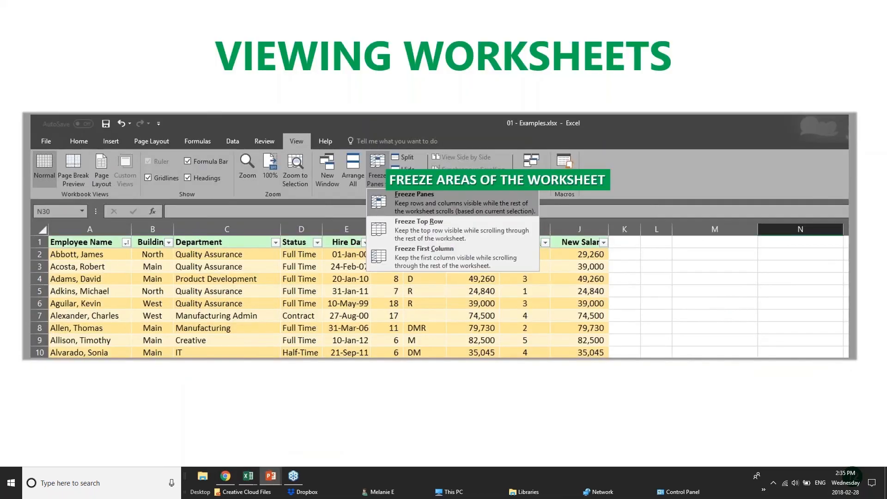
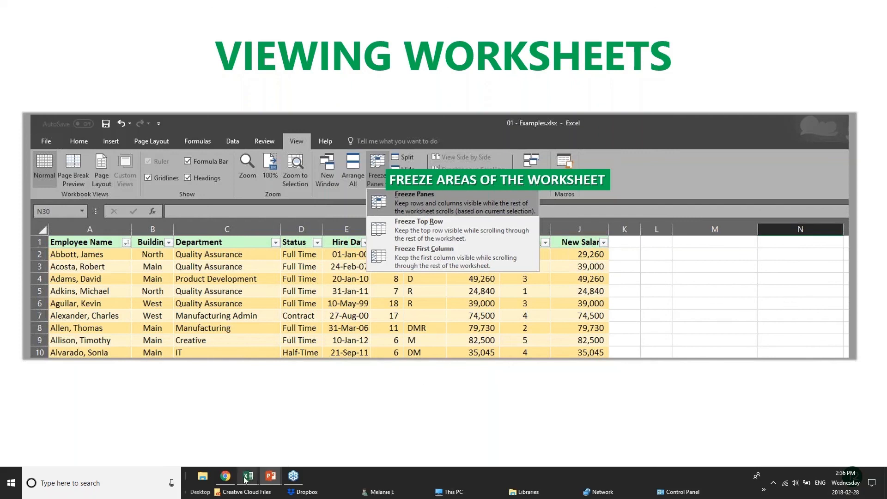
Step: Switch from PowerPoint to the pivotTables.xlsx workbook, showing its PivotChart sheet
{"action": "mouse_move", "coordinate": [247, 480]}
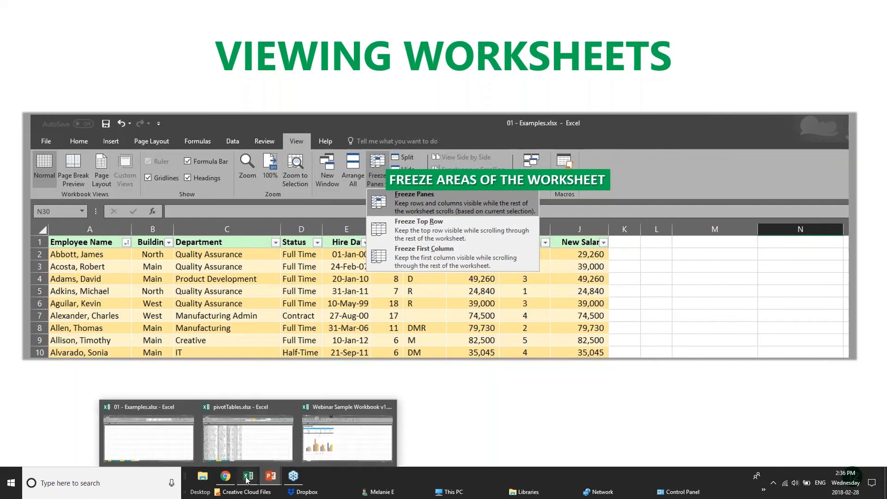
{"action": "left_click", "coordinate": [238, 445]}
{"action": "scroll", "coordinate": [194, 269], "scroll_direction": "down", "scroll_amount": 20}
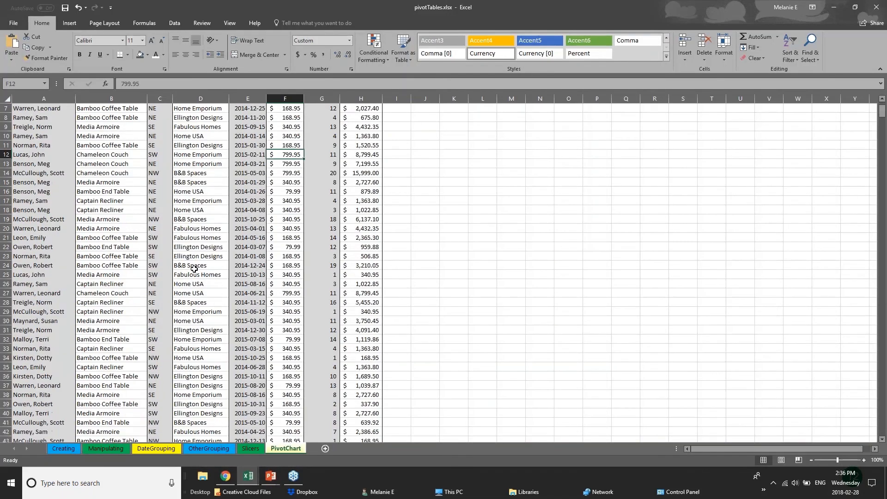
{"action": "scroll", "coordinate": [193, 269], "scroll_direction": "up", "scroll_amount": 4}
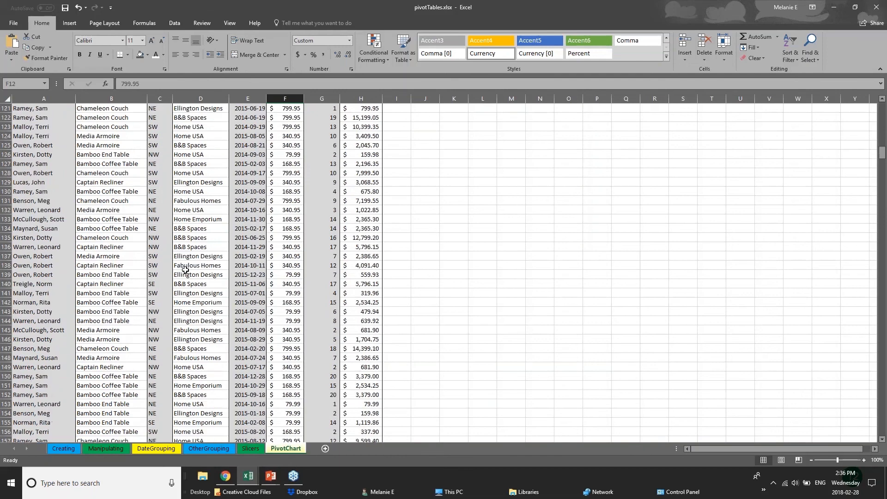
{"action": "scroll", "coordinate": [185, 269], "scroll_direction": "up", "scroll_amount": 6}
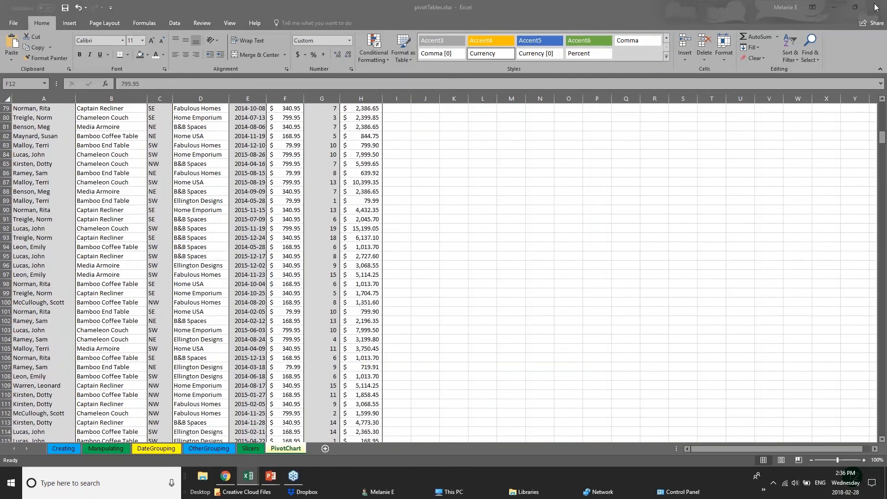
{"action": "left_click", "coordinate": [882, 138]}
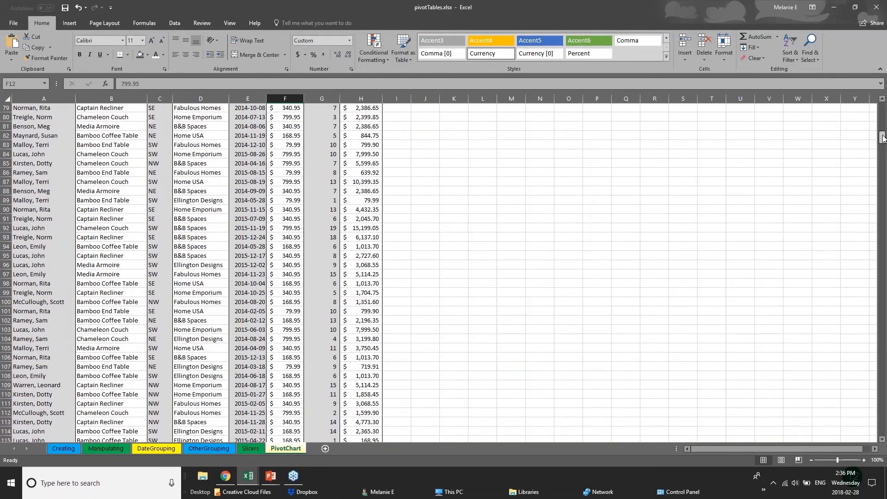
{"action": "left_click_drag", "start_coordinate": [882, 138], "coordinate": [882, 238]}
{"action": "left_click", "coordinate": [51, 208]}
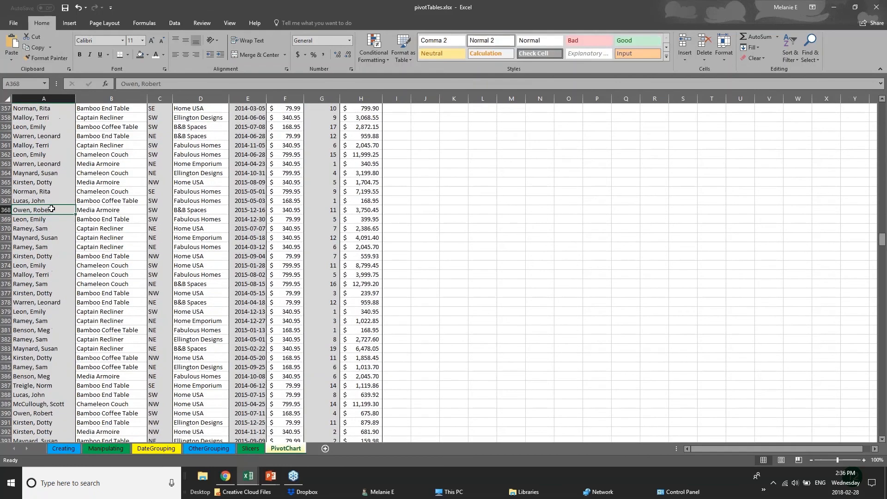
{"action": "left_click", "coordinate": [128, 206]}
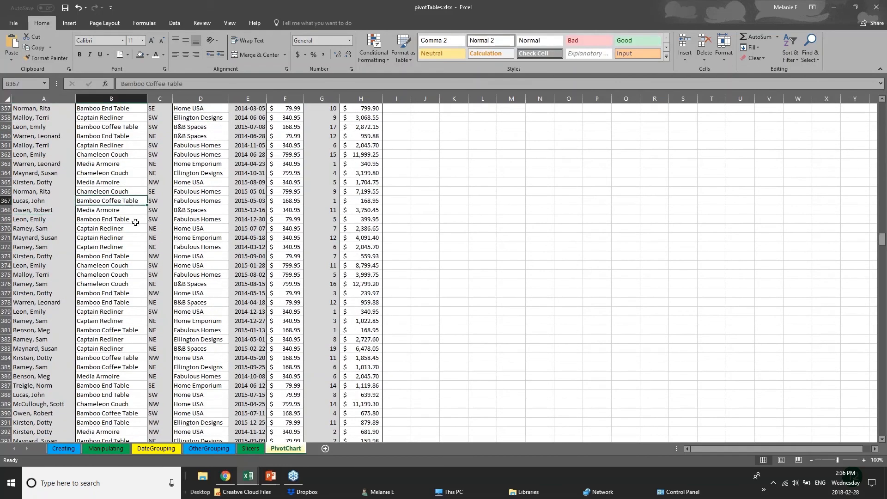
{"action": "left_click", "coordinate": [136, 221]}
{"action": "left_click", "coordinate": [218, 226]}
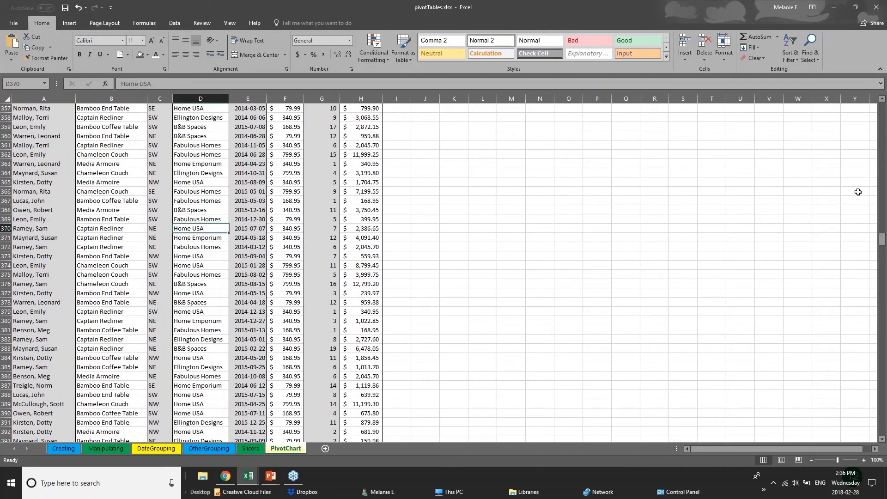
{"action": "left_click_drag", "start_coordinate": [882, 238], "coordinate": [882, 111]}
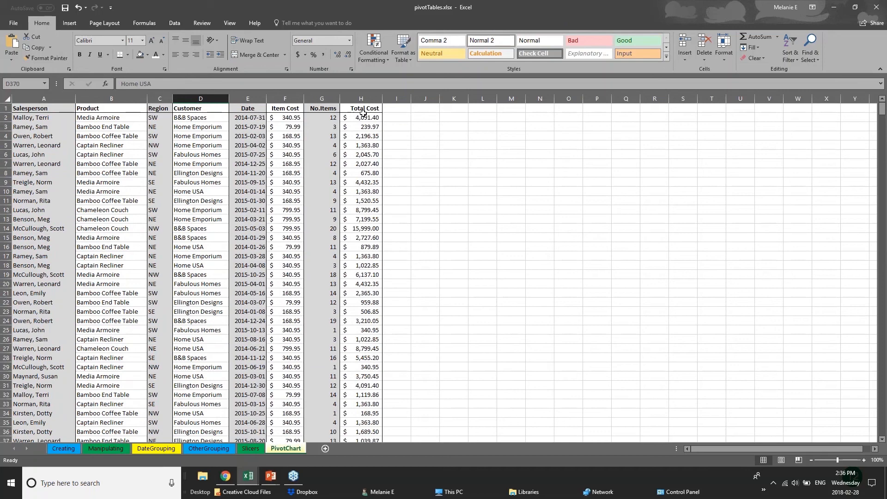
Step: Freeze the first column so the Salesperson column stays fixed when scrolling sideways
{"action": "left_click", "coordinate": [6, 108]}
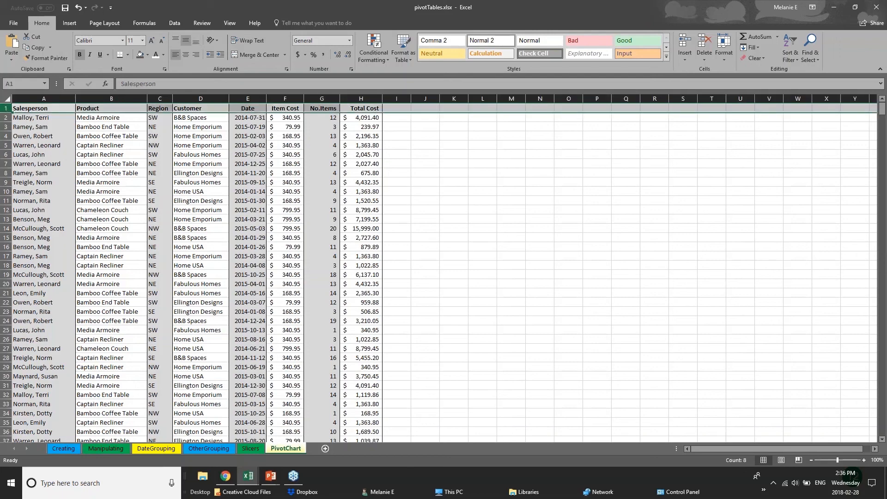
{"action": "left_click", "coordinate": [230, 23]}
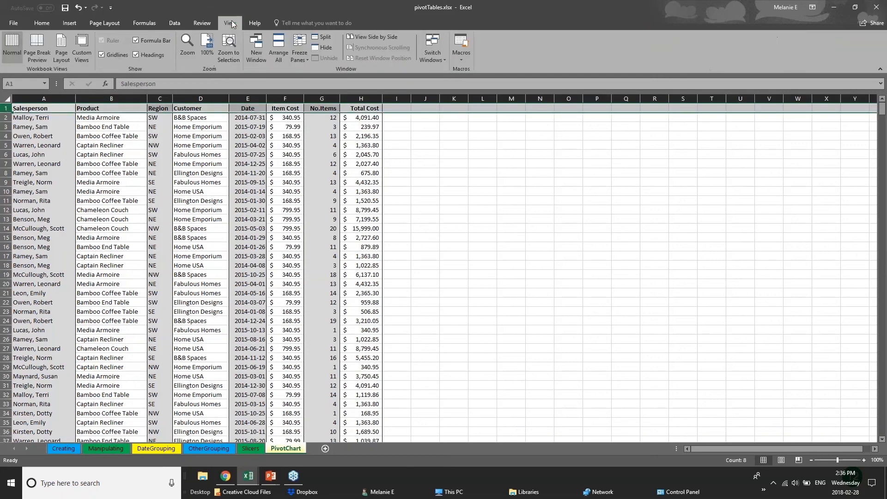
{"action": "left_click", "coordinate": [300, 57]}
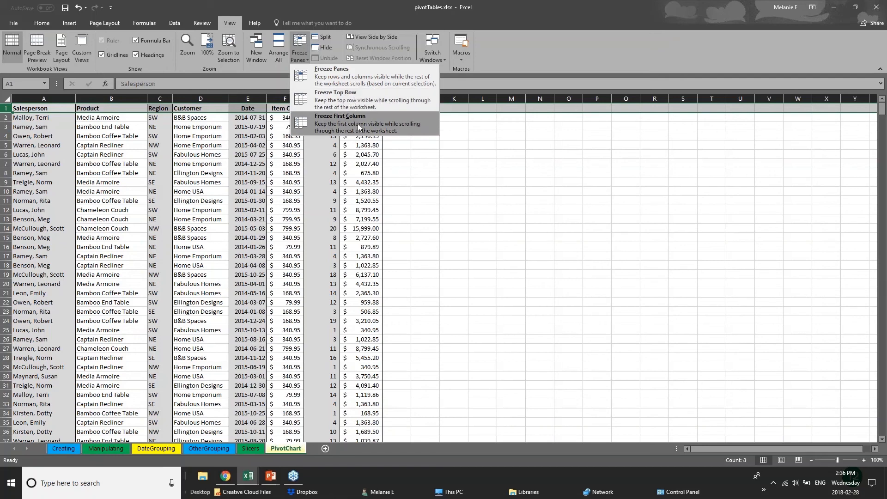
{"action": "left_click", "coordinate": [6, 154]}
{"action": "left_click", "coordinate": [34, 145]}
{"action": "left_click", "coordinate": [46, 99]}
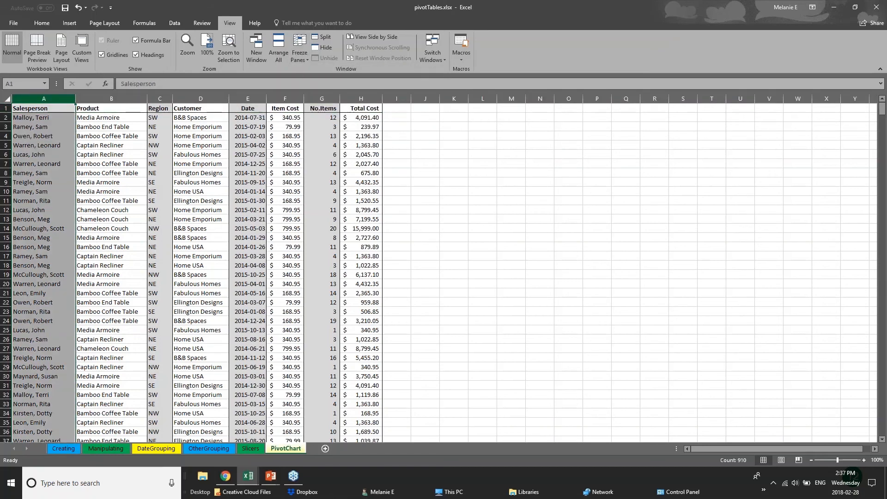
{"action": "left_click", "coordinate": [300, 53]}
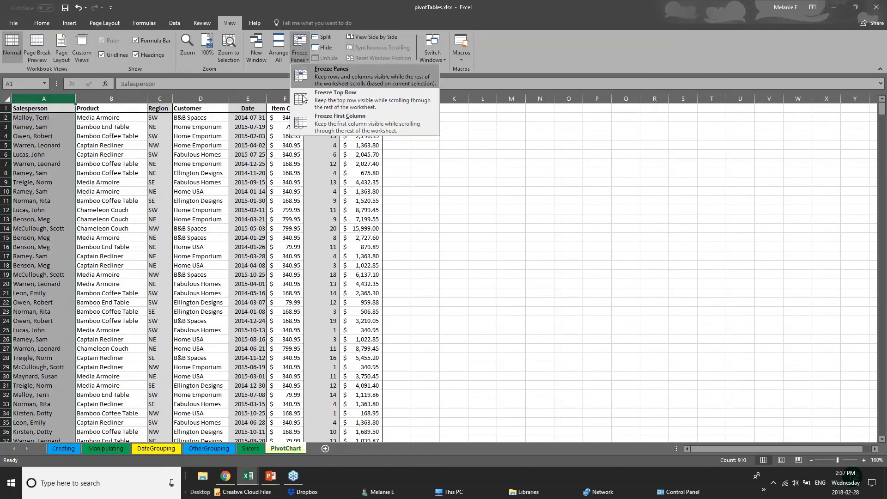
{"action": "left_click", "coordinate": [316, 123]}
Step: Widen columns H, G and F (Total Cost, No.Items, Item Cost)
{"action": "left_click_drag", "start_coordinate": [381, 98], "coordinate": [781, 126]}
{"action": "left_click_drag", "start_coordinate": [340, 98], "coordinate": [554, 99]}
{"action": "left_click_drag", "start_coordinate": [304, 98], "coordinate": [377, 99]}
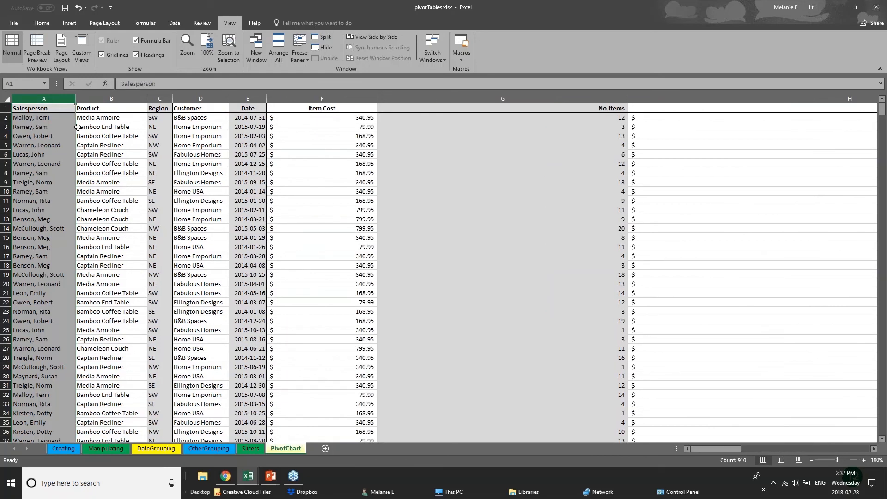
Step: Freeze the top row so the column headers stay visible
{"action": "left_click", "coordinate": [6, 108]}
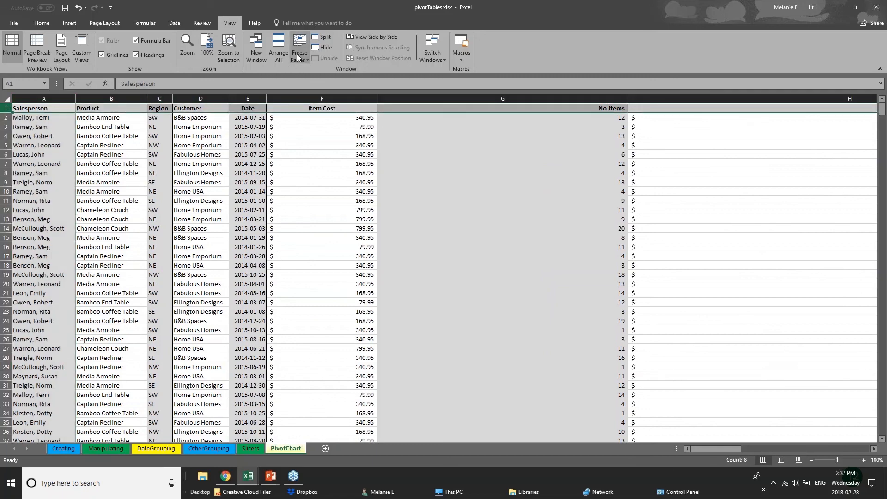
{"action": "left_click", "coordinate": [299, 53]}
{"action": "left_click", "coordinate": [326, 100]}
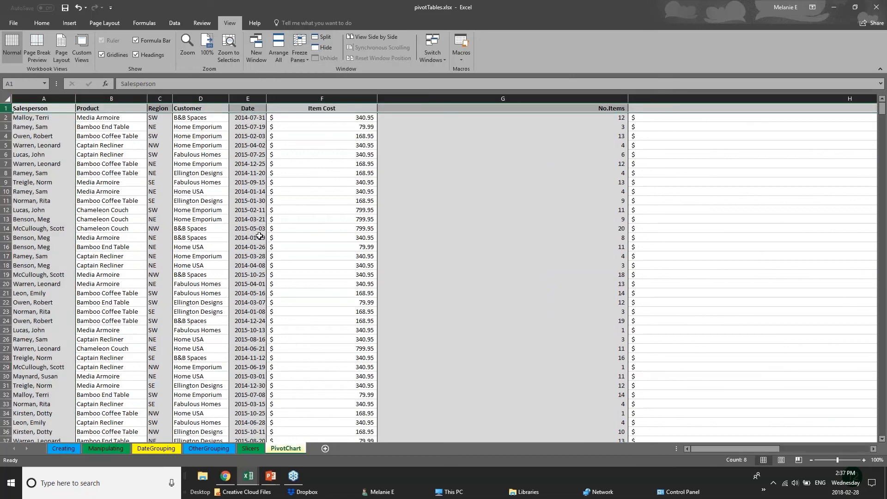
{"action": "left_click", "coordinate": [412, 275]}
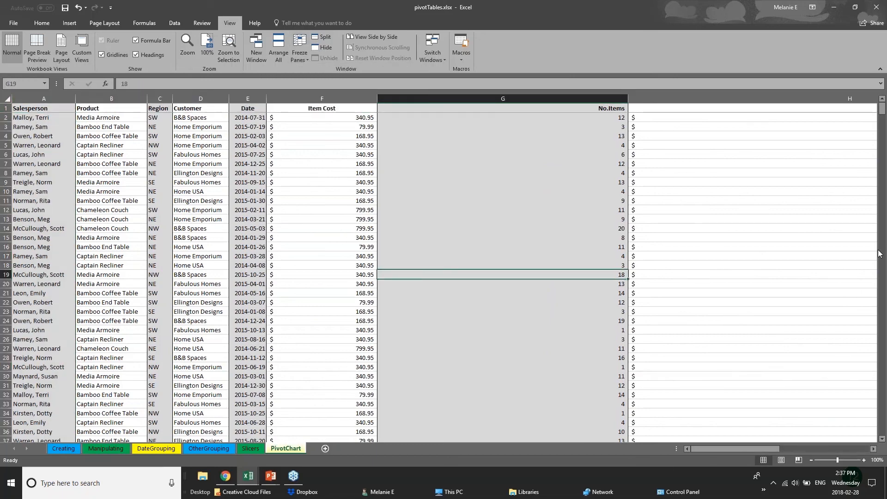
{"action": "mouse_move", "coordinate": [881, 118]}
{"action": "left_mouse_down"}
{"action": "mouse_move", "coordinate": [882, 279]}
{"action": "mouse_move", "coordinate": [882, 111]}
{"action": "left_mouse_up"}
{"action": "left_click", "coordinate": [59, 108]}
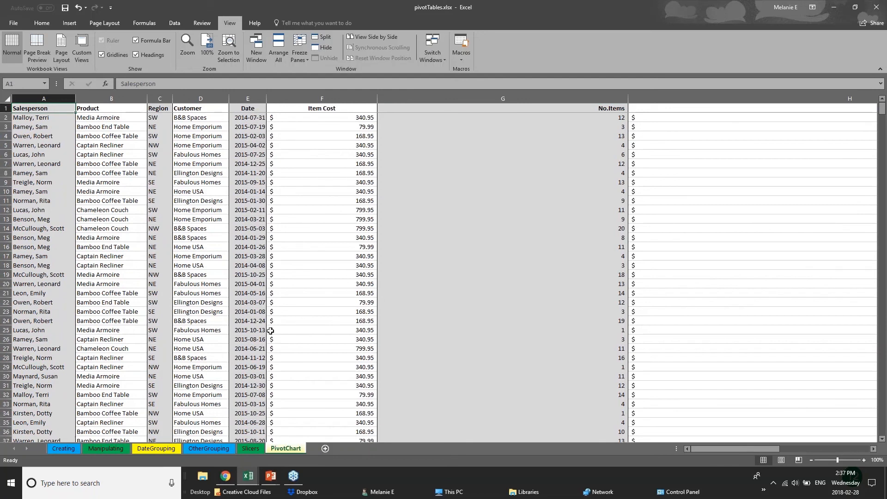
Step: Scroll down and back up through the sales data with the header row frozen
{"action": "left_click", "coordinate": [283, 284]}
{"action": "scroll", "coordinate": [268, 314], "scroll_direction": "down", "scroll_amount": 2}
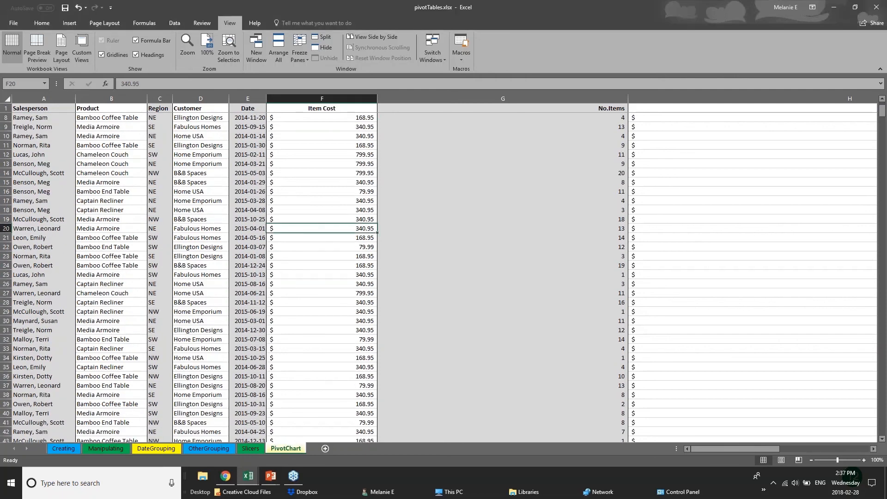
{"action": "left_click", "coordinate": [202, 311]}
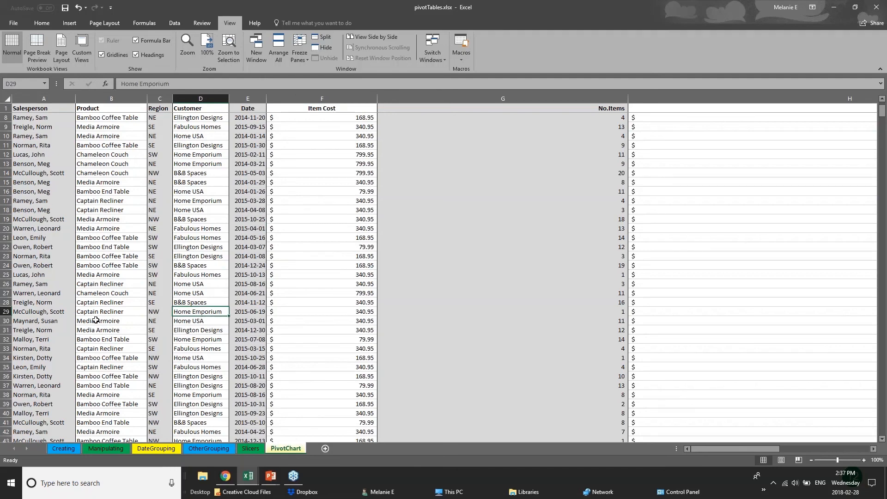
{"action": "scroll", "coordinate": [95, 320], "scroll_direction": "down", "scroll_amount": 12}
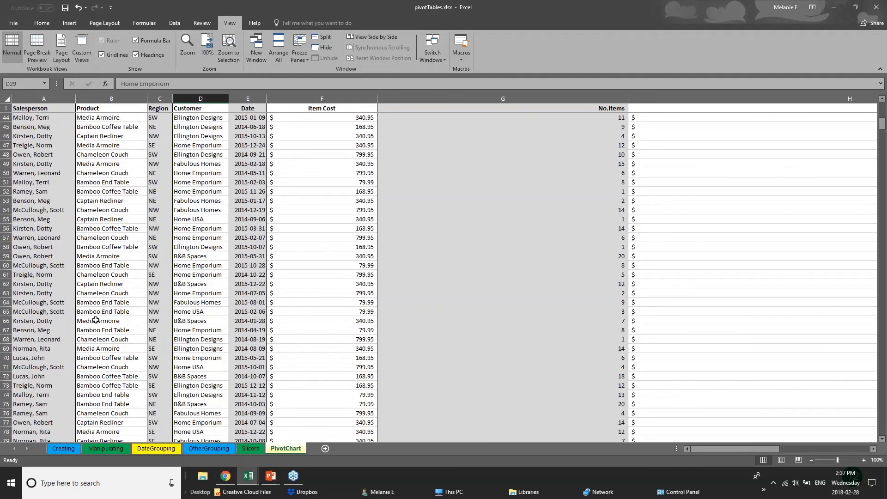
{"action": "scroll", "coordinate": [96, 320], "scroll_direction": "down", "scroll_amount": 3}
{"action": "scroll", "coordinate": [45, 352], "scroll_direction": "up", "scroll_amount": 10}
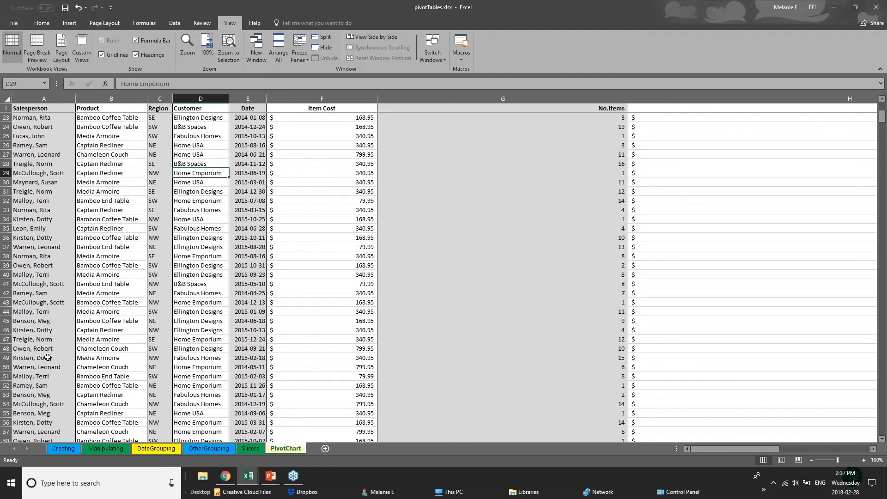
{"action": "scroll", "coordinate": [48, 358], "scroll_direction": "up", "scroll_amount": 2}
Step: Narrow the Item Cost and No.Items columns F and G again
{"action": "left_click_drag", "start_coordinate": [377, 98], "coordinate": [330, 98]}
{"action": "left_click_drag", "start_coordinate": [580, 99], "coordinate": [406, 91]}
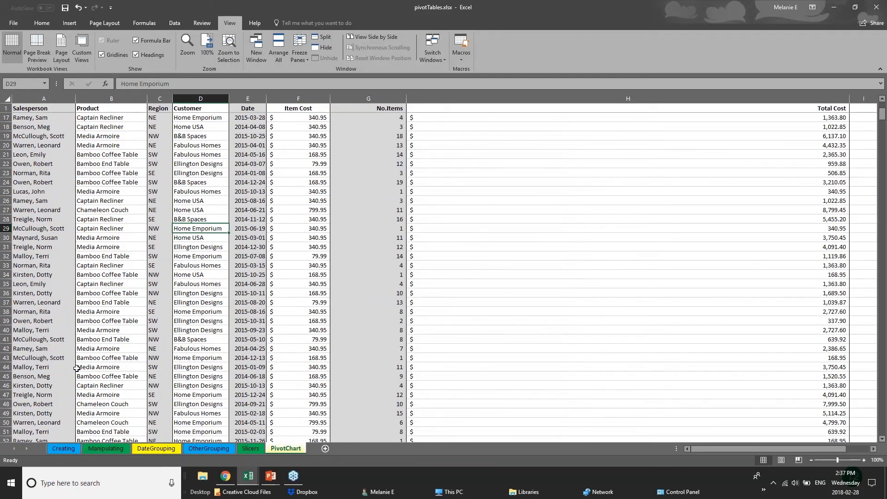
{"action": "scroll", "coordinate": [77, 368], "scroll_direction": "down", "scroll_amount": 20}
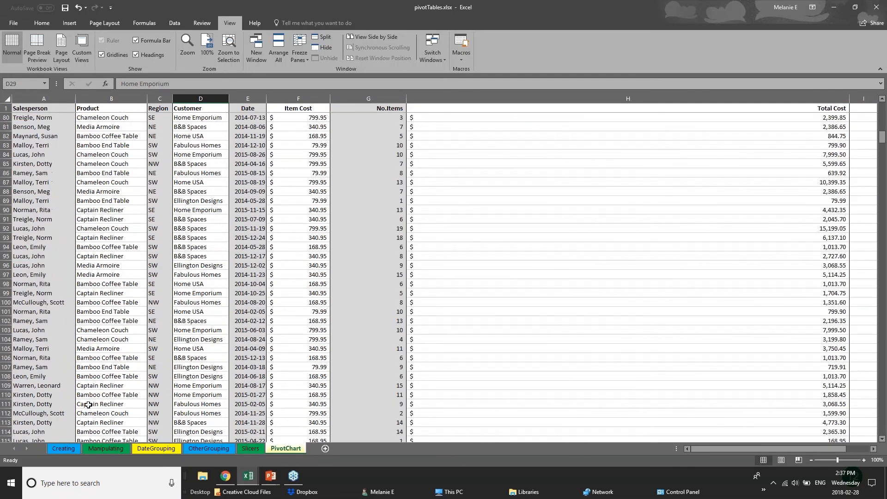
{"action": "scroll", "coordinate": [88, 405], "scroll_direction": "down", "scroll_amount": 2}
Step: Split the sheet at row 110 into two panes and scroll the lower one
{"action": "left_click", "coordinate": [7, 339]}
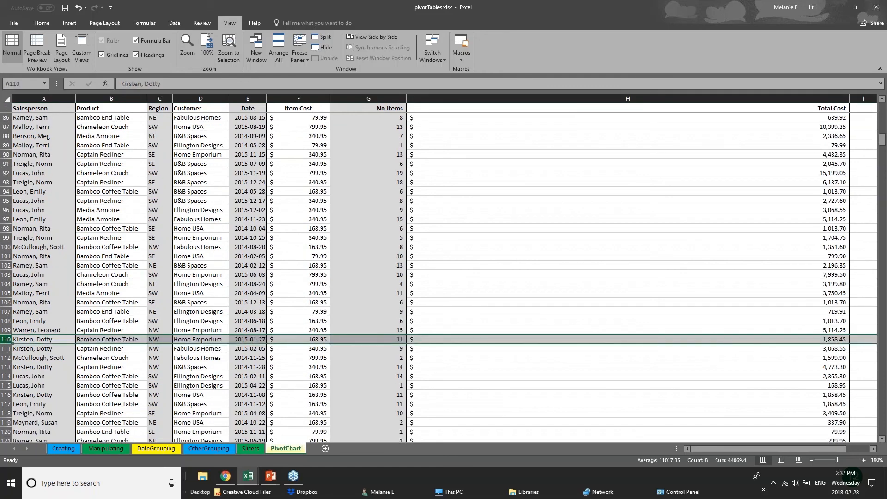
{"action": "left_click", "coordinate": [316, 40]}
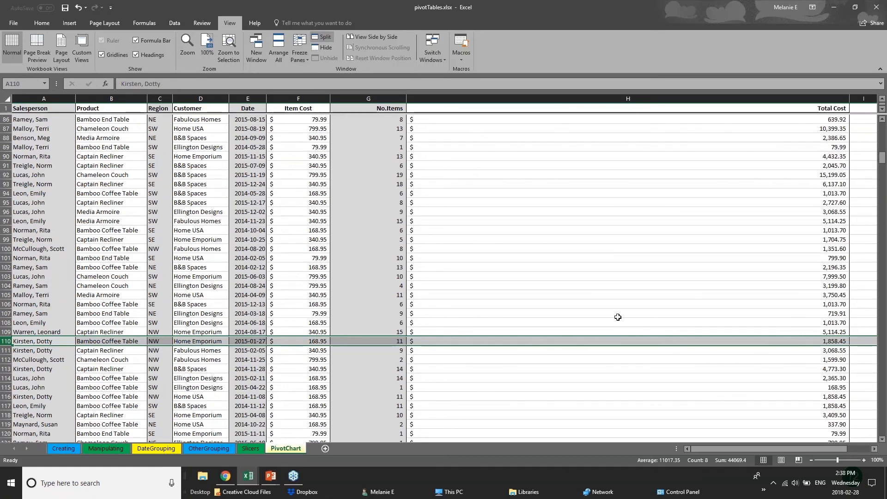
{"action": "left_click", "coordinate": [383, 301]}
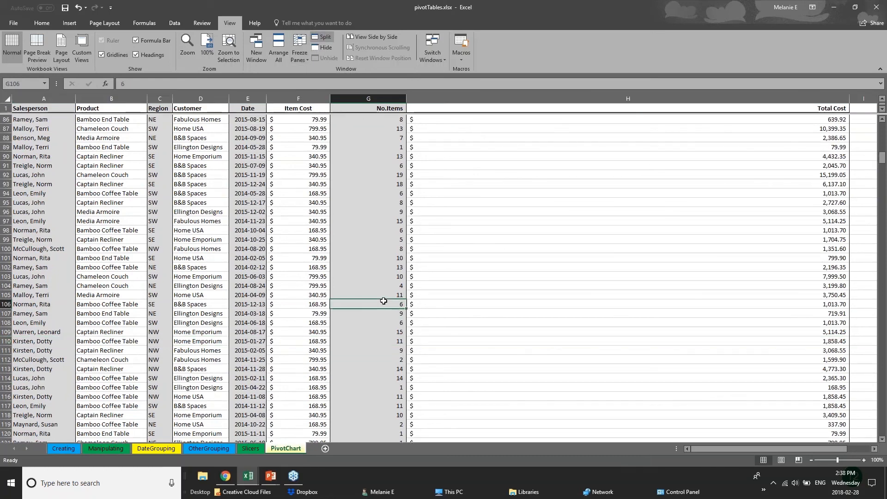
{"action": "scroll", "coordinate": [170, 361], "scroll_direction": "down", "scroll_amount": 1}
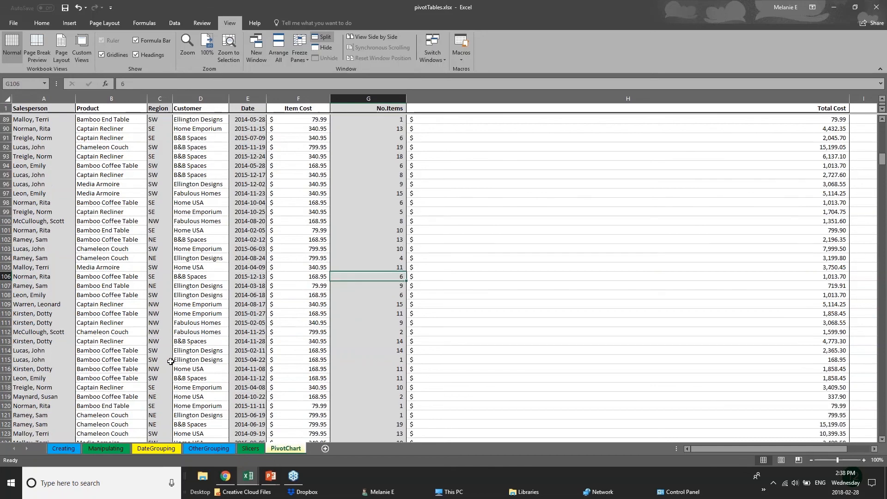
{"action": "scroll", "coordinate": [170, 361], "scroll_direction": "down", "scroll_amount": 7}
{"action": "scroll", "coordinate": [6, 276], "scroll_direction": "up", "scroll_amount": 7}
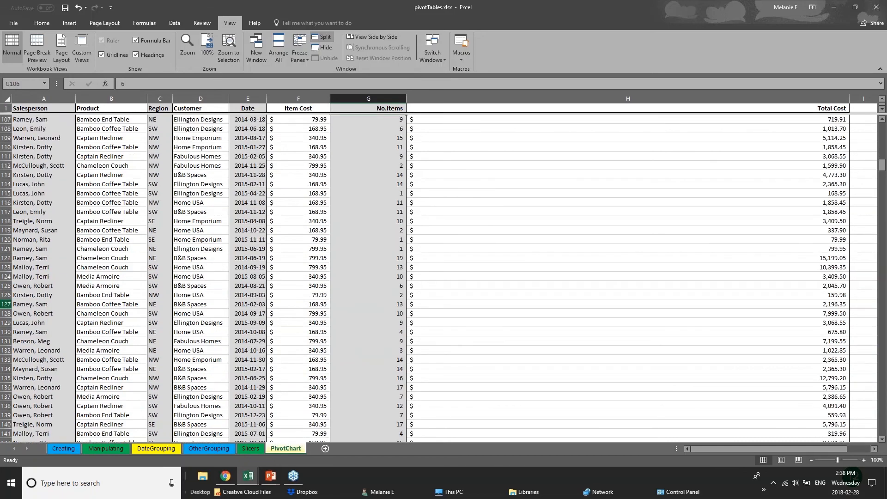
Step: Redo the split at row 106 and glance at the freeze options without choosing one
{"action": "left_click", "coordinate": [6, 276]}
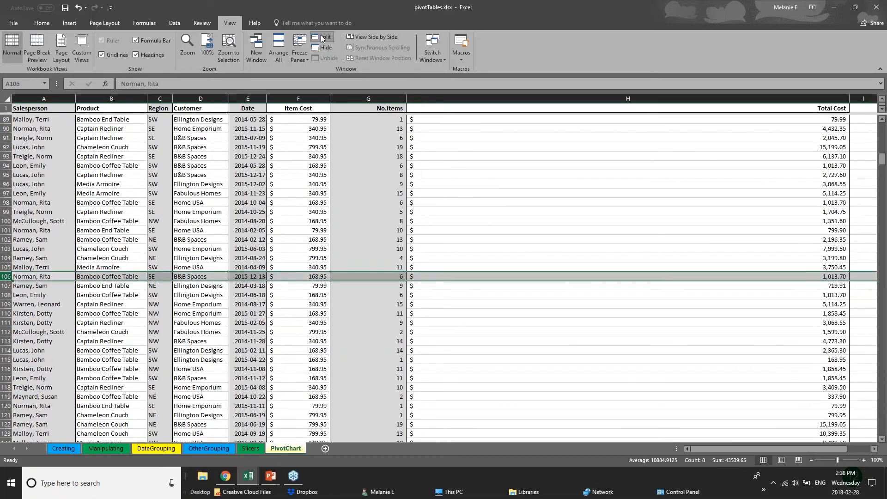
{"action": "left_click", "coordinate": [322, 38]}
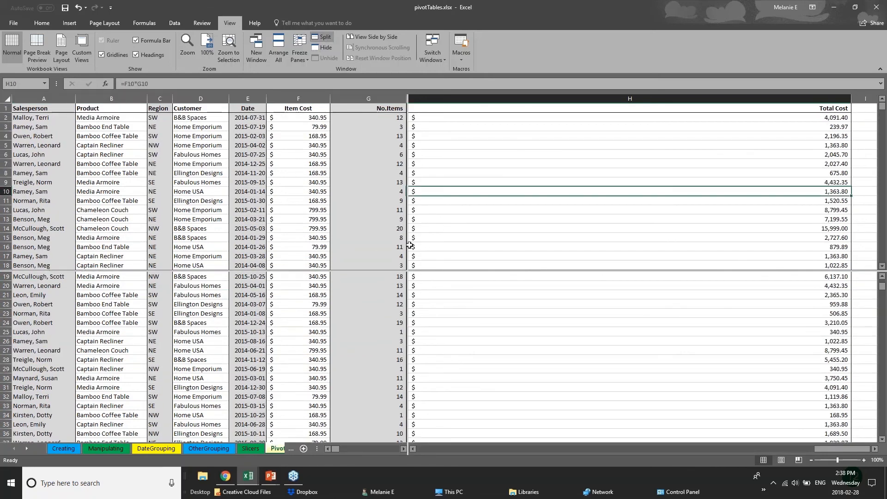
{"action": "left_click", "coordinate": [383, 275]}
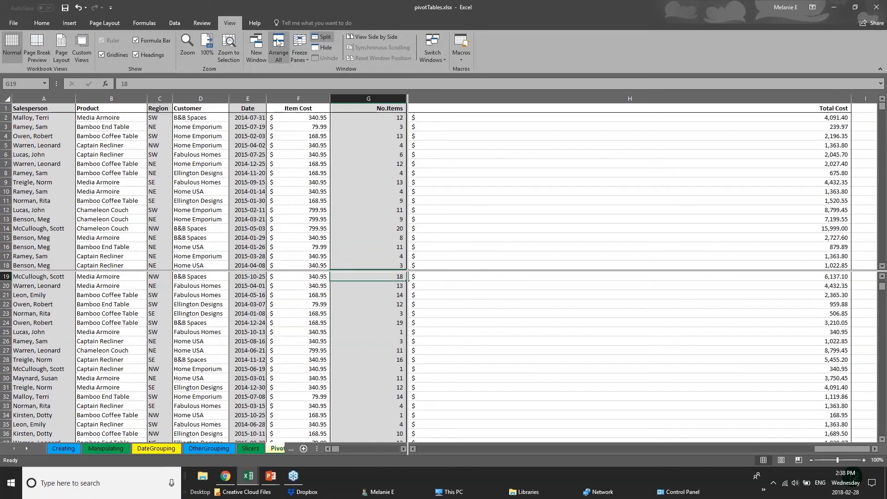
{"action": "left_click", "coordinate": [301, 55]}
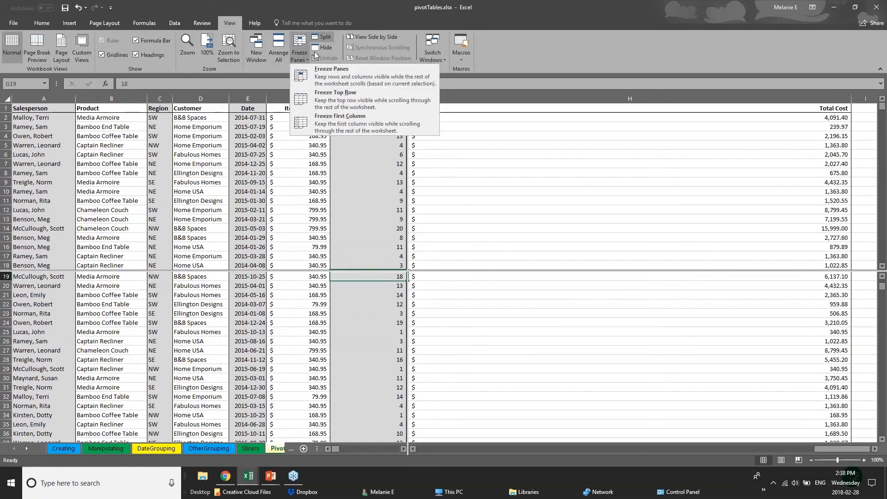
{"action": "left_click", "coordinate": [493, 119]}
Step: Scroll each pane independently to compare distant rows such as 12, 54–55 and 97
{"action": "scroll", "coordinate": [367, 346], "scroll_direction": "up", "scroll_amount": 4}
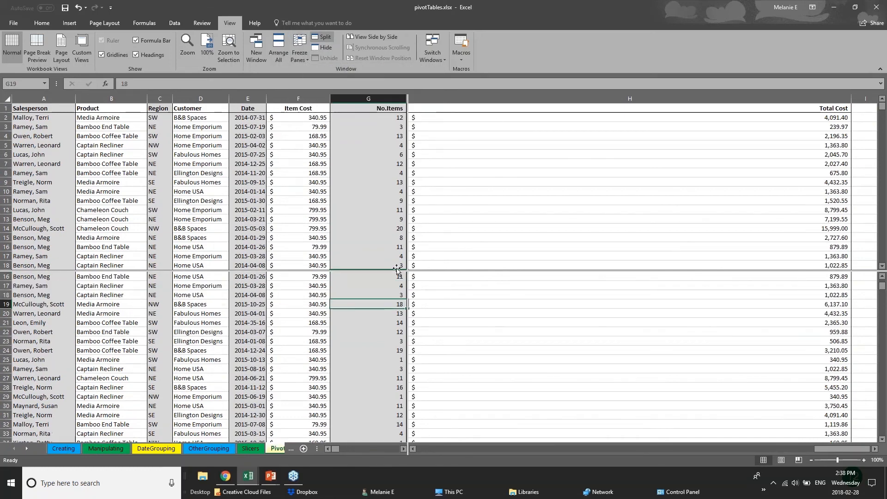
{"action": "scroll", "coordinate": [367, 347], "scroll_direction": "up", "scroll_amount": 2}
{"action": "scroll", "coordinate": [367, 370], "scroll_direction": "down", "scroll_amount": 6}
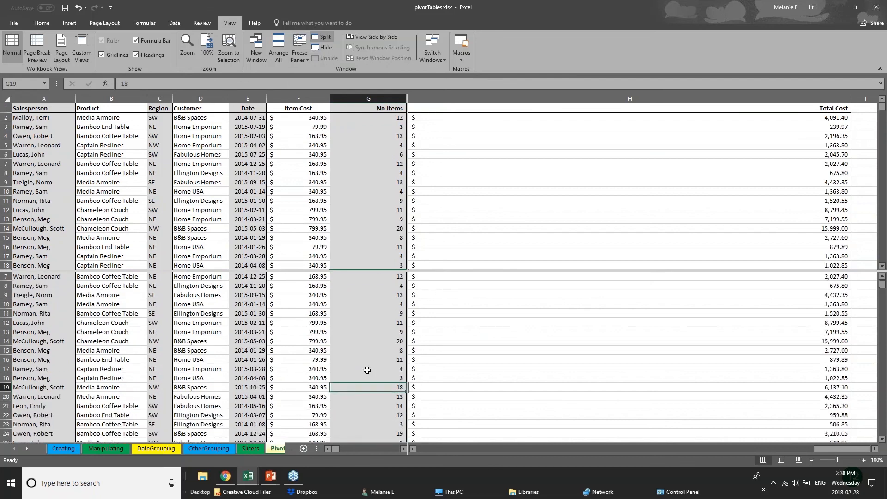
{"action": "scroll", "coordinate": [367, 370], "scroll_direction": "up", "scroll_amount": 6}
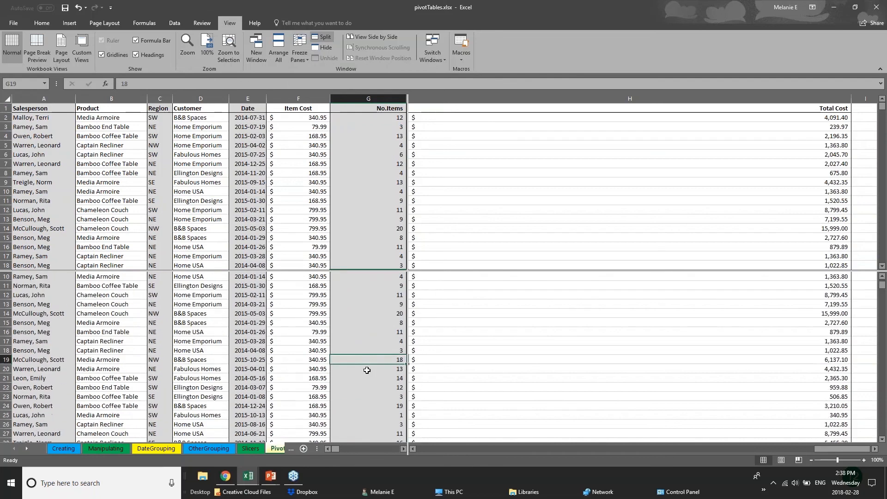
{"action": "scroll", "coordinate": [367, 370], "scroll_direction": "down", "scroll_amount": 10}
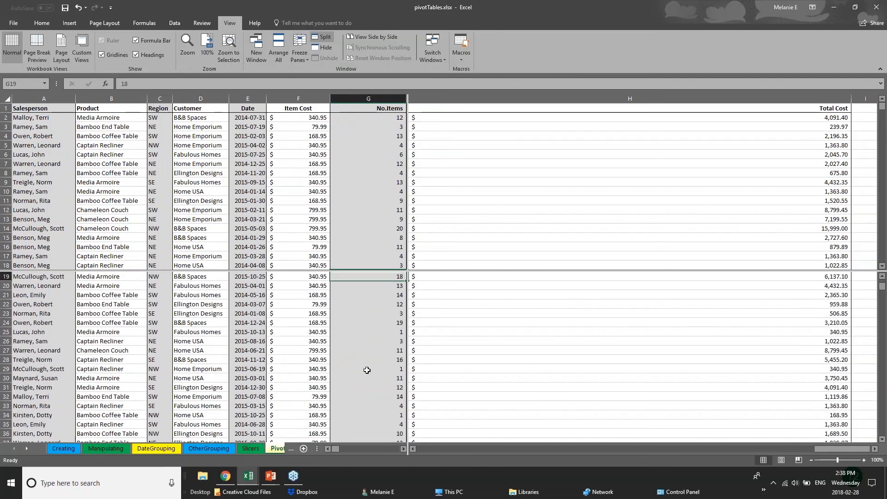
{"action": "scroll", "coordinate": [367, 370], "scroll_direction": "down", "scroll_amount": 20}
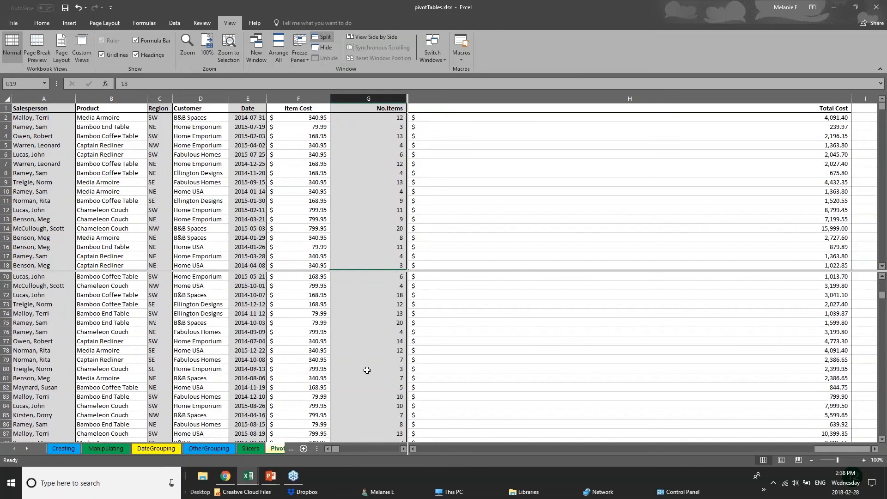
{"action": "scroll", "coordinate": [367, 370], "scroll_direction": "up", "scroll_amount": 8}
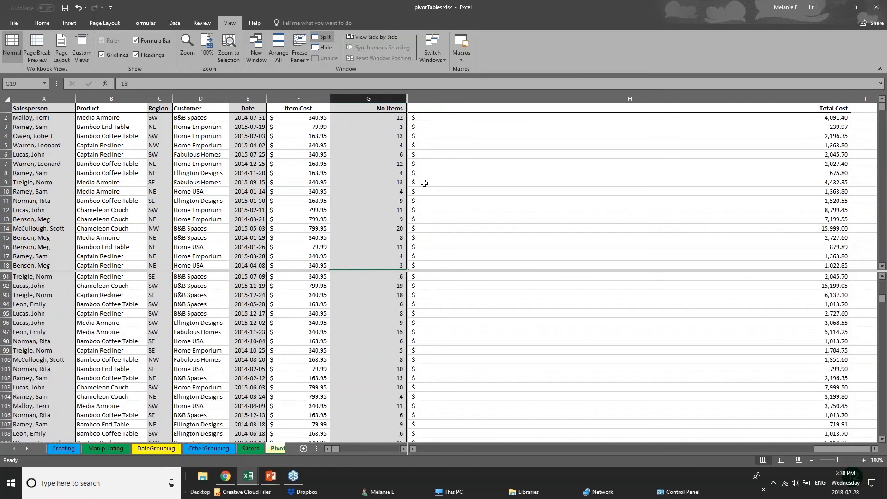
{"action": "left_click", "coordinate": [251, 206]}
{"action": "scroll", "coordinate": [252, 206], "scroll_direction": "down", "scroll_amount": 15}
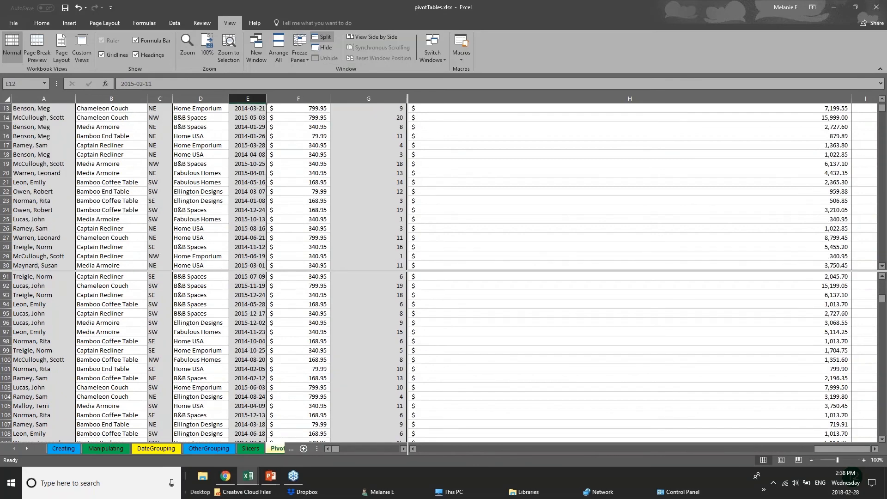
{"action": "left_click", "coordinate": [159, 182]}
{"action": "left_click", "coordinate": [16, 191]}
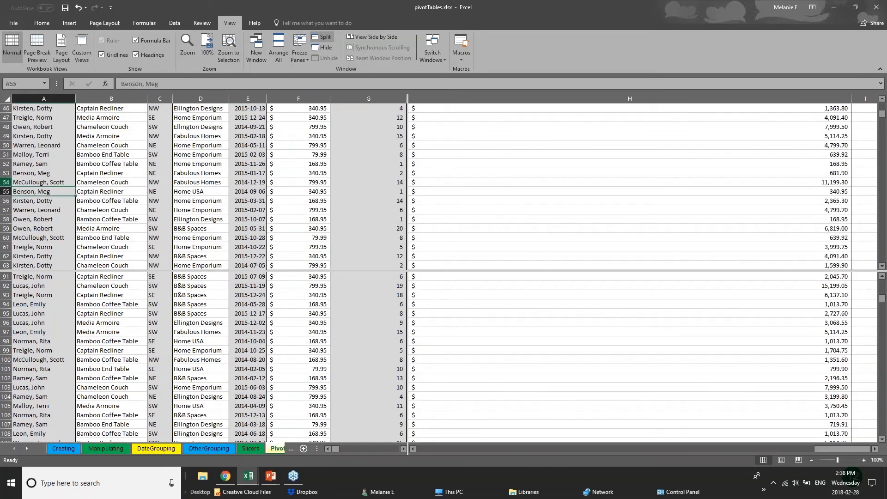
{"action": "scroll", "coordinate": [56, 233], "scroll_direction": "up", "scroll_amount": 4}
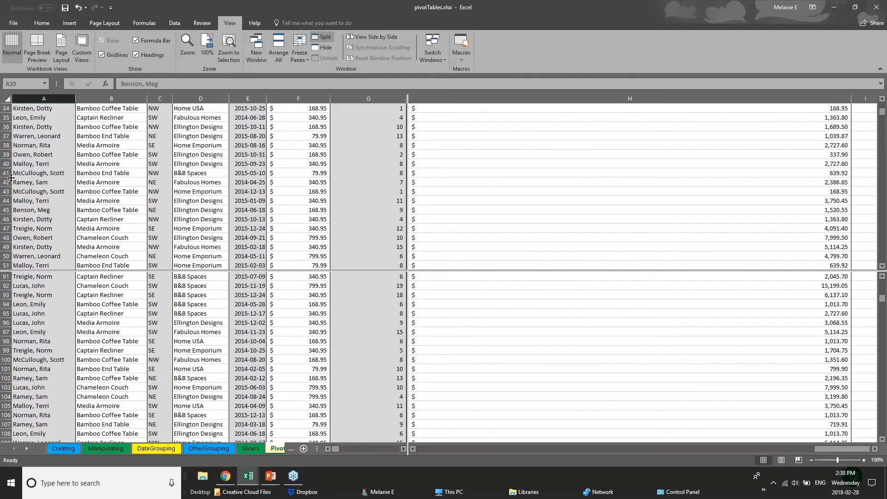
{"action": "left_click", "coordinate": [14, 332]}
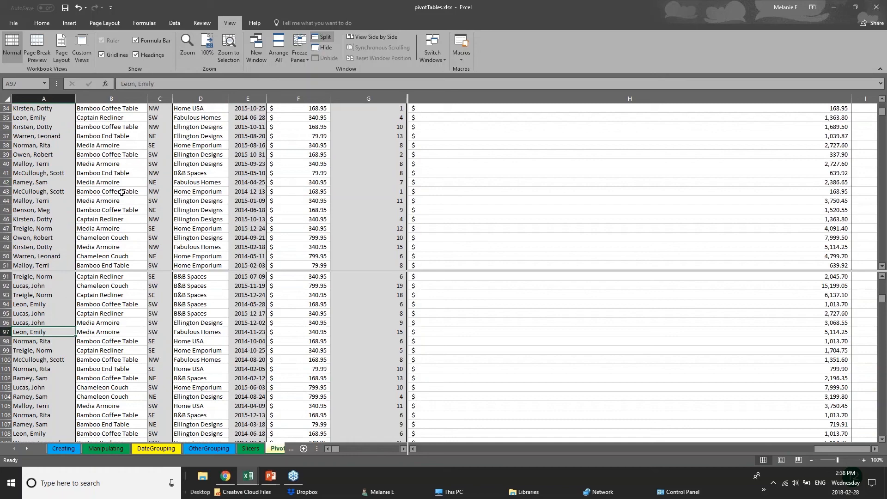
Step: Check the OtherGrouping and DateGrouping sheets, return to PivotChart, then switch to PowerPoint
{"action": "left_click", "coordinate": [278, 449]}
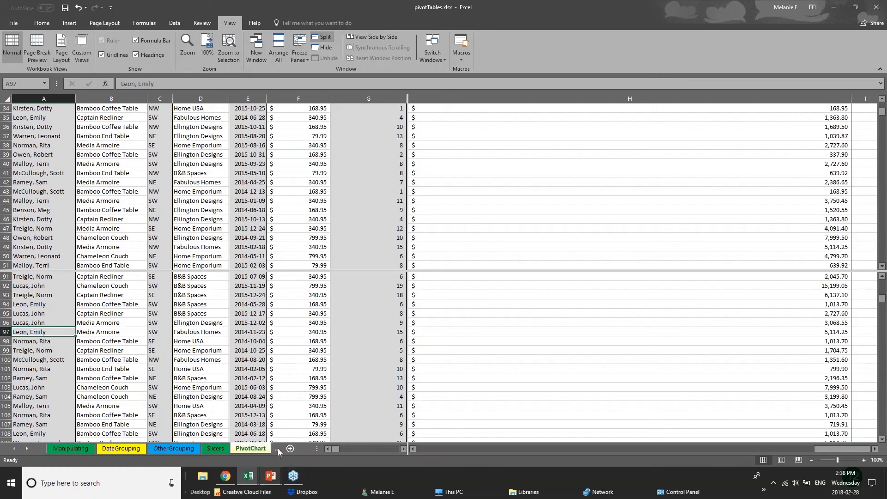
{"action": "left_click", "coordinate": [192, 451]}
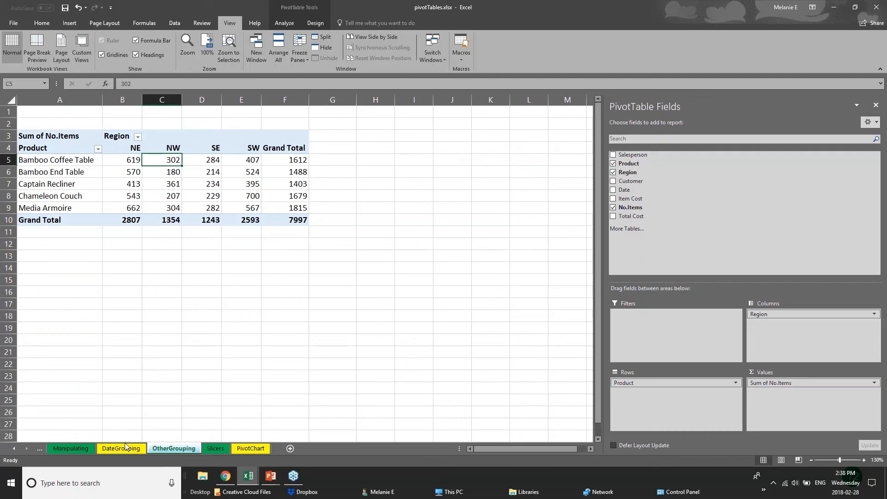
{"action": "left_click", "coordinate": [76, 452]}
{"action": "left_click", "coordinate": [98, 451]}
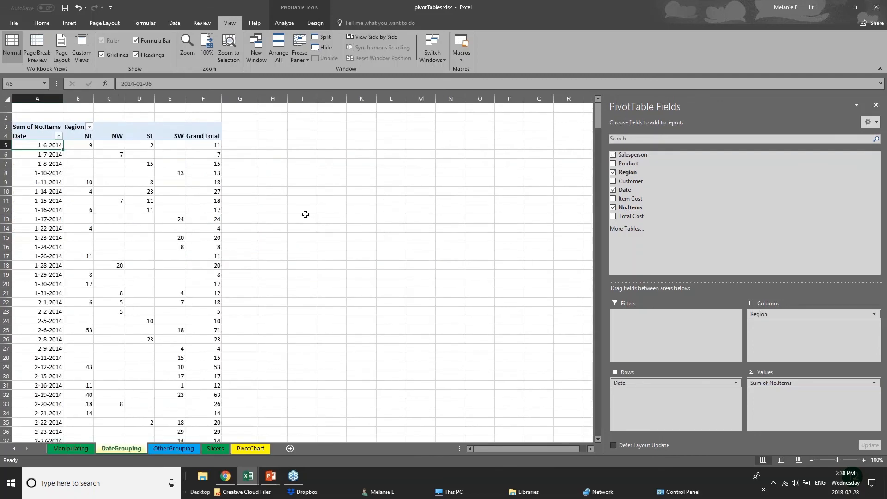
{"action": "left_click", "coordinate": [165, 452]}
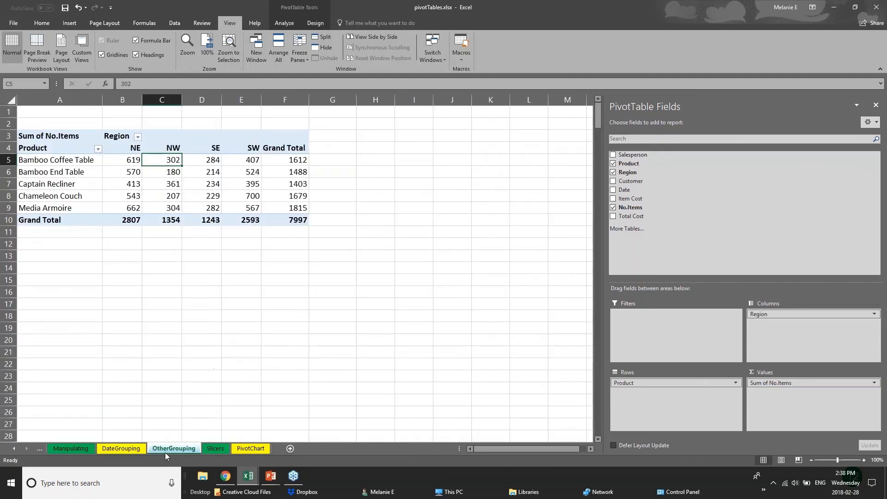
{"action": "left_click", "coordinate": [248, 450]}
{"action": "scroll", "coordinate": [216, 329], "scroll_direction": "down", "scroll_amount": 3}
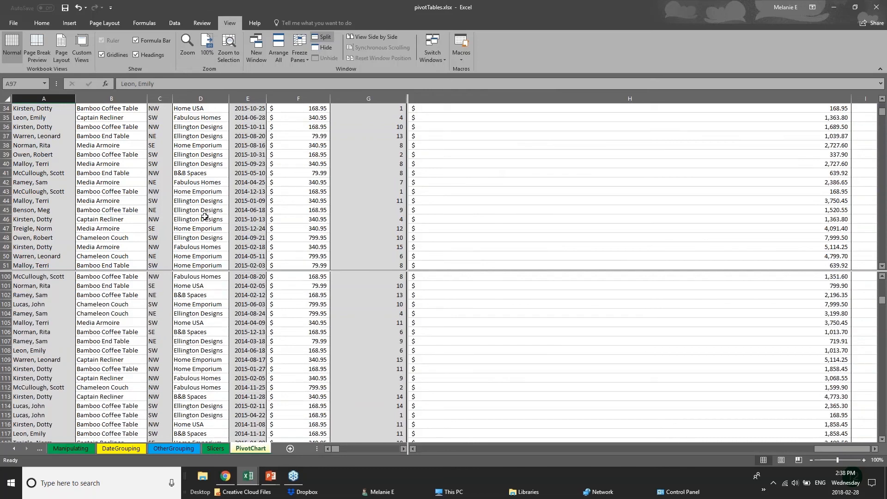
{"action": "scroll", "coordinate": [214, 311], "scroll_direction": "up", "scroll_amount": 8}
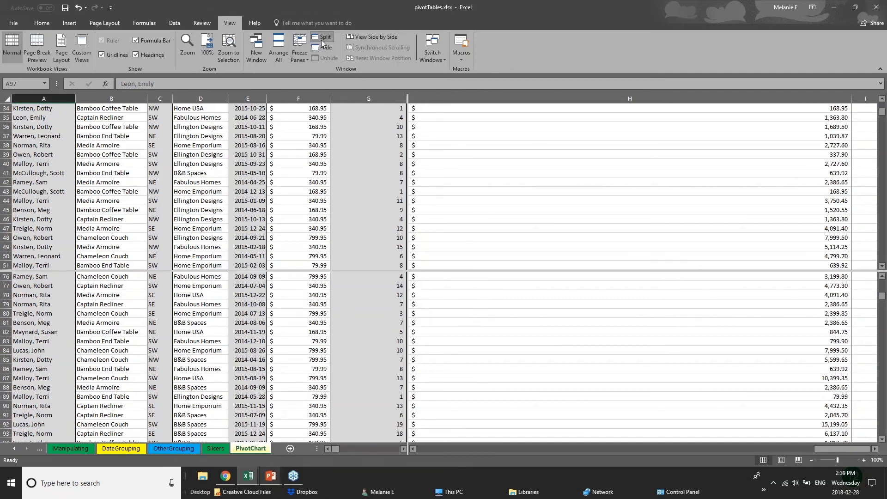
{"action": "left_click", "coordinate": [271, 476]}
Step: Display the Saving & Printing slide in the full-screen slide show
{"action": "left_click", "coordinate": [311, 437]}
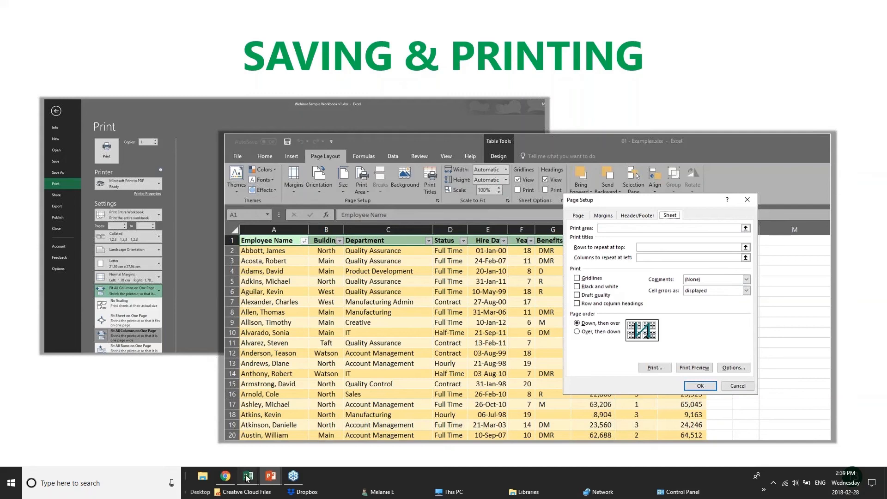
Step: Bring Excel forward, switch to the 01 - Examples.xlsx workbook and open its 2017 Budget sheet
{"action": "mouse_move", "coordinate": [248, 476]}
{"action": "left_click", "coordinate": [277, 446]}
{"action": "scroll", "coordinate": [169, 302], "scroll_direction": "down", "scroll_amount": 3}
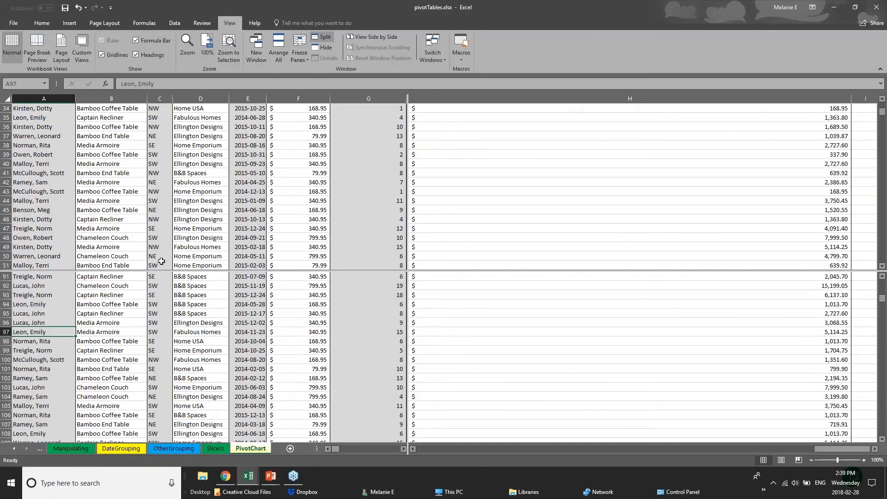
{"action": "scroll", "coordinate": [169, 302], "scroll_direction": "down", "scroll_amount": 10}
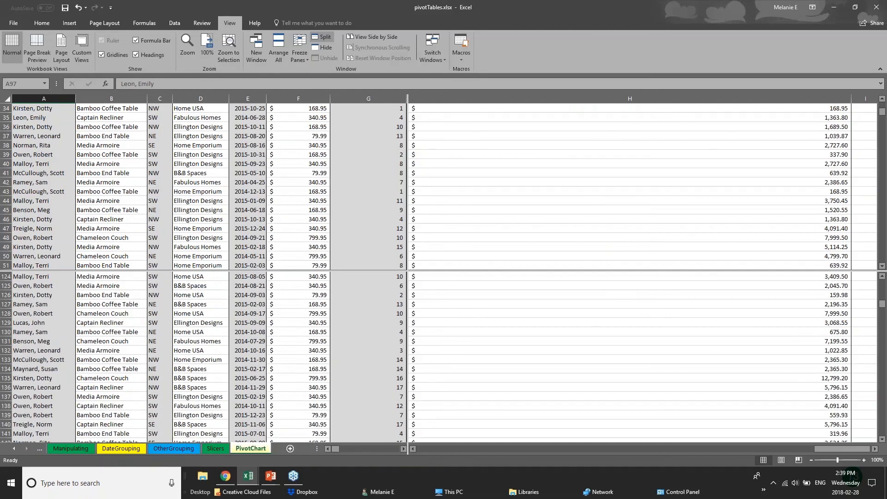
{"action": "left_click", "coordinate": [178, 448]}
{"action": "left_click", "coordinate": [111, 448]}
{"action": "left_click", "coordinate": [81, 448]}
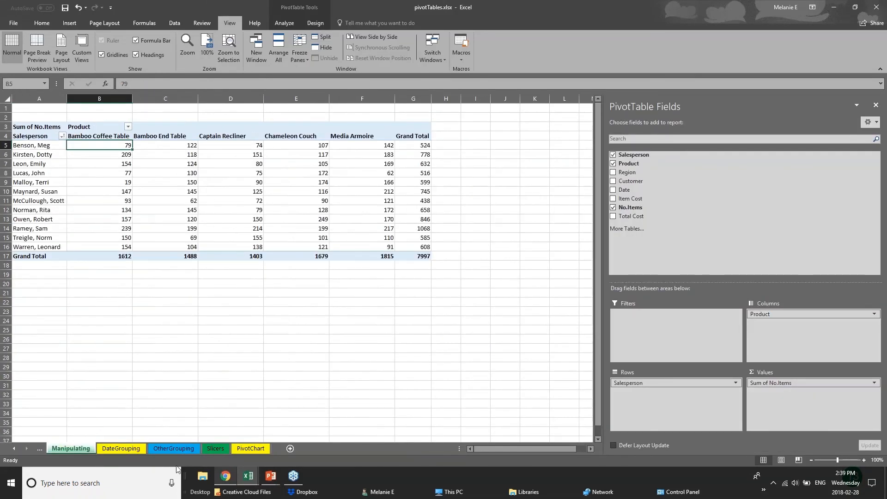
{"action": "left_click", "coordinate": [258, 479]}
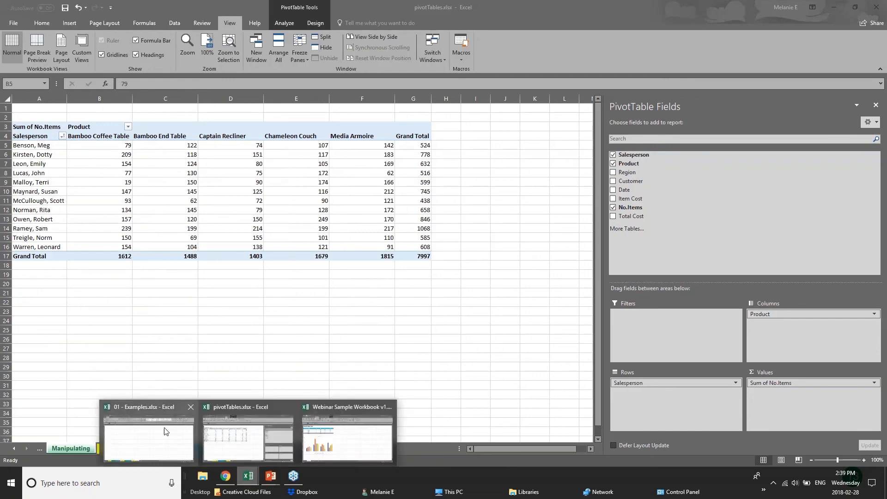
{"action": "left_click", "coordinate": [137, 448]}
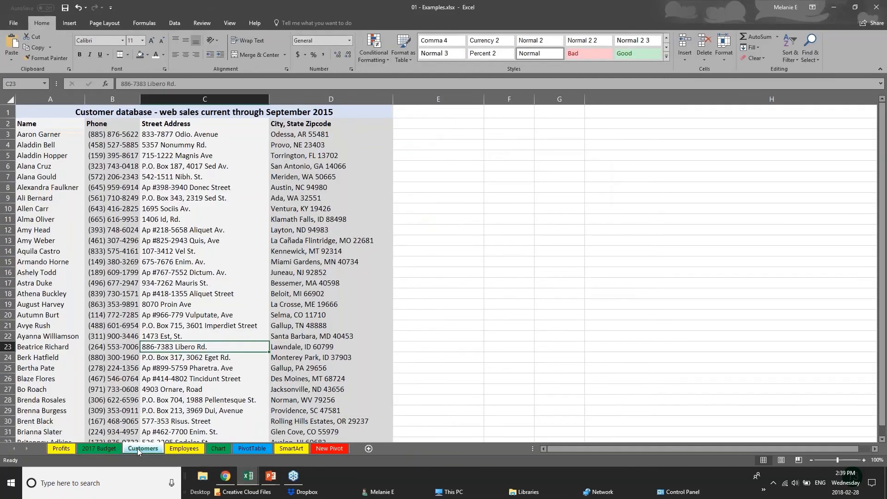
{"action": "left_click", "coordinate": [99, 448]}
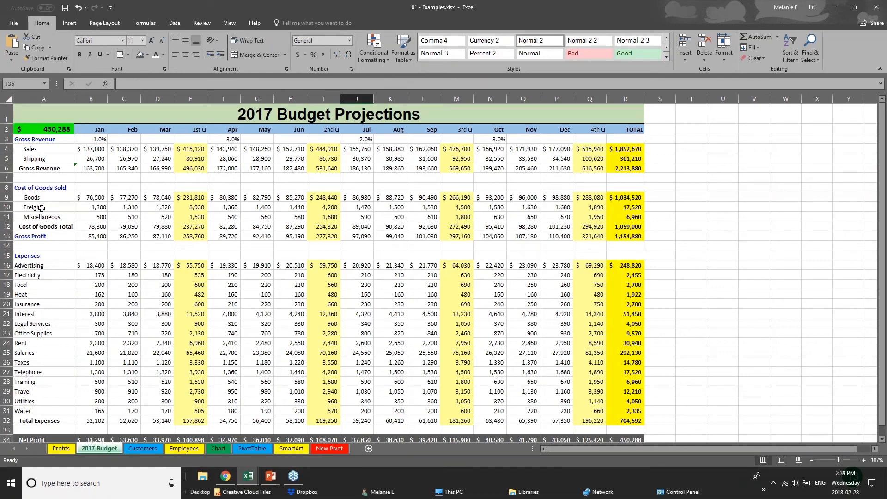
Step: Save 01 - Examples, then open Save As targeting This PC > Desktop as an .xlsx workbook
{"action": "left_click", "coordinate": [11, 26]}
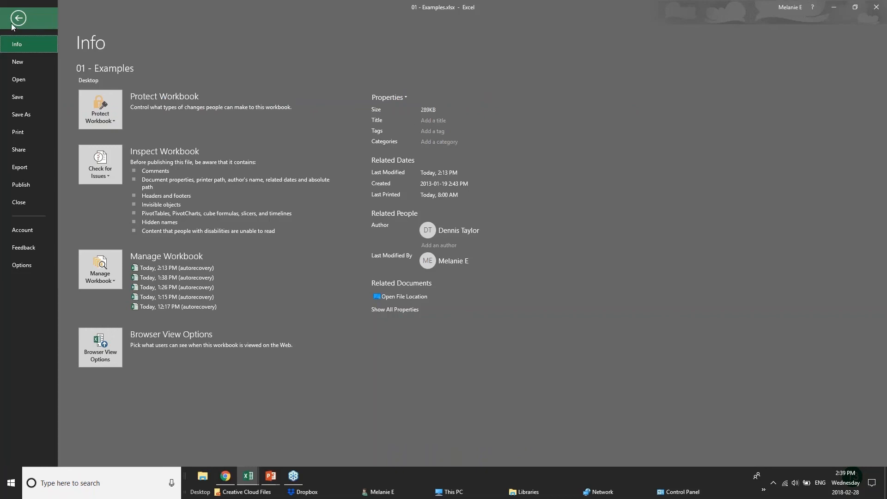
{"action": "left_click", "coordinate": [37, 98]}
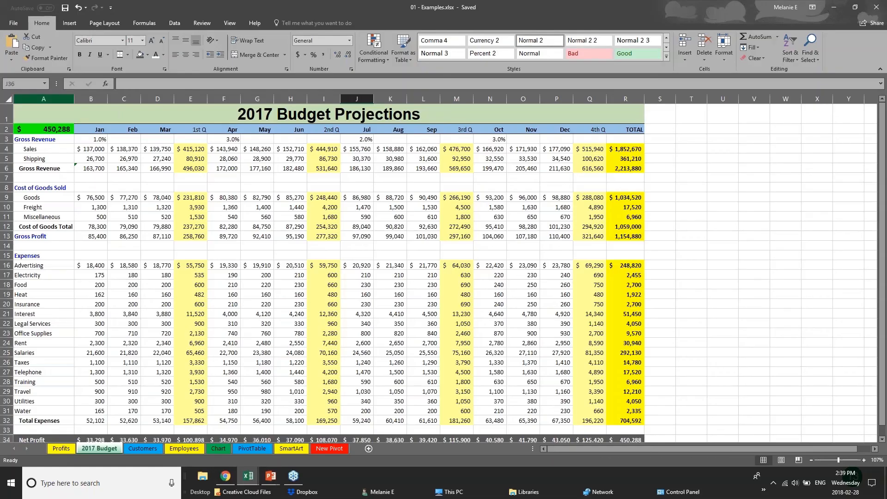
{"action": "left_click", "coordinate": [10, 22]}
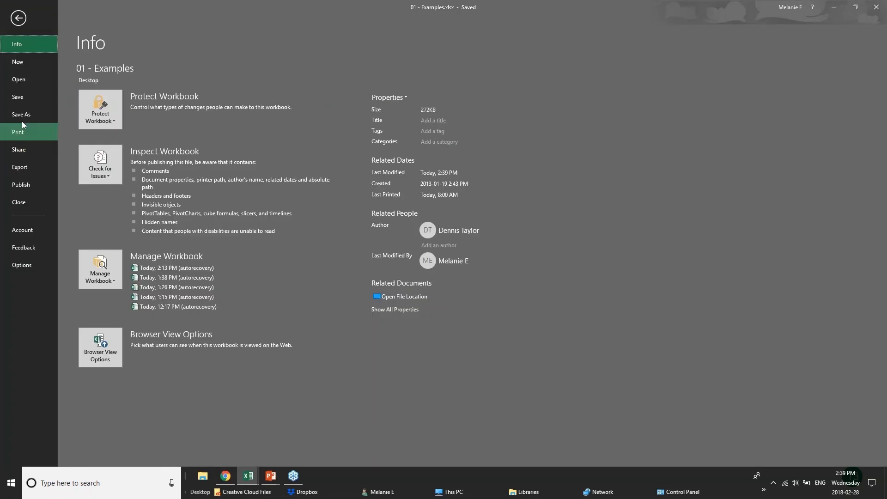
{"action": "left_click", "coordinate": [21, 119]}
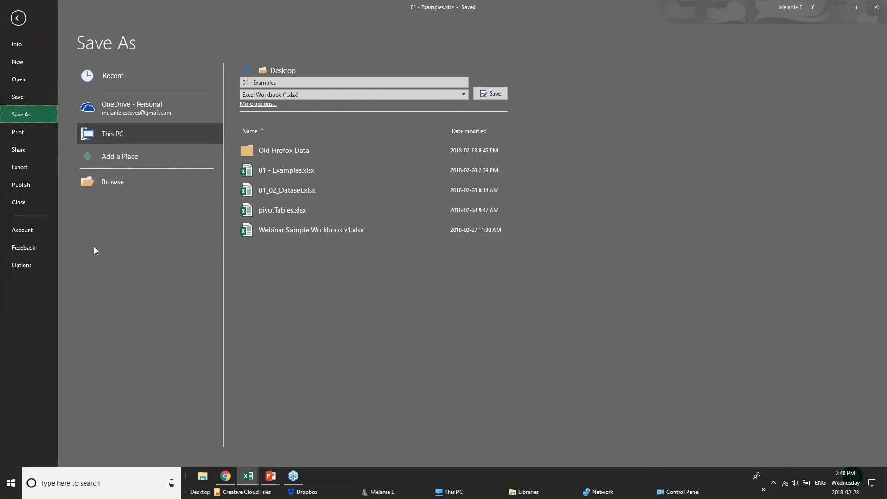
Step: Open the print settings and choose Microsoft Print to PDF as the printer
{"action": "left_click", "coordinate": [18, 133]}
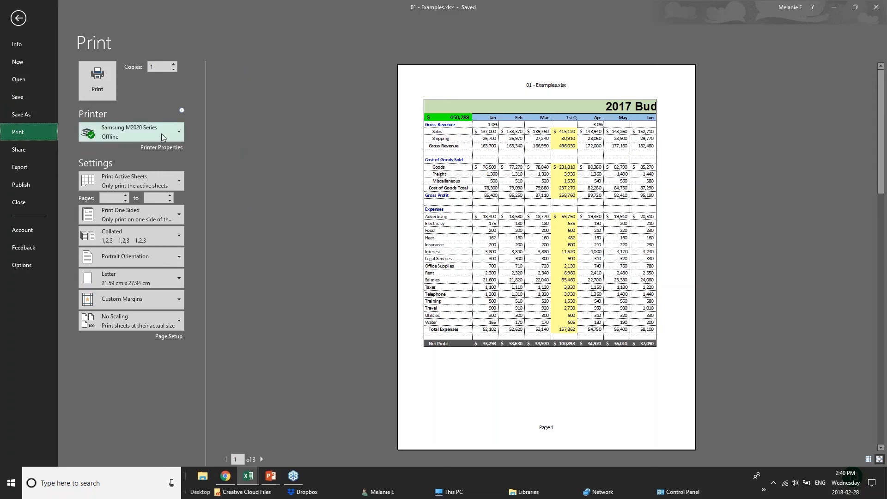
{"action": "mouse_move", "coordinate": [162, 137]}
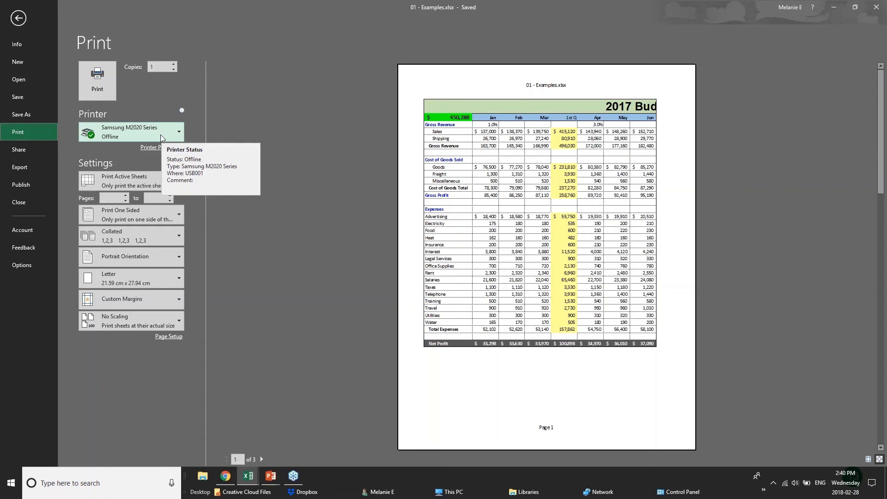
{"action": "left_click", "coordinate": [162, 134]}
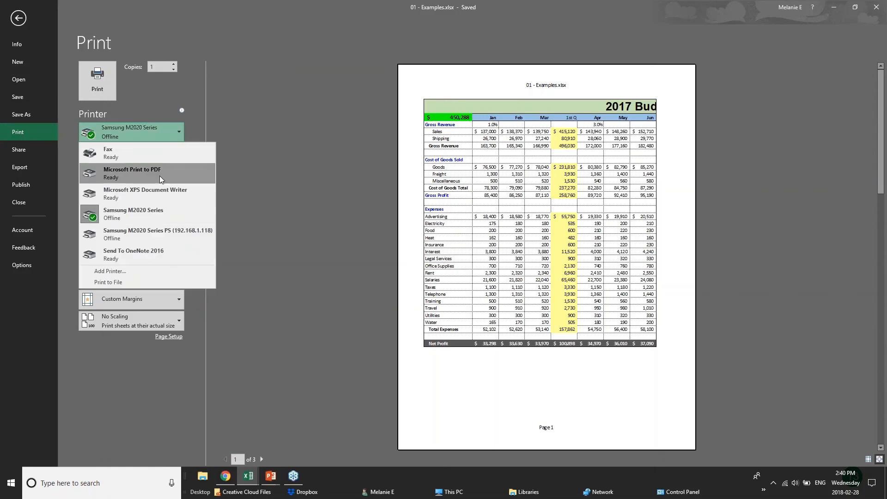
{"action": "left_click", "coordinate": [160, 175]}
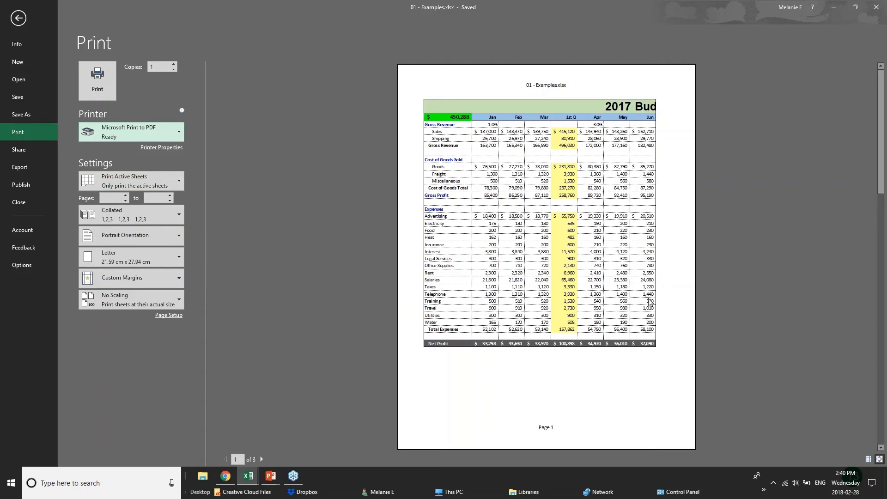
Step: Page through the 3-page preview to the last page, then jump back to page 1
{"action": "left_click", "coordinate": [262, 459]}
{"action": "left_click", "coordinate": [262, 460]}
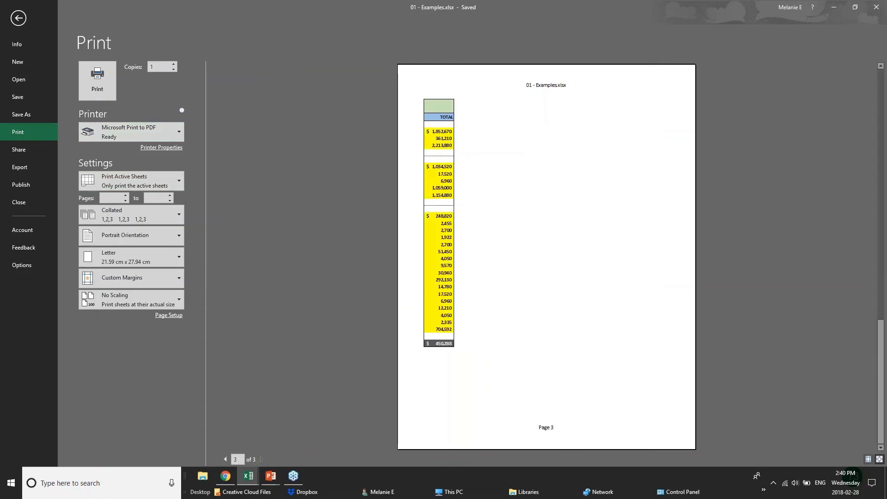
{"action": "left_click", "coordinate": [235, 459]}
{"action": "type", "text": "1"}
{"action": "key", "text": "Return"}
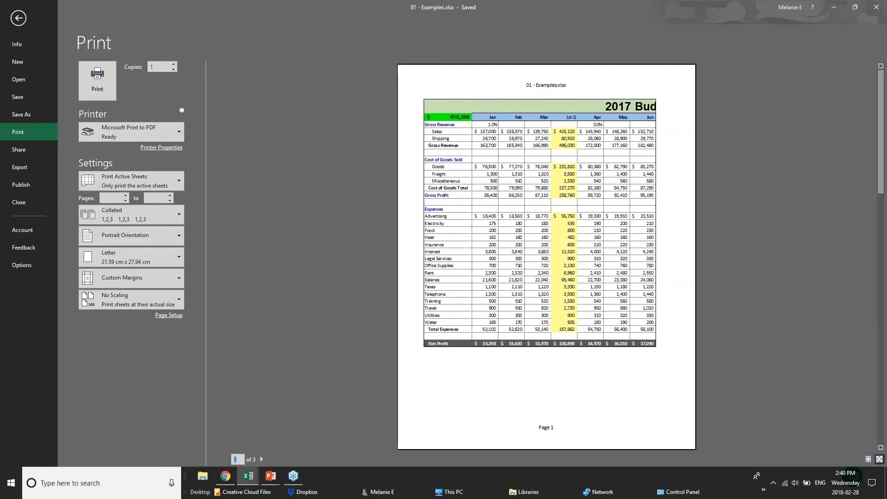
Step: Set Landscape orientation and Narrow margins, keeping Print Active Sheets after trying Print Selection
{"action": "left_click", "coordinate": [169, 238]}
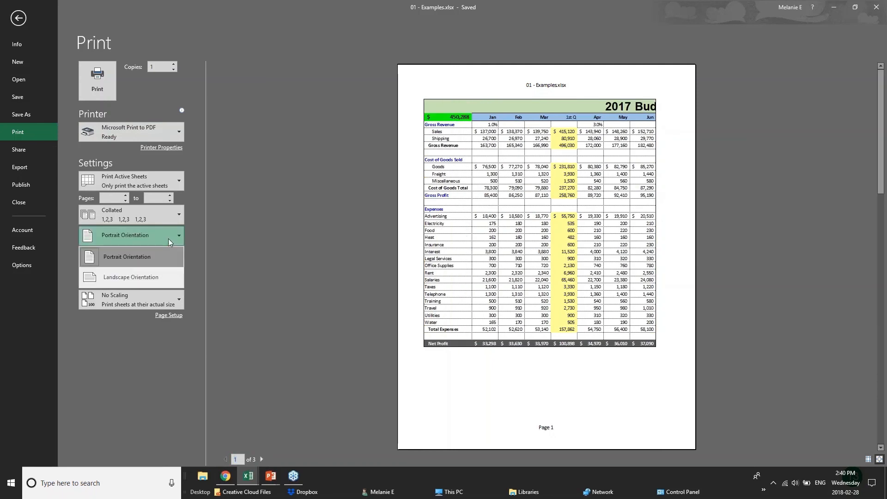
{"action": "left_click", "coordinate": [139, 255]}
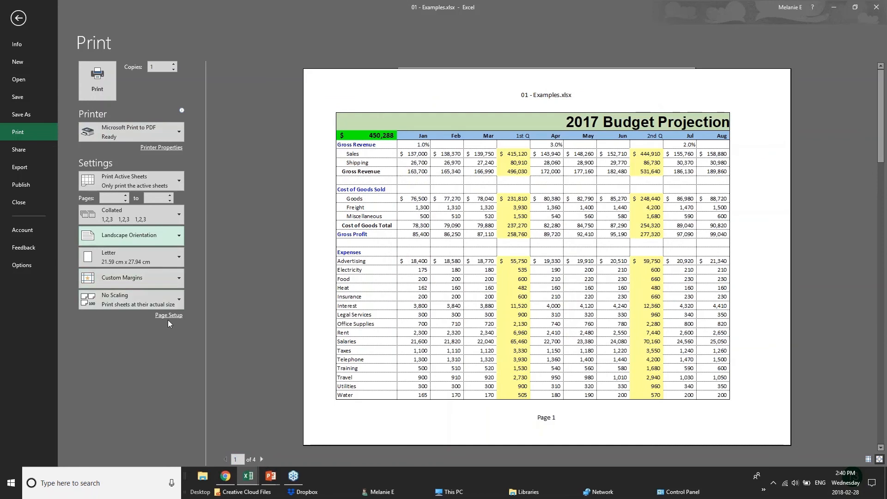
{"action": "left_click", "coordinate": [177, 177]}
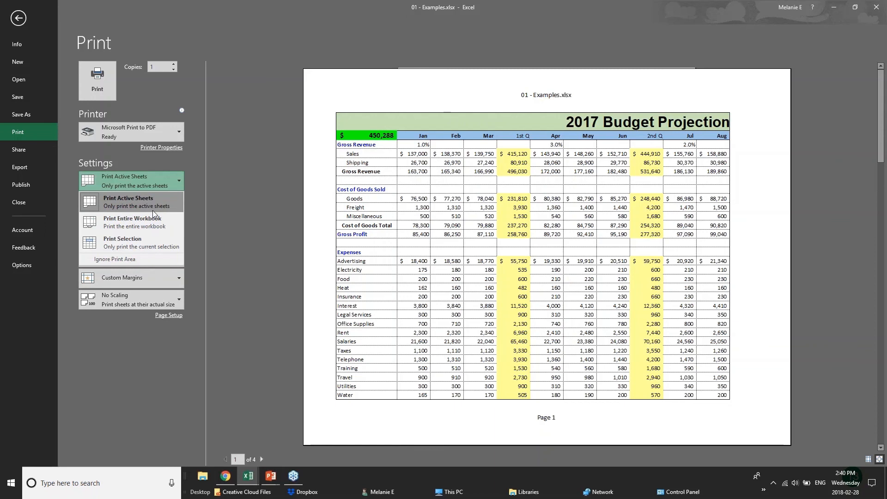
{"action": "left_click", "coordinate": [154, 241]}
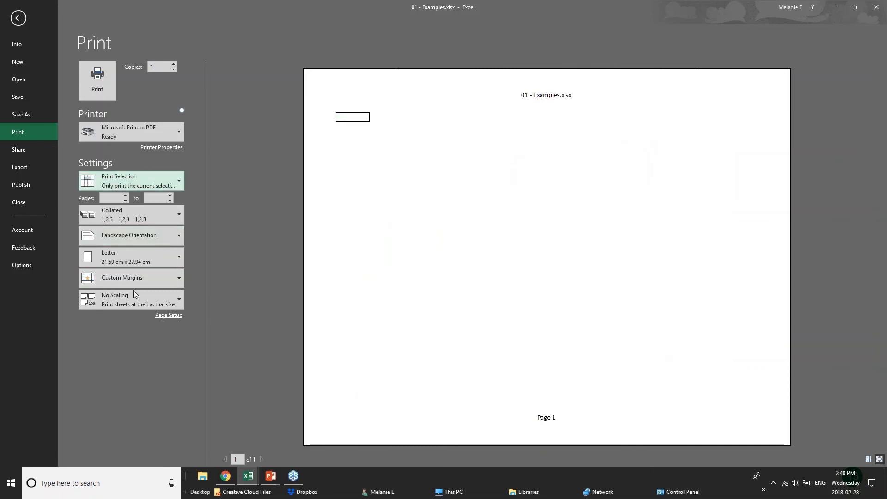
{"action": "left_click", "coordinate": [159, 175]}
{"action": "left_click", "coordinate": [148, 209]}
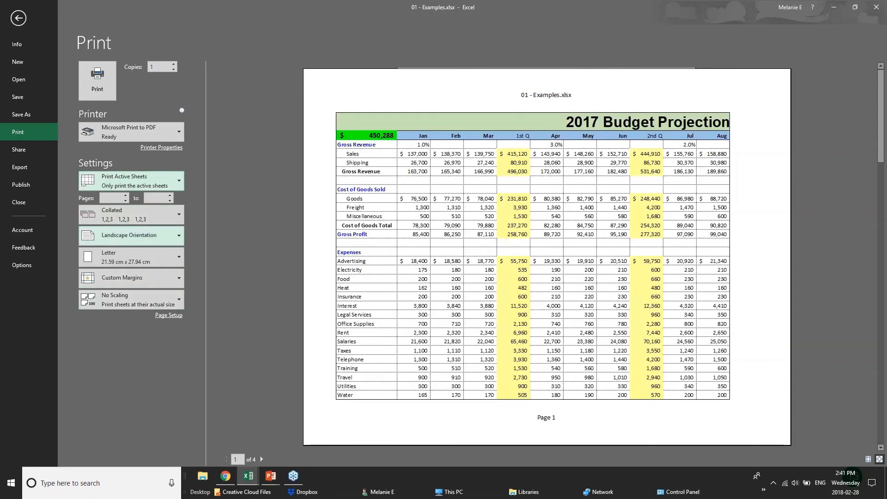
{"action": "left_click", "coordinate": [175, 277]}
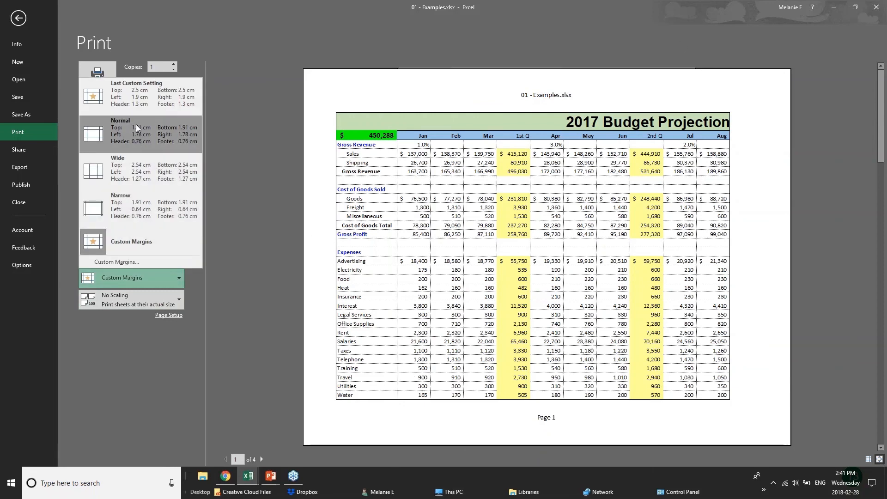
{"action": "left_click", "coordinate": [144, 211]}
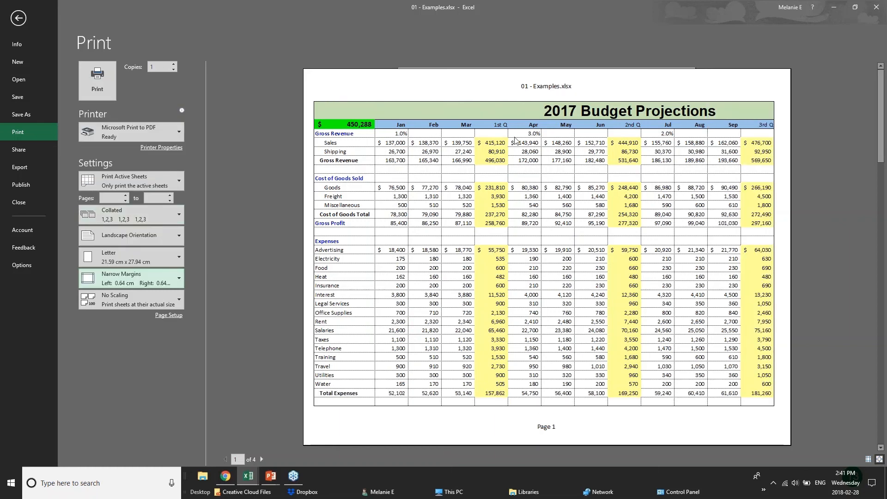
Step: In Page Setup, scale the 2017 Budget sheet to fit 1 page wide by 1 tall
{"action": "left_click", "coordinate": [168, 315]}
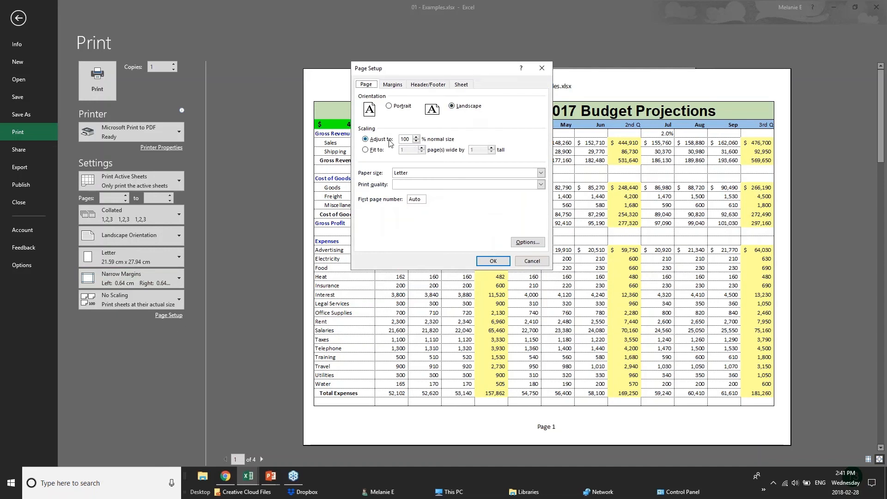
{"action": "left_click", "coordinate": [417, 141]}
{"action": "left_click", "coordinate": [417, 142]}
{"action": "left_click", "coordinate": [416, 137]}
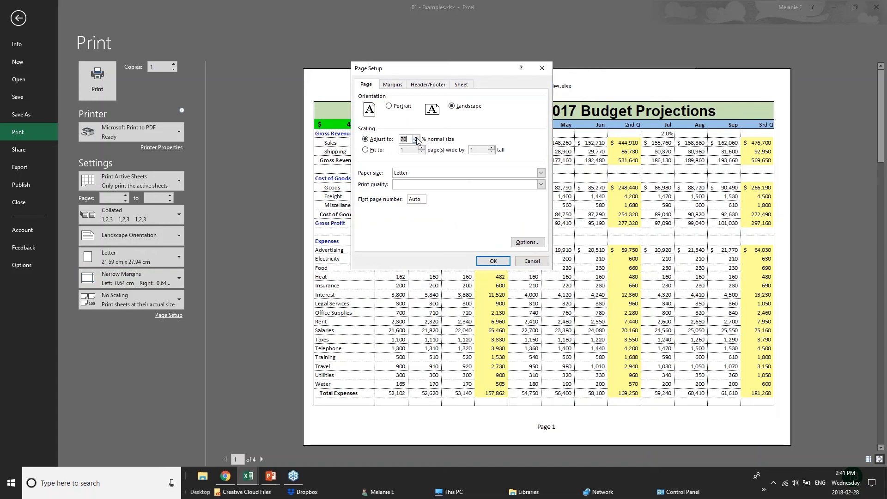
{"action": "left_click", "coordinate": [371, 153]}
Step: Add a custom header: BUDGET PROJECTIONS on the left, CONFIDENTIAL in the centre, and apply
{"action": "left_click", "coordinate": [393, 85]}
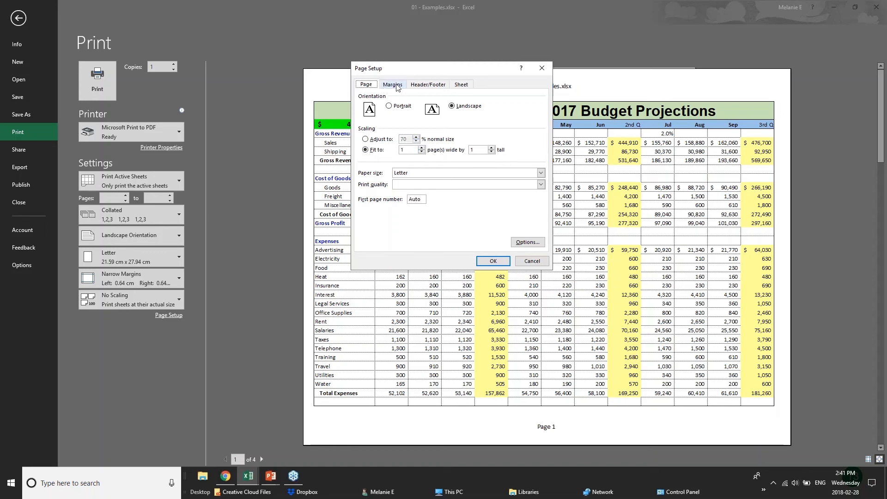
{"action": "left_click", "coordinate": [426, 85]}
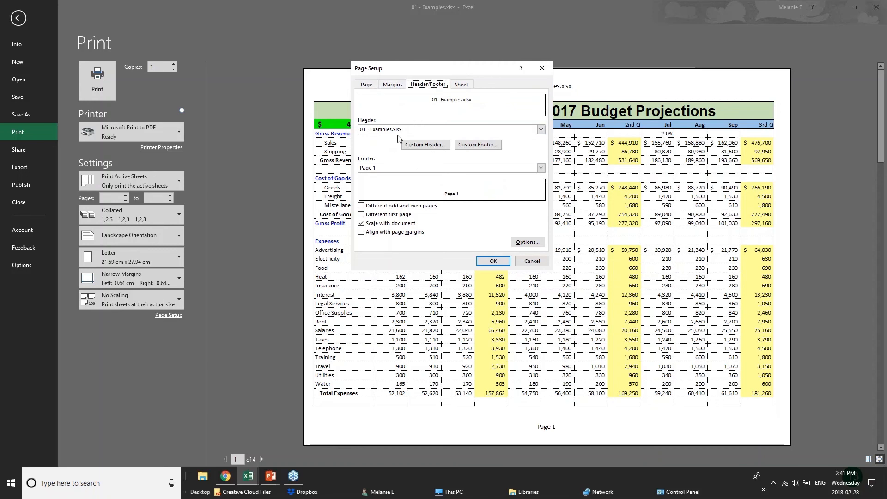
{"action": "left_click", "coordinate": [414, 131]}
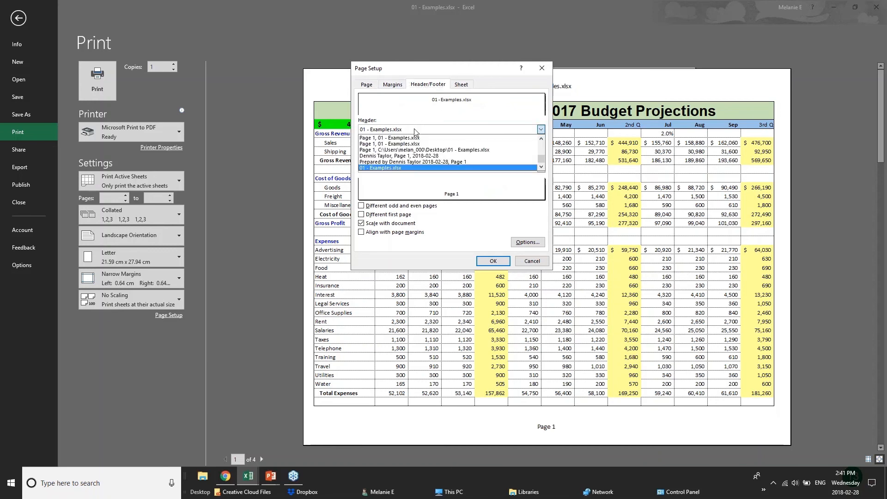
{"action": "left_click", "coordinate": [415, 132]}
{"action": "left_click", "coordinate": [421, 147]}
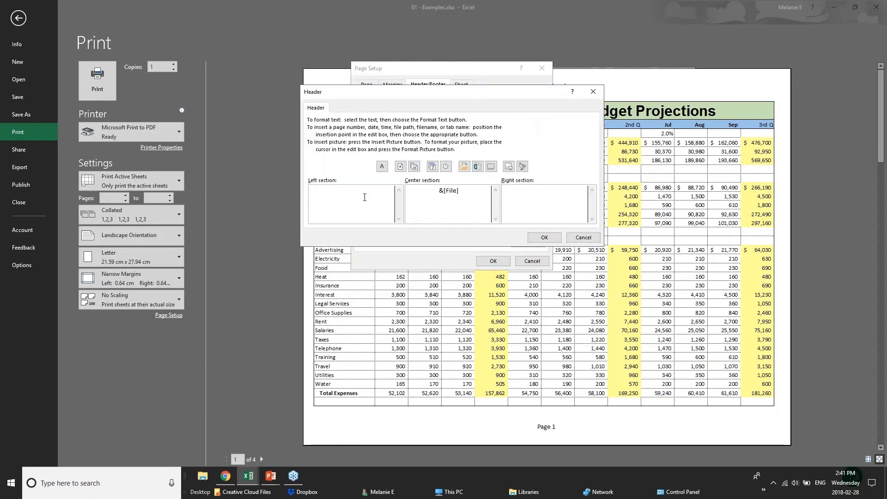
{"action": "type", "text": "BUDGET PROD"}
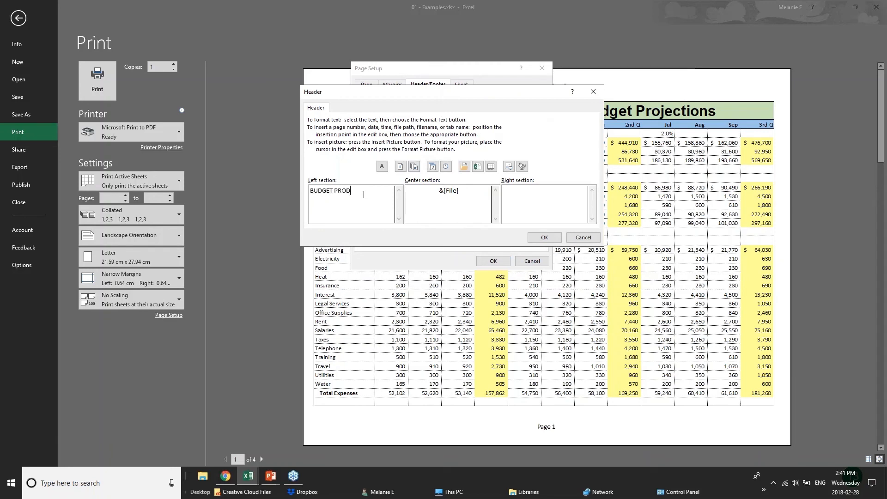
{"action": "key", "text": "BackSpace"}
{"action": "type", "text": "JECTIONS"}
{"action": "left_click_drag", "start_coordinate": [459, 190], "coordinate": [406, 189]}
{"action": "type", "text": "CONFIDENTIAL"}
{"action": "left_click", "coordinate": [544, 237]}
{"action": "left_click", "coordinate": [494, 259]}
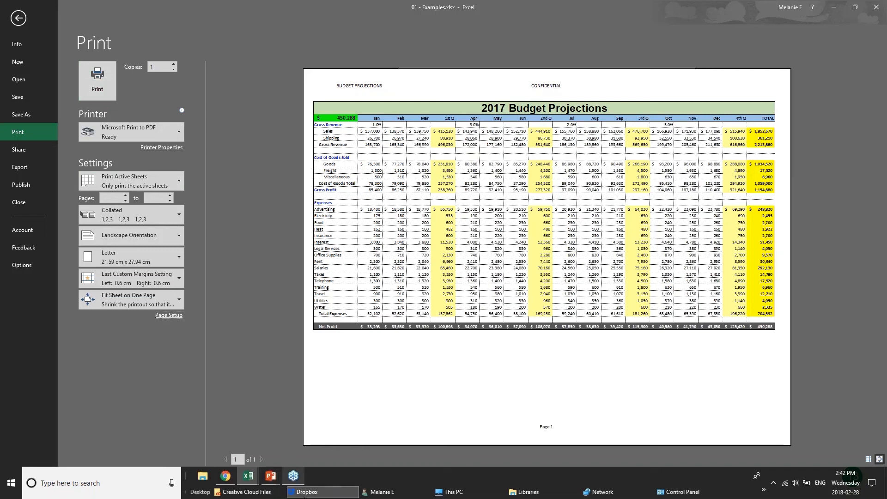
{"action": "mouse_move", "coordinate": [271, 483]}
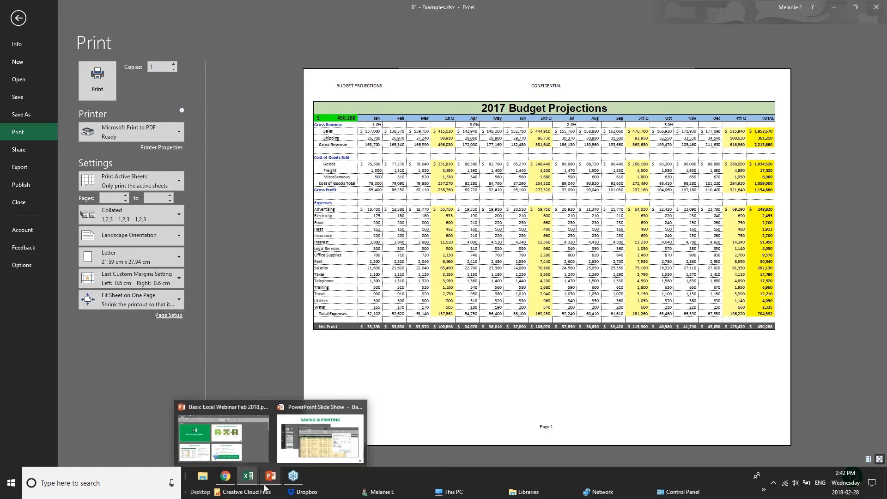
{"action": "left_click", "coordinate": [320, 436]}
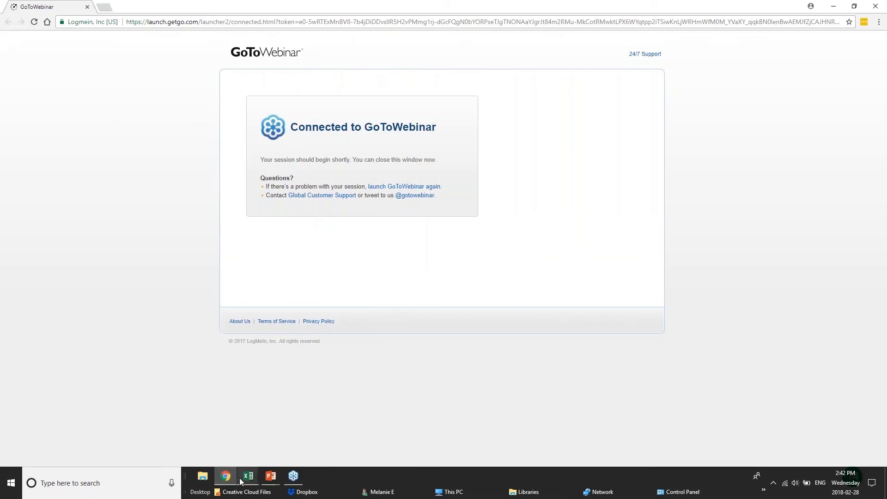
{"action": "mouse_move", "coordinate": [240, 477]}
{"action": "left_click", "coordinate": [158, 439]}
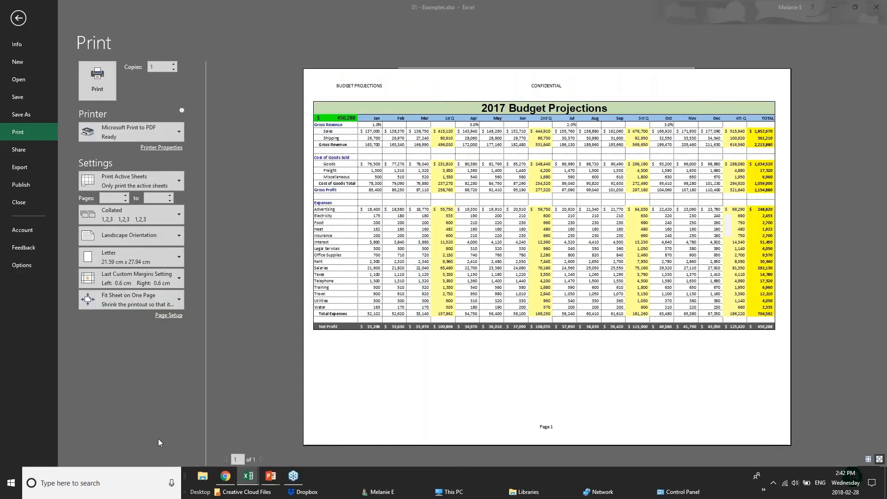
Step: Close the print preview and go to Save As, checking the OneDrive Personal and This PC locations
{"action": "left_click", "coordinate": [18, 16]}
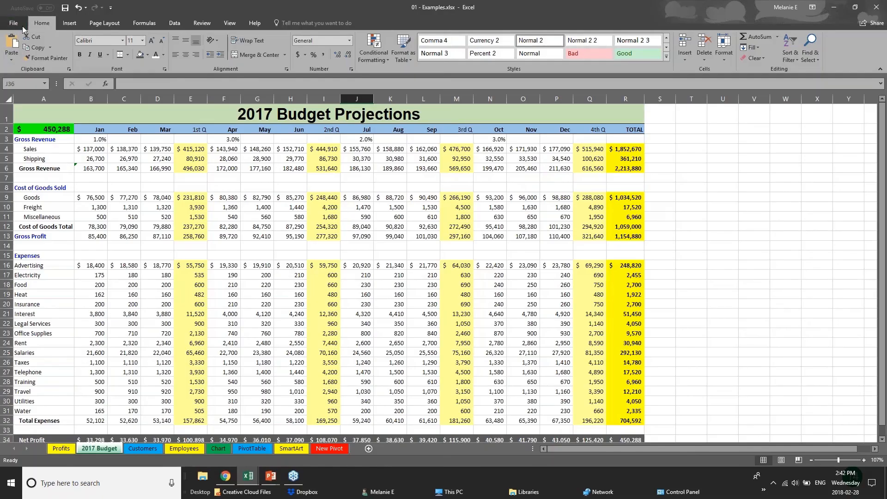
{"action": "left_click", "coordinate": [14, 23]}
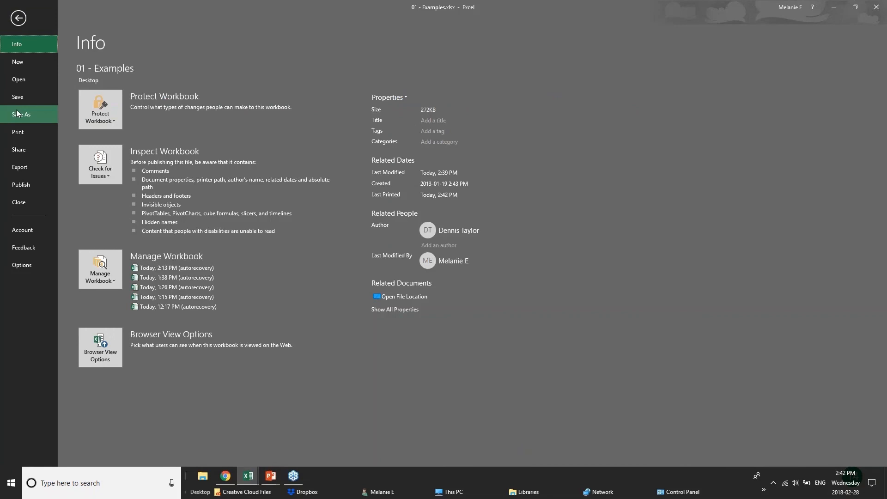
{"action": "left_click", "coordinate": [17, 113]}
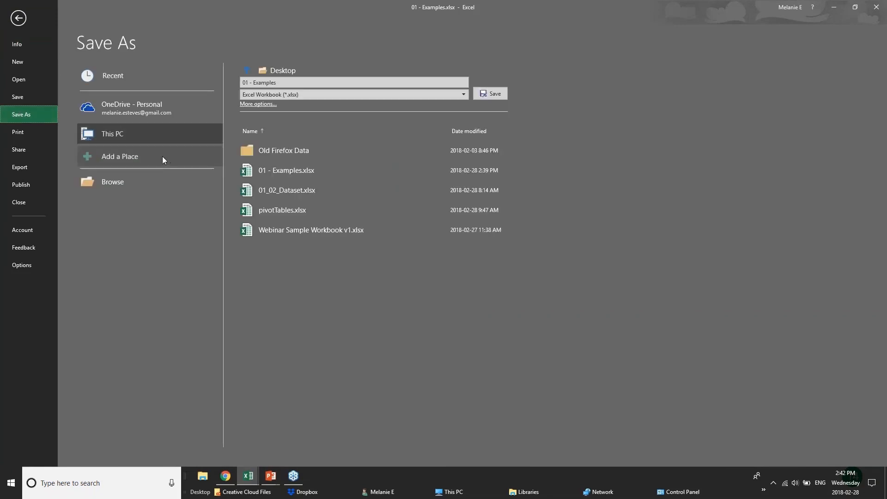
{"action": "left_click", "coordinate": [110, 114]}
{"action": "left_click", "coordinate": [119, 135]}
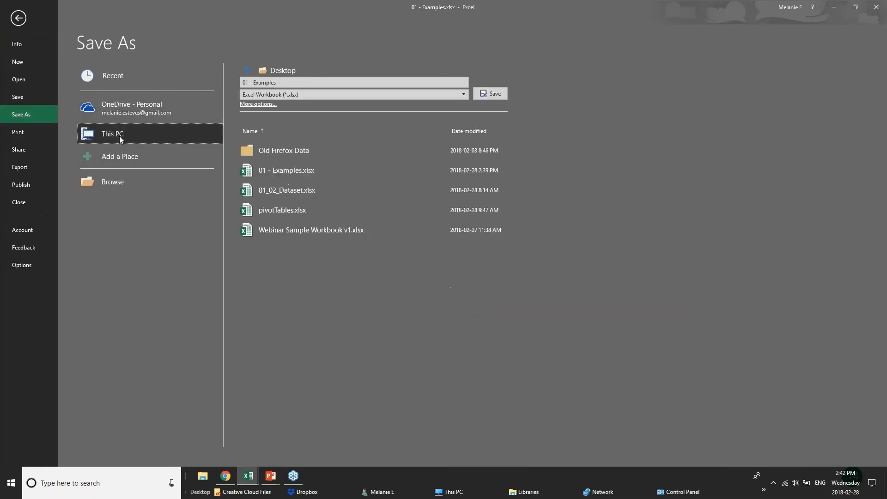
Step: Open the Save As General Options for file passwords, then cancel both dialogs and return to the 2017 Budget sheet
{"action": "left_click", "coordinate": [257, 104]}
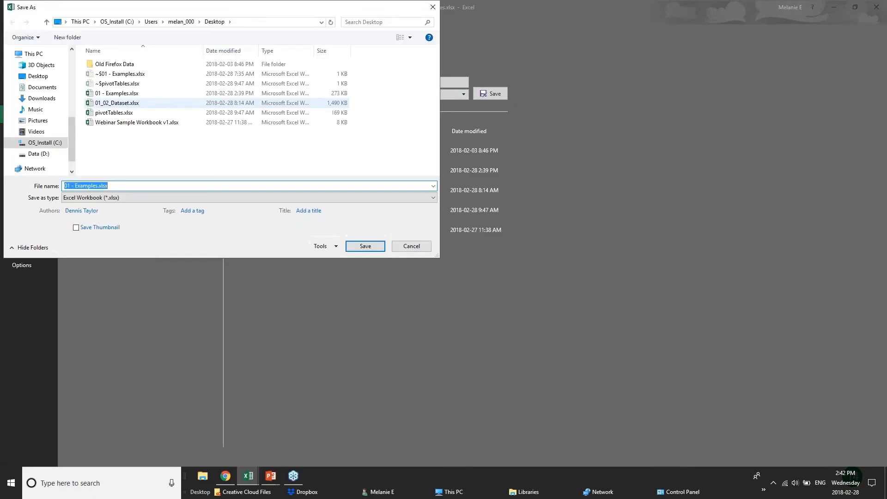
{"action": "left_click", "coordinate": [321, 246]}
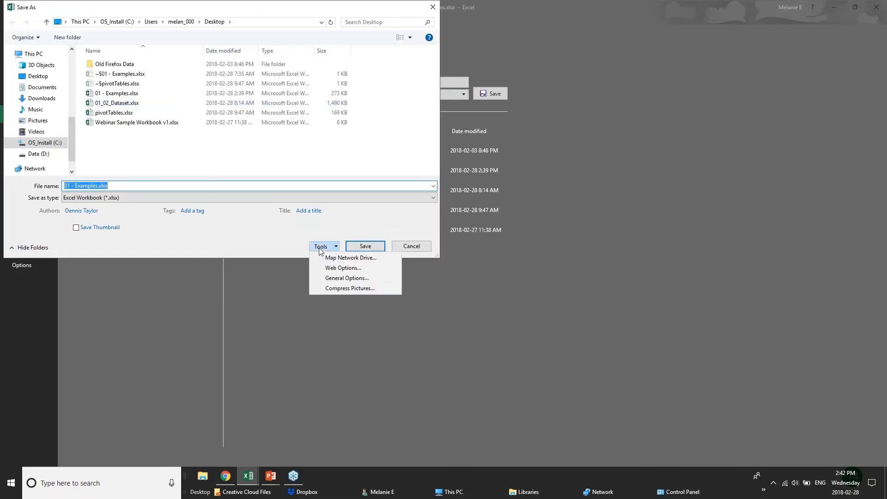
{"action": "left_click", "coordinate": [342, 278]}
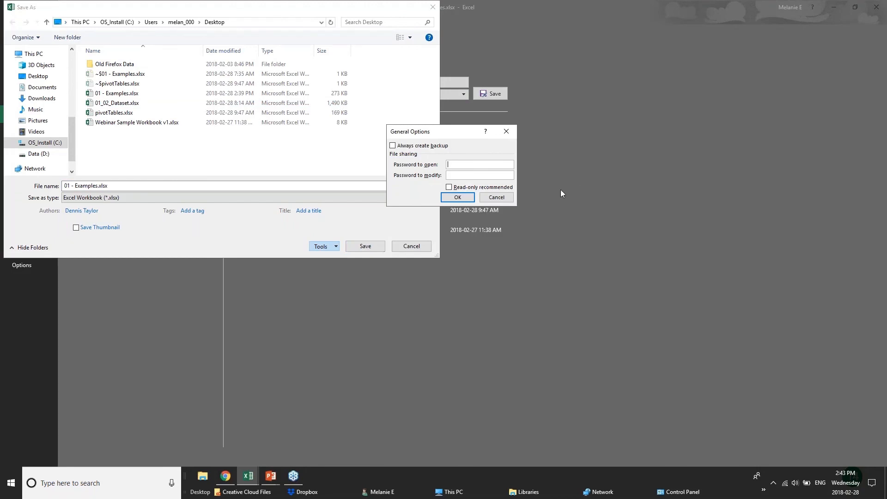
{"action": "left_click", "coordinate": [503, 199]}
{"action": "left_click", "coordinate": [411, 246]}
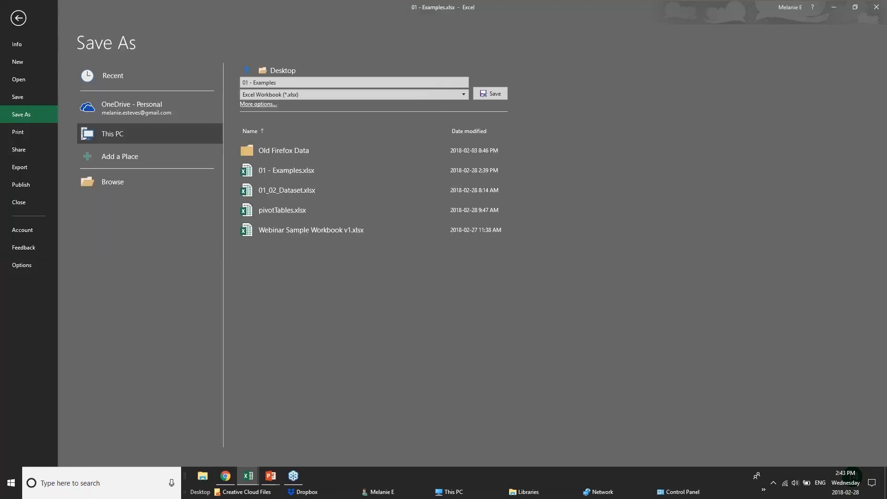
{"action": "left_click", "coordinate": [15, 22]}
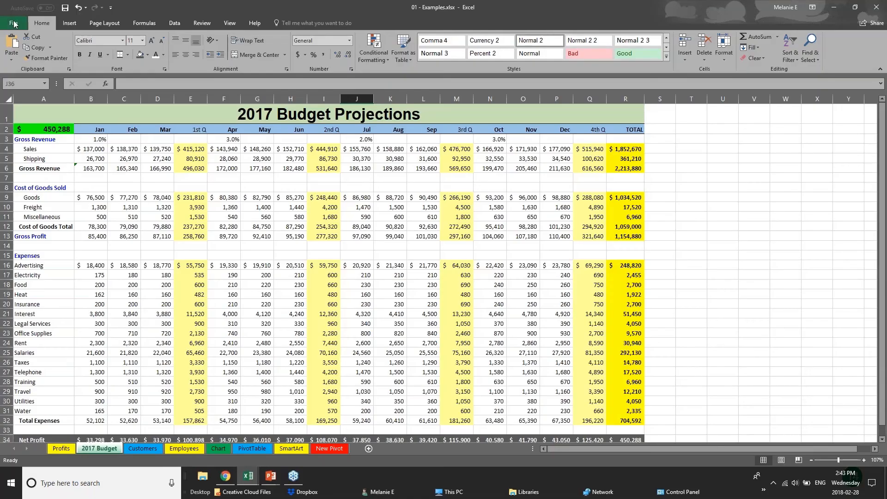
Step: Inspect the budget sheet's C15 cell and the cost total and gross profit formulas in E12 and E13
{"action": "left_click", "coordinate": [115, 253]}
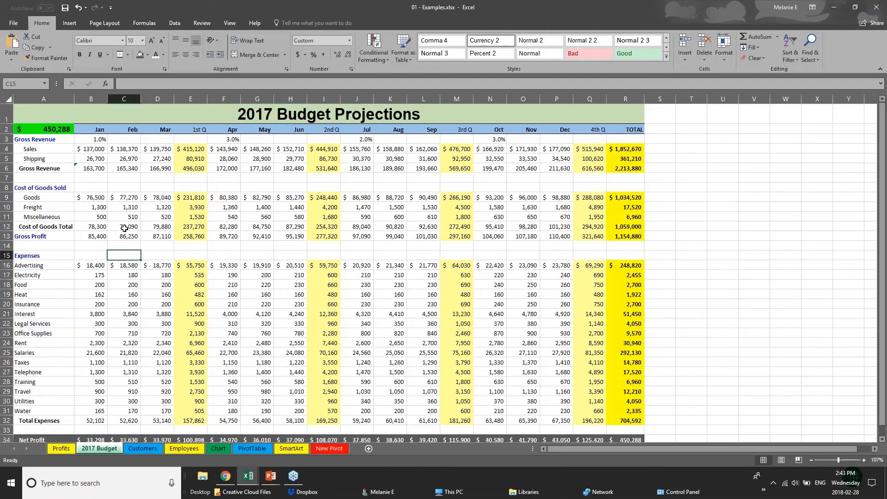
{"action": "left_click", "coordinate": [180, 223]}
{"action": "left_click", "coordinate": [191, 236]}
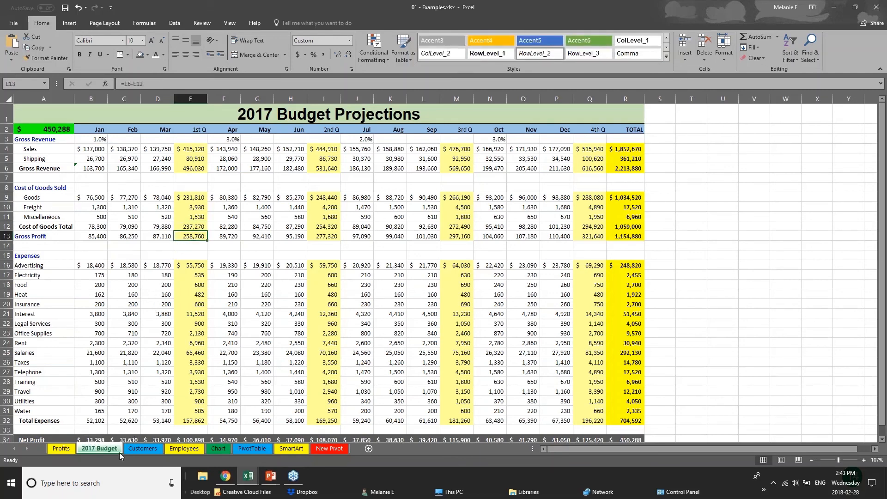
Step: Switch to the Employees sheet and scroll up to row 1 of its table
{"action": "left_click", "coordinate": [131, 447]}
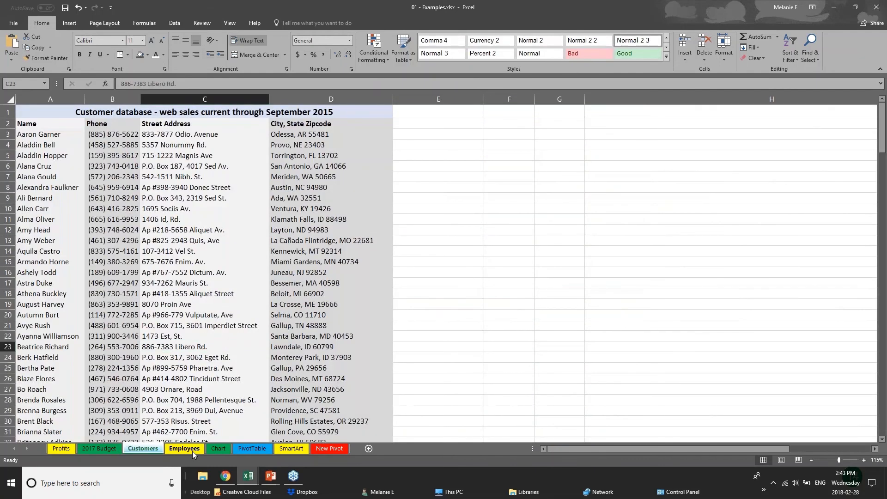
{"action": "left_click", "coordinate": [191, 449]}
{"action": "scroll", "coordinate": [190, 295], "scroll_direction": "up", "scroll_amount": 5}
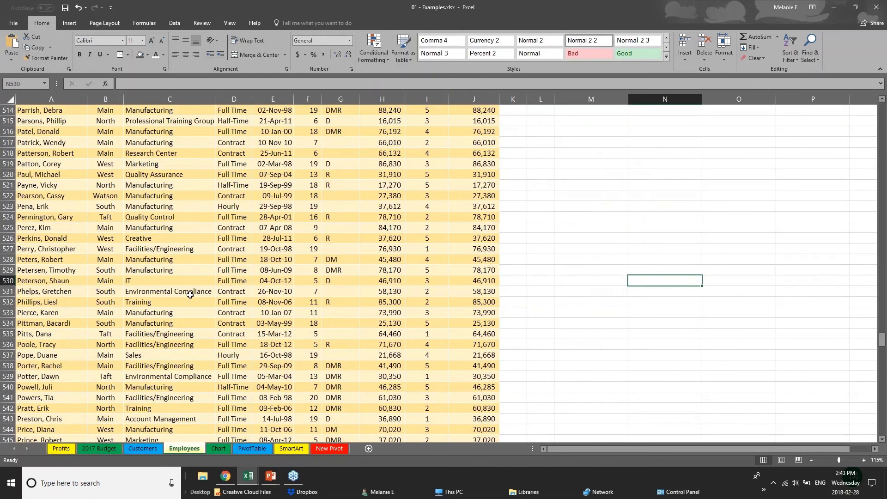
{"action": "left_click_drag", "start_coordinate": [882, 334], "coordinate": [882, 110]}
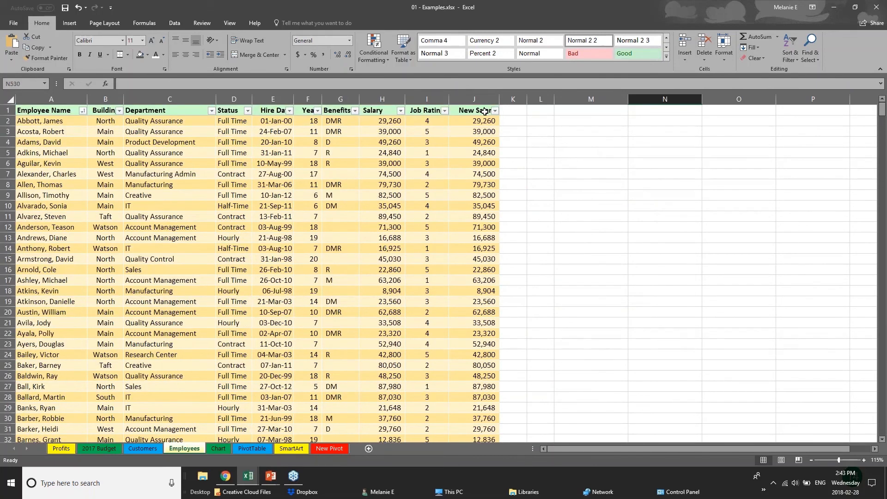
Step: Inspect the Salary column H and the New Salary ROUND formulas in J2 and J4
{"action": "left_click", "coordinate": [383, 110]}
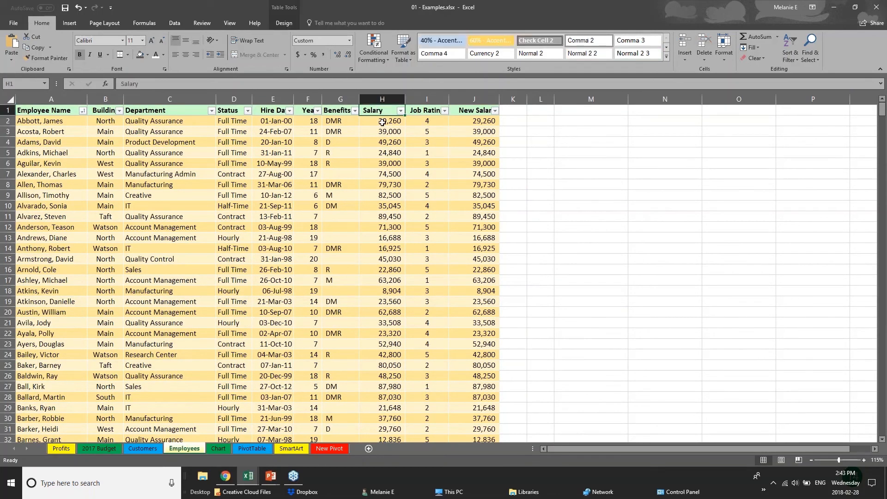
{"action": "left_click", "coordinate": [382, 121]}
{"action": "left_click", "coordinate": [484, 121]}
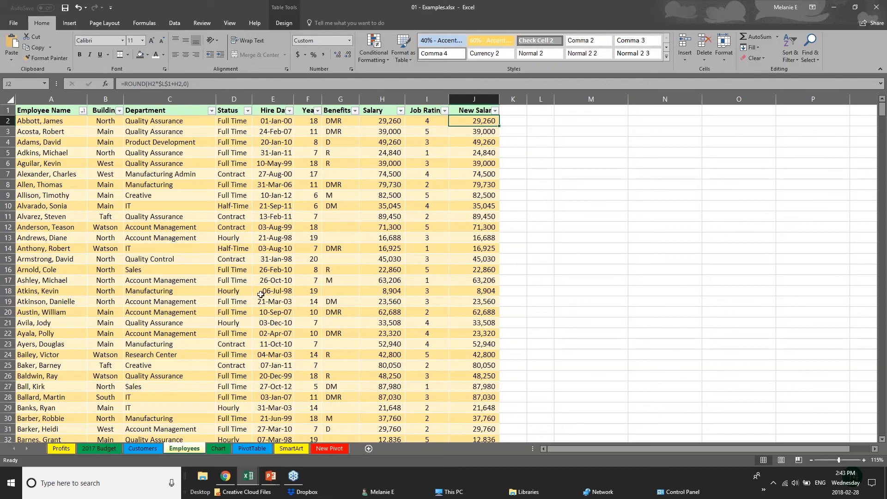
{"action": "left_click", "coordinate": [469, 112]}
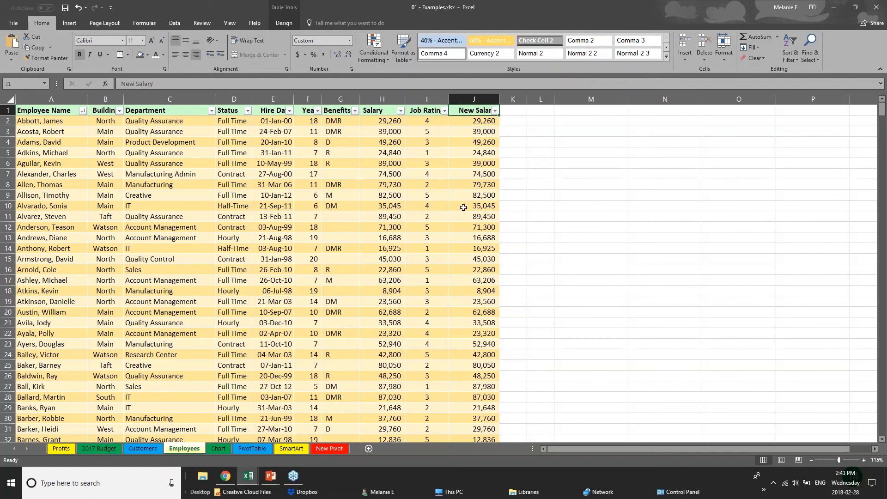
{"action": "left_click", "coordinate": [490, 121]}
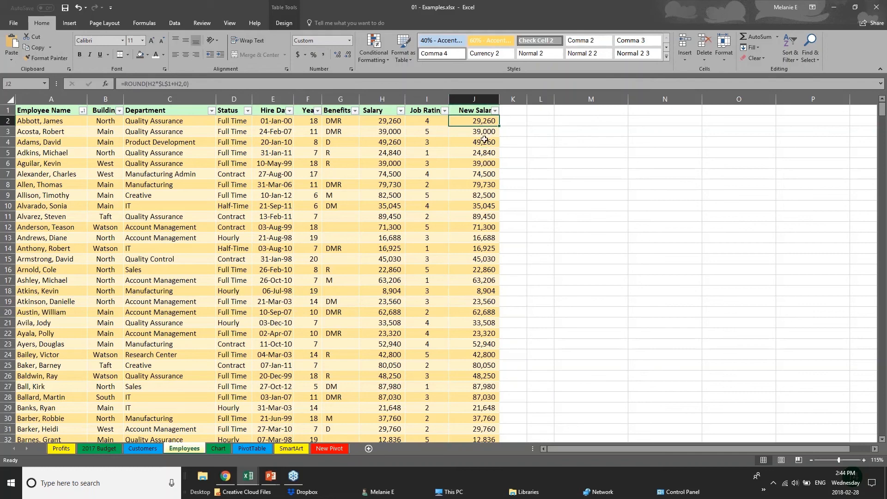
{"action": "left_click", "coordinate": [483, 141]}
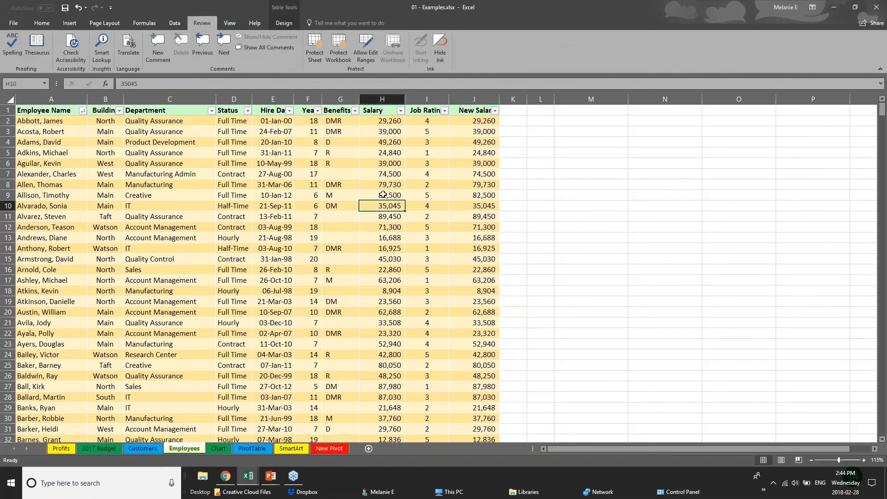
{"action": "left_click", "coordinate": [382, 121]}
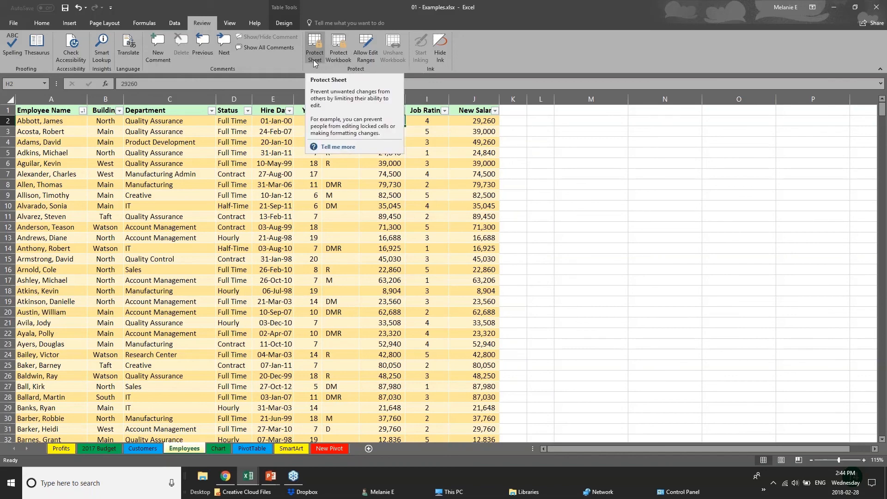
{"action": "left_click", "coordinate": [298, 195]}
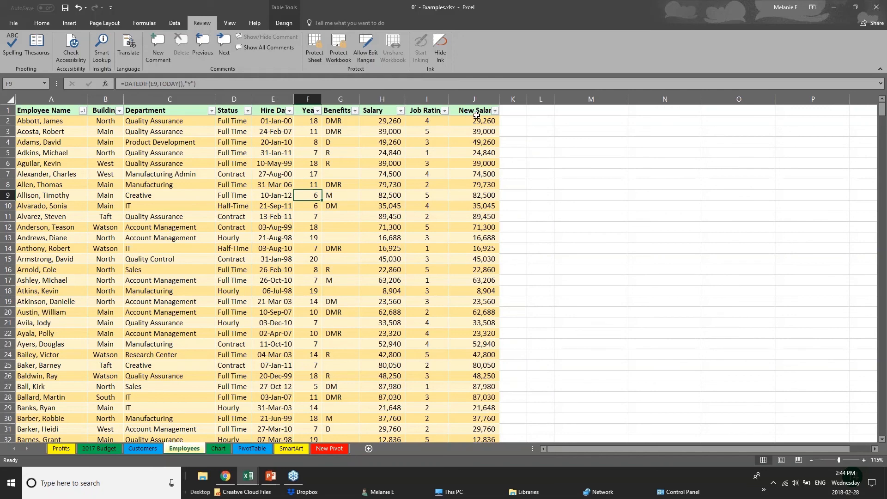
{"action": "left_click_drag", "start_coordinate": [477, 113], "coordinate": [482, 216]}
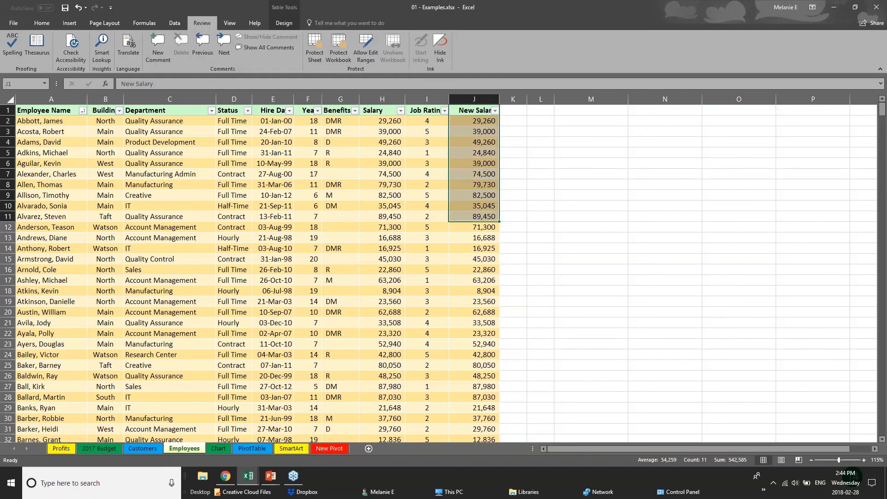
{"action": "left_click", "coordinate": [383, 99]}
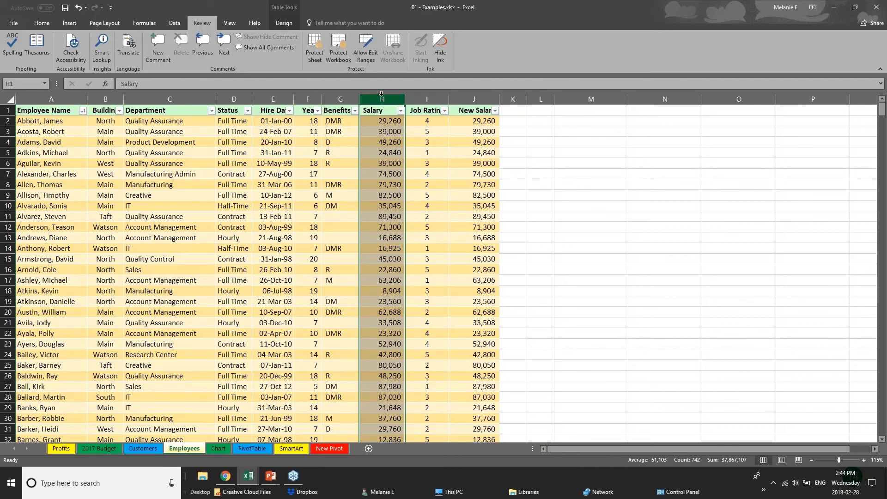
{"action": "left_click", "coordinate": [313, 55]}
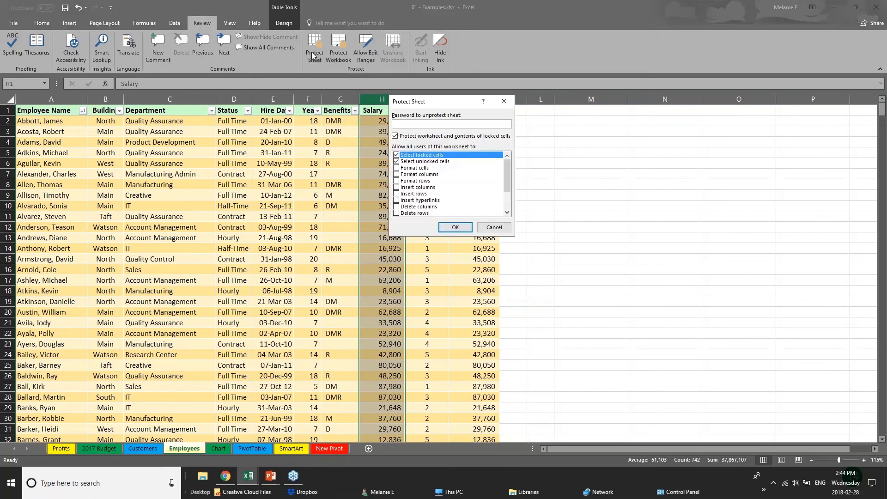
{"action": "type", "text": "p"}
{"action": "left_click", "coordinate": [455, 227]}
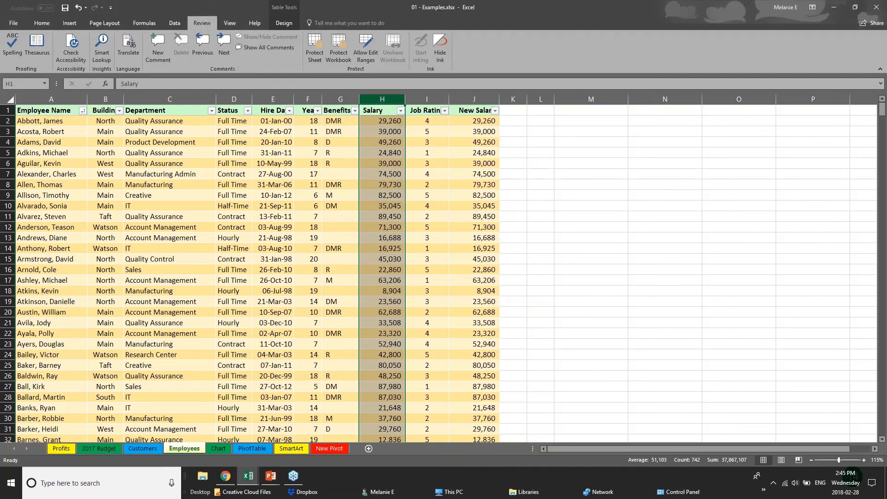
{"action": "left_click", "coordinate": [261, 373]}
{"action": "left_click", "coordinate": [316, 57]}
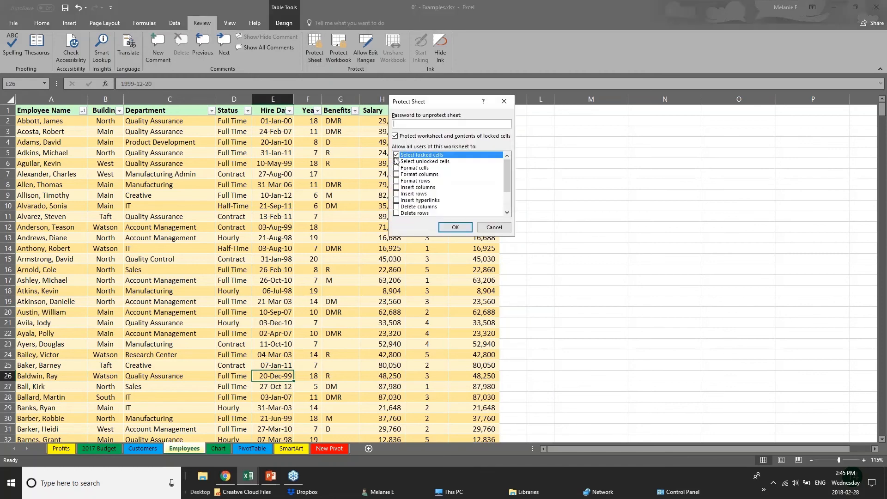
{"action": "type", "text": "••"}
{"action": "left_click", "coordinate": [396, 155]}
{"action": "left_click_drag", "start_coordinate": [504, 182], "coordinate": [505, 201]}
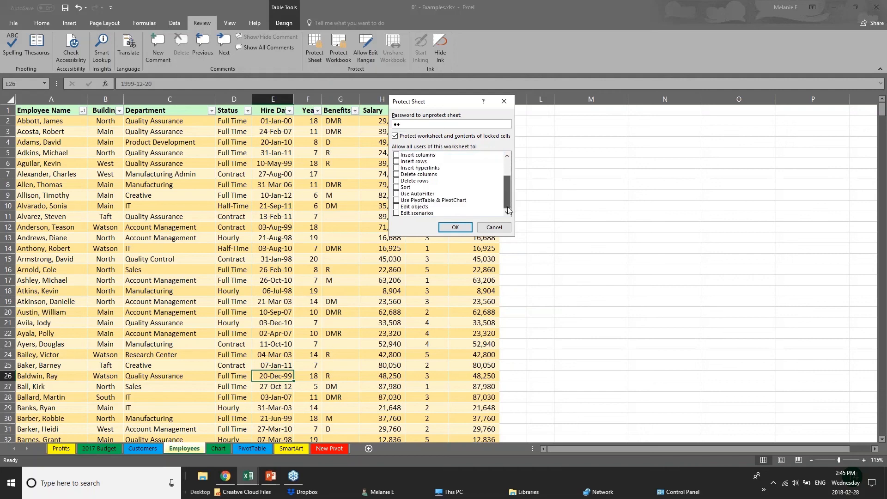
{"action": "left_click", "coordinate": [396, 206]}
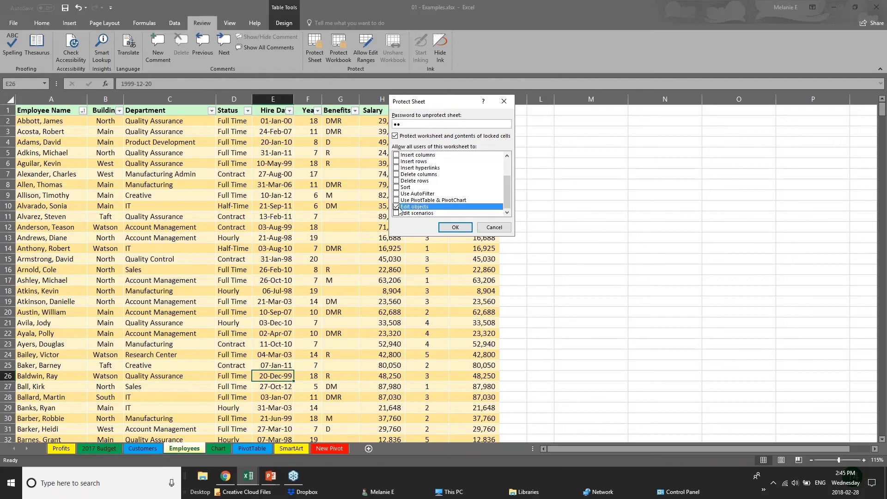
{"action": "left_click_drag", "start_coordinate": [506, 184], "coordinate": [506, 167]}
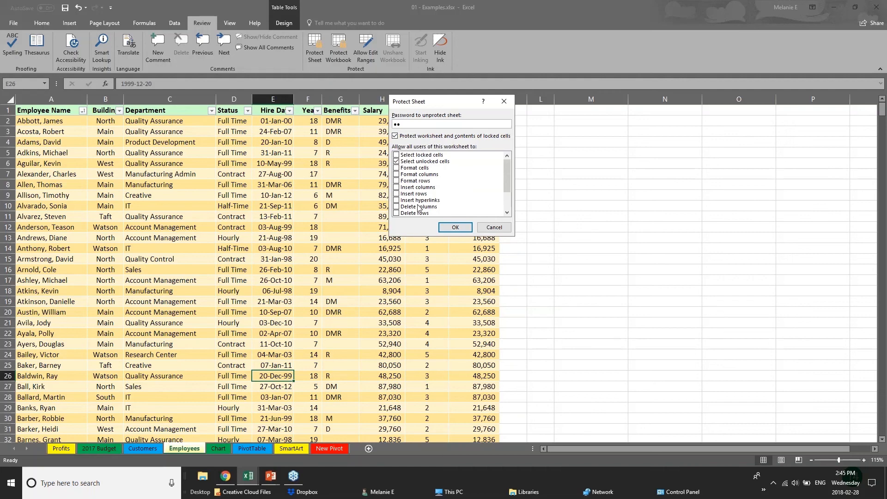
{"action": "left_click", "coordinate": [482, 227]}
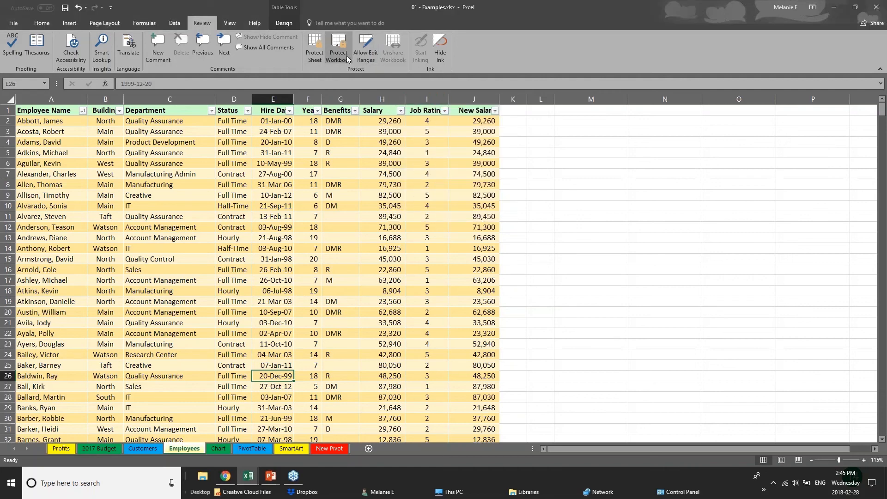
{"action": "left_click", "coordinate": [369, 165]}
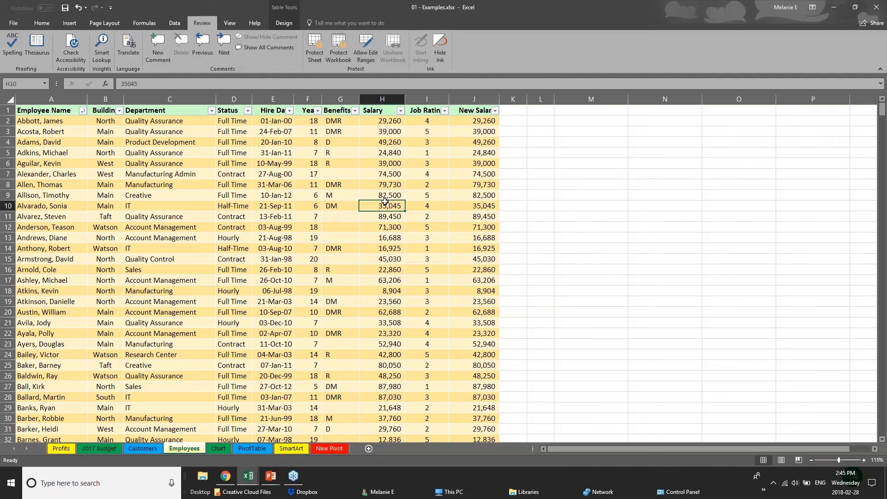
{"action": "left_click", "coordinate": [338, 60]}
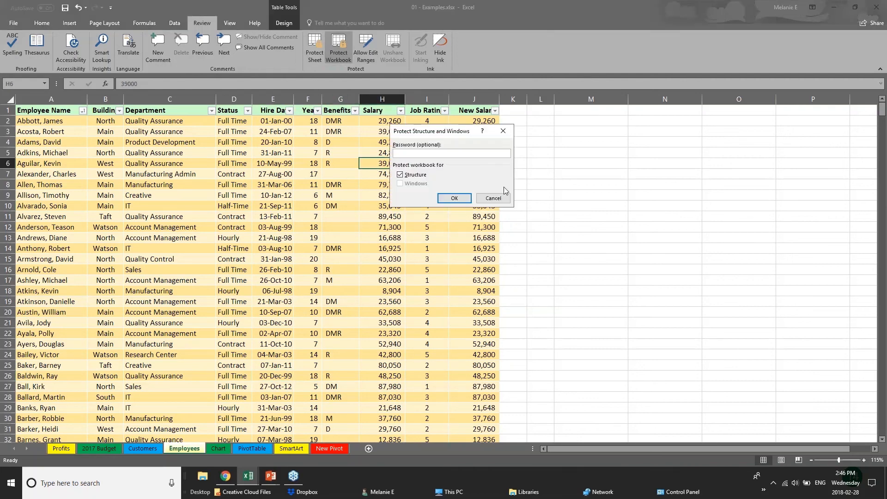
{"action": "left_click", "coordinate": [493, 197]}
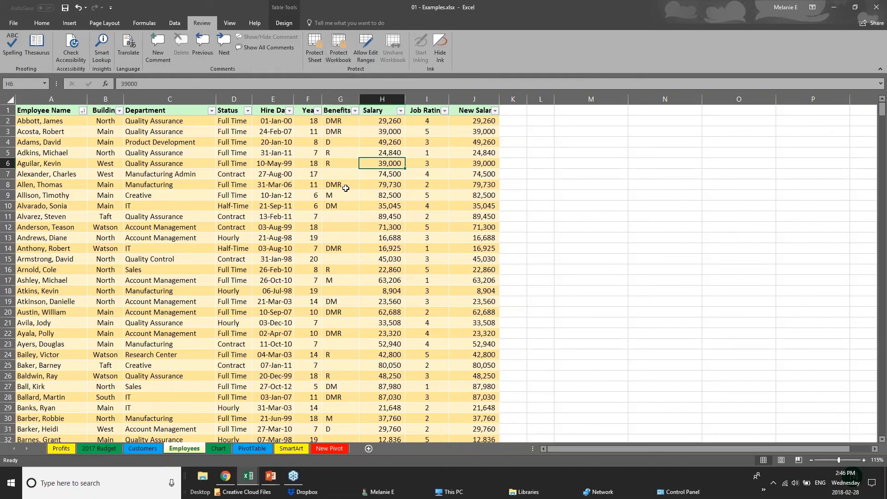
{"action": "left_click", "coordinate": [273, 99]}
{"action": "left_click", "coordinate": [315, 100]}
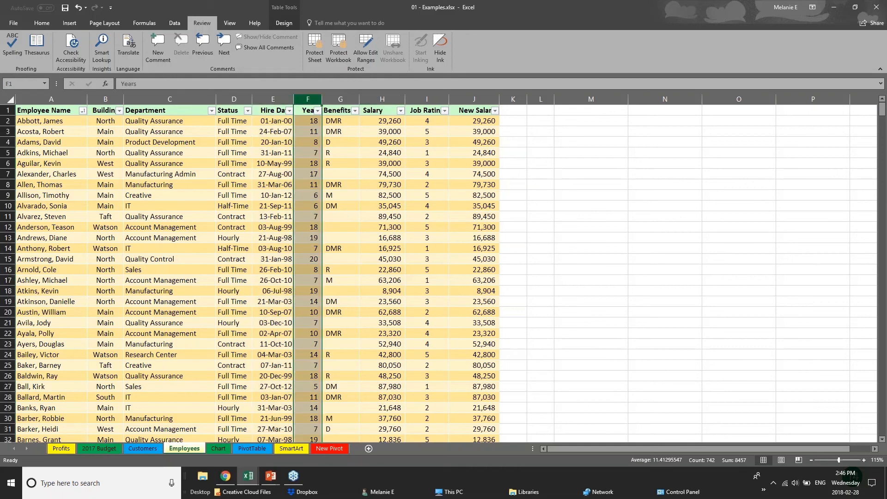
{"action": "left_click", "coordinate": [385, 102]}
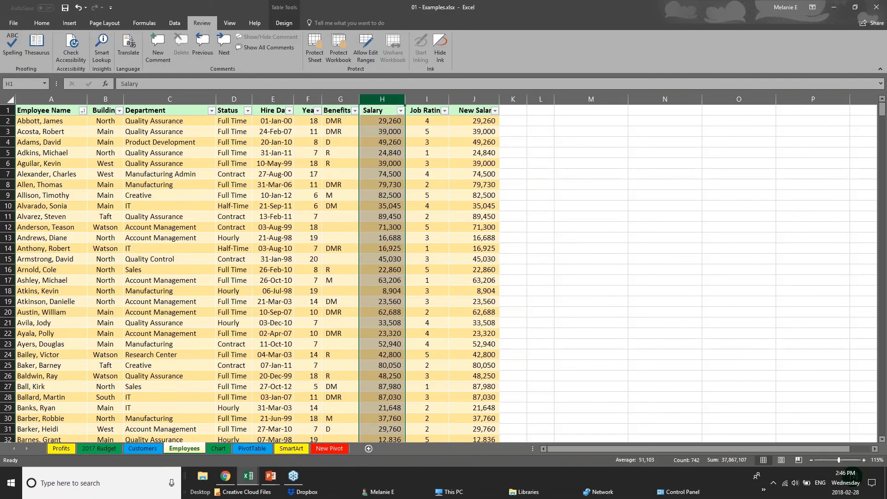
Step: Hide the Salary column H and the New Salary column J
{"action": "right_click", "coordinate": [387, 101]}
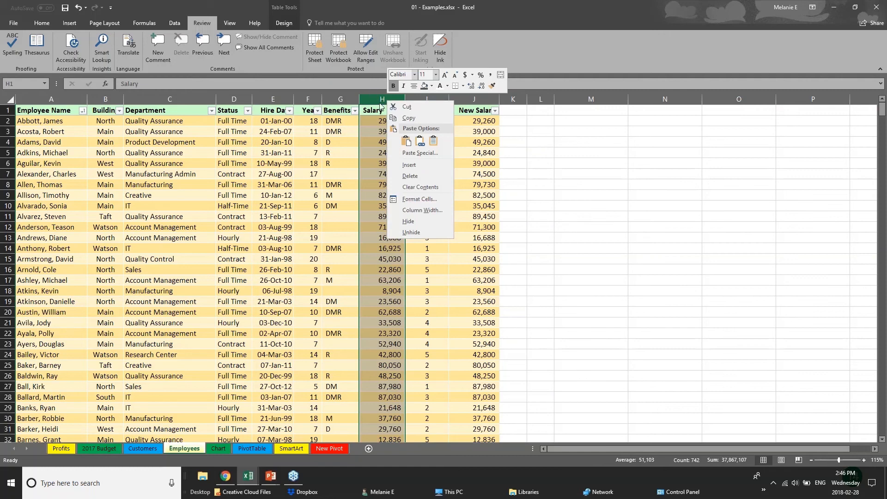
{"action": "left_click", "coordinate": [415, 221]}
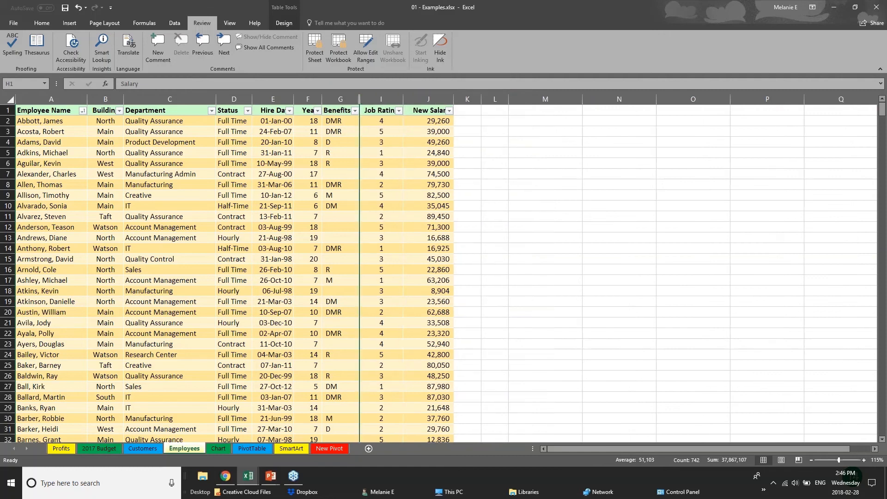
{"action": "left_click", "coordinate": [428, 99]}
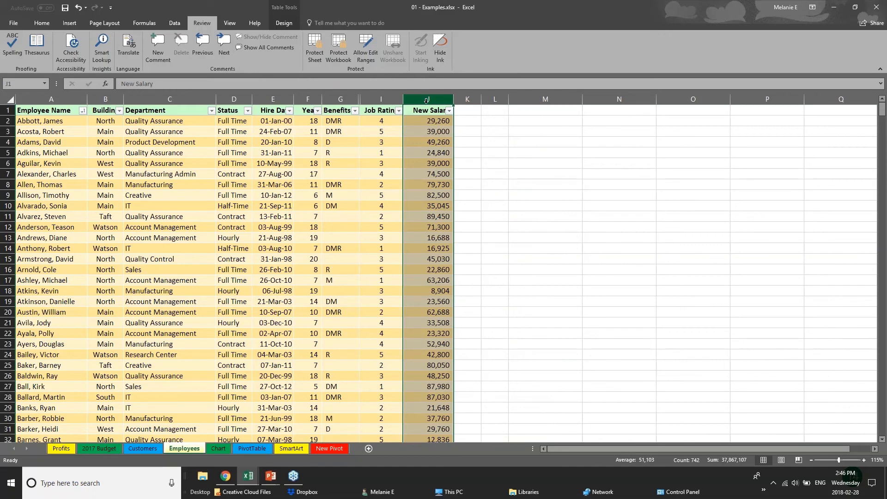
{"action": "right_click", "coordinate": [424, 101]}
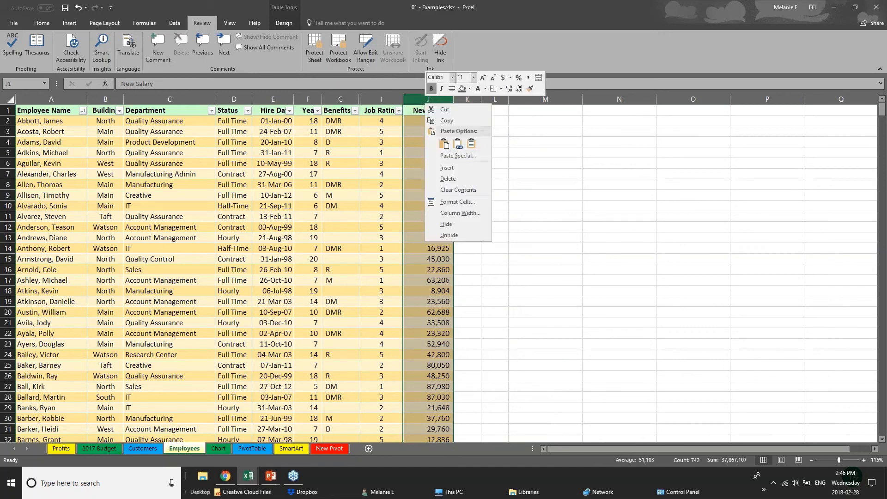
{"action": "left_click", "coordinate": [450, 224]}
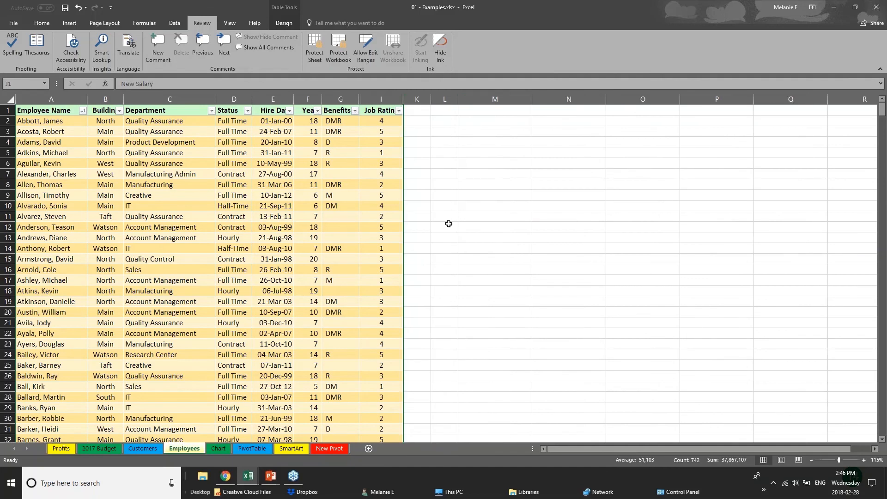
Step: Protect the workbook structure with a password
{"action": "left_click", "coordinate": [343, 45]}
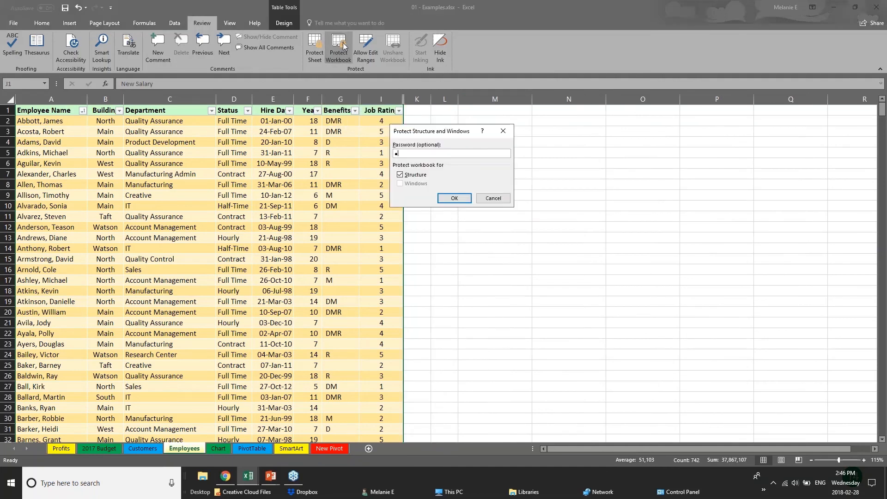
{"action": "key", "text": "Return"}
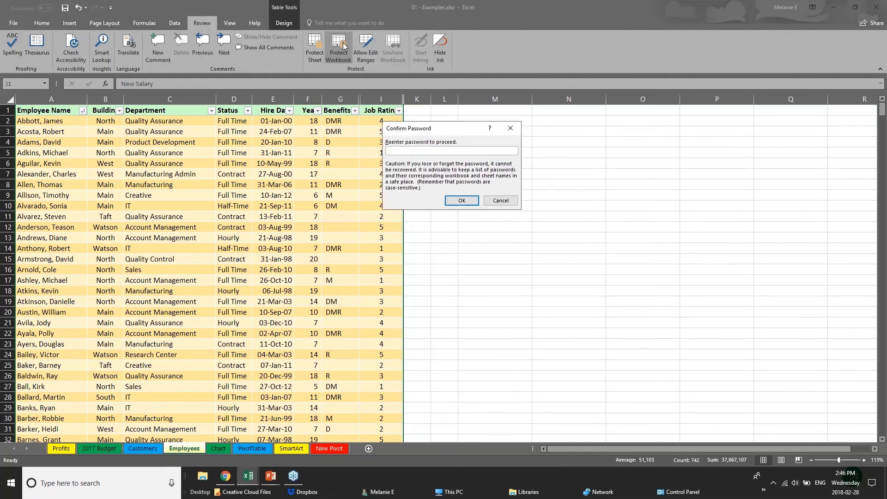
{"action": "type", "text": "pp"}
{"action": "key", "text": "Return"}
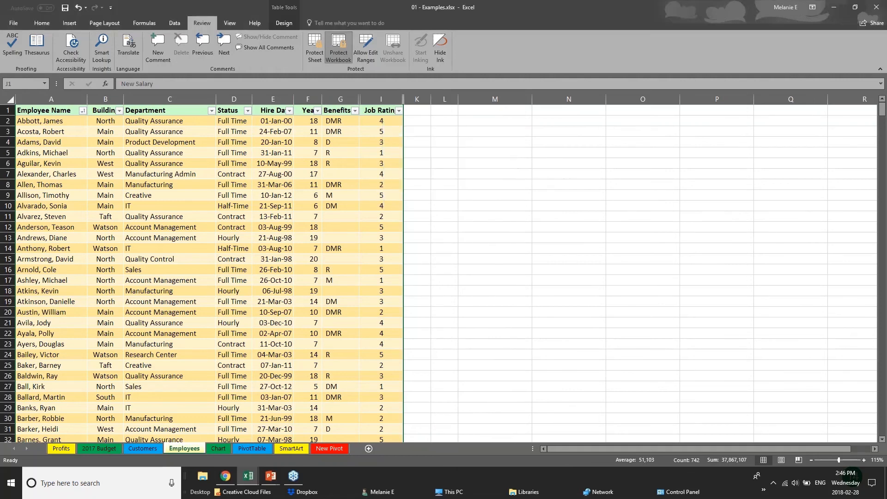
{"action": "left_click", "coordinate": [315, 195]}
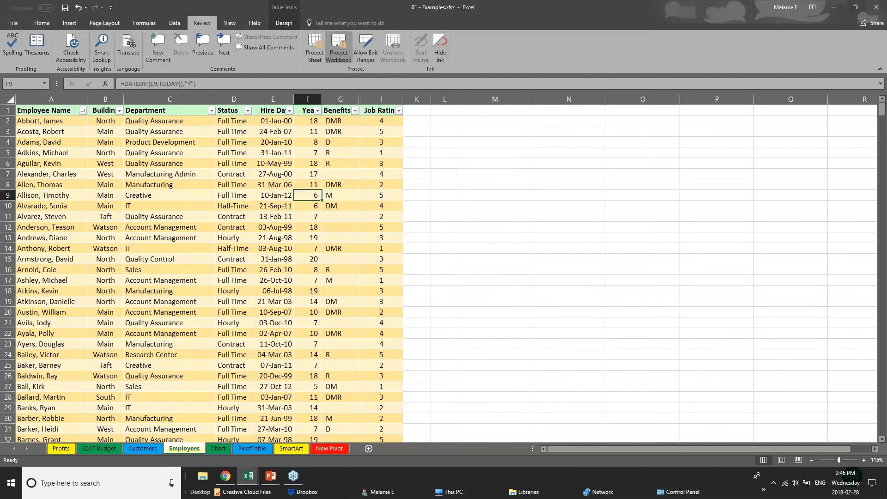
{"action": "left_click", "coordinate": [105, 121]}
{"action": "left_click", "coordinate": [110, 164]}
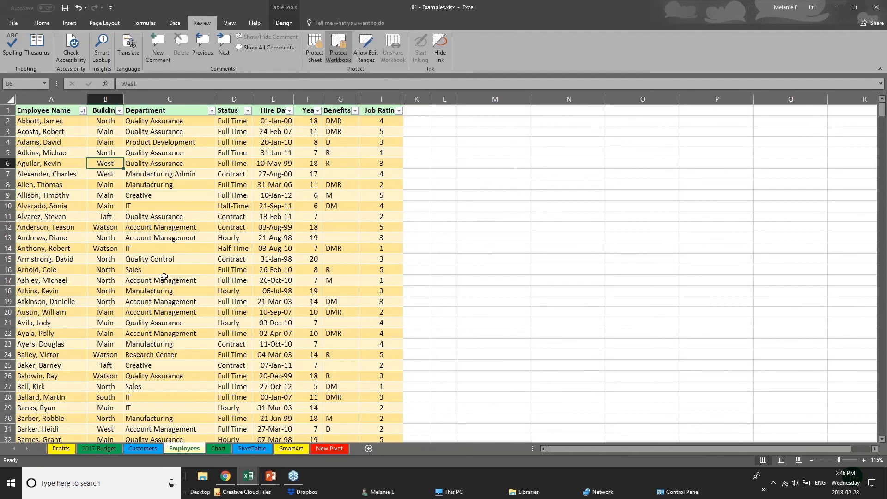
{"action": "left_click", "coordinate": [262, 258]}
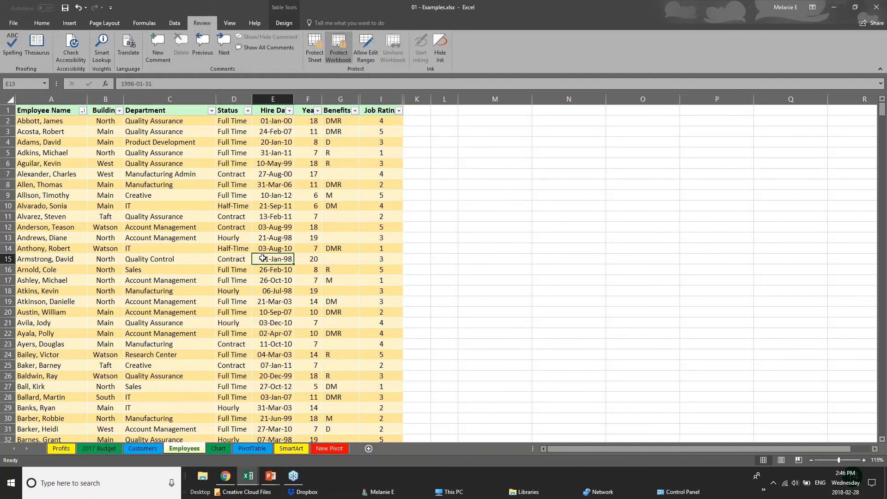
{"action": "left_click", "coordinate": [340, 96]}
{"action": "left_click", "coordinate": [275, 153]}
{"action": "left_click", "coordinate": [157, 163]}
{"action": "left_click", "coordinate": [153, 233]}
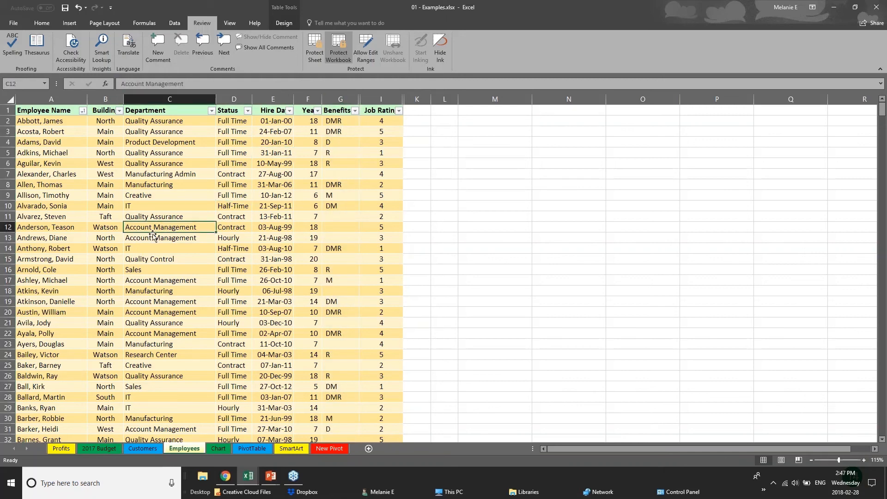
{"action": "scroll", "coordinate": [153, 234], "scroll_direction": "down", "scroll_amount": 10}
{"action": "scroll", "coordinate": [153, 234], "scroll_direction": "up", "scroll_amount": 10}
{"action": "right_click", "coordinate": [169, 96]}
{"action": "key", "text": "Escape"}
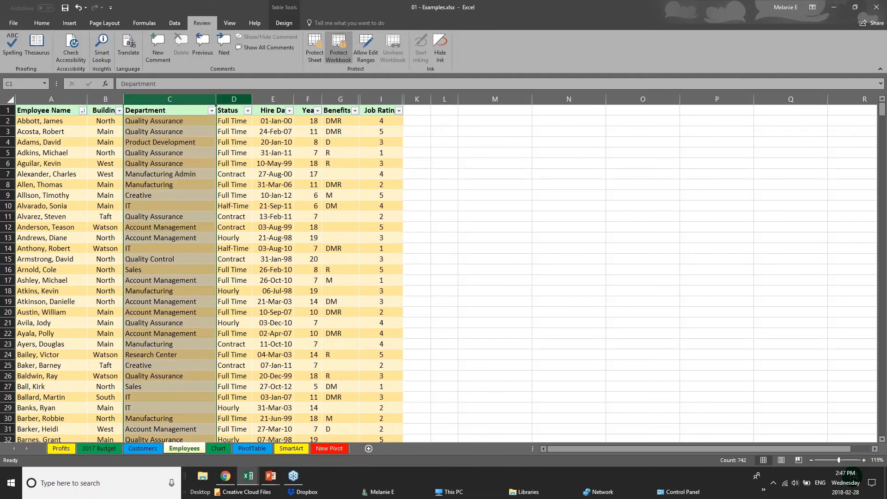
{"action": "right_click", "coordinate": [231, 98]}
{"action": "key", "text": "Escape"}
{"action": "right_click", "coordinate": [315, 99]}
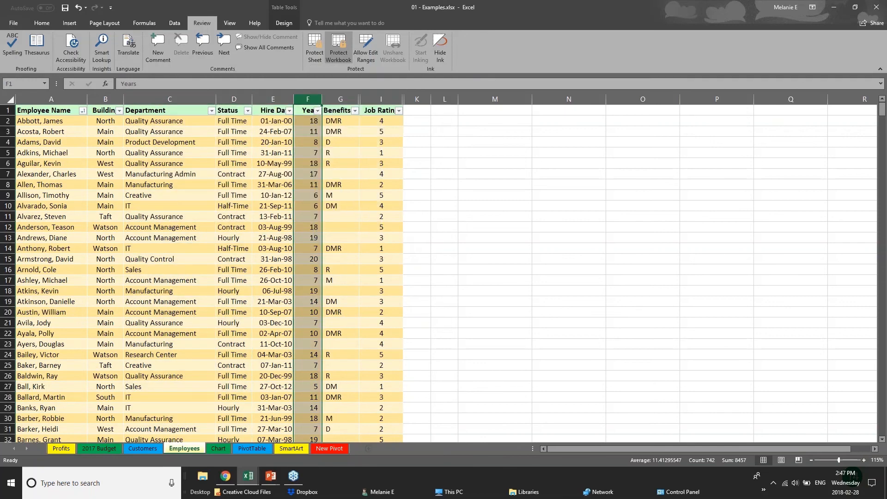
{"action": "left_click", "coordinate": [353, 233]}
{"action": "right_click", "coordinate": [350, 99]}
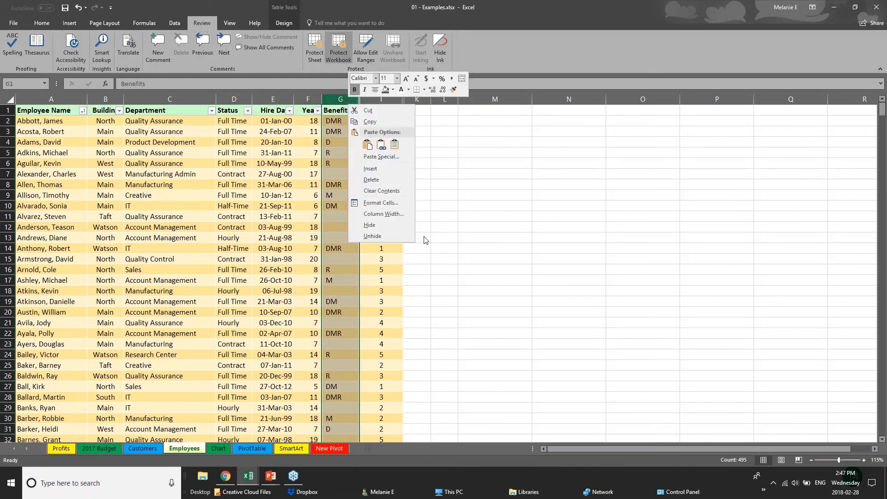
{"action": "key", "text": "Escape"}
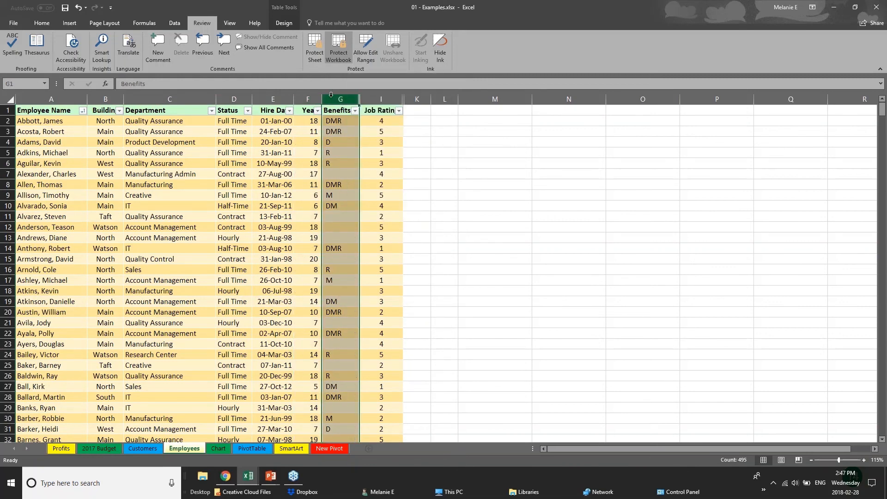
{"action": "right_click", "coordinate": [326, 101]}
{"action": "key", "text": "Escape"}
{"action": "left_click", "coordinate": [170, 98]}
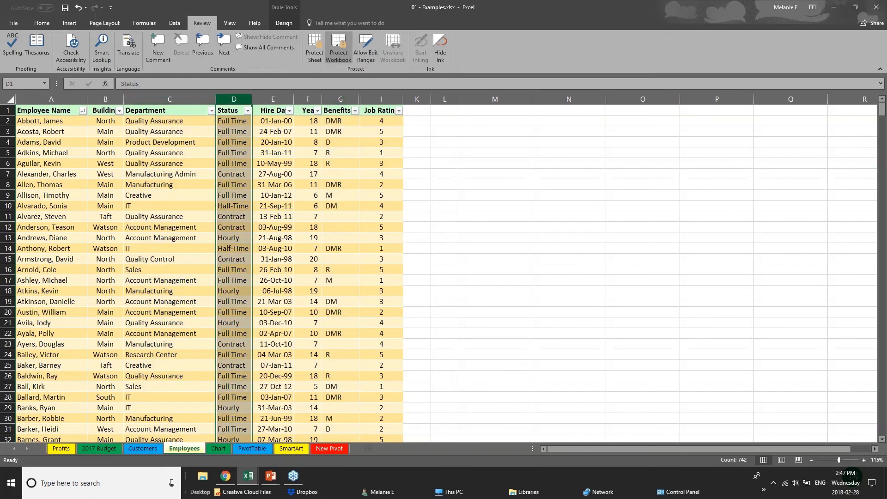
Step: Select the Hire Date column and flip through the 2017 Budget, Chart and PivotTable sheets
{"action": "left_click", "coordinate": [279, 98]}
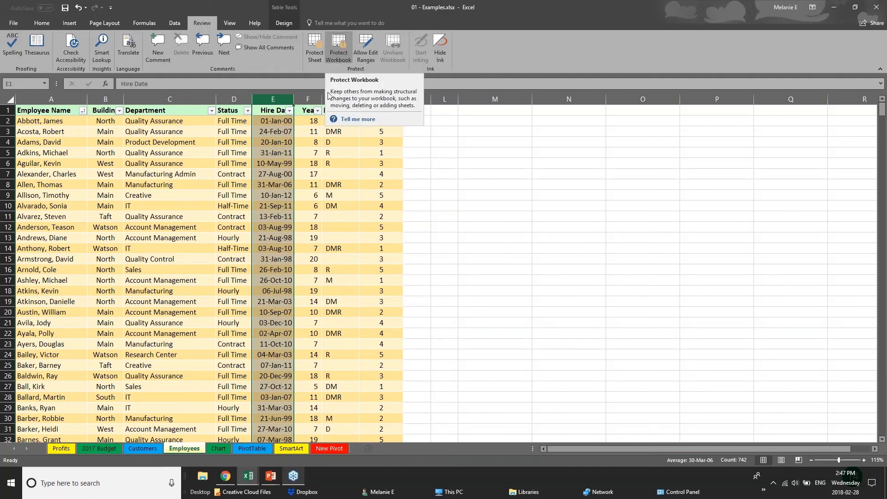
{"action": "left_click", "coordinate": [100, 450]}
{"action": "left_click", "coordinate": [185, 448]}
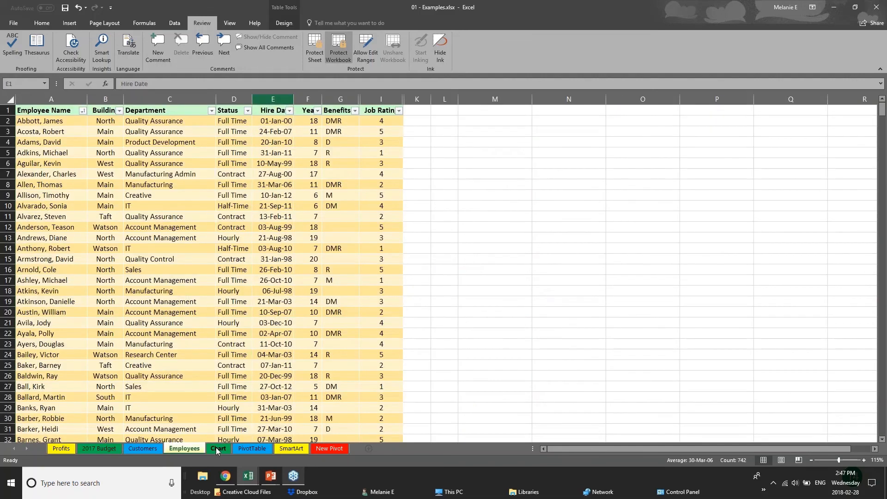
{"action": "left_click", "coordinate": [215, 448]}
{"action": "left_click", "coordinate": [247, 450]}
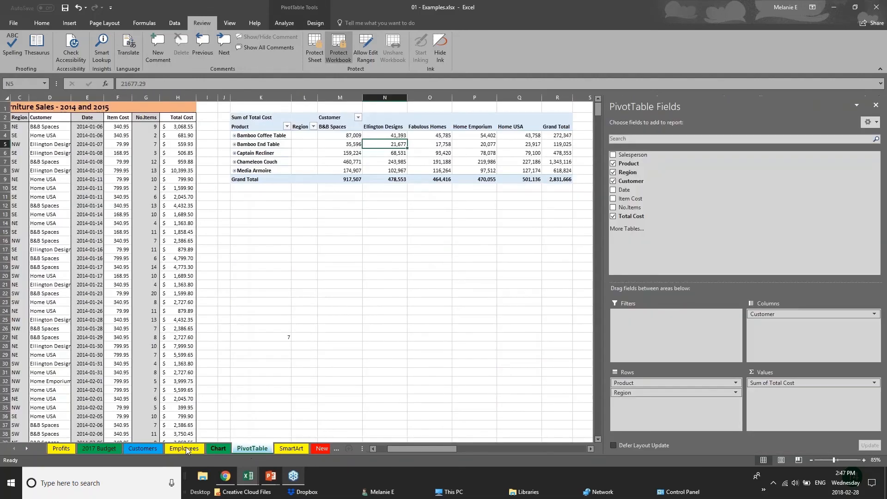
Step: Check the Employees tab's greyed-out options, then open the Unprotect Workbook password prompt
{"action": "left_click", "coordinate": [137, 447]}
{"action": "left_click", "coordinate": [165, 450]}
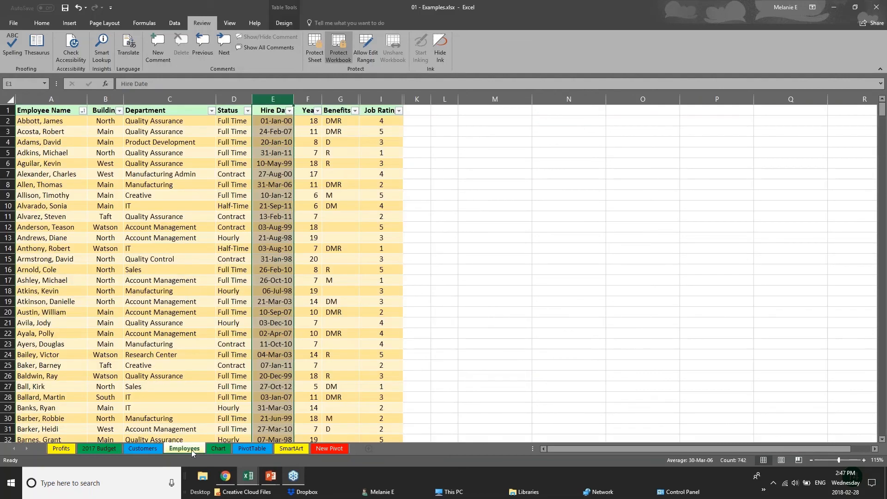
{"action": "right_click", "coordinate": [190, 449]}
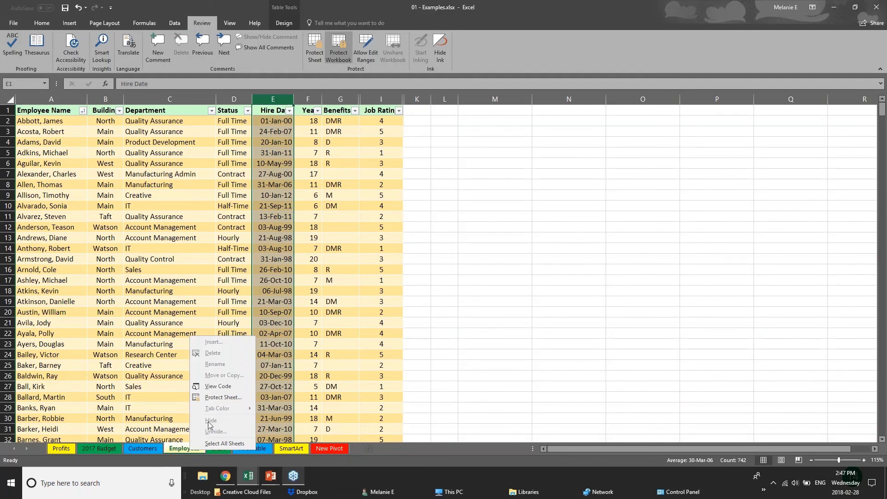
{"action": "left_click", "coordinate": [343, 54]}
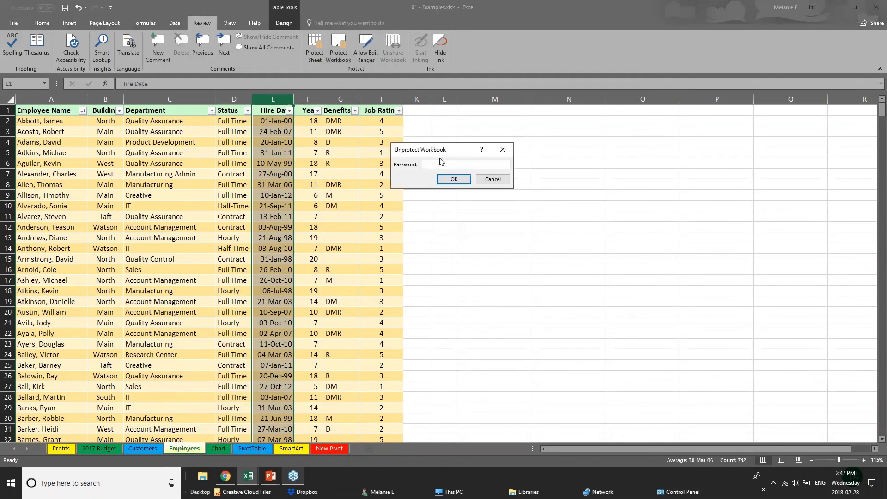
Step: Unprotect the workbook with its password and hide the Employees sheet
{"action": "type", "text": "••"}
{"action": "key", "text": "Return"}
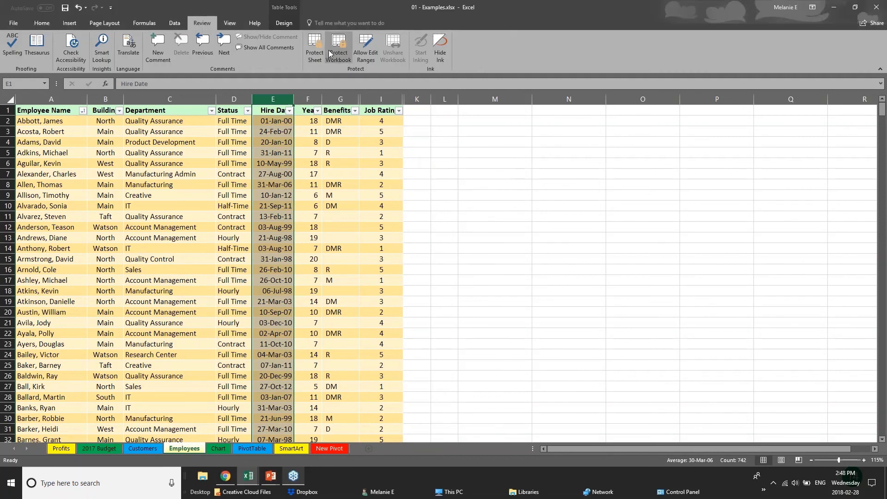
{"action": "right_click", "coordinate": [201, 451]}
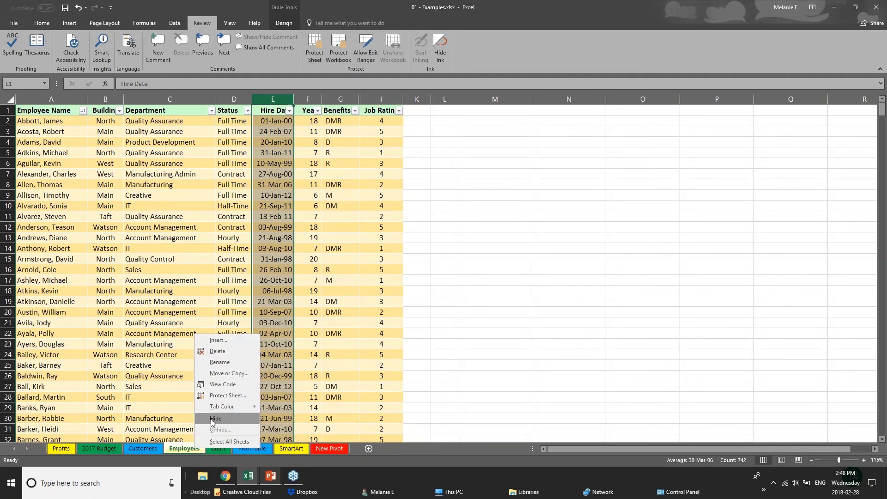
{"action": "left_click", "coordinate": [214, 419]}
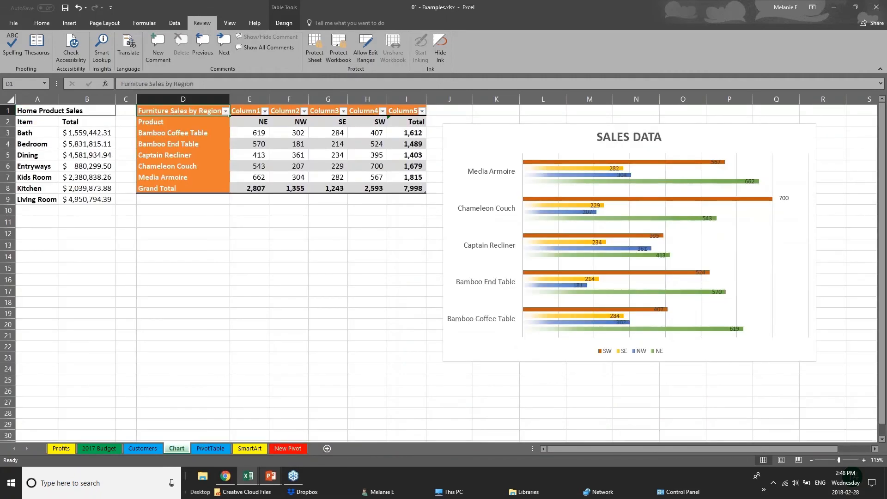
Step: Protect the workbook structure again, entering and confirming a password
{"action": "left_click", "coordinate": [341, 55]}
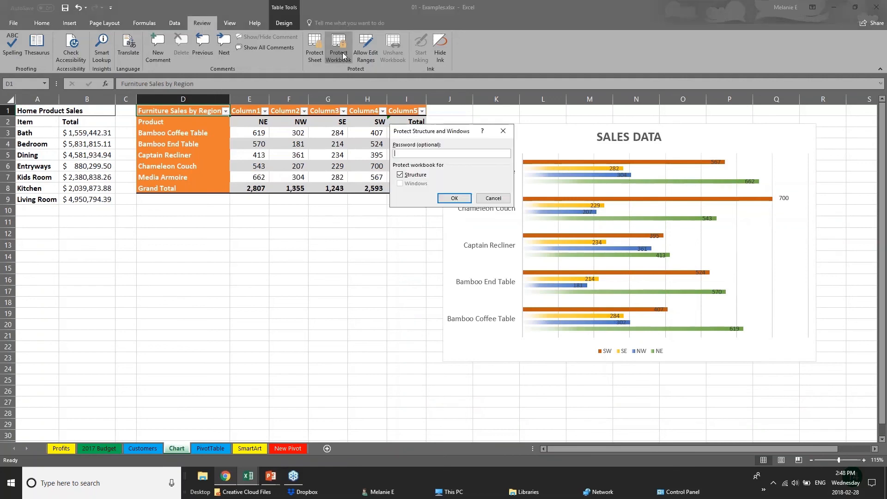
{"action": "type", "text": "pa"}
{"action": "key", "text": "Return"}
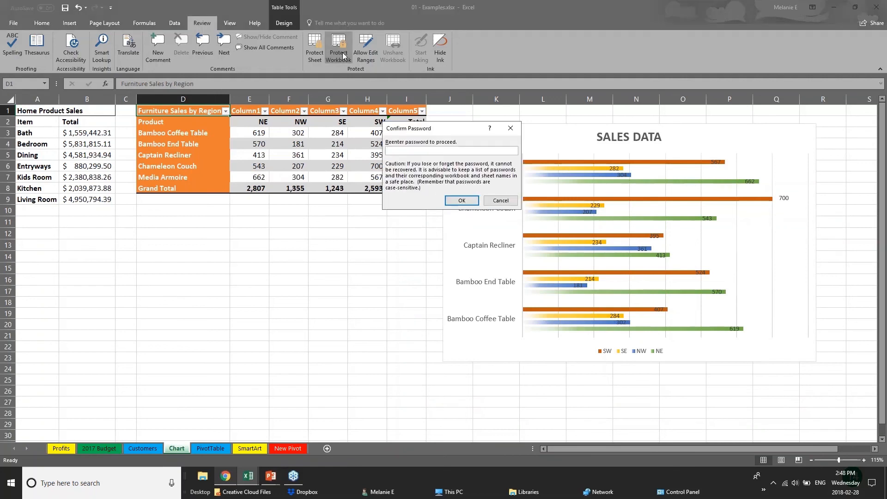
{"action": "type", "text": "pa"}
{"action": "key", "text": "Return"}
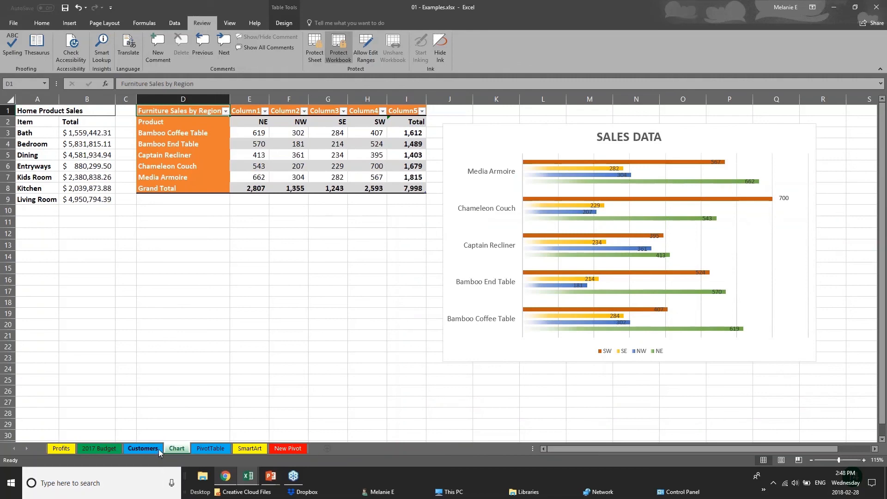
Step: Confirm the PivotTable sheet's tab options are locked, then move to the Chart sheet
{"action": "left_click", "coordinate": [142, 448]}
{"action": "right_click", "coordinate": [211, 448]}
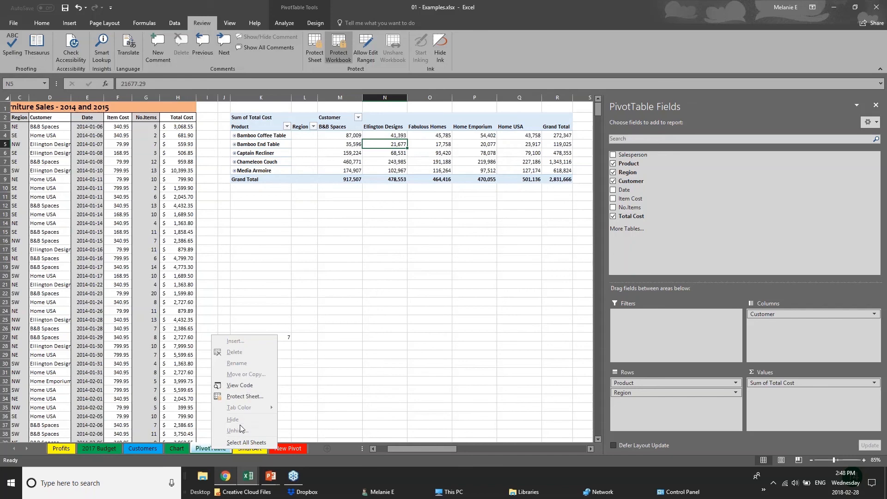
{"action": "left_click", "coordinate": [145, 440]}
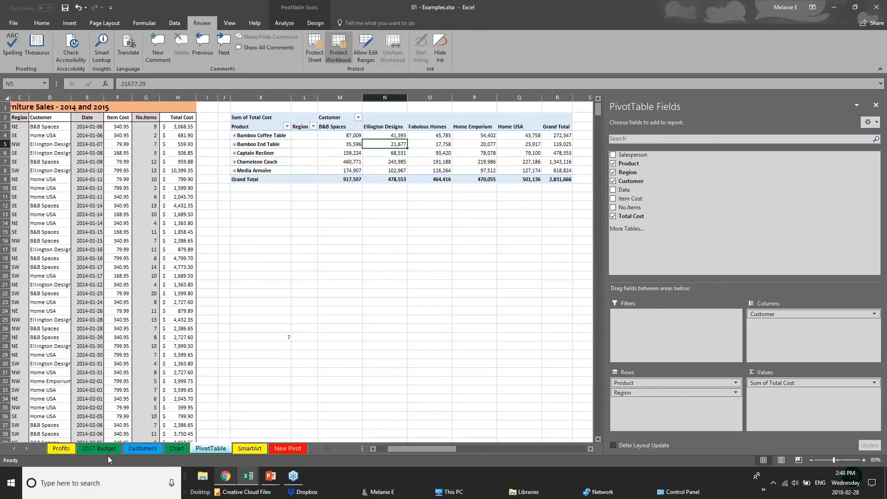
{"action": "left_click", "coordinate": [152, 448]}
{"action": "left_click", "coordinate": [176, 448]}
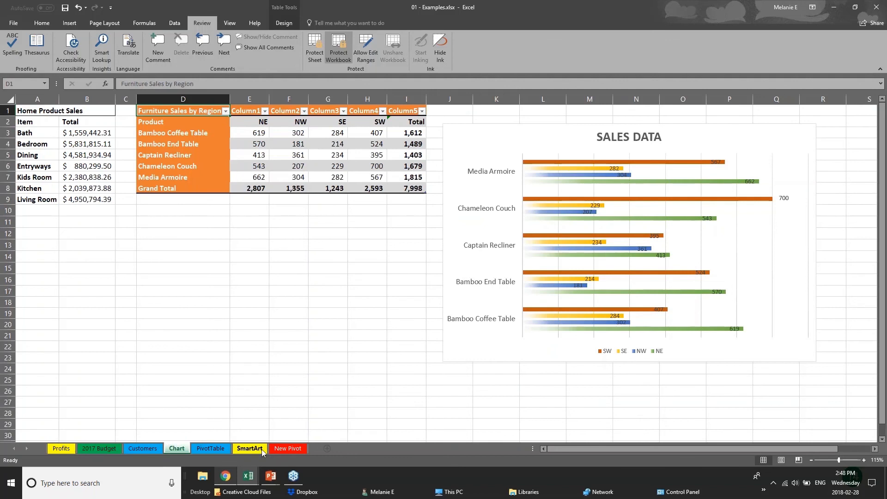
Step: Unprotect the workbook structure by entering its password
{"action": "left_click", "coordinate": [338, 46]}
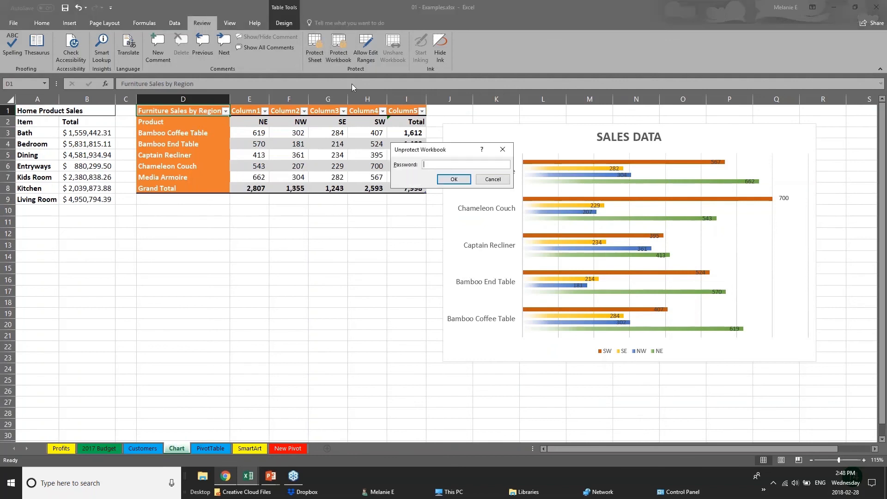
{"action": "type", "text": "••"}
{"action": "key", "text": "Return"}
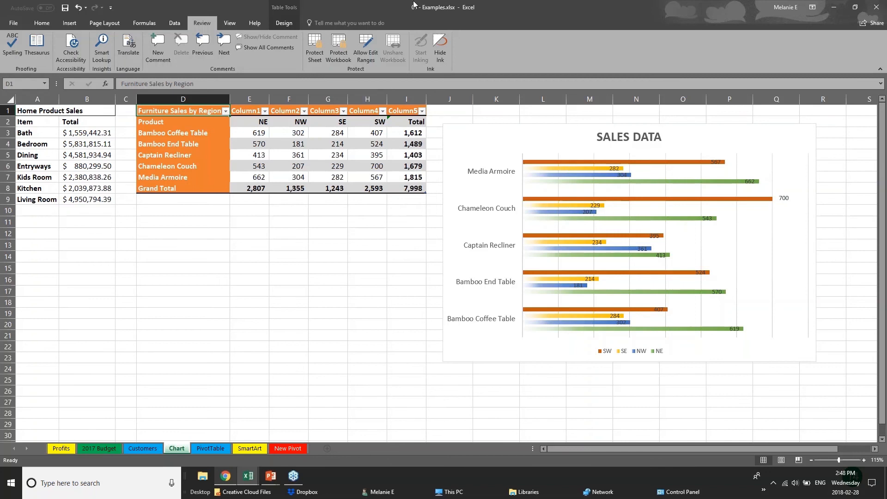
Step: Share the workbook by uploading it to OneDrive - Personal
{"action": "left_click", "coordinate": [271, 475]}
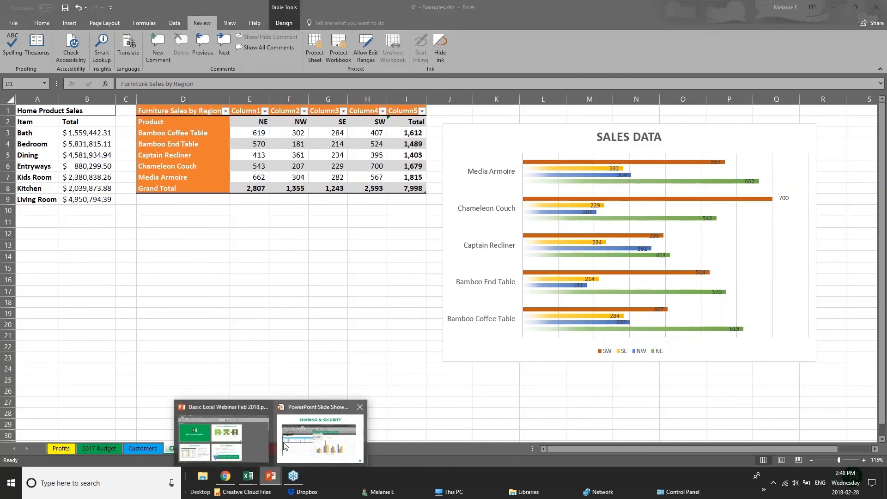
{"action": "left_click", "coordinate": [876, 7]}
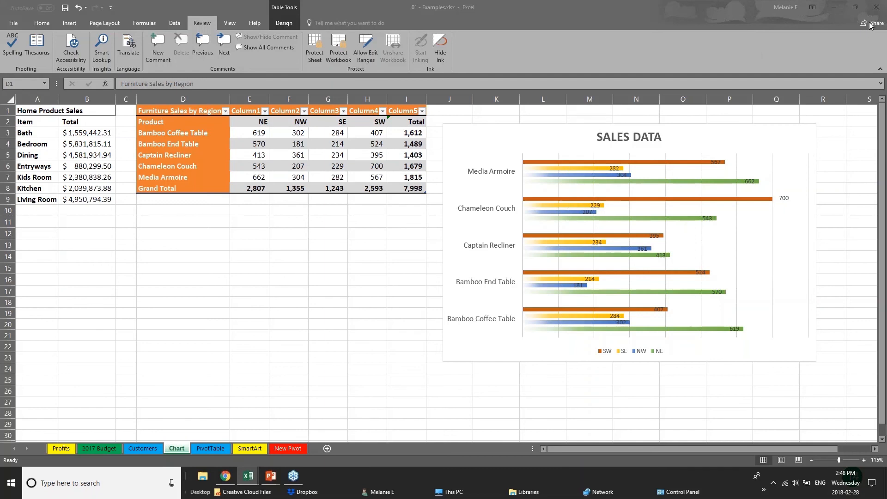
{"action": "left_click", "coordinate": [867, 24]}
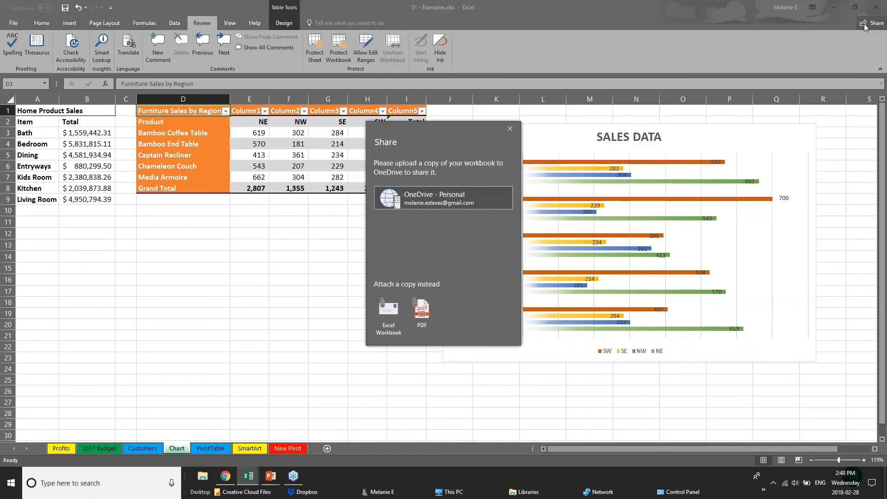
{"action": "left_click", "coordinate": [388, 200]}
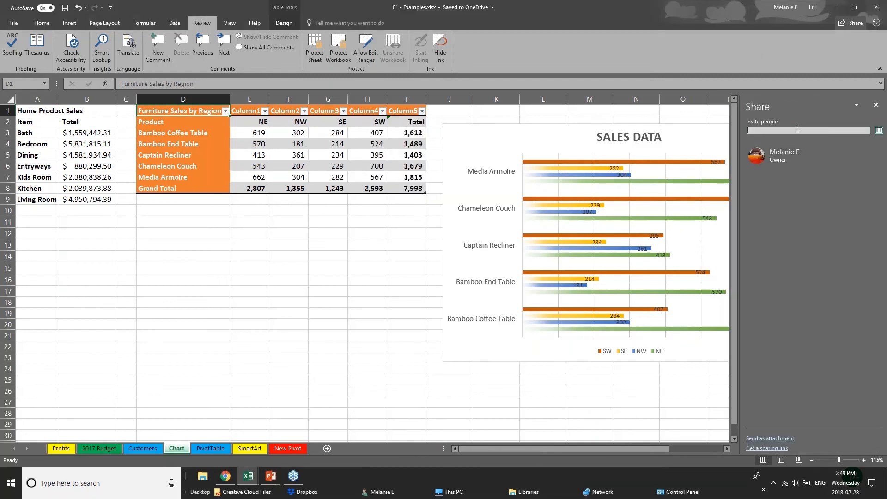
Step: Try inviting a contact with Can edit permission, close the Share pane, and return to the PowerPoint slide show
{"action": "type", "text": "cheryl"}
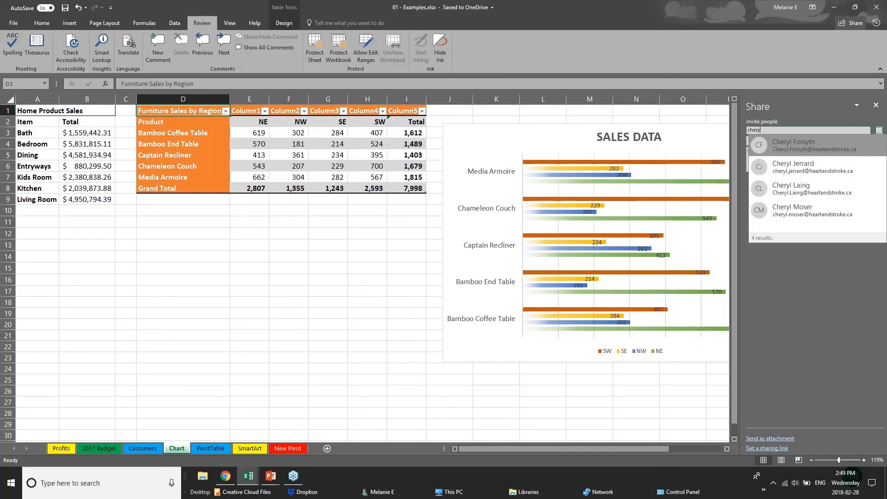
{"action": "left_click", "coordinate": [833, 192]}
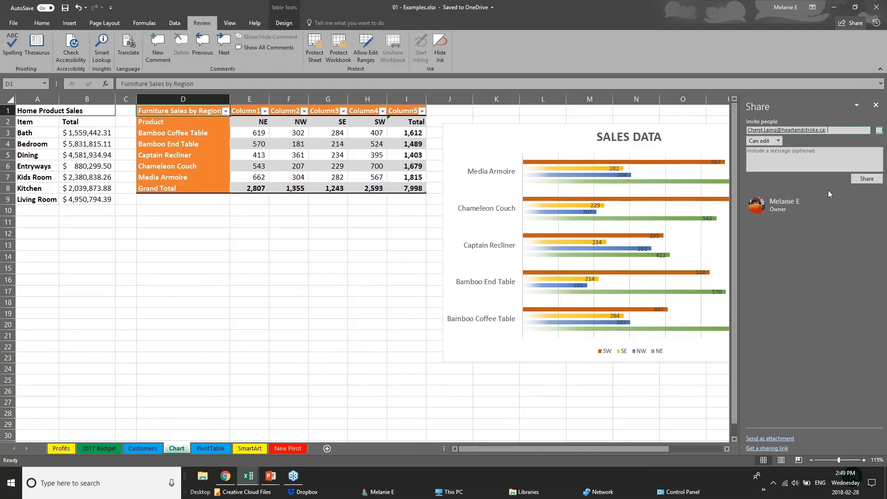
{"action": "left_click", "coordinate": [768, 140]}
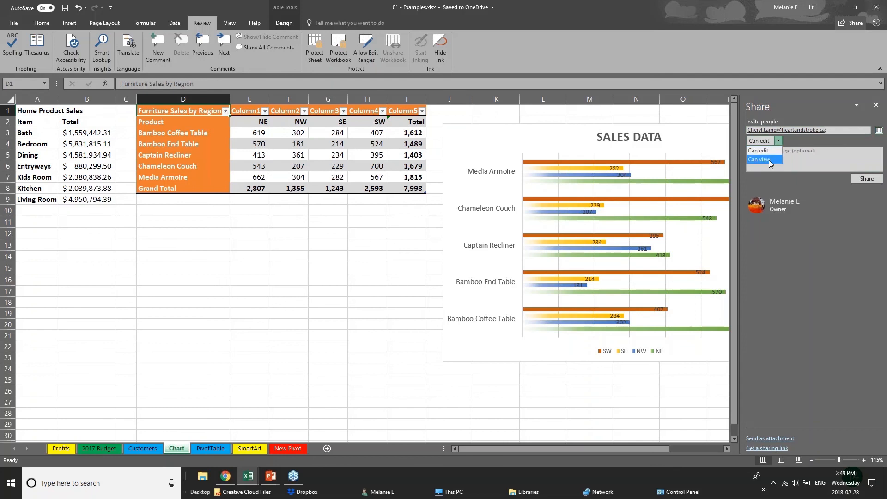
{"action": "left_click", "coordinate": [823, 218]}
{"action": "left_click", "coordinate": [876, 106]}
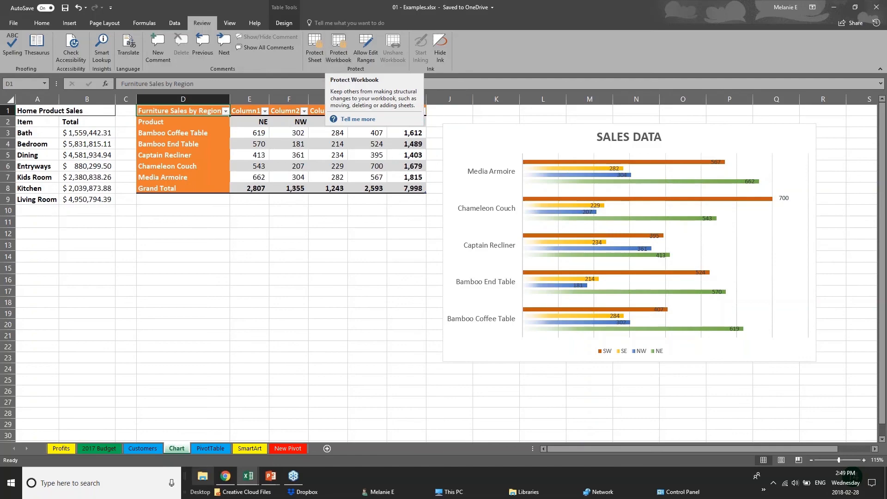
{"action": "left_click", "coordinate": [271, 475]}
{"action": "left_click", "coordinate": [284, 453]}
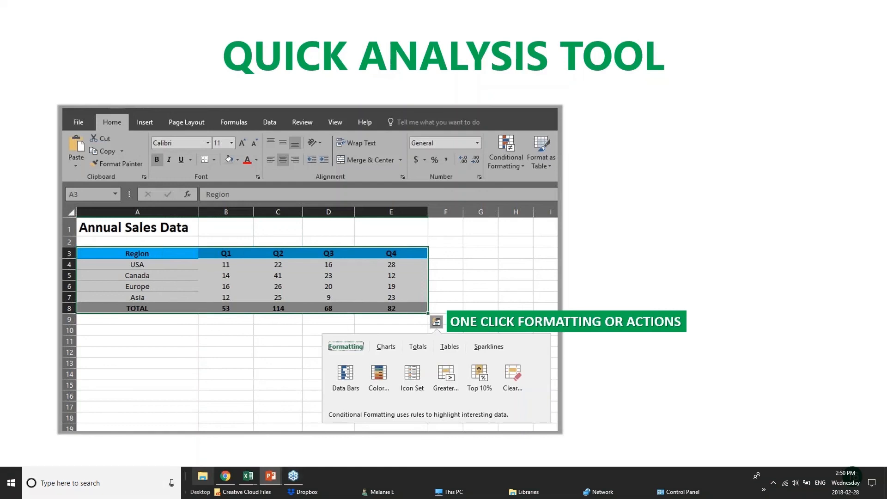
Step: In the Webinar Sample Workbook, select the Annual Sales Data table from Region to TOTAL
{"action": "mouse_move", "coordinate": [253, 482]}
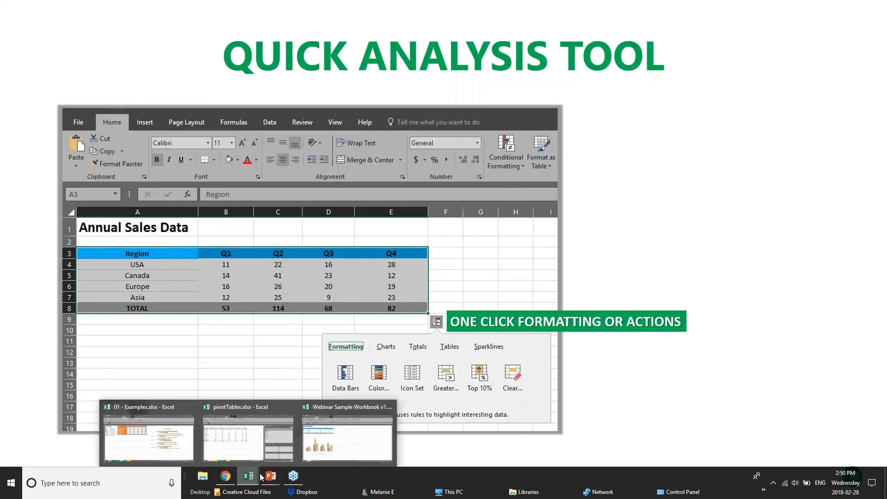
{"action": "left_click", "coordinate": [355, 439]}
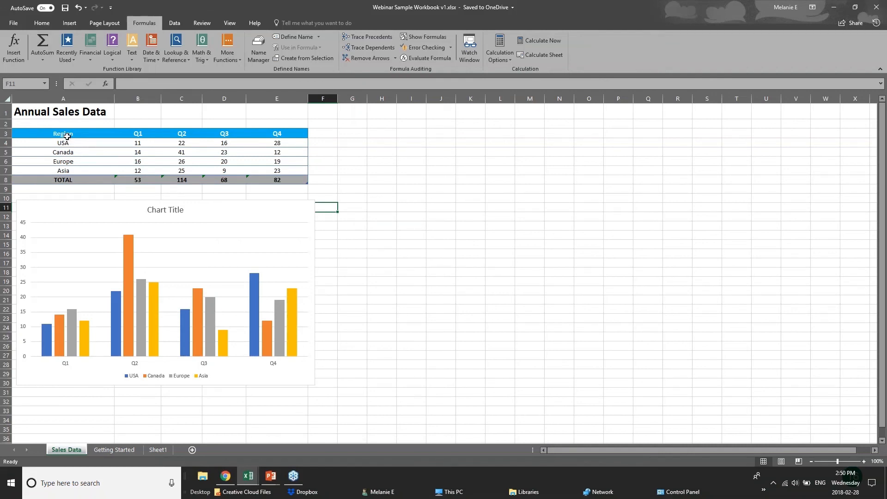
{"action": "left_click_drag", "start_coordinate": [65, 134], "coordinate": [294, 177]}
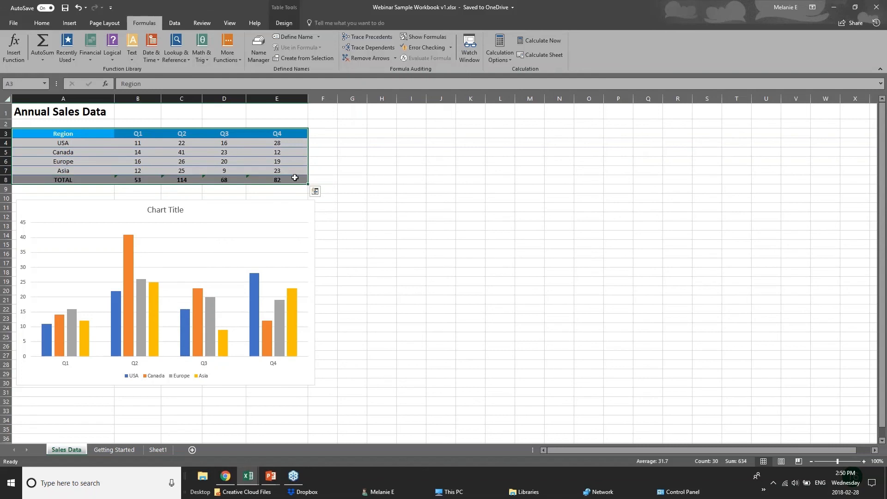
Step: Try Quick Analysis totals, color scale and data bars on the sales figures
{"action": "left_click", "coordinate": [315, 191]}
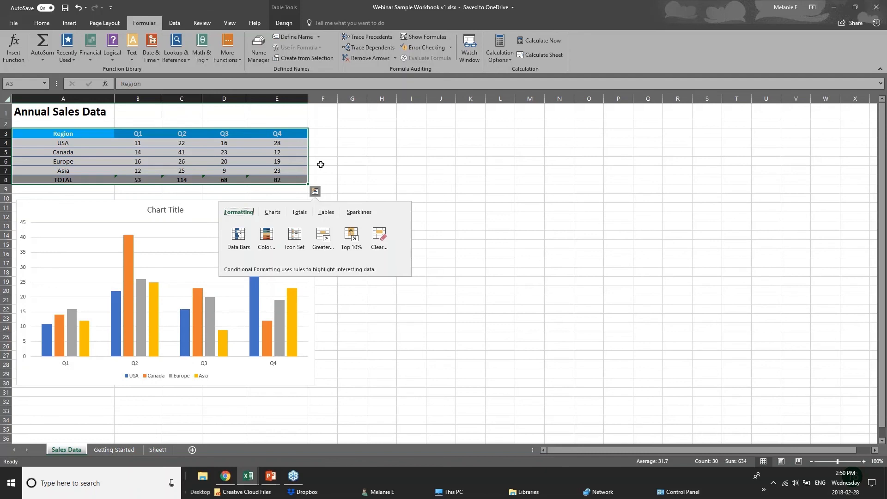
{"action": "left_click", "coordinate": [300, 212]}
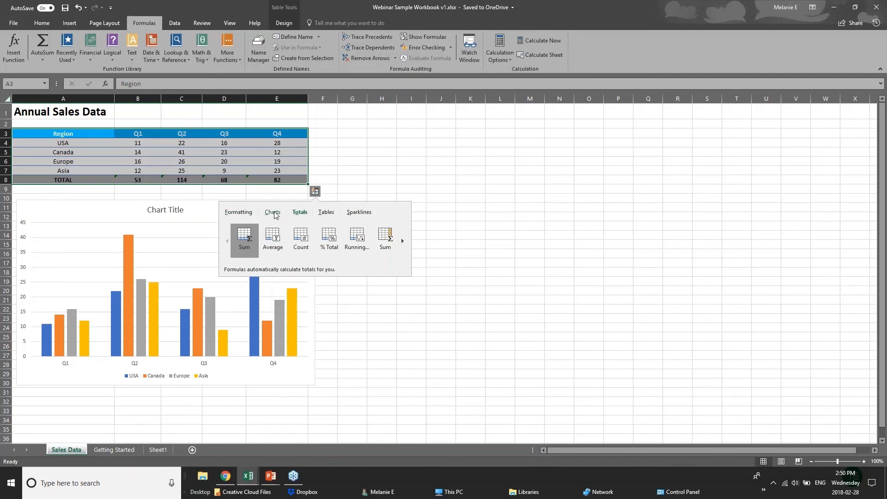
{"action": "left_click", "coordinate": [238, 213]}
{"action": "left_click", "coordinate": [266, 240]}
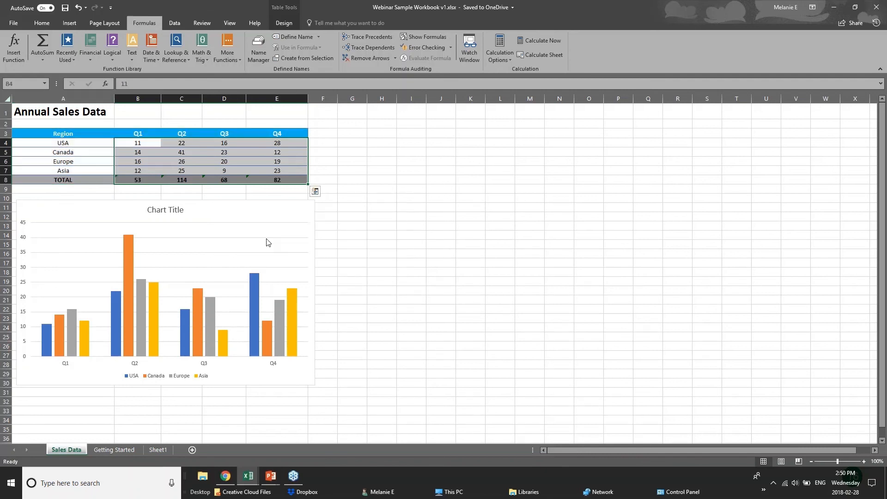
{"action": "left_click", "coordinate": [315, 190]}
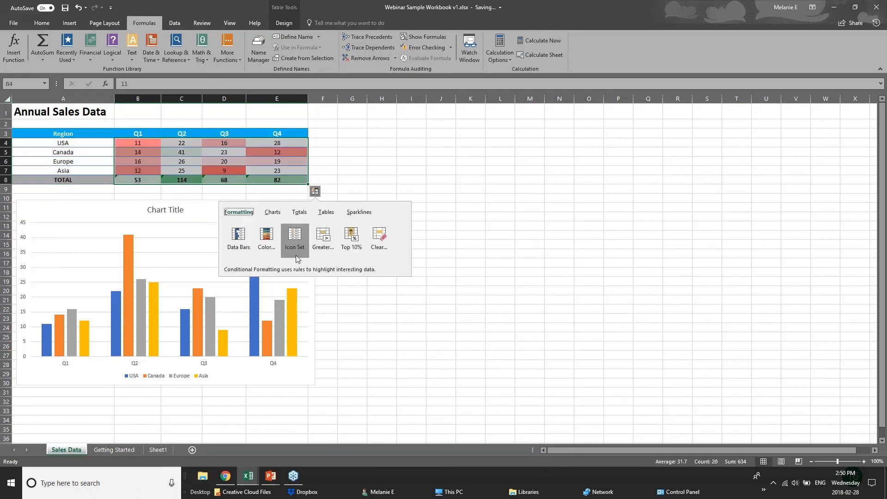
{"action": "left_click", "coordinate": [235, 240]}
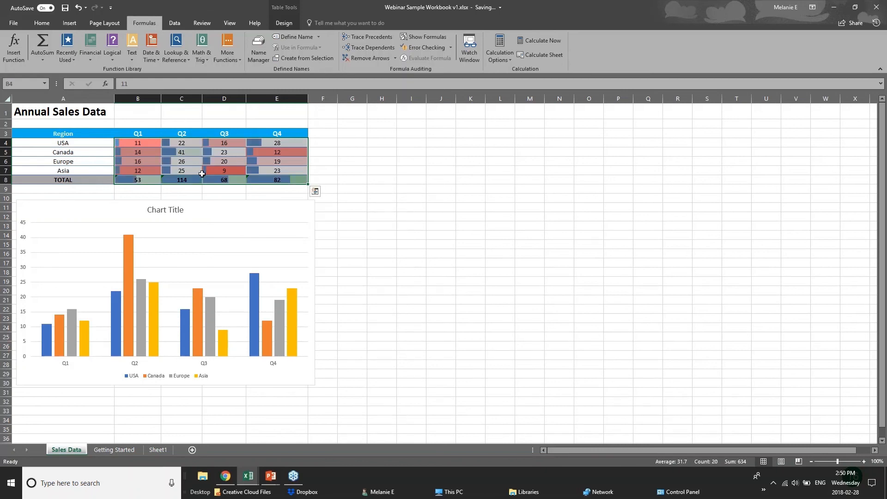
{"action": "left_click", "coordinate": [315, 191]}
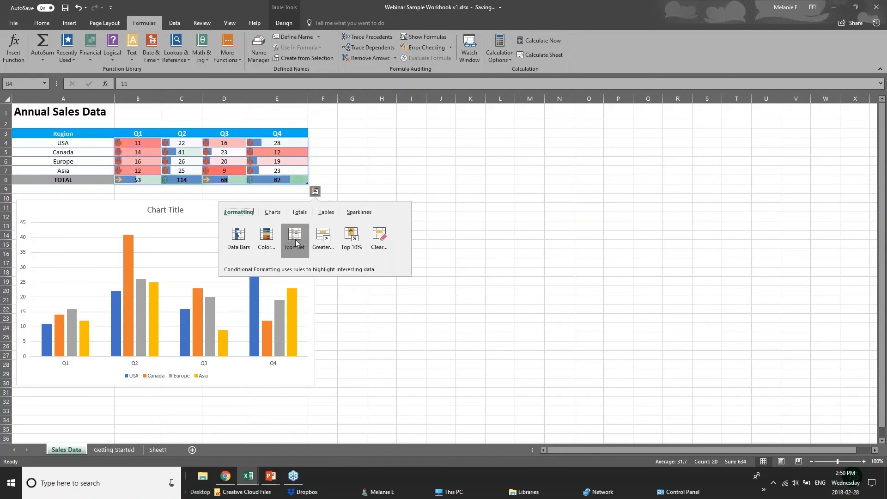
Step: Highlight sales values greater than 40 using Quick Analysis
{"action": "left_click", "coordinate": [323, 245]}
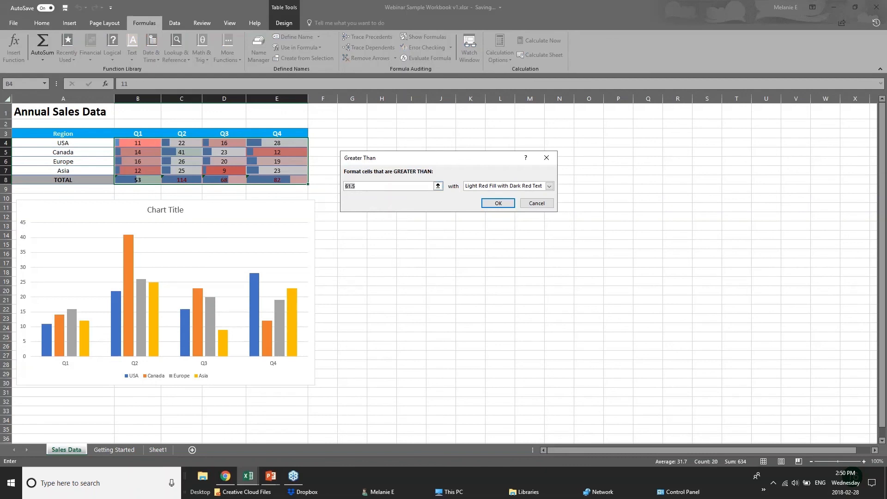
{"action": "type", "text": "40"}
{"action": "key", "text": "Return"}
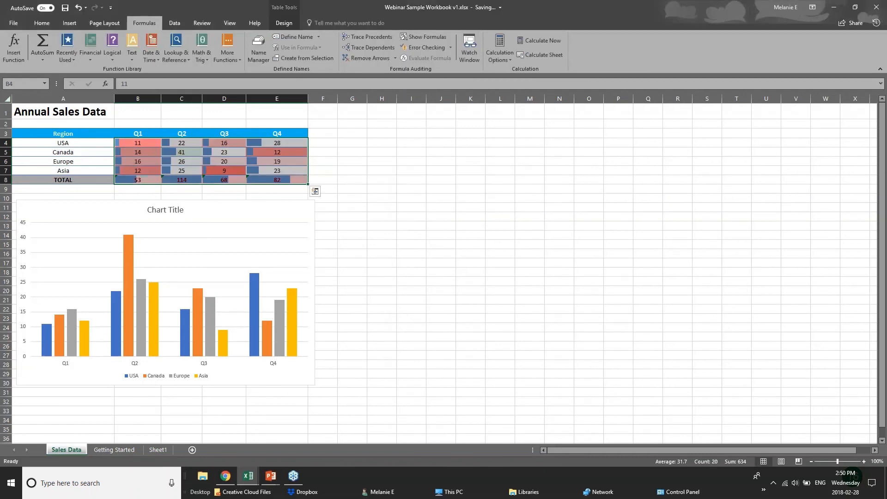
Step: Reselect the Region table and preview Quick Analysis chart suggestions without inserting one
{"action": "left_click", "coordinate": [302, 200]}
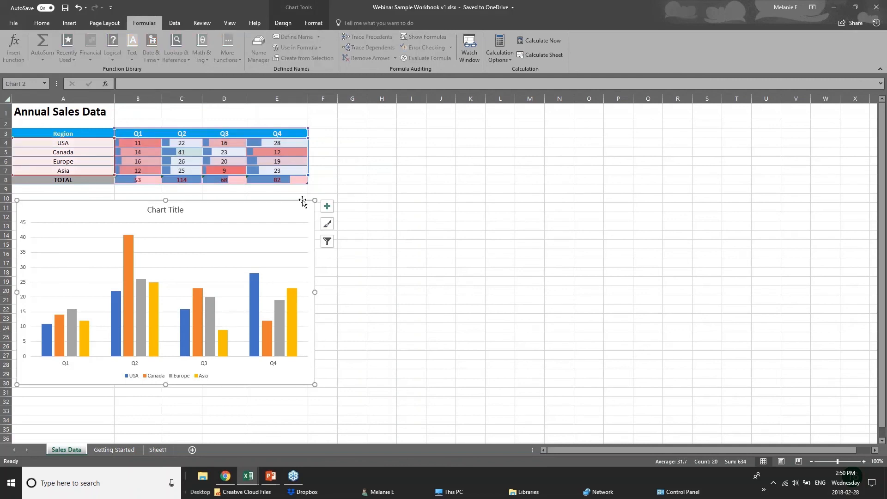
{"action": "left_click", "coordinate": [255, 181]}
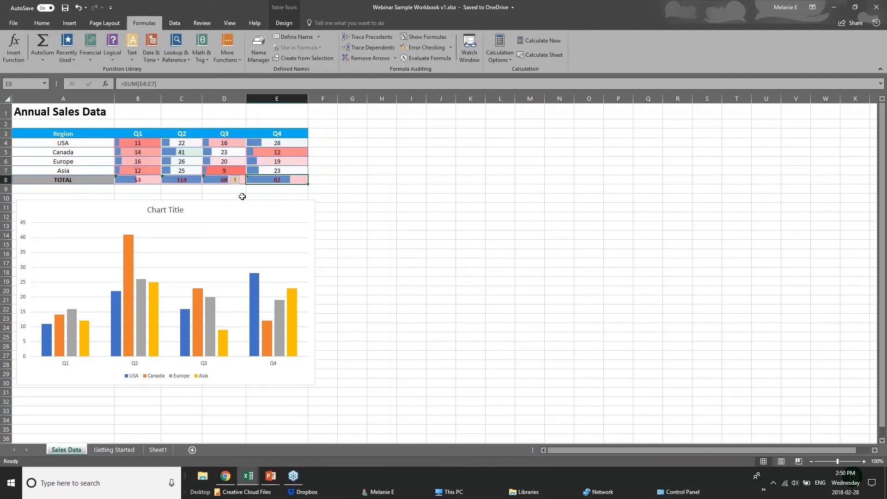
{"action": "left_click_drag", "start_coordinate": [46, 133], "coordinate": [279, 180]}
{"action": "left_click", "coordinate": [314, 191]}
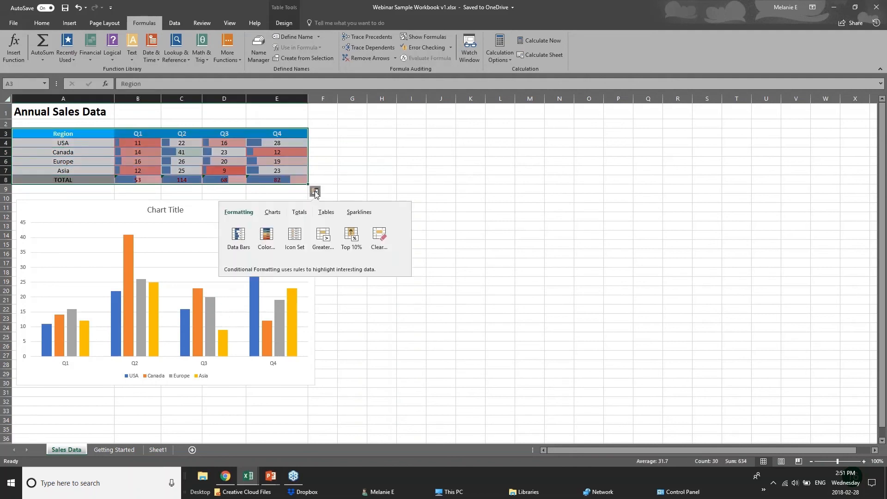
{"action": "left_click", "coordinate": [273, 214]}
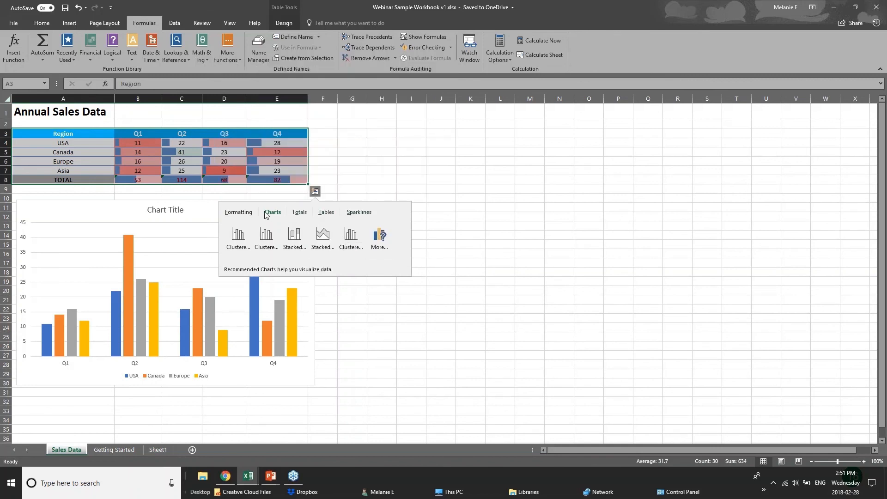
{"action": "left_click", "coordinate": [224, 133]}
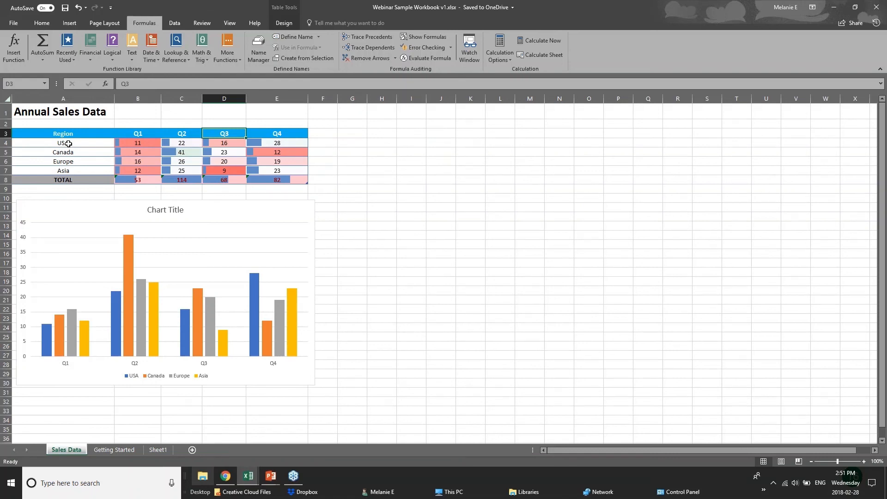
Step: Select and clear the Region through Q3 columns, then bring up the NEW CHARTS slide
{"action": "left_click_drag", "start_coordinate": [65, 134], "coordinate": [223, 180]}
{"action": "left_click", "coordinate": [323, 180]}
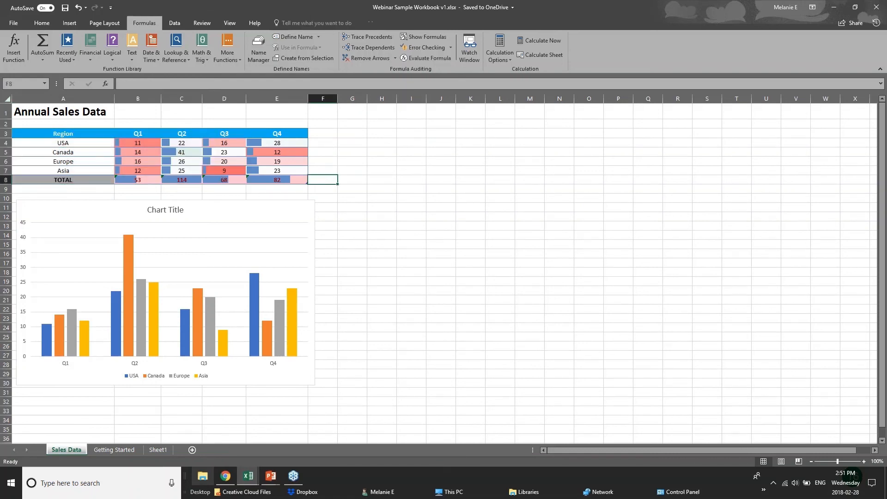
{"action": "left_click", "coordinate": [274, 478]}
{"action": "left_click", "coordinate": [320, 437]}
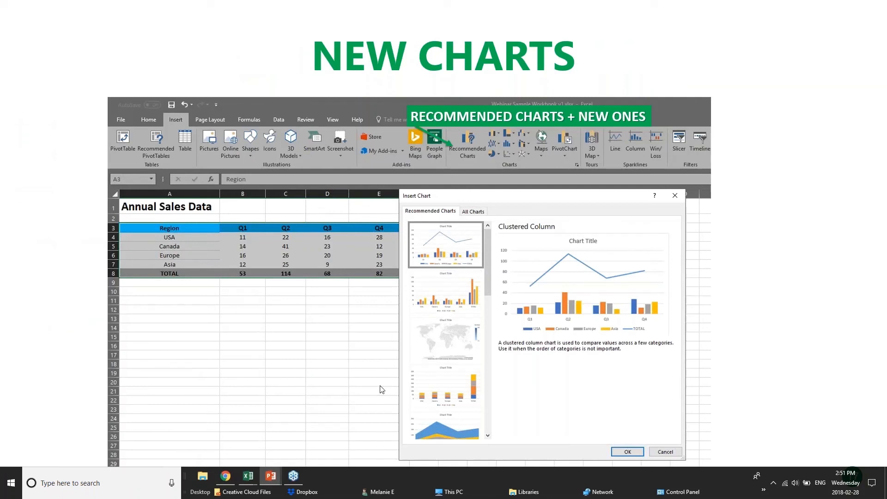
{"action": "left_click", "coordinate": [248, 475]}
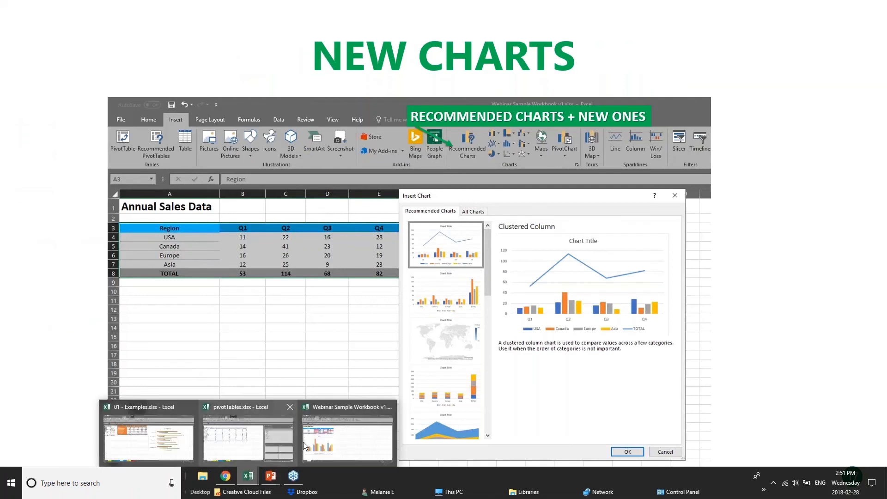
Step: In 01 - Examples.xlsx, browse the Insert tab's hierarchy chart types on the Chart sheet
{"action": "left_click", "coordinate": [270, 441]}
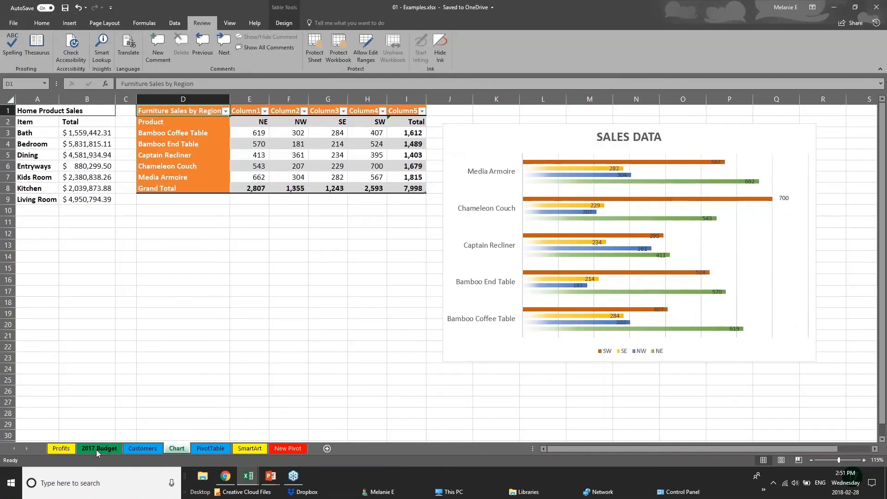
{"action": "left_click_drag", "start_coordinate": [352, 246], "coordinate": [355, 238]}
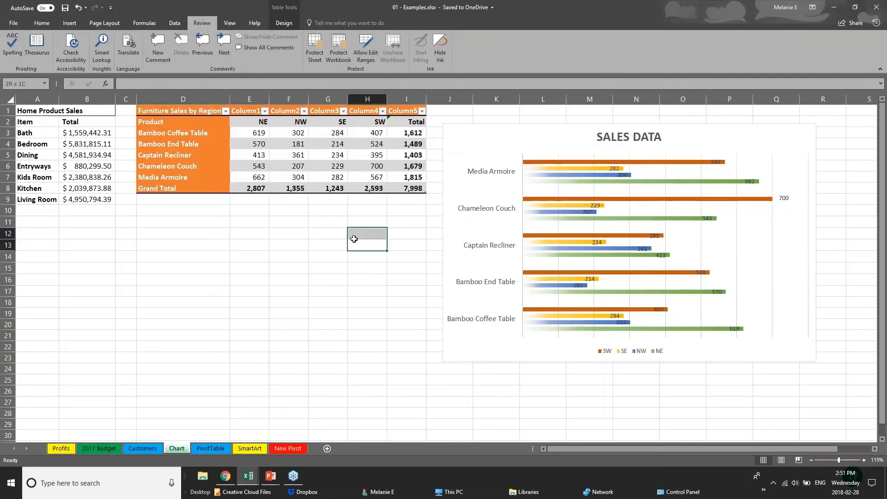
{"action": "left_click", "coordinate": [70, 23]}
{"action": "left_click", "coordinate": [69, 145]}
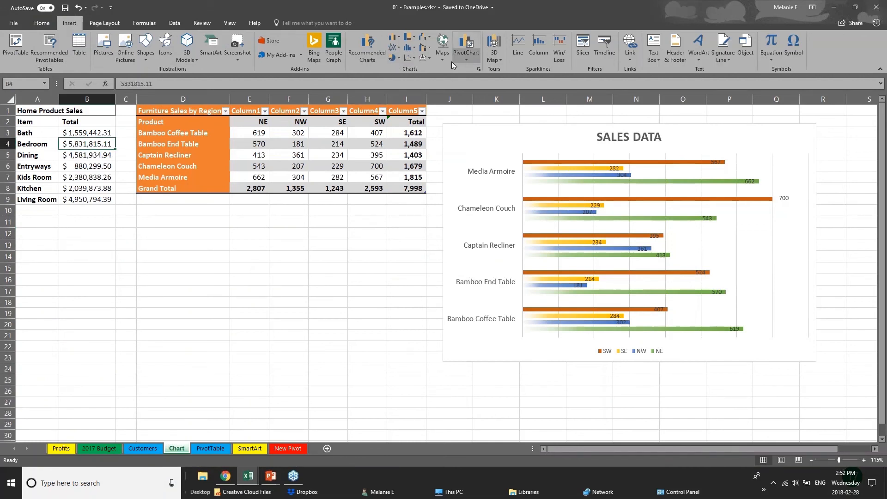
{"action": "left_click", "coordinate": [413, 35]}
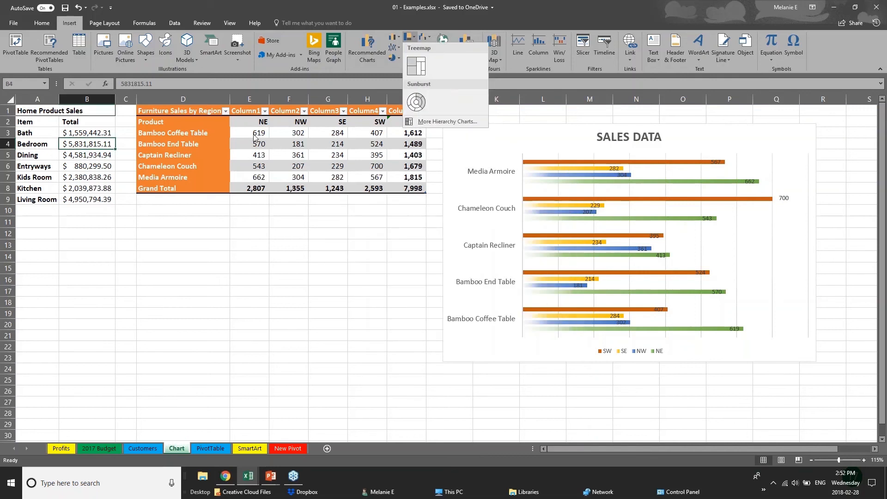
{"action": "left_click", "coordinate": [196, 111]}
{"action": "left_click", "coordinate": [254, 184]}
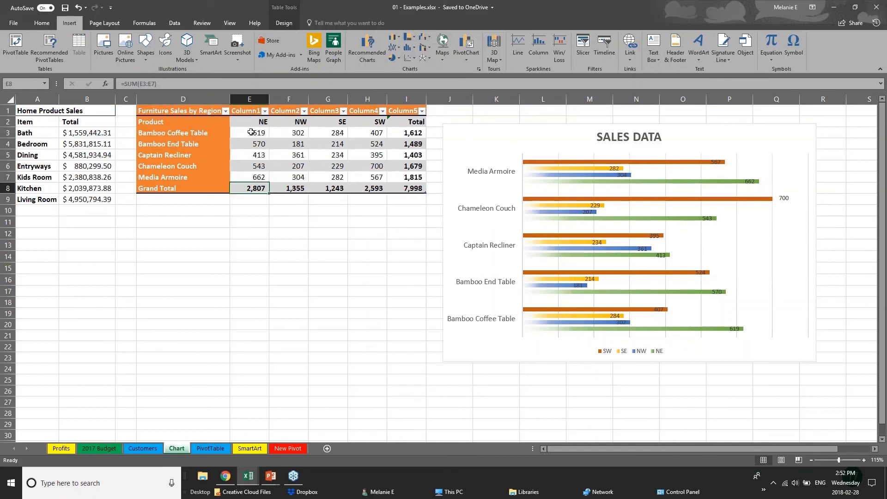
Step: Insert a Treemap chart from the furniture sales figures E3:I8
{"action": "left_click_drag", "start_coordinate": [247, 133], "coordinate": [414, 189]}
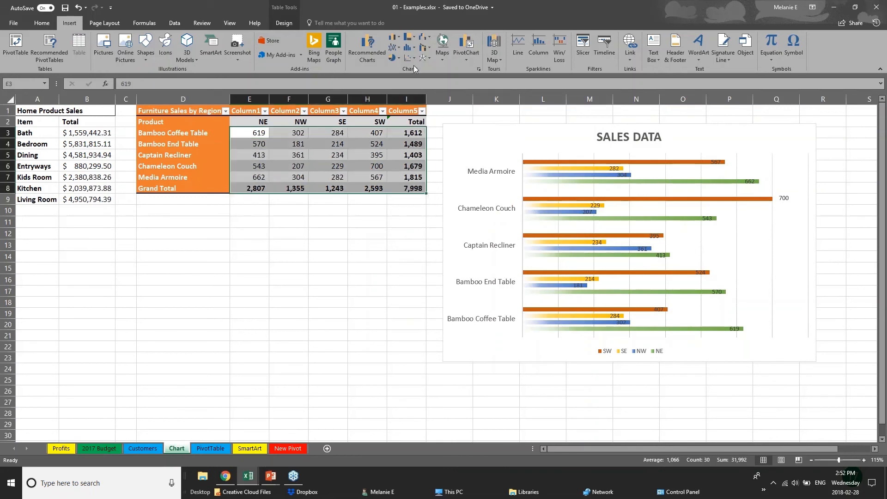
{"action": "left_click", "coordinate": [409, 37]}
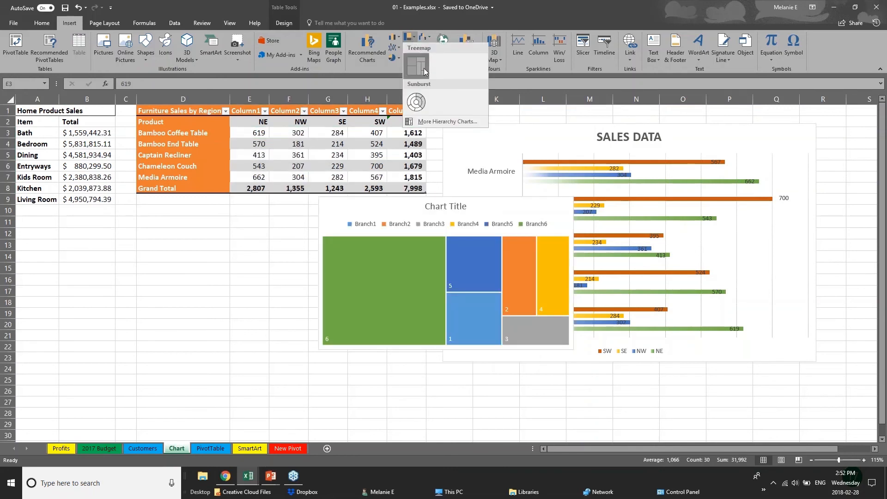
{"action": "left_click", "coordinate": [423, 65]}
Step: Move the treemap chart below the furniture sales table
{"action": "left_click", "coordinate": [439, 354]}
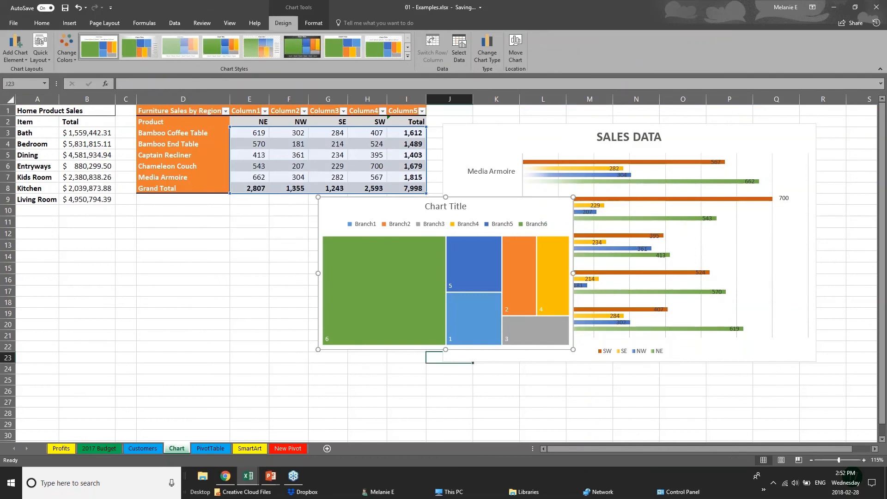
{"action": "left_click", "coordinate": [436, 367]}
{"action": "left_click", "coordinate": [375, 360]}
{"action": "left_click", "coordinate": [423, 249]}
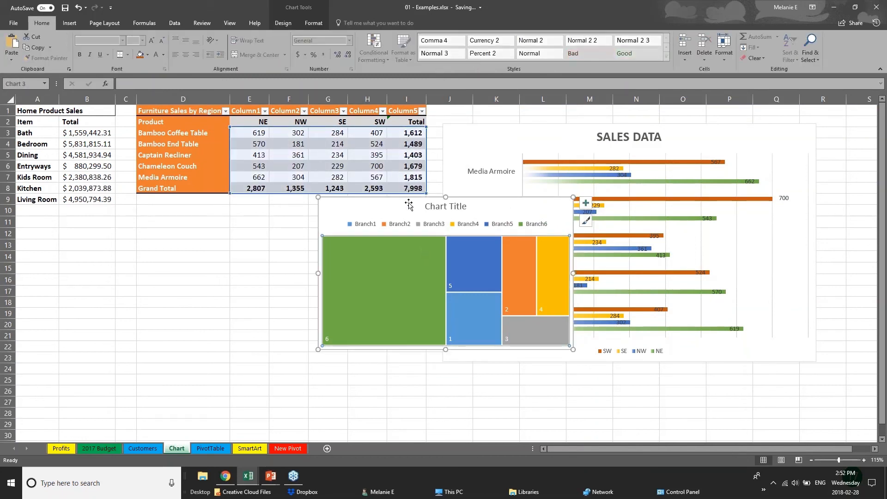
{"action": "left_click_drag", "start_coordinate": [406, 196], "coordinate": [231, 219]}
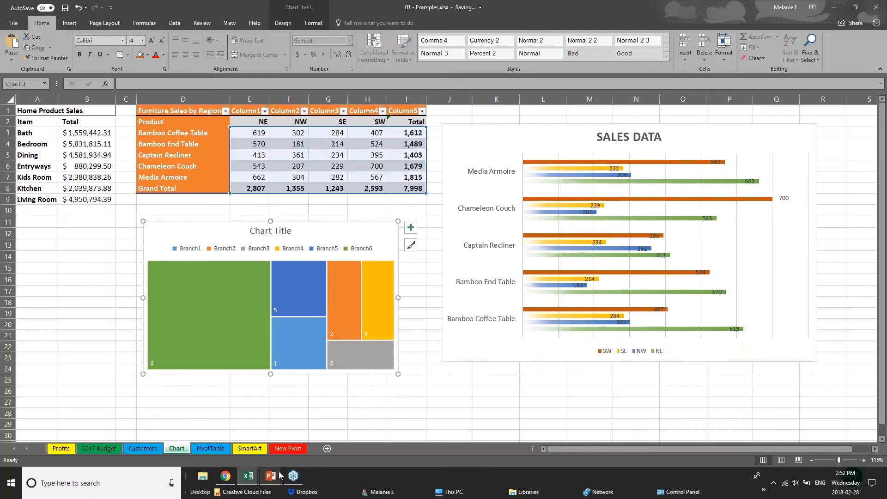
{"action": "left_click", "coordinate": [88, 313]}
Step: Select the furniture sales numbers and open the Recommended Charts gallery showing all chart types
{"action": "left_click", "coordinate": [69, 23]}
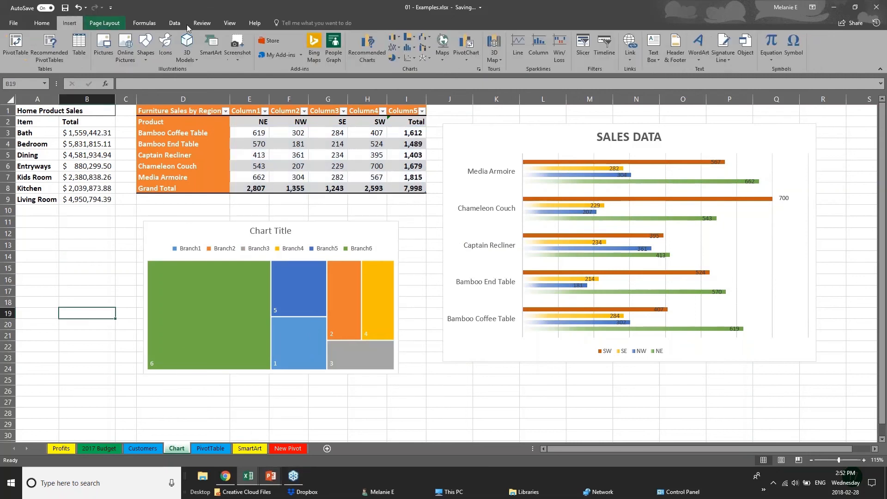
{"action": "left_click", "coordinate": [425, 62]}
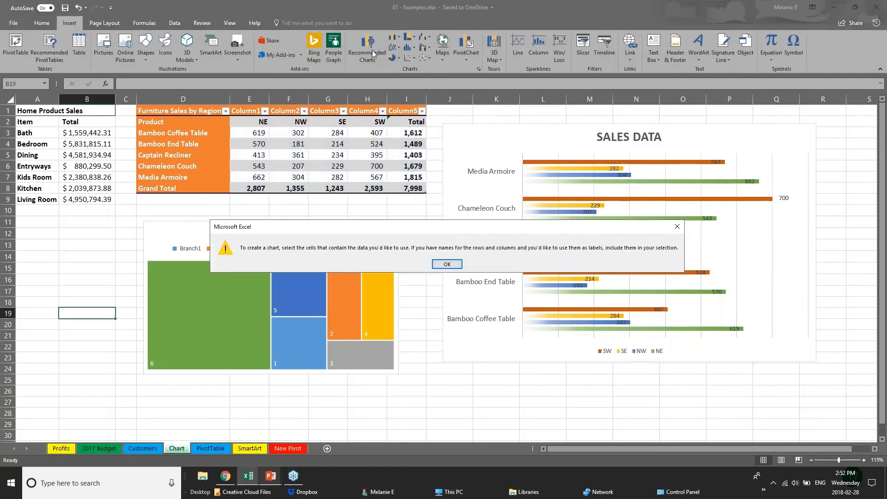
{"action": "left_click", "coordinate": [447, 270]}
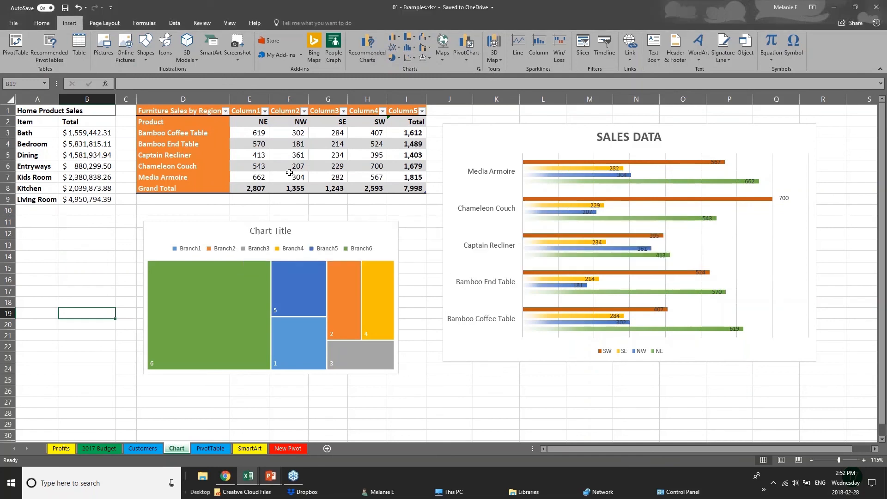
{"action": "left_click_drag", "start_coordinate": [252, 136], "coordinate": [426, 193]}
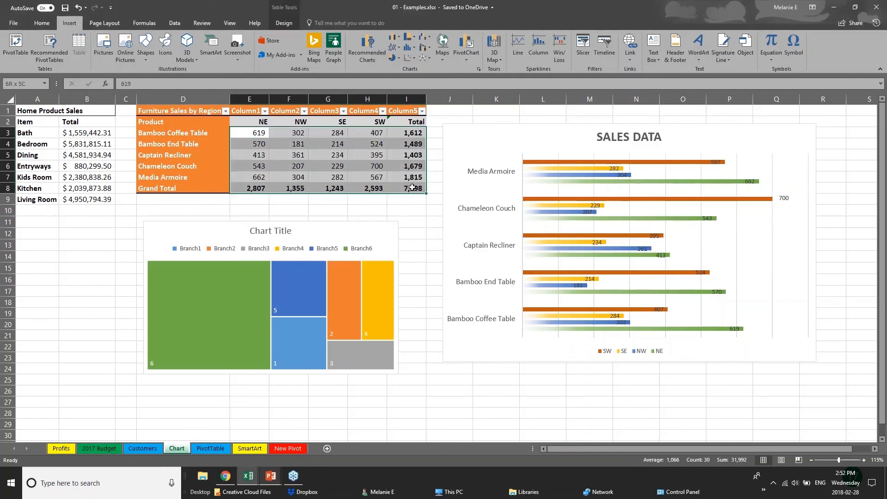
{"action": "left_click", "coordinate": [367, 49]}
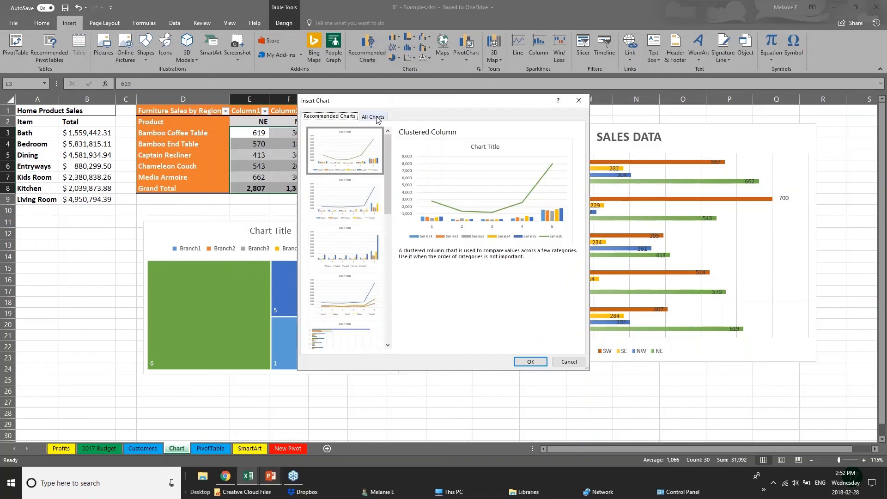
{"action": "left_click", "coordinate": [373, 116]}
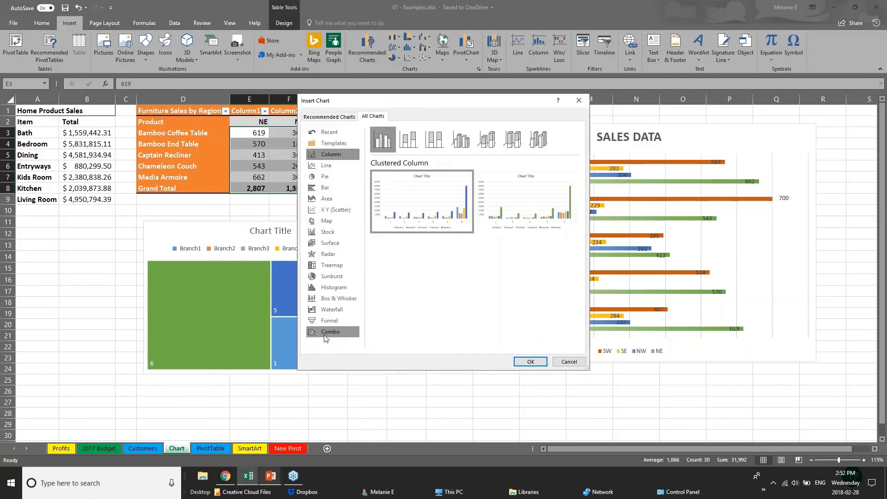
Step: Preview Waterfall, Treemap, Box and Whisker, Sunburst and the recommended Line charts
{"action": "left_click", "coordinate": [332, 311]}
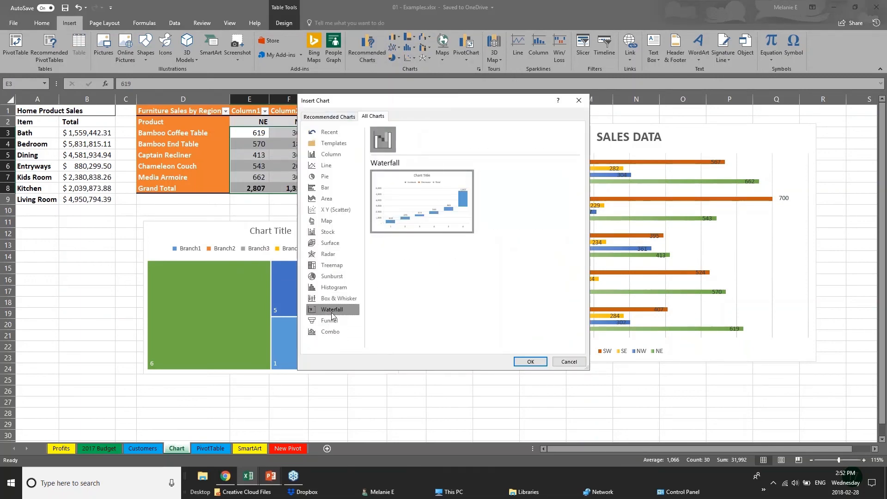
{"action": "left_click", "coordinate": [331, 264]}
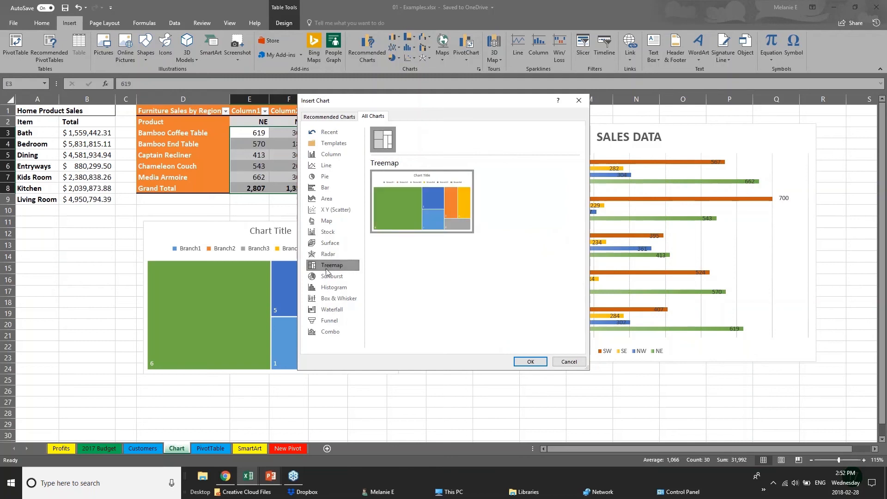
{"action": "left_click", "coordinate": [346, 300]}
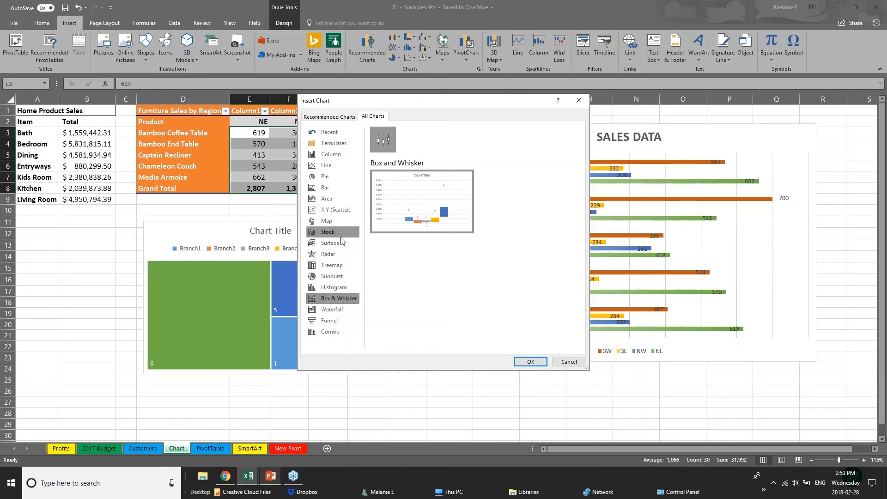
{"action": "left_click", "coordinate": [345, 275]}
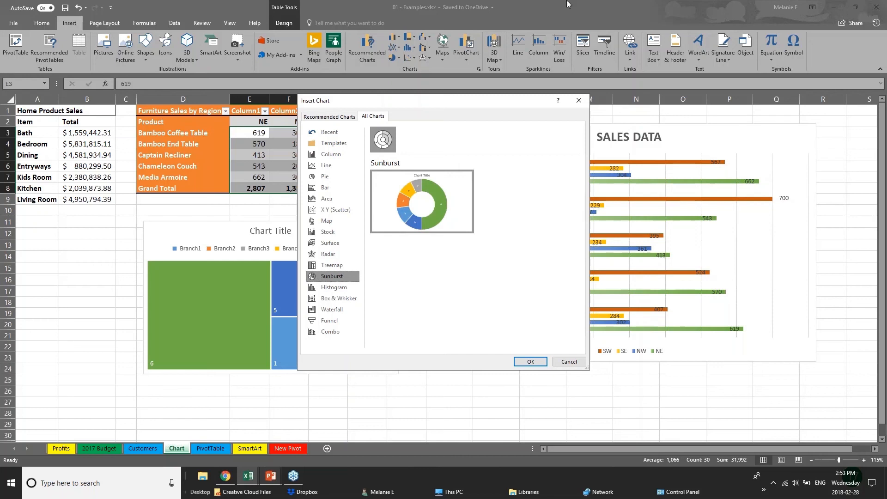
{"action": "left_click", "coordinate": [322, 116]}
{"action": "left_click", "coordinate": [343, 208]}
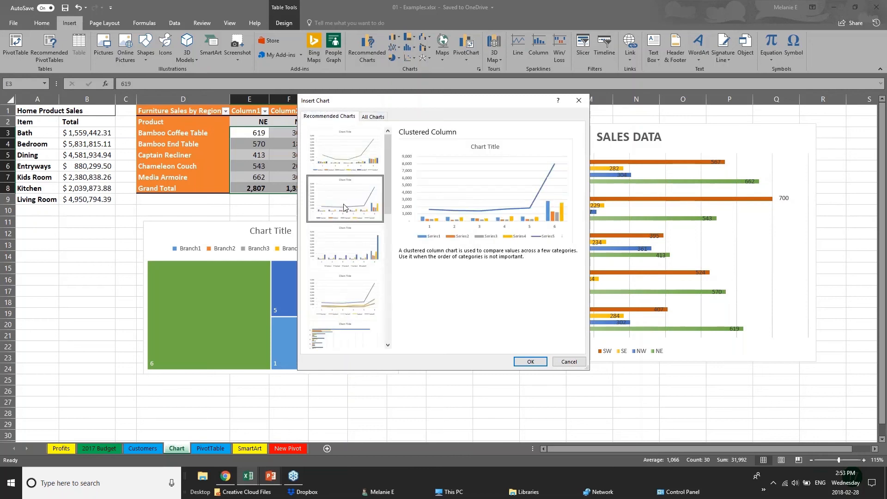
{"action": "left_click", "coordinate": [343, 265]}
{"action": "left_click", "coordinate": [345, 295]}
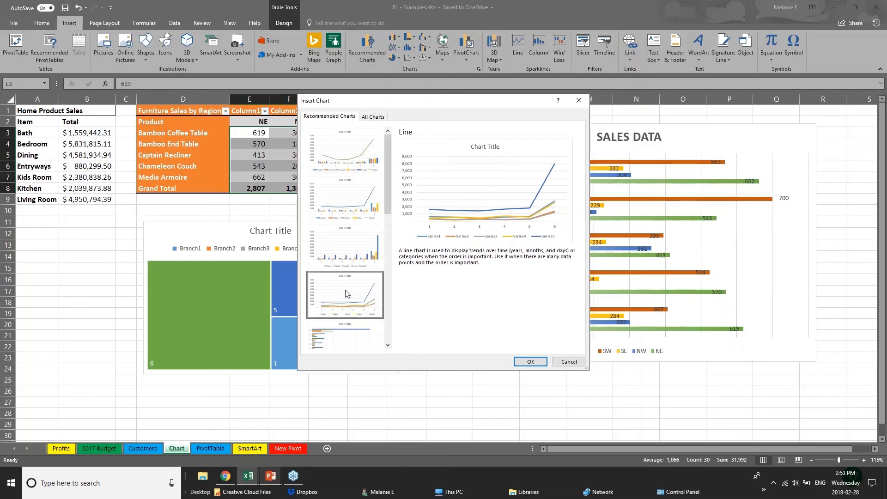
Step: Cancel the chart gallery and return to the PowerPoint slide show
{"action": "left_click", "coordinate": [567, 362]}
{"action": "mouse_move", "coordinate": [272, 480]}
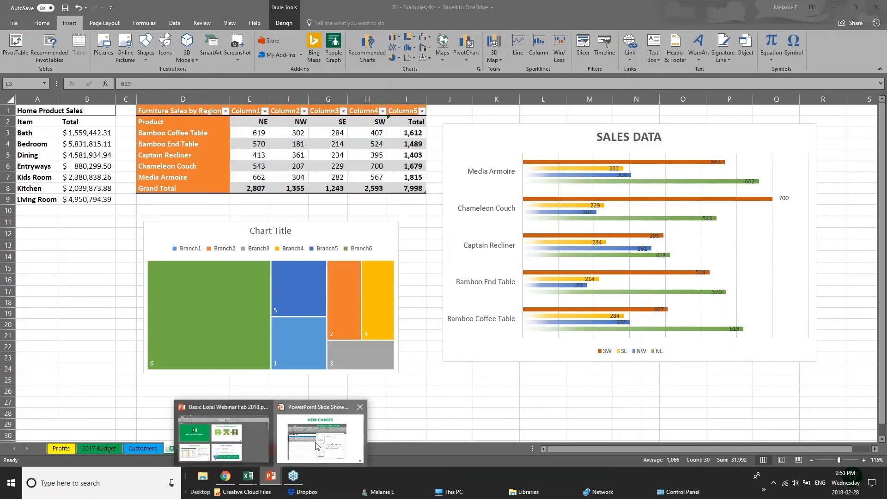
{"action": "left_click", "coordinate": [318, 445]}
Step: Advance the slide show to the 3D POWER MAPS slide
{"action": "left_click", "coordinate": [408, 306]}
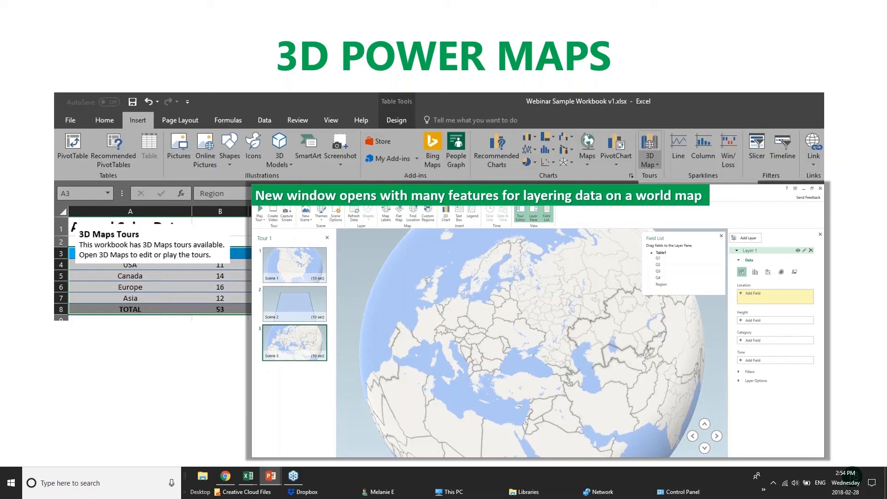
Step: Bring back the 01 - Examples workbook, show the Insert > 3D Map options, then return to the slide show
{"action": "mouse_move", "coordinate": [248, 476]}
{"action": "left_click", "coordinate": [146, 445]}
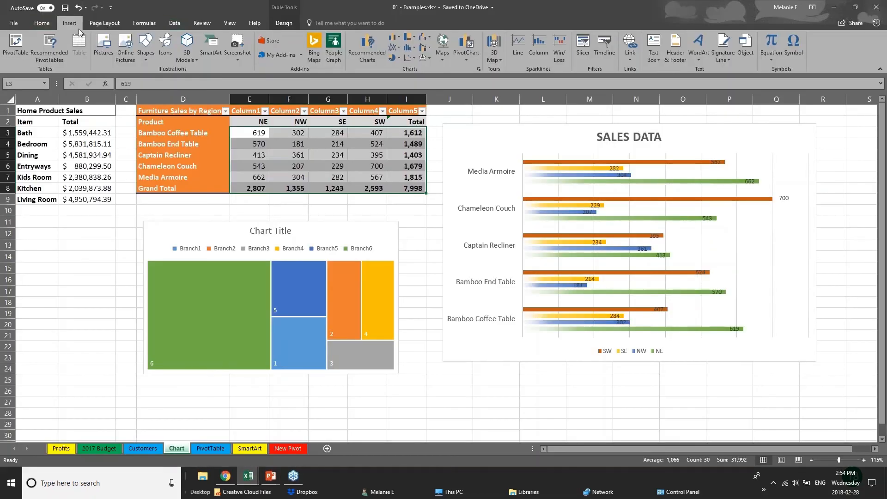
{"action": "left_click", "coordinate": [500, 59]}
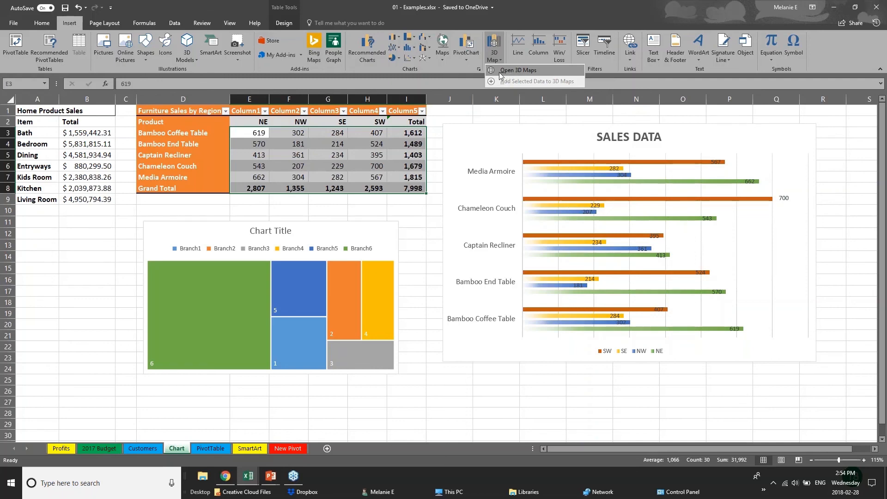
{"action": "key", "text": "alt+Tab"}
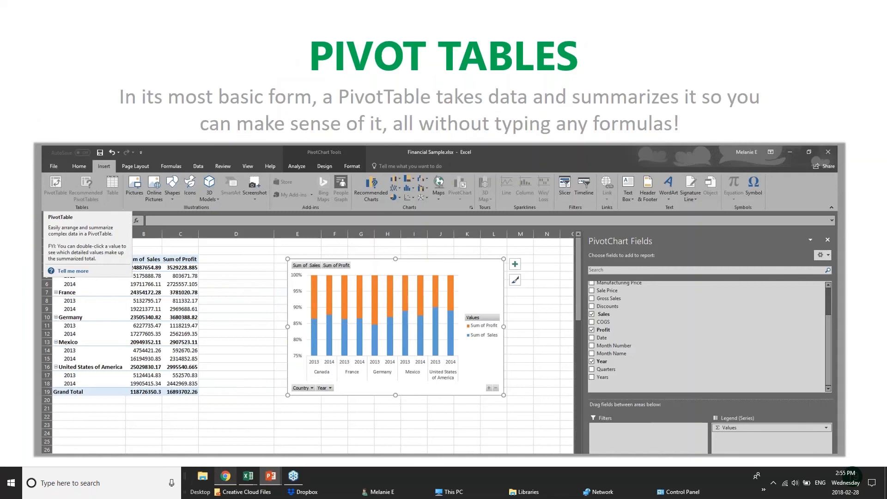
Step: Switch from the Pivot Tables slide to the pivotTables.xlsx workbook in Excel
{"action": "mouse_move", "coordinate": [248, 478]}
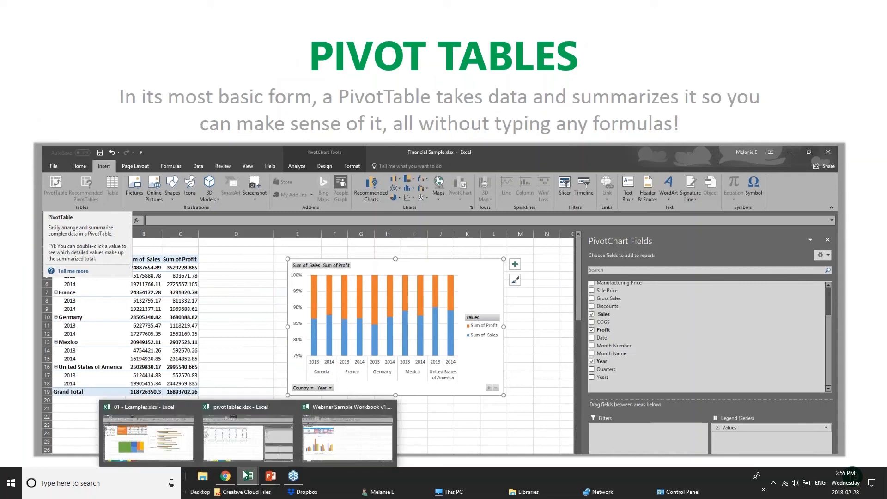
{"action": "left_click", "coordinate": [263, 437]}
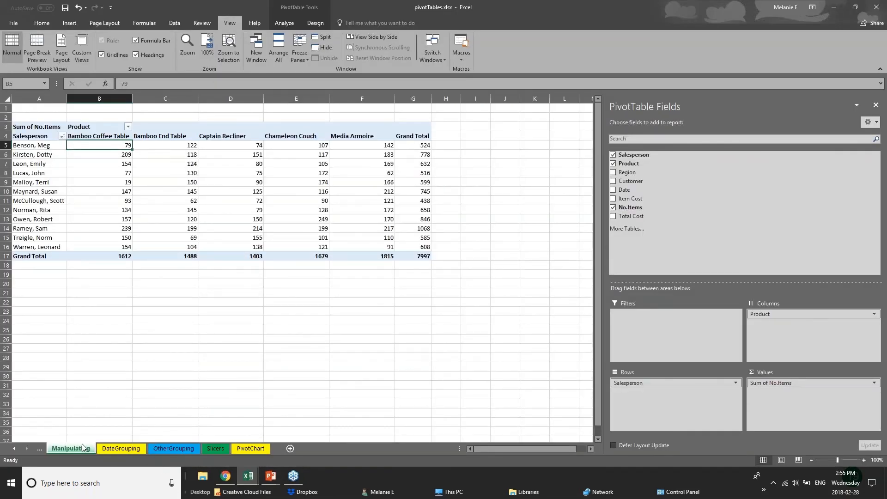
Step: Browse the DateGrouping, OtherGrouping and Slicers sheets and hide the PivotTable field list
{"action": "left_click", "coordinate": [136, 447]}
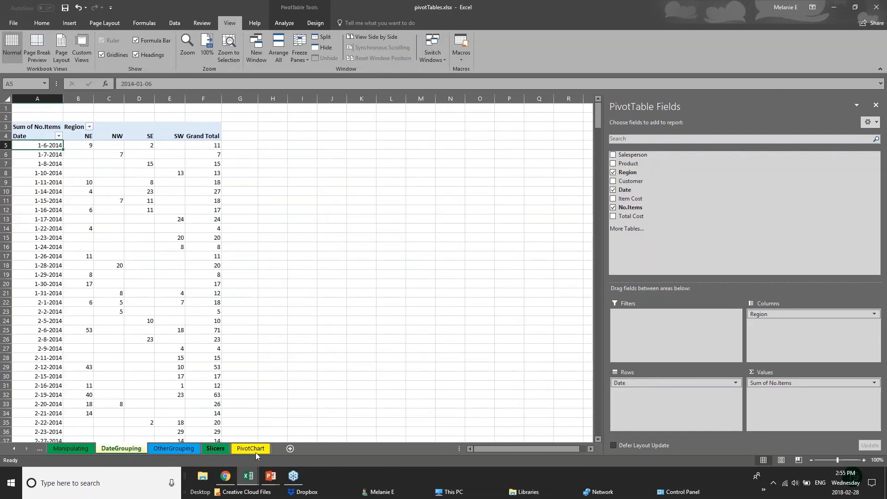
{"action": "left_click", "coordinate": [187, 449]}
{"action": "left_click", "coordinate": [220, 448]}
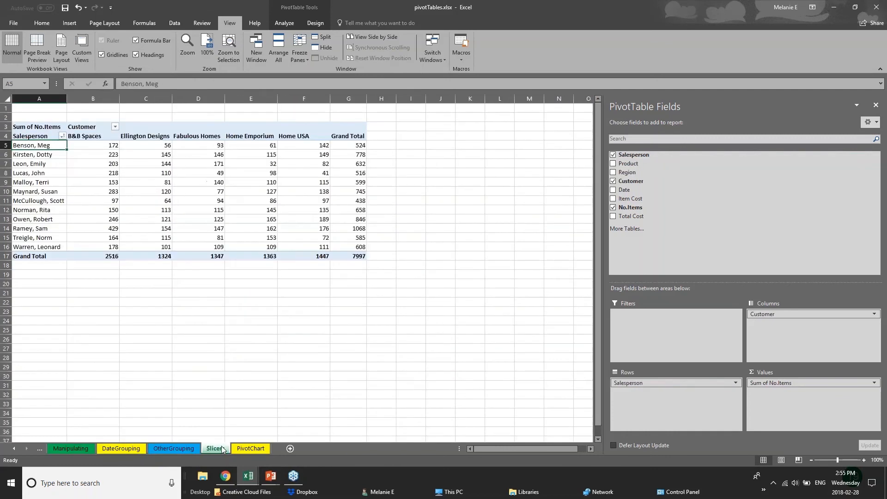
{"action": "left_click", "coordinate": [875, 10]}
{"action": "key", "text": "Escape"}
{"action": "left_click", "coordinate": [875, 105]}
Step: Select the Slicers pivot table, then return to the PowerPoint slide show
{"action": "left_click", "coordinate": [274, 235]}
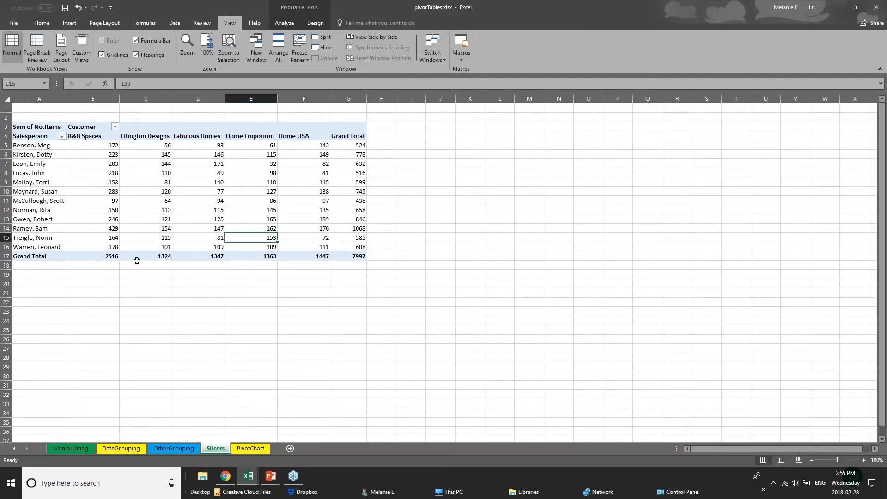
{"action": "left_click", "coordinate": [96, 247]}
{"action": "left_click", "coordinate": [33, 121]}
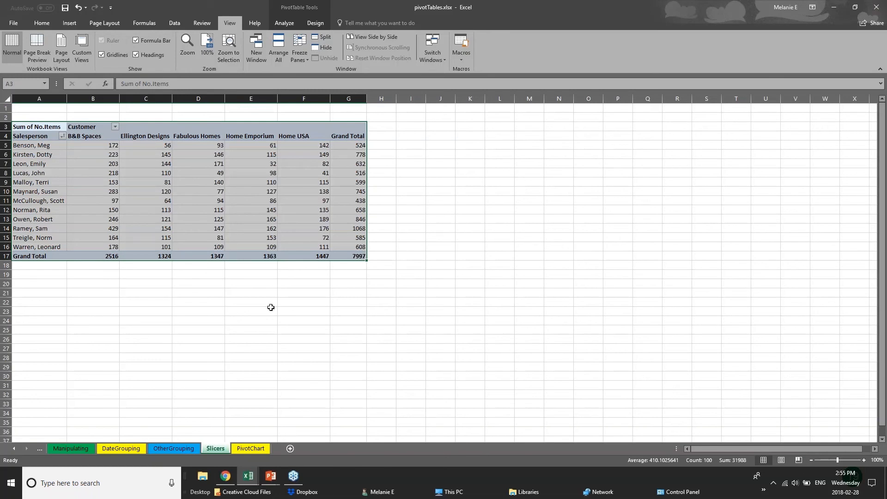
{"action": "left_click", "coordinate": [271, 477]}
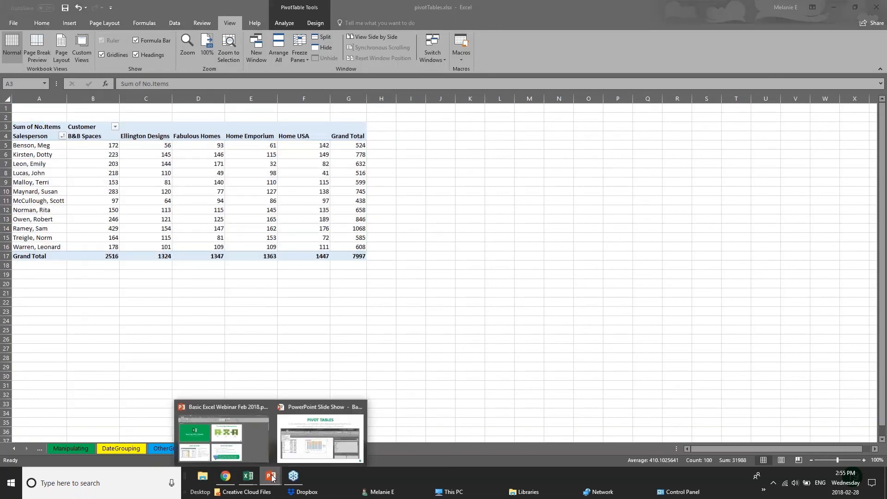
{"action": "left_click", "coordinate": [295, 443]}
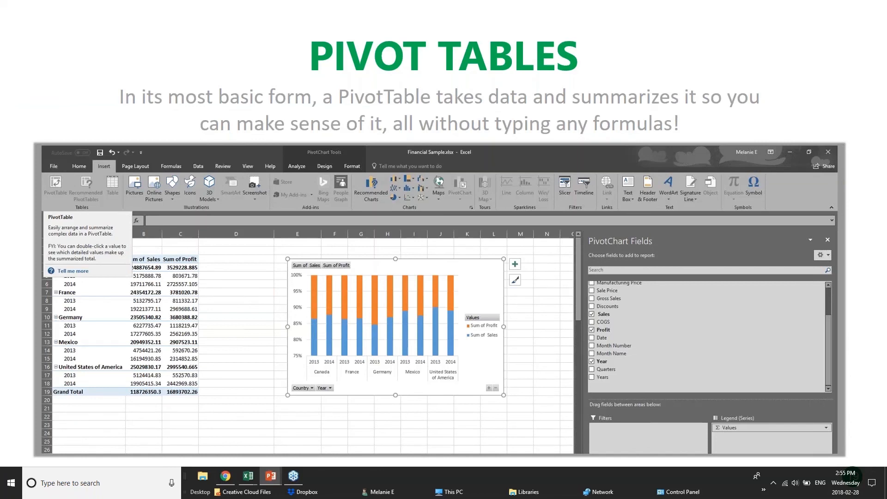
Step: Switch back to pivotTables.xlsx and select a value in the Slicers pivot table
{"action": "mouse_move", "coordinate": [250, 475]}
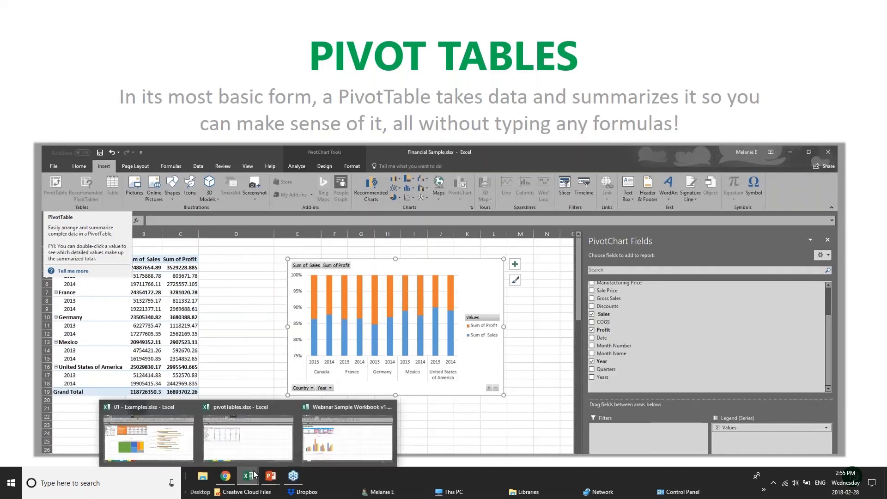
{"action": "left_click", "coordinate": [264, 443]}
{"action": "left_click", "coordinate": [103, 157]}
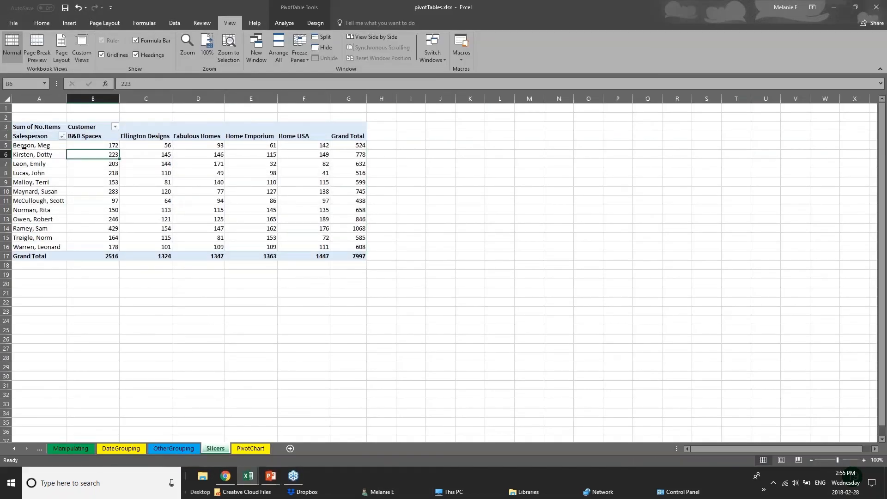
Step: Select cells and ranges in the Slicers pivot and glance at the OtherGrouping sheet
{"action": "left_click", "coordinate": [24, 147]}
{"action": "left_click", "coordinate": [382, 146]}
{"action": "left_click_drag", "start_coordinate": [41, 164], "coordinate": [95, 173]}
{"action": "left_click_drag", "start_coordinate": [140, 136], "coordinate": [145, 256]}
{"action": "left_click", "coordinate": [193, 285]}
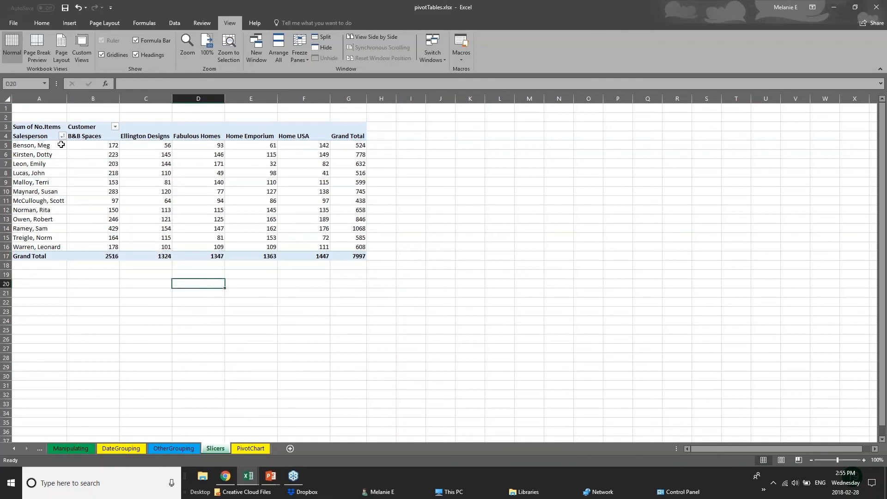
{"action": "left_click", "coordinate": [193, 448]}
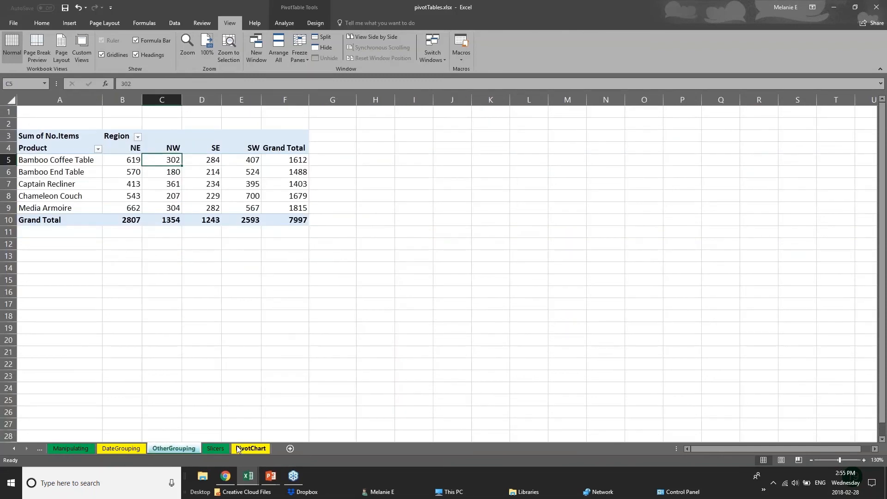
{"action": "left_click", "coordinate": [219, 449]}
Step: Switch to the 01 - Examples PivotTable sheet and delete its existing pivot table
{"action": "left_click", "coordinate": [248, 477]}
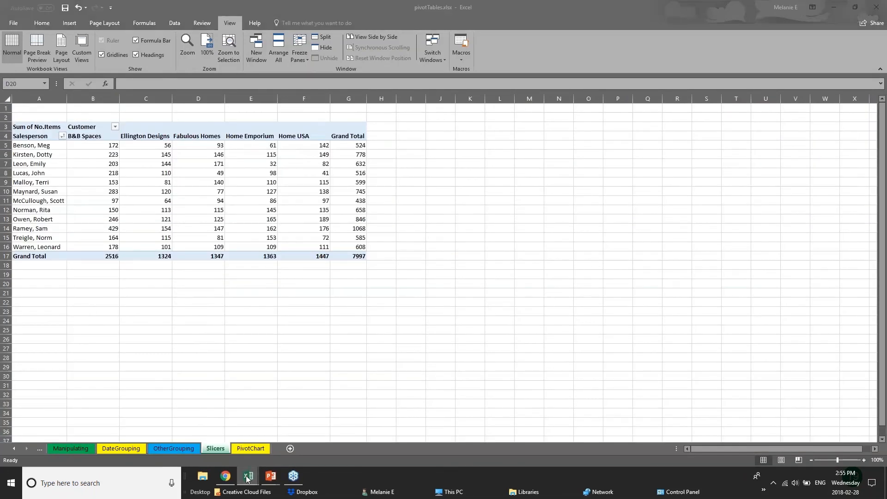
{"action": "left_click", "coordinate": [172, 451]}
{"action": "left_click", "coordinate": [214, 450]}
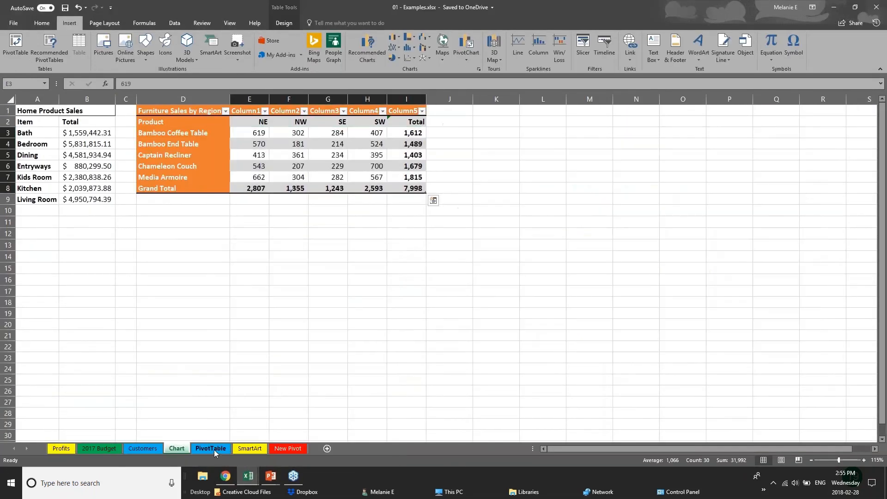
{"action": "left_click", "coordinate": [251, 118]}
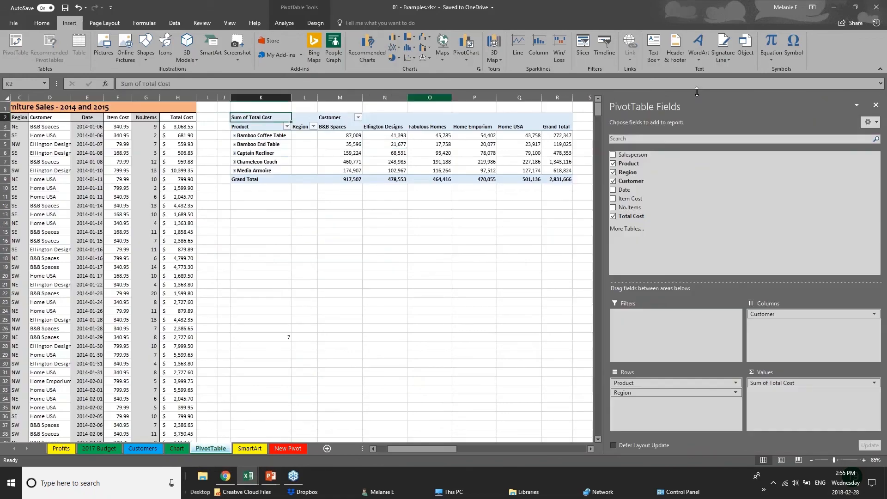
{"action": "left_click", "coordinate": [875, 105]}
{"action": "left_click_drag", "start_coordinate": [234, 105], "coordinate": [622, 198]}
{"action": "key", "text": "Delete"}
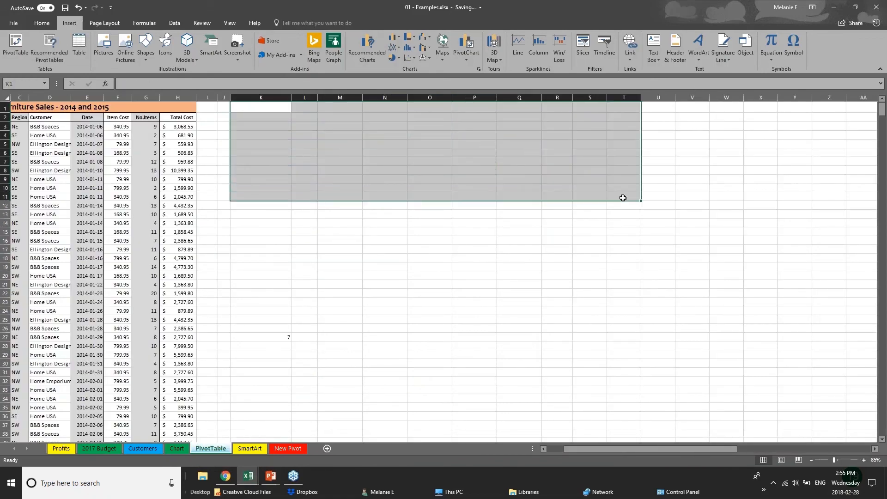
Step: Inspect the furniture sales data, including the Total Cost formula in H10
{"action": "left_click", "coordinate": [123, 185]}
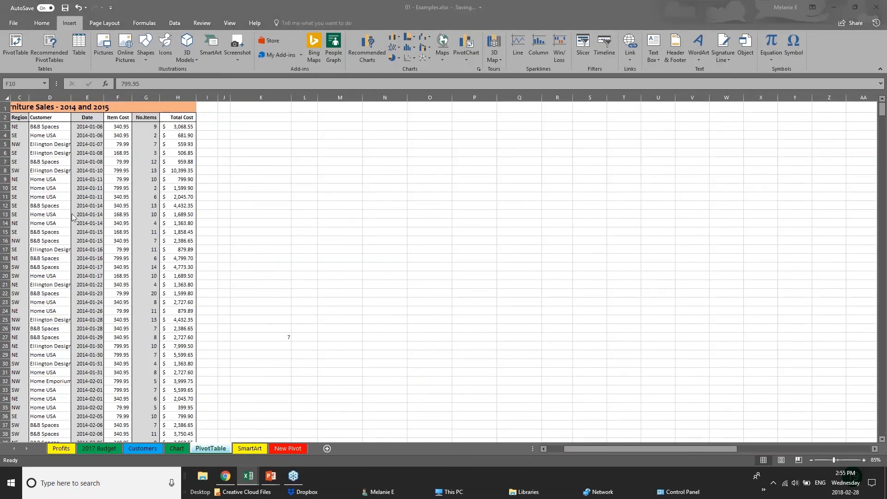
{"action": "left_click", "coordinate": [544, 449]}
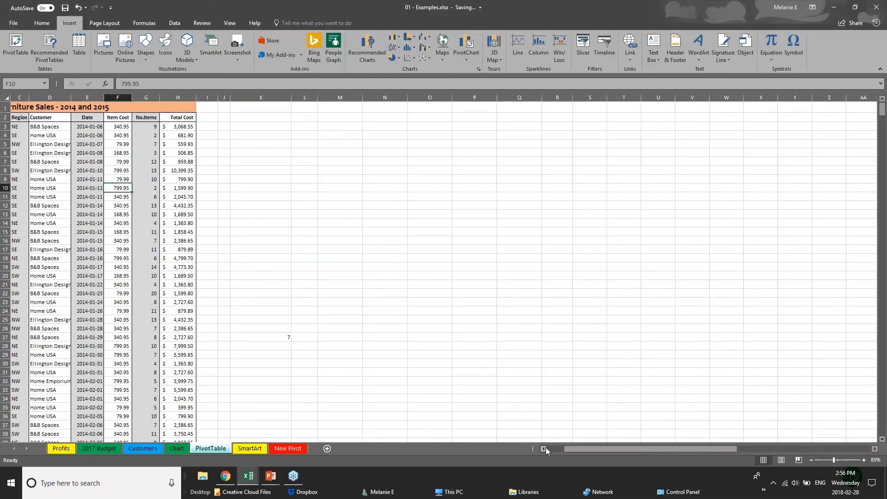
{"action": "left_click_drag", "start_coordinate": [564, 448], "coordinate": [547, 445]}
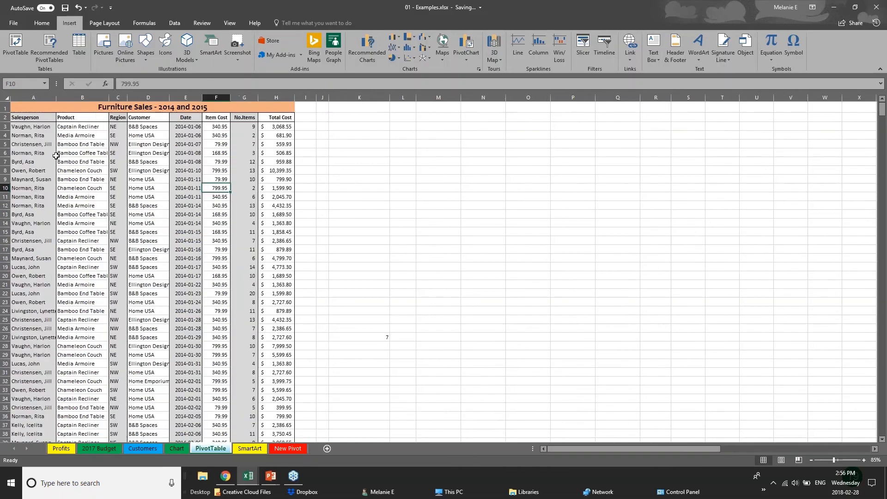
{"action": "left_click", "coordinate": [42, 147]}
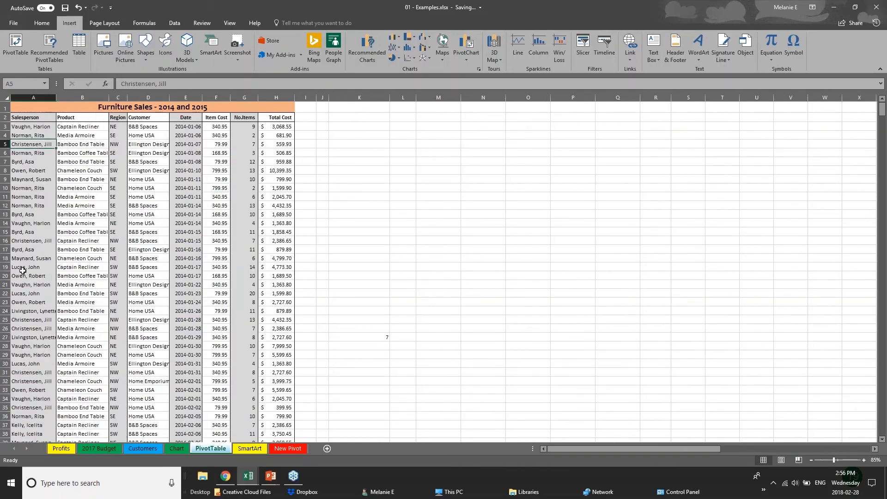
{"action": "scroll", "coordinate": [22, 271], "scroll_direction": "down", "scroll_amount": 5}
{"action": "scroll", "coordinate": [22, 270], "scroll_direction": "up", "scroll_amount": 5}
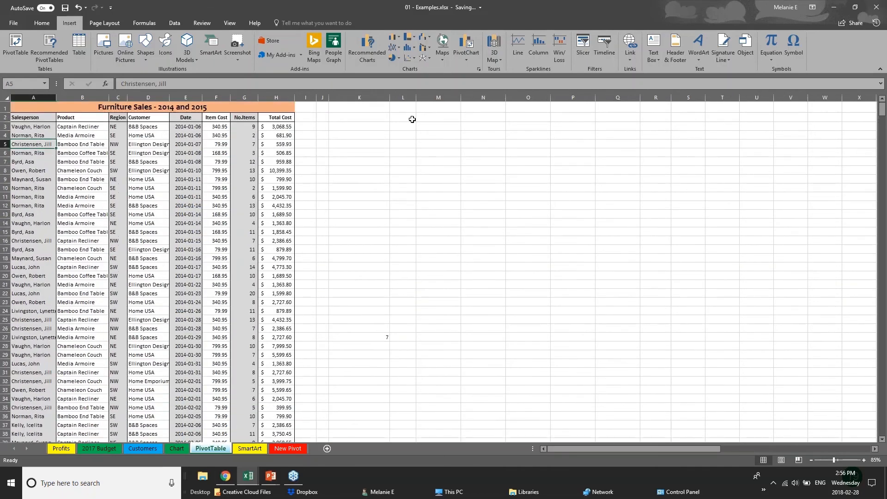
{"action": "left_click", "coordinate": [270, 130]}
{"action": "left_click", "coordinate": [273, 184]}
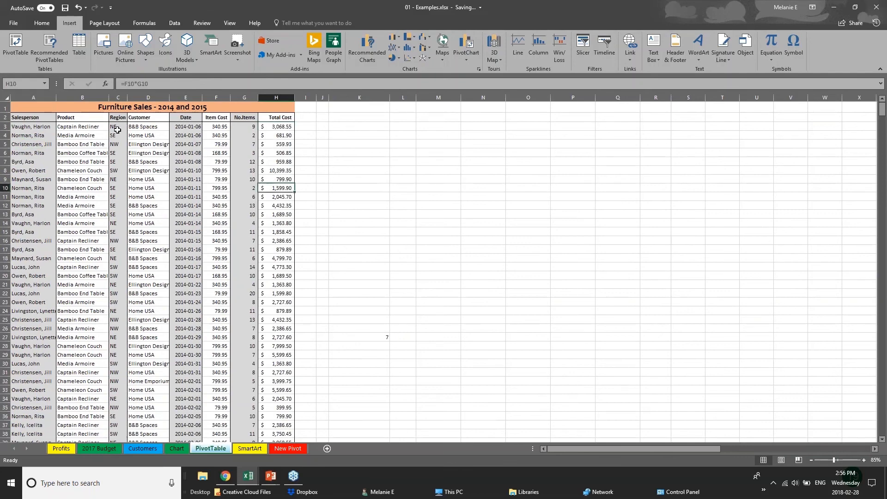
Step: Scroll through the sales records, return to the top, and select the entire worksheet
{"action": "left_click", "coordinate": [53, 257]}
{"action": "scroll", "coordinate": [59, 364], "scroll_direction": "down", "scroll_amount": 5}
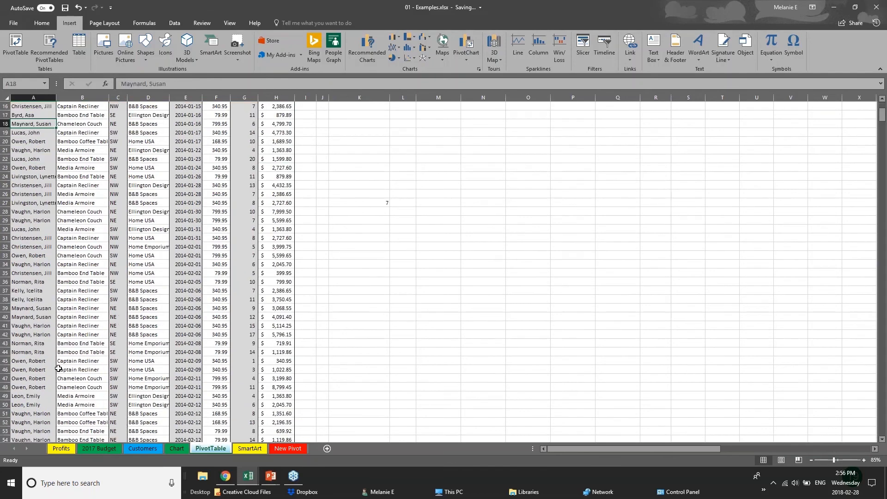
{"action": "scroll", "coordinate": [59, 368], "scroll_direction": "down", "scroll_amount": 20}
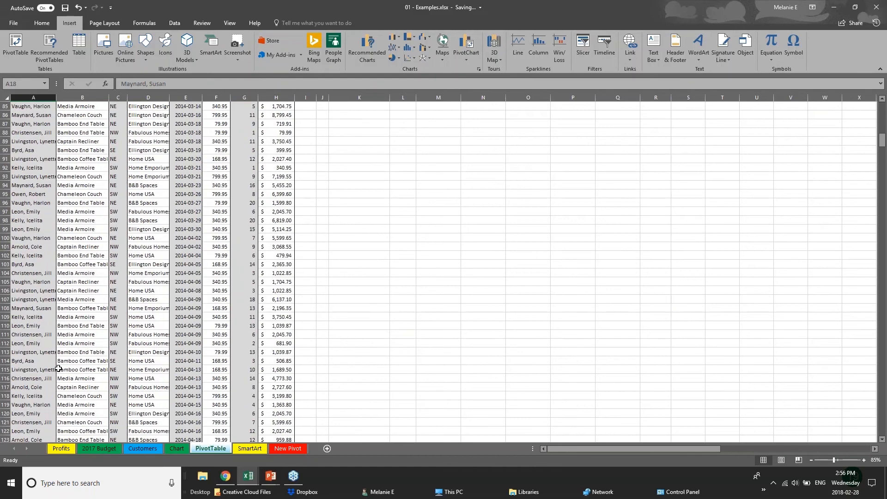
{"action": "scroll", "coordinate": [58, 368], "scroll_direction": "up", "scroll_amount": 9}
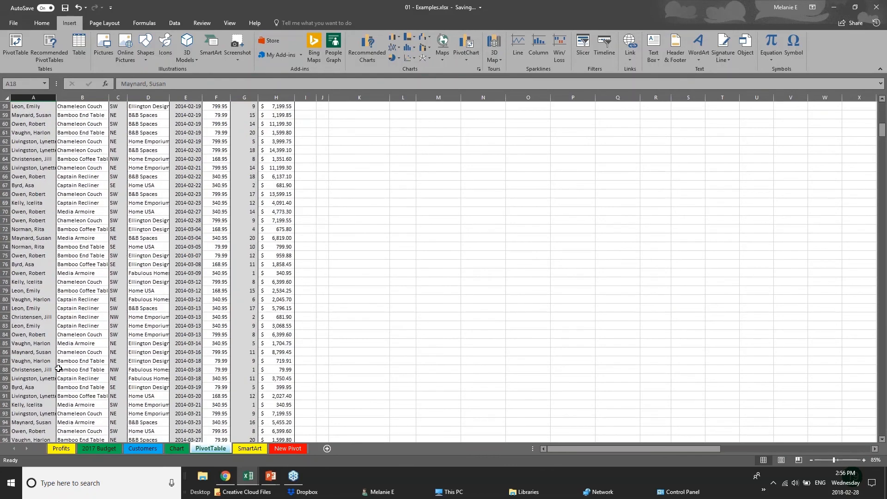
{"action": "scroll", "coordinate": [58, 368], "scroll_direction": "up", "scroll_amount": 19}
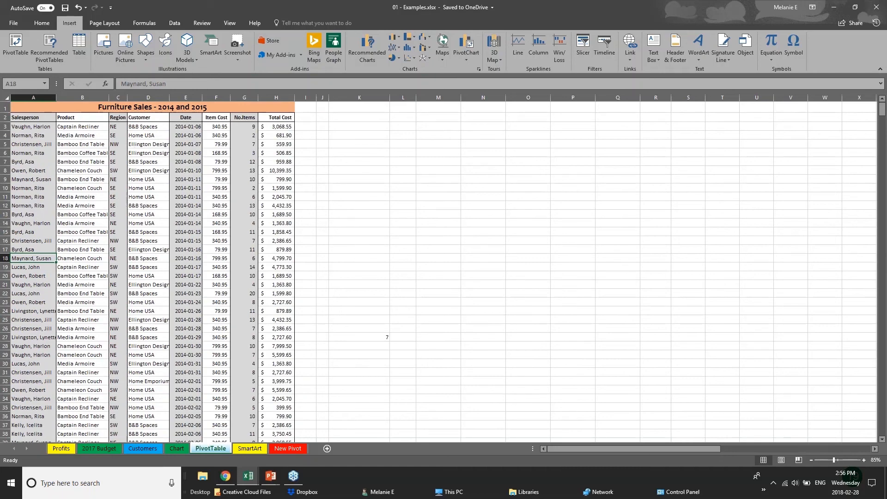
{"action": "left_click", "coordinate": [7, 99]}
Step: Begin a PivotTable with column A as the source, then cancel the setup
{"action": "left_click", "coordinate": [357, 221]}
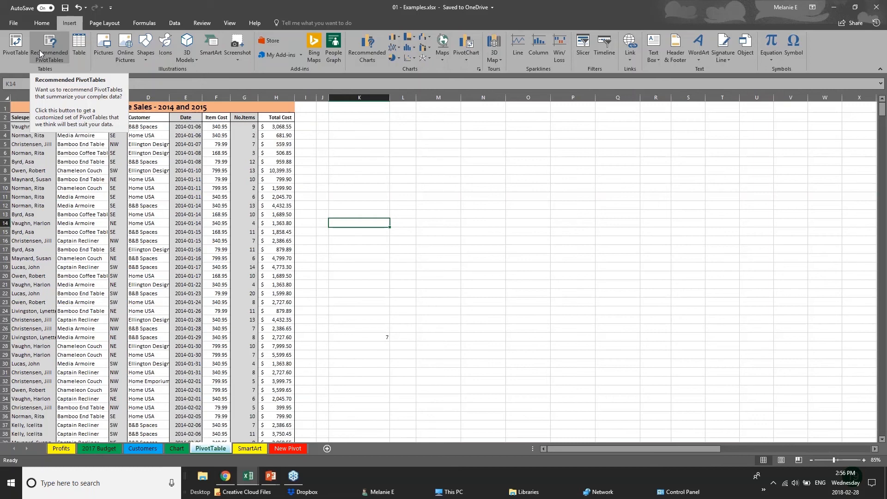
{"action": "left_click", "coordinate": [14, 57]}
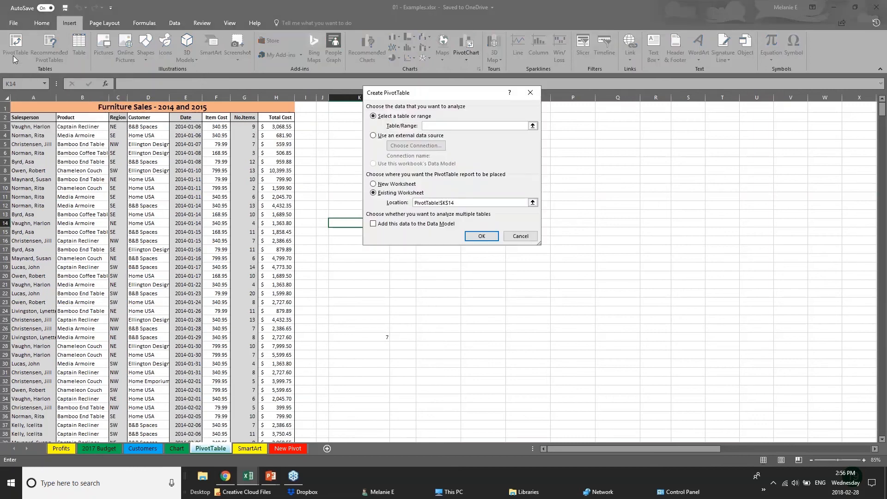
{"action": "left_click", "coordinate": [27, 98]}
{"action": "left_click", "coordinate": [25, 107]}
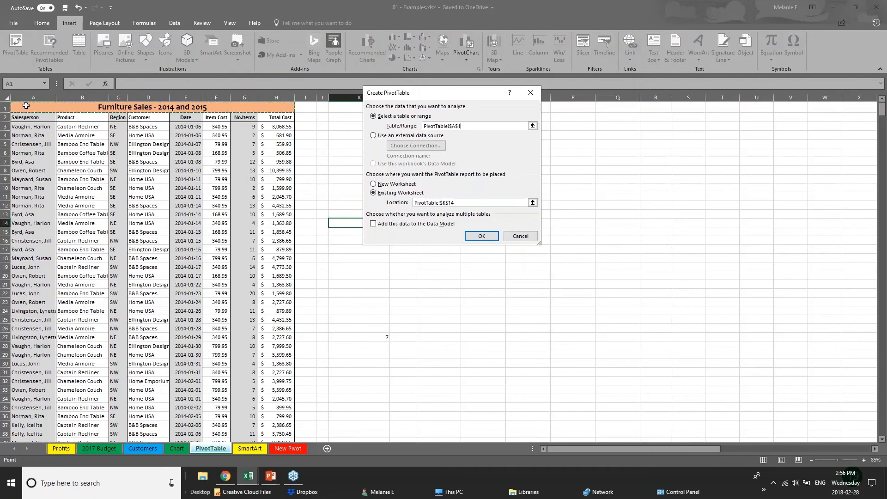
{"action": "key", "text": "Escape"}
Step: Try a PivotTable from the whole sheet, dismissing the invalid field name errors and cancelling
{"action": "left_click", "coordinate": [7, 97]}
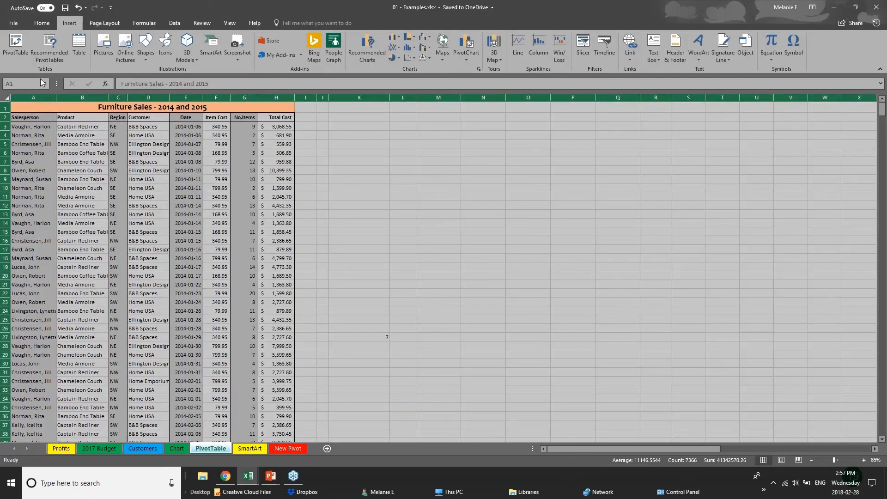
{"action": "left_click", "coordinate": [15, 45]}
{"action": "left_click", "coordinate": [481, 236]}
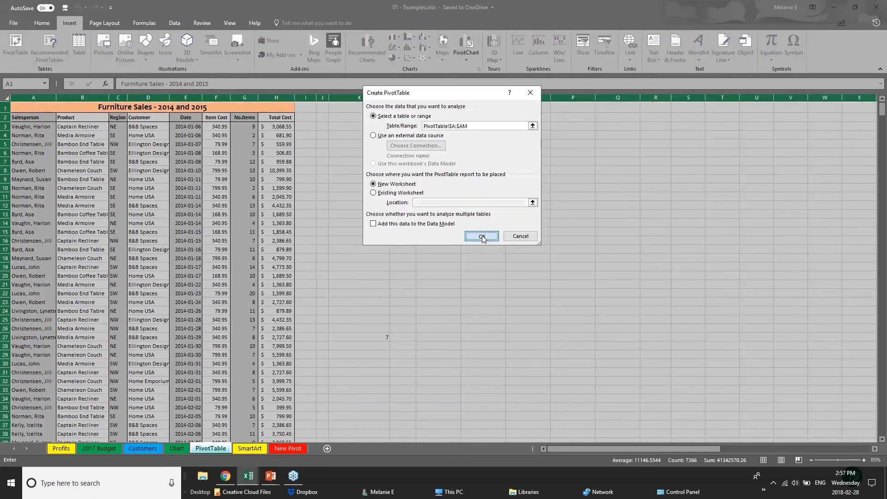
{"action": "left_click", "coordinate": [438, 266]}
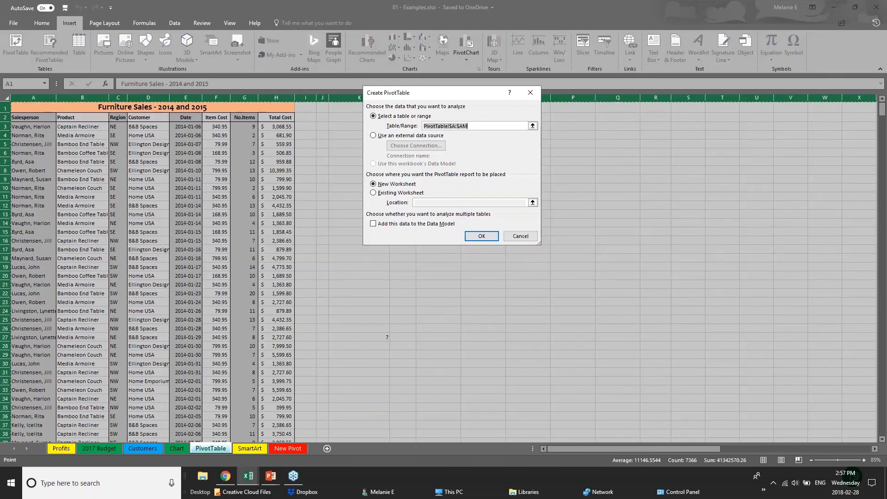
{"action": "left_click", "coordinate": [470, 239]}
{"action": "left_click", "coordinate": [441, 264]}
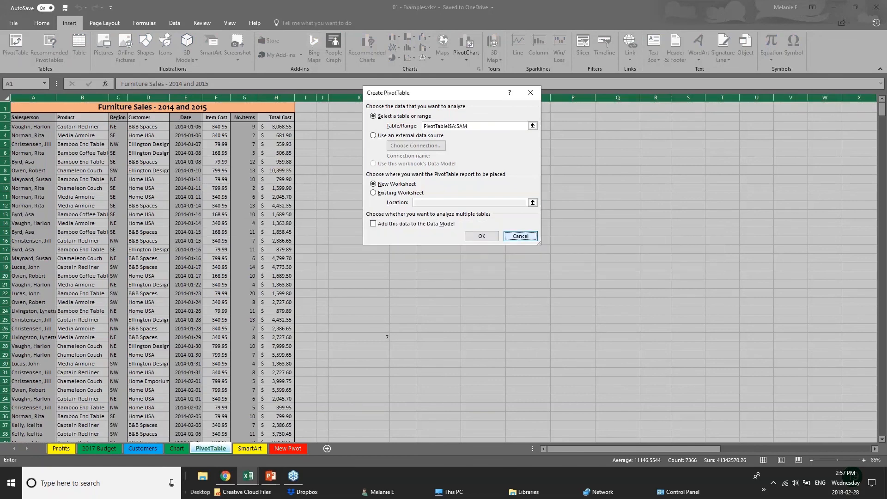
{"action": "key", "text": "Escape"}
Step: Create the PivotTable on a new worksheet from columns A through H
{"action": "left_click_drag", "start_coordinate": [21, 97], "coordinate": [290, 106]}
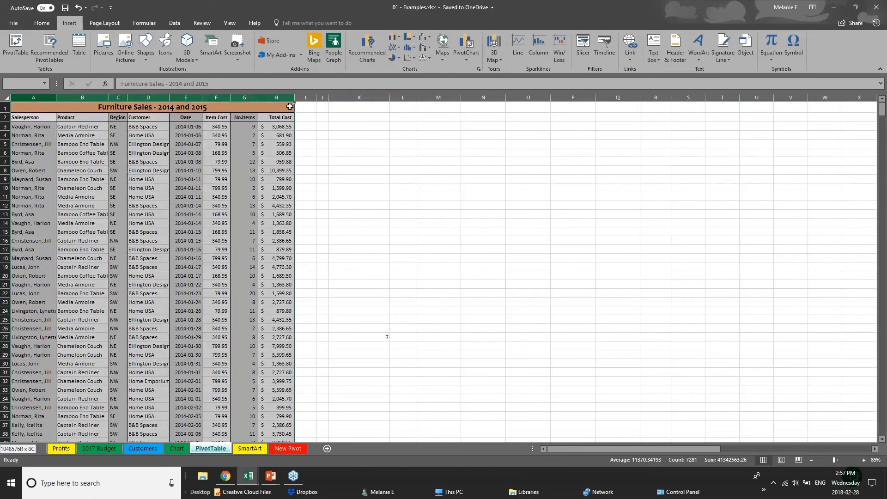
{"action": "left_click", "coordinate": [15, 47]}
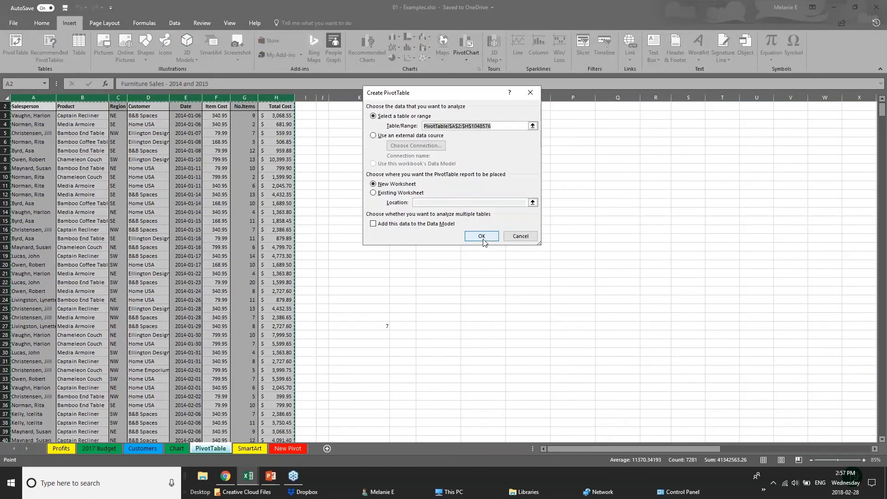
{"action": "left_click", "coordinate": [482, 239]}
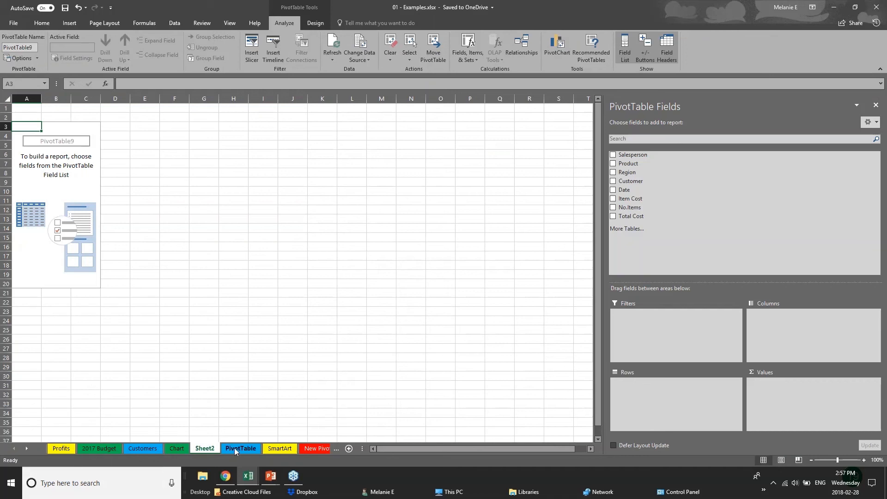
Step: Rename the Sheet2 tab to 'PIVOT 2'
{"action": "double_click", "coordinate": [215, 449]}
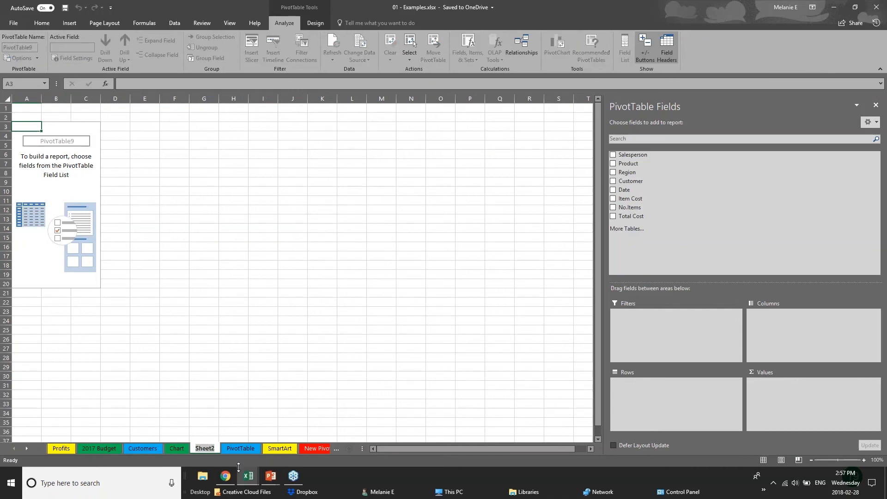
{"action": "type", "text": "PIV"}
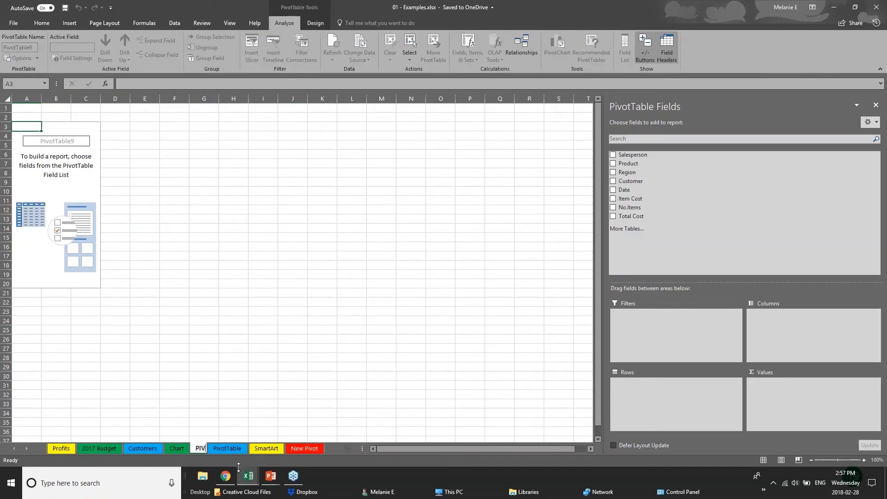
{"action": "type", "text": "OT 2"}
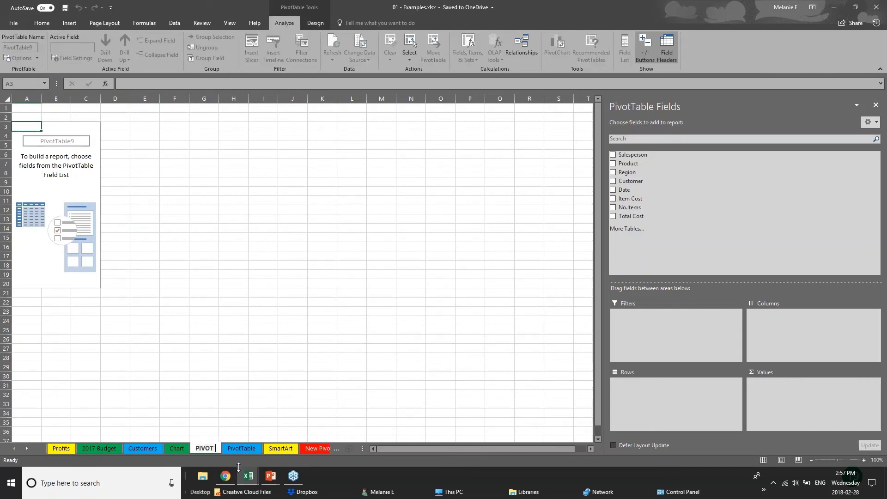
{"action": "left_click", "coordinate": [66, 144]}
{"action": "left_click", "coordinate": [62, 136]}
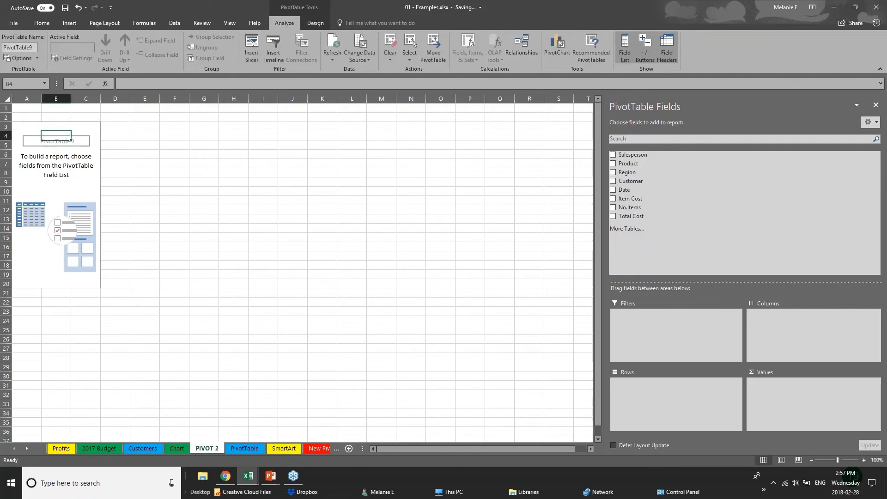
Step: Put Region and Years in the pivot rows, sum Total Cost, and widen columns A and B
{"action": "left_click", "coordinate": [874, 7]}
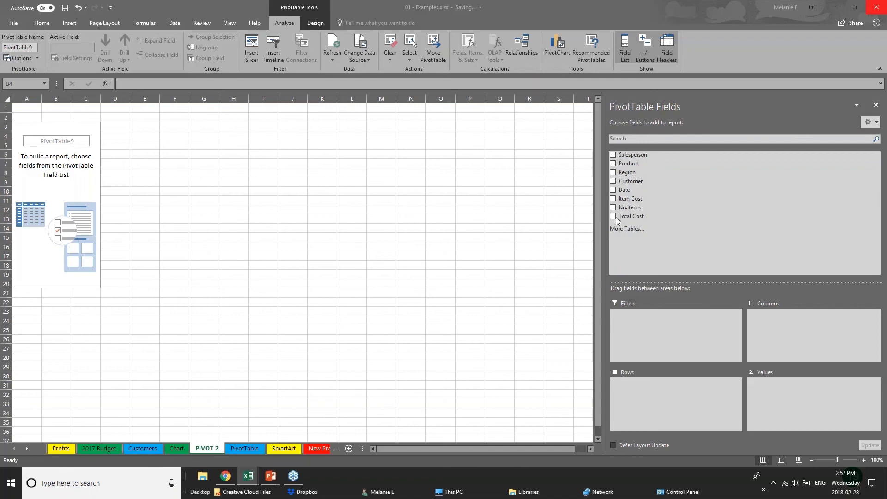
{"action": "left_click", "coordinate": [612, 173]}
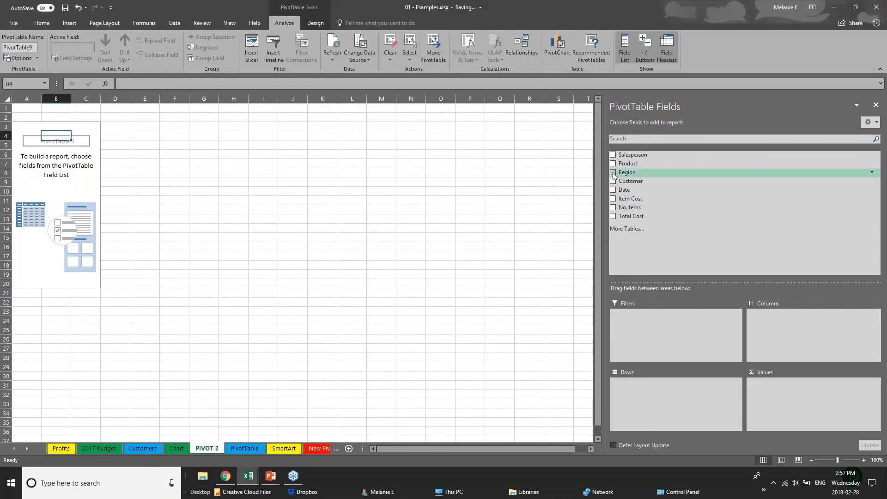
{"action": "left_click", "coordinate": [613, 173]}
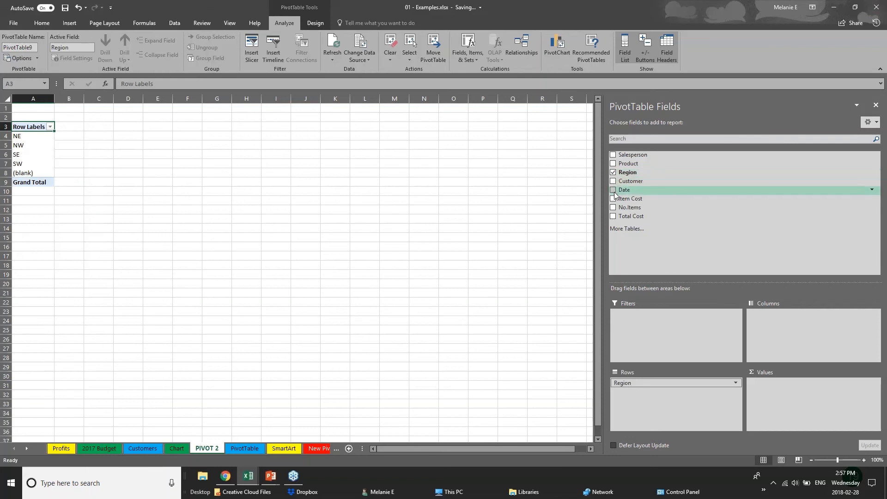
{"action": "left_click", "coordinate": [613, 190]}
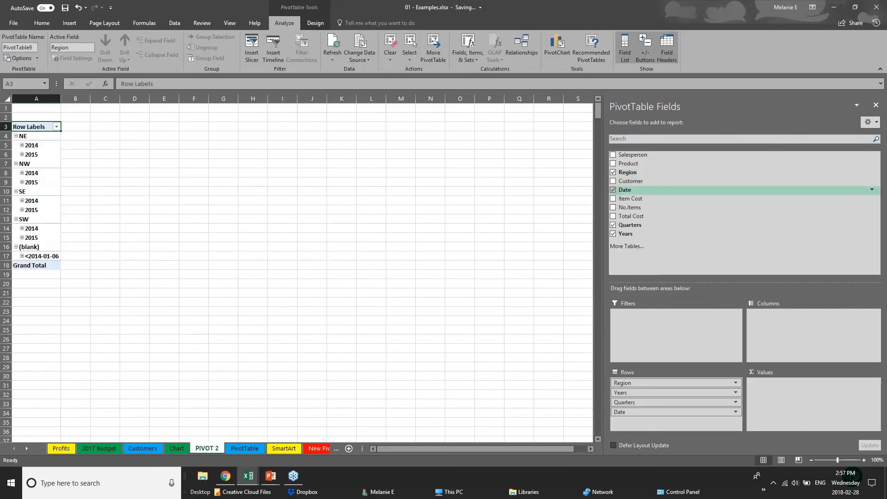
{"action": "left_click", "coordinate": [613, 225]}
{"action": "left_click", "coordinate": [613, 190]}
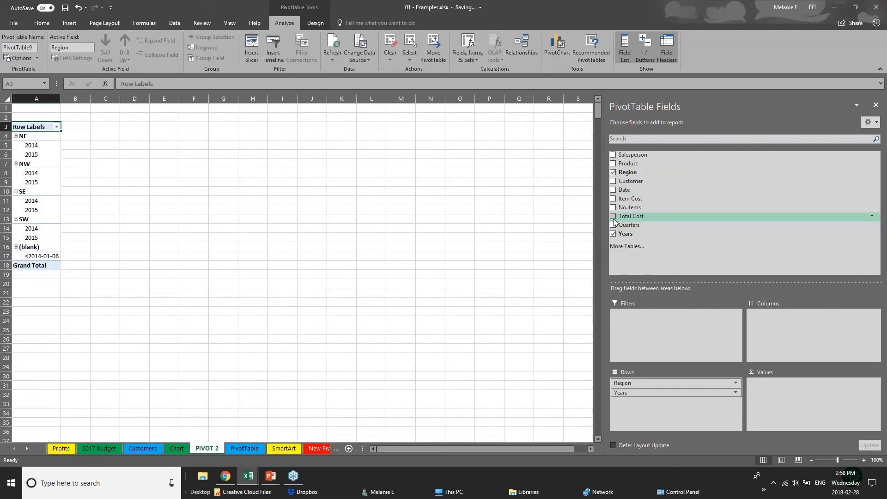
{"action": "left_click", "coordinate": [613, 217]}
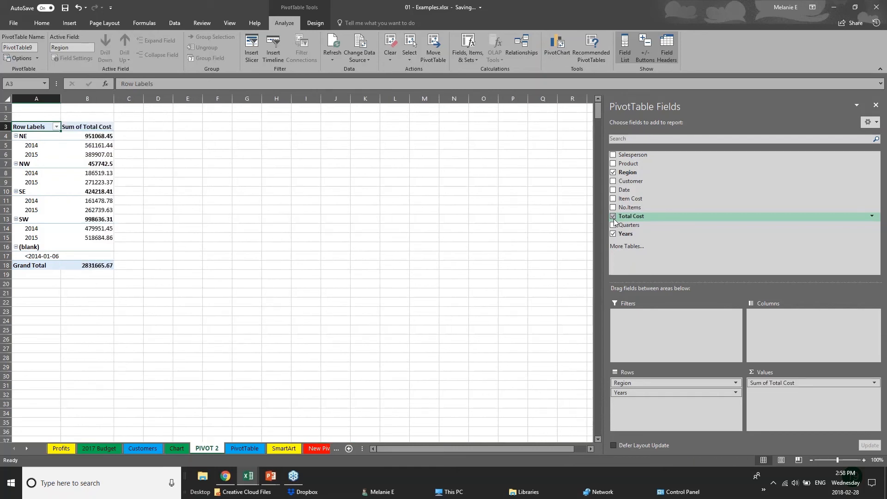
{"action": "left_click_drag", "start_coordinate": [61, 101], "coordinate": [96, 102]}
{"action": "left_click_drag", "start_coordinate": [156, 100], "coordinate": [207, 101]}
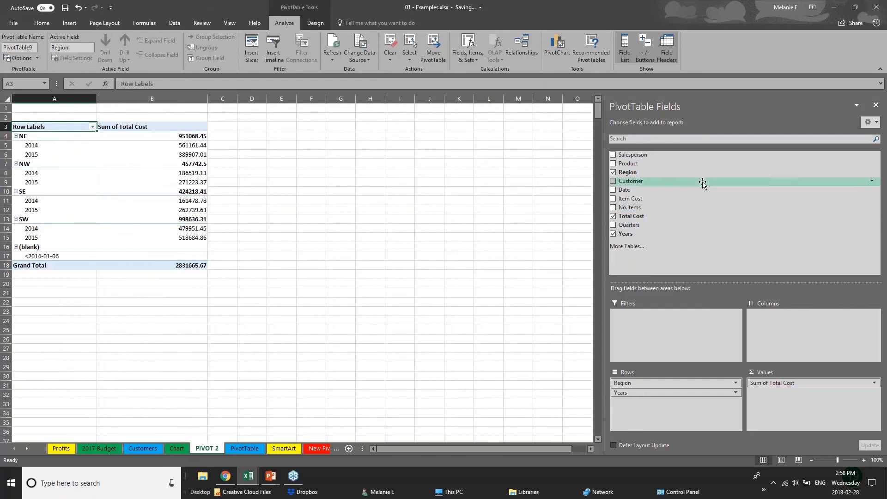
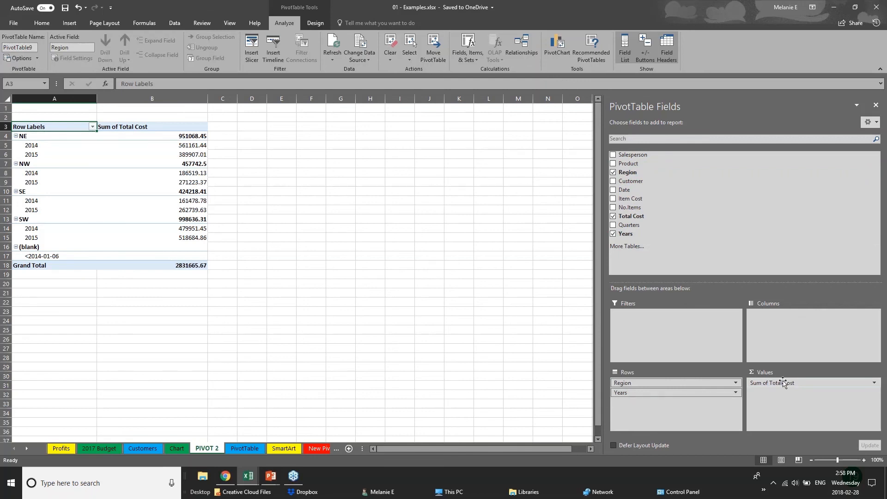
Step: Move the Years field from the pivot rows into the columns
{"action": "left_click", "coordinate": [652, 392]}
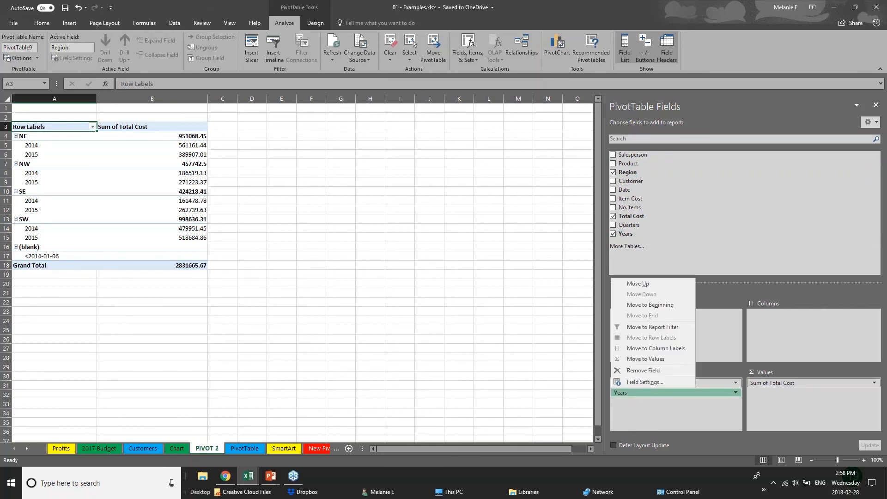
{"action": "left_click", "coordinate": [663, 394]}
{"action": "left_click", "coordinate": [659, 394]}
{"action": "left_click_drag", "start_coordinate": [660, 393], "coordinate": [791, 322]}
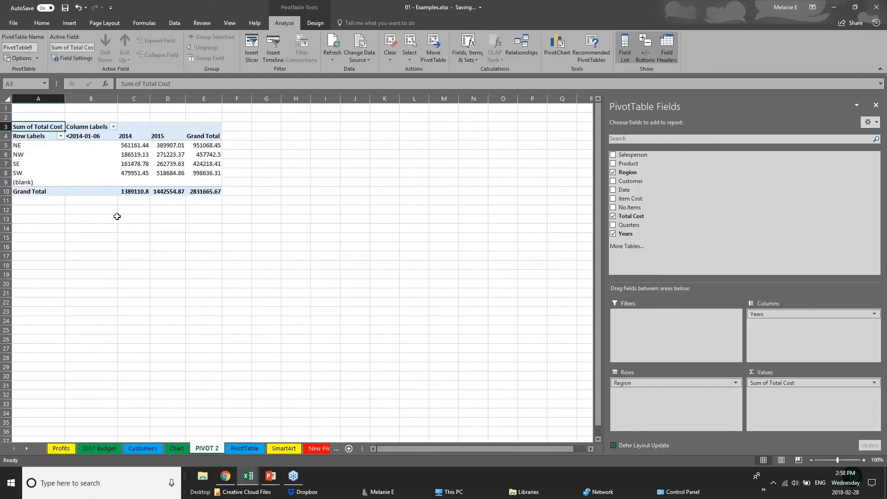
Step: Check the 2014 and 2015 region totals, then put Years in rows and Region in columns
{"action": "left_click", "coordinate": [25, 148]}
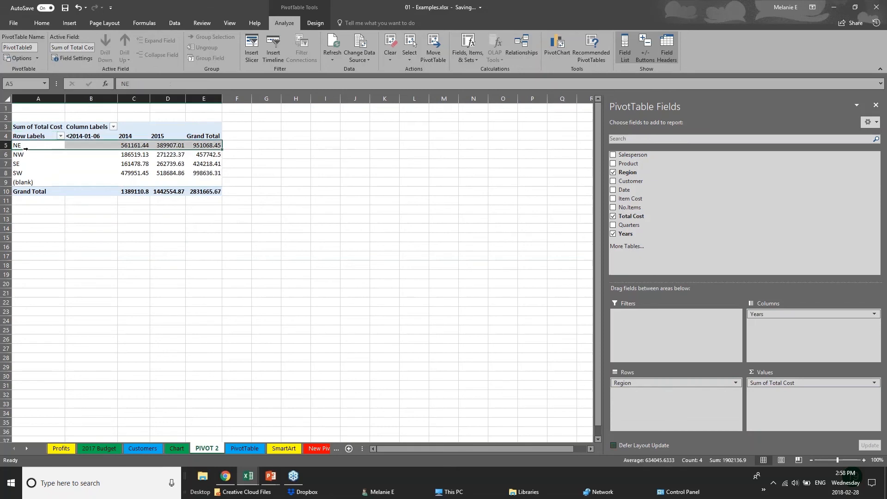
{"action": "left_click", "coordinate": [25, 167]}
{"action": "left_click", "coordinate": [26, 177]}
{"action": "left_click", "coordinate": [124, 164]}
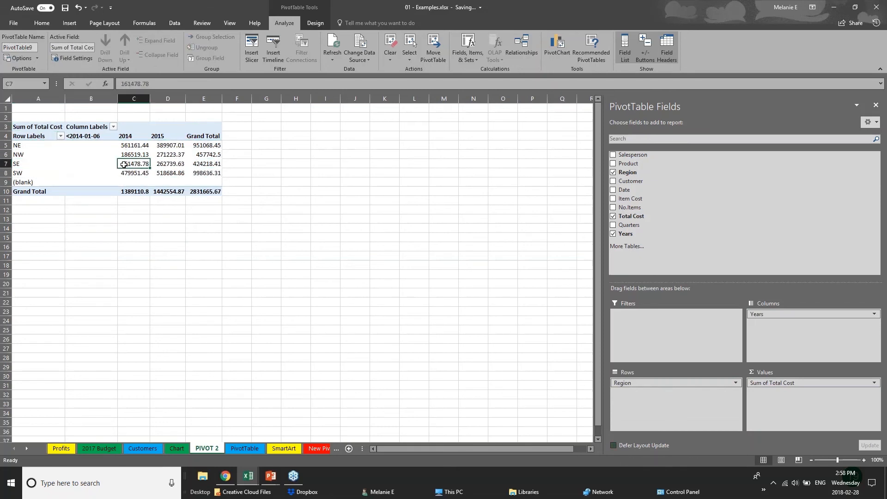
{"action": "left_click", "coordinate": [180, 138]}
{"action": "left_click", "coordinate": [178, 155]}
{"action": "left_click", "coordinate": [176, 172]}
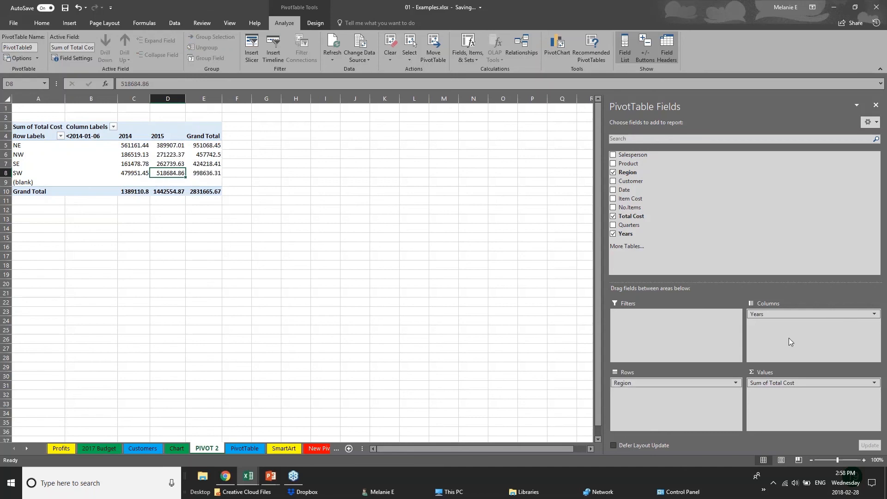
{"action": "left_click_drag", "start_coordinate": [767, 314], "coordinate": [792, 323]}
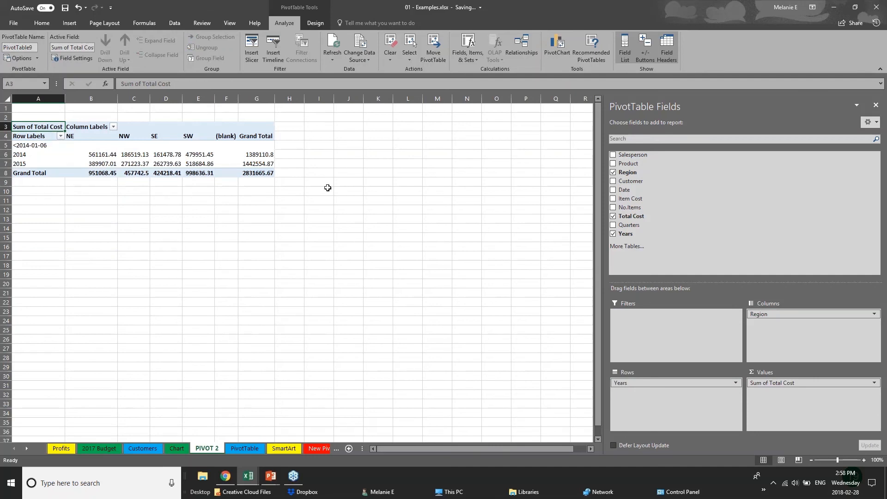
Step: Add Customer and Date, showing customers as column subheadings under each region
{"action": "left_click", "coordinate": [613, 181]}
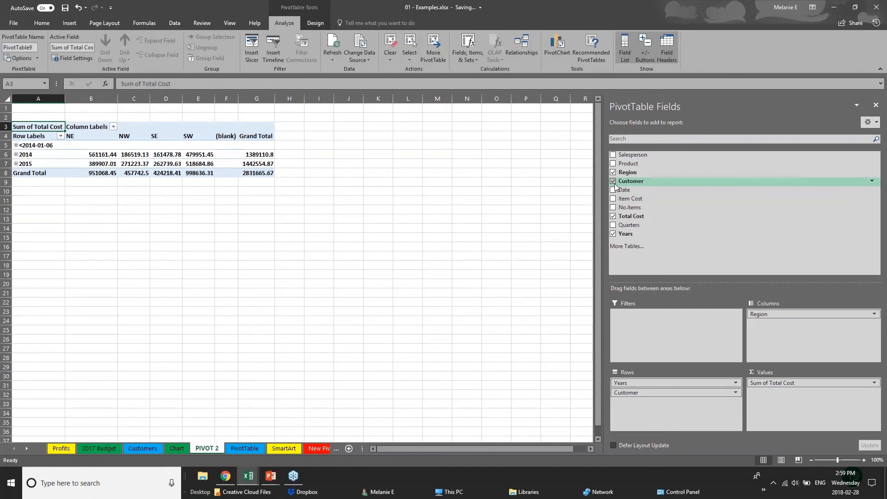
{"action": "left_click", "coordinate": [614, 189]}
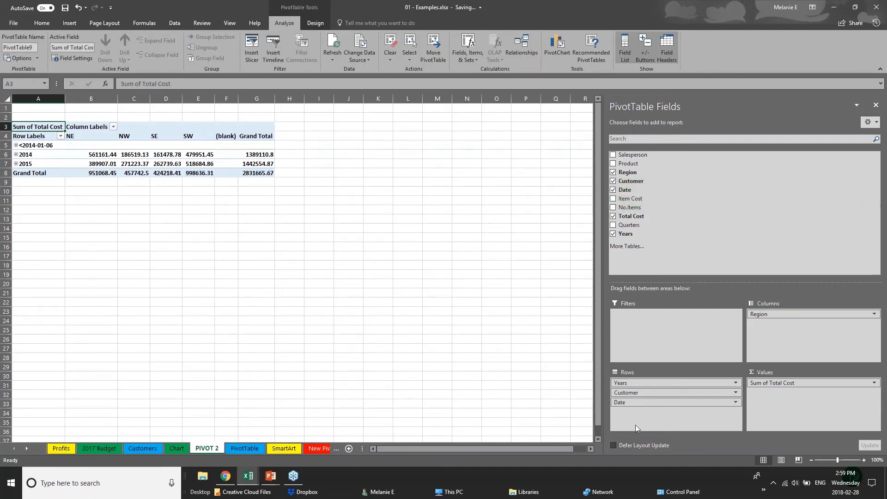
{"action": "left_click_drag", "start_coordinate": [646, 393], "coordinate": [785, 325]}
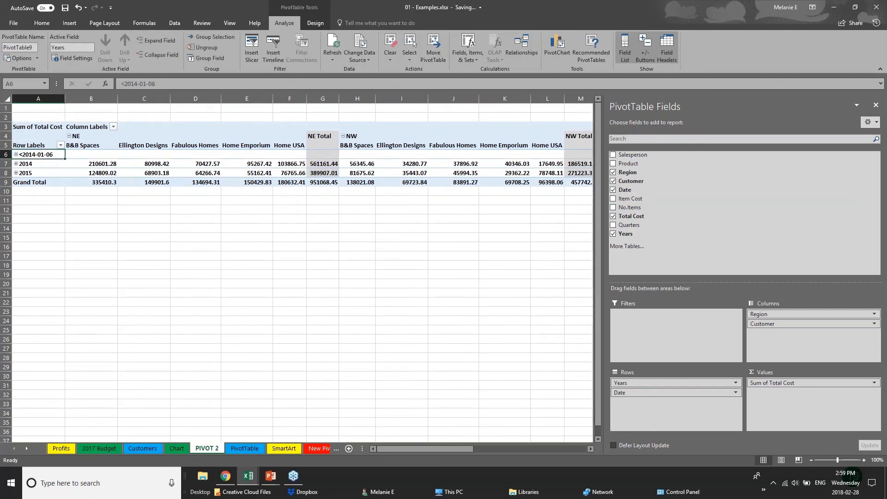
Step: Expand 2014 and 2015 into their Jan–Dec months, then collapse them again
{"action": "left_click", "coordinate": [18, 164]}
{"action": "left_click", "coordinate": [16, 163]}
{"action": "left_click", "coordinate": [17, 163]}
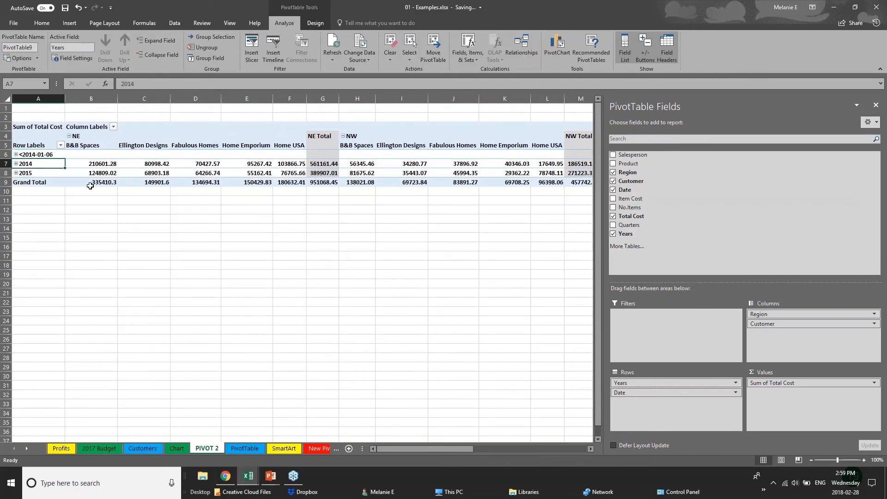
{"action": "left_click", "coordinate": [16, 173]}
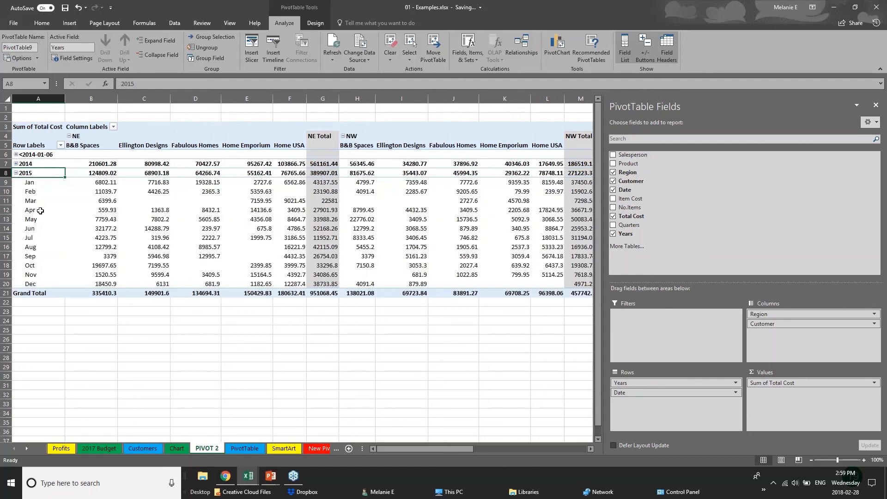
{"action": "left_click", "coordinate": [16, 173]}
Step: Remove Customer and Date, leaving Years by Region summing Total Cost
{"action": "left_click", "coordinate": [373, 224]}
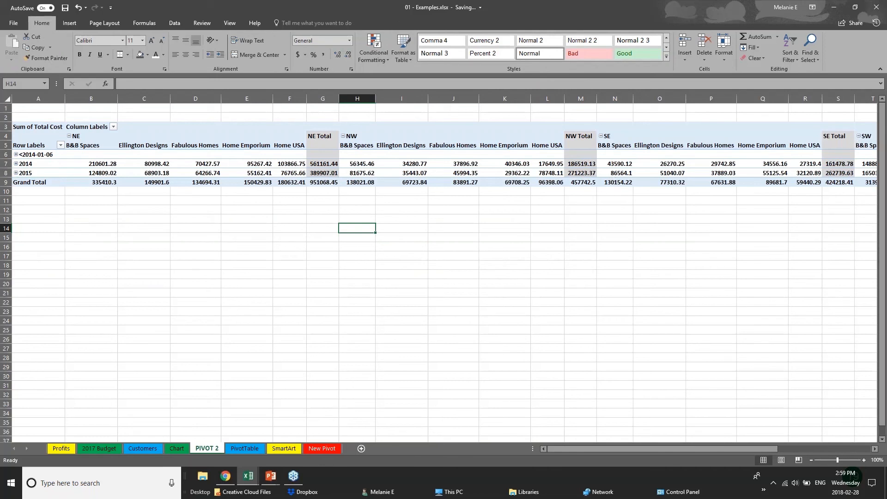
{"action": "left_click", "coordinate": [649, 156]}
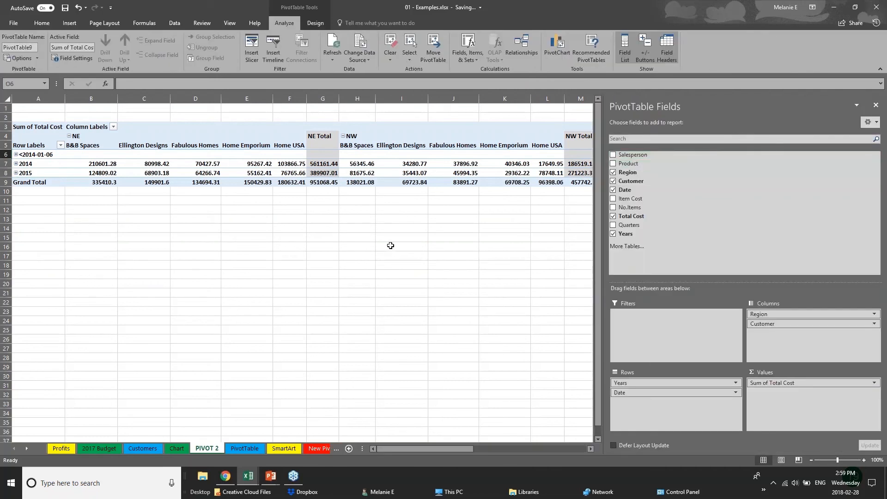
{"action": "left_click", "coordinate": [85, 221]}
{"action": "left_click", "coordinate": [314, 173]}
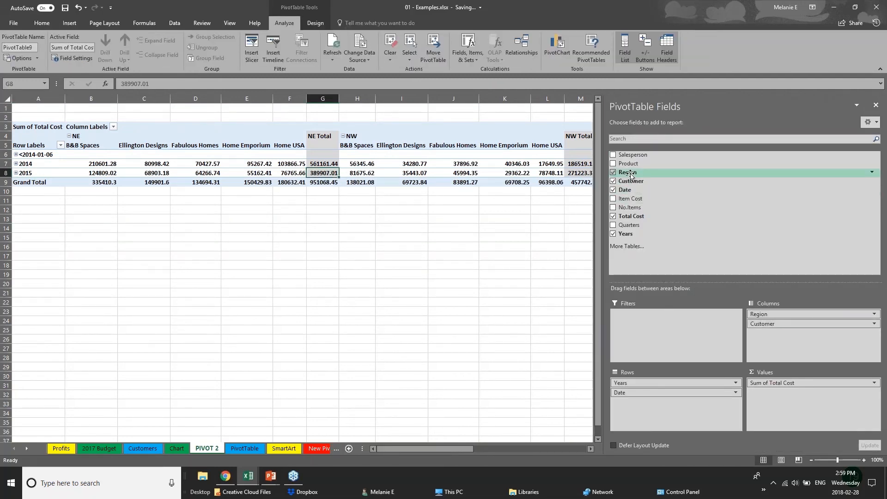
{"action": "left_click", "coordinate": [613, 180]}
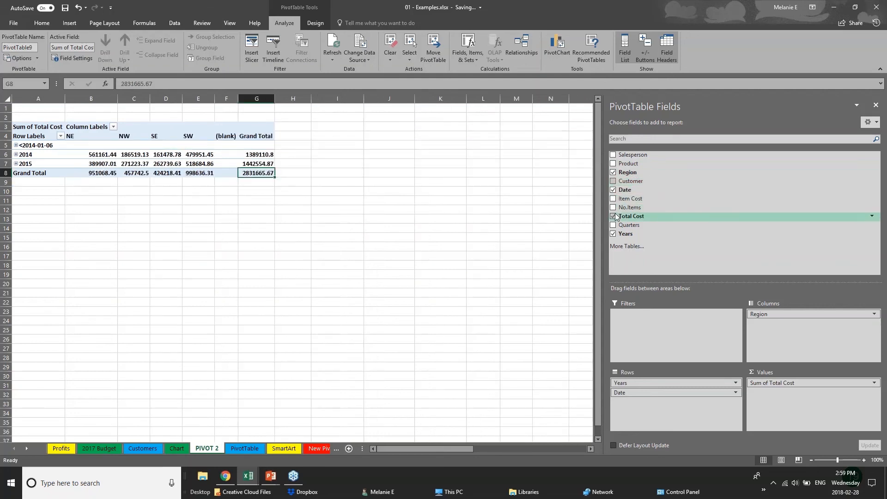
{"action": "left_click", "coordinate": [614, 190]}
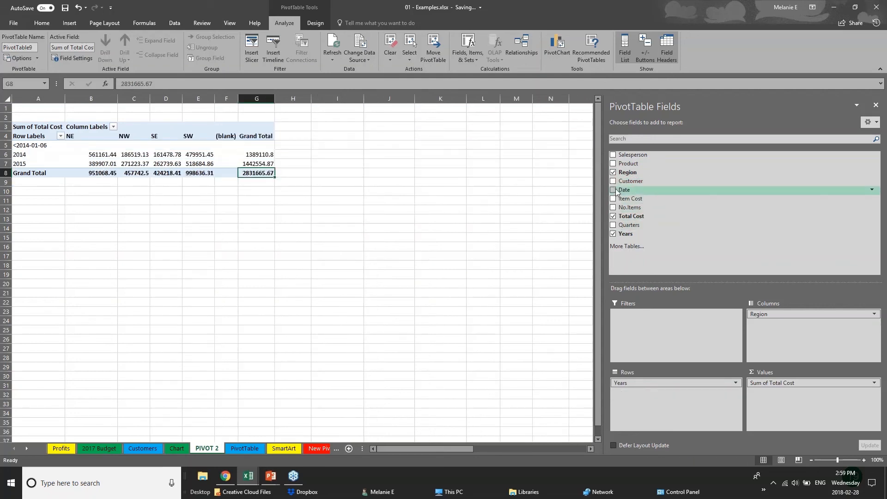
{"action": "left_click", "coordinate": [53, 197]}
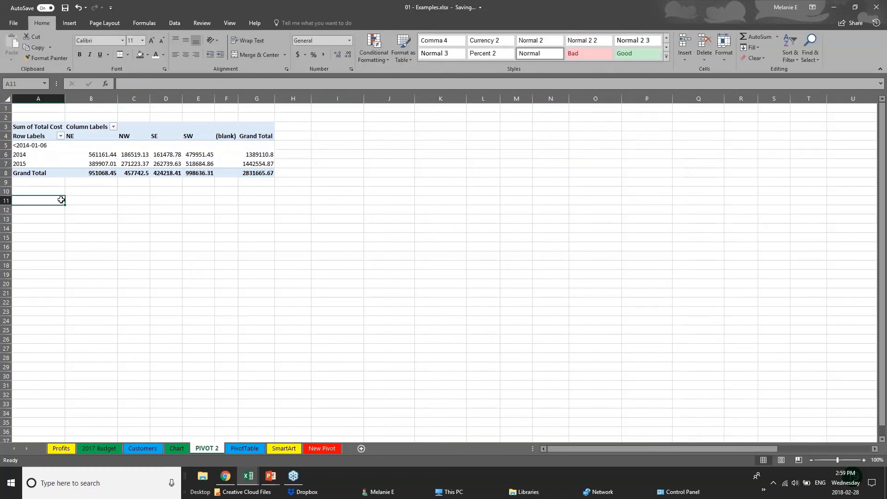
{"action": "left_click", "coordinate": [142, 169]}
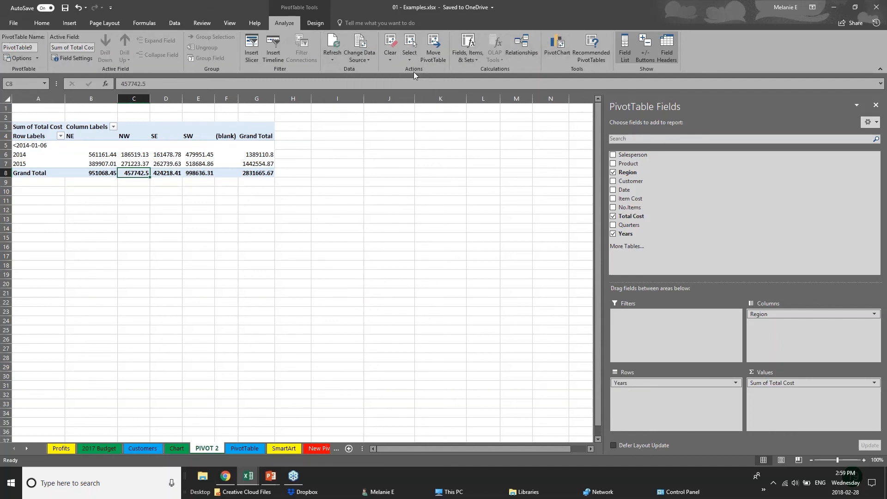
Step: Insert a clustered column PivotChart and place it beside the pivot table
{"action": "left_click", "coordinate": [563, 54]}
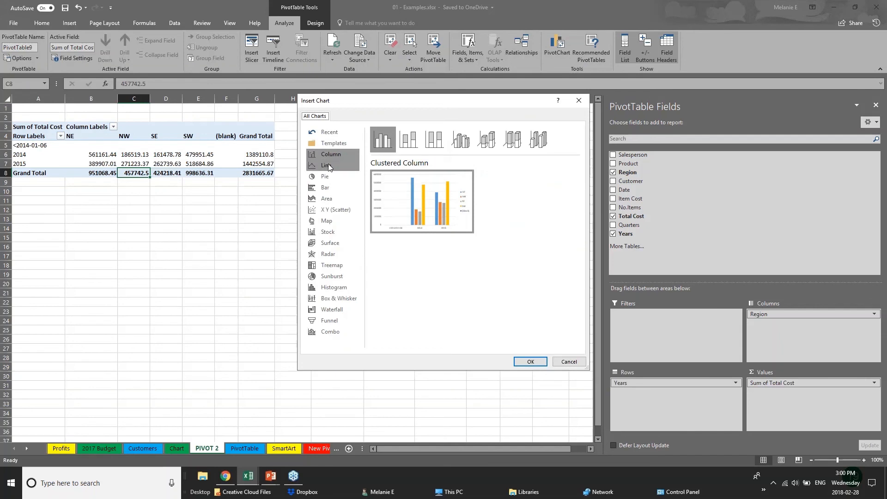
{"action": "left_click", "coordinate": [535, 362]}
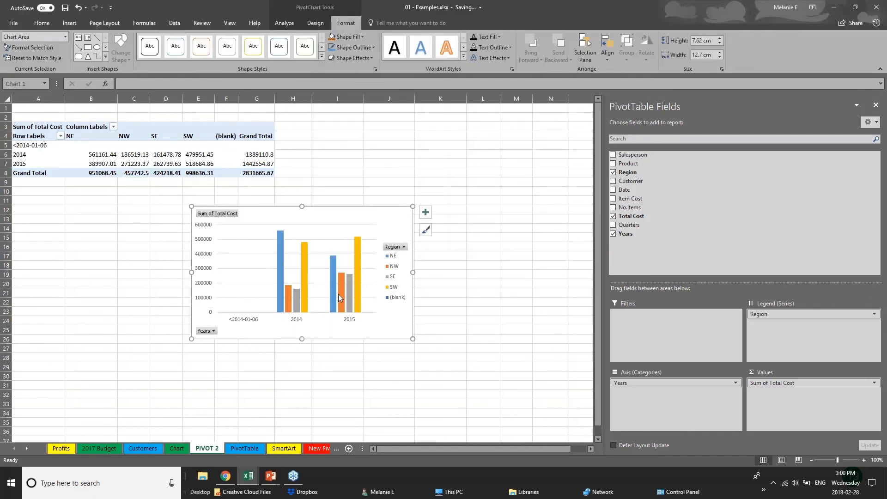
{"action": "left_click_drag", "start_coordinate": [374, 225], "coordinate": [511, 125]}
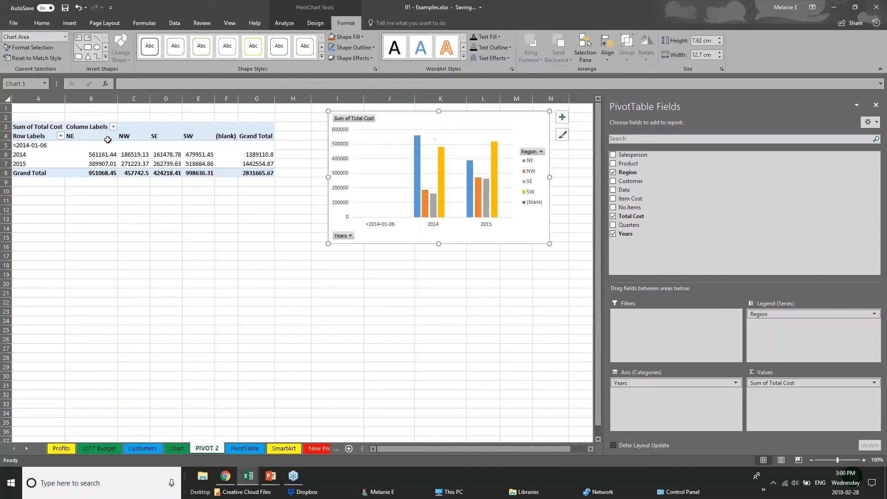
Step: Add Product and Customer to the chart, with Customer in the legend
{"action": "left_click", "coordinate": [683, 384]}
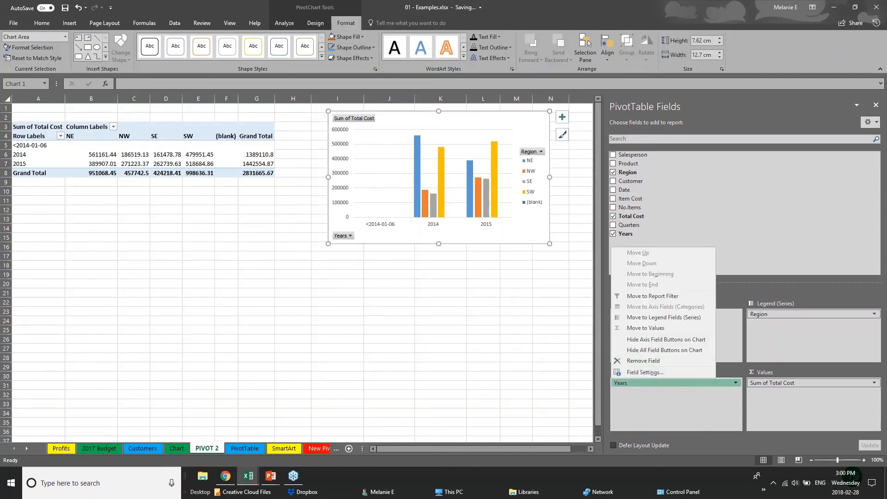
{"action": "left_click", "coordinate": [613, 165]}
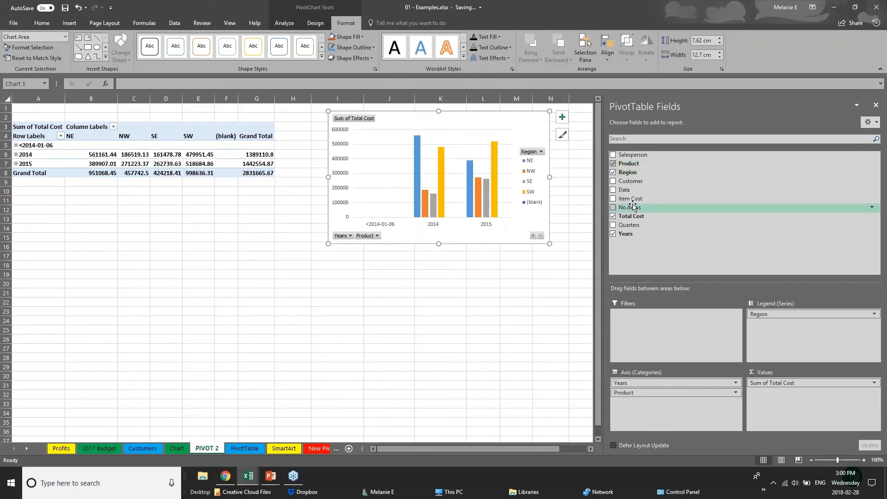
{"action": "left_click", "coordinate": [613, 181]}
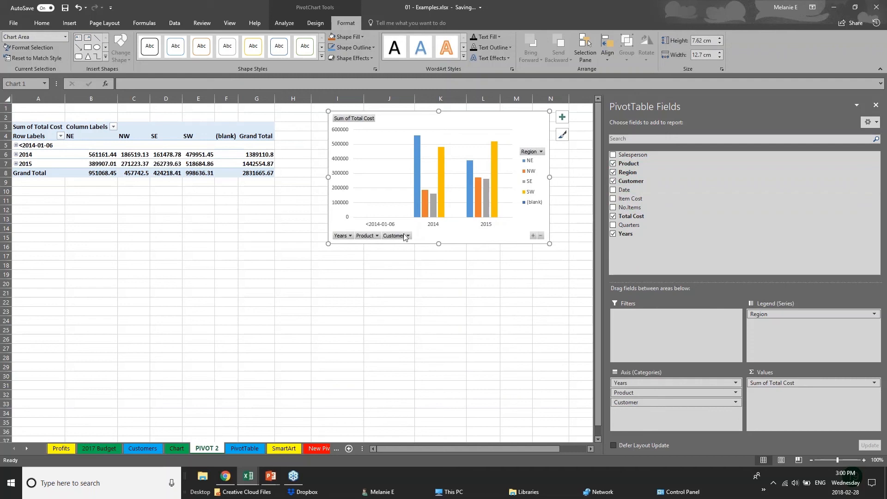
{"action": "left_click", "coordinate": [404, 234]}
{"action": "left_click", "coordinate": [424, 258]}
{"action": "left_click", "coordinate": [409, 237]}
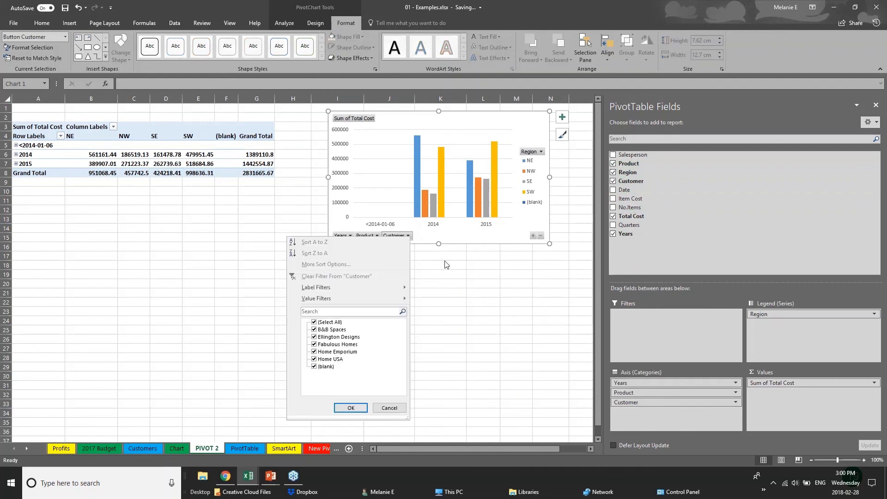
{"action": "left_click_drag", "start_coordinate": [675, 402], "coordinate": [785, 326]}
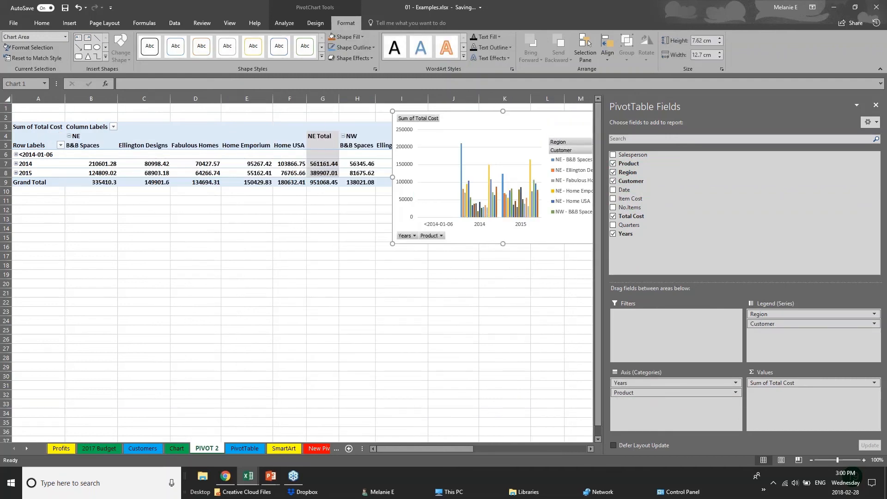
Step: Move the chart lower, with Region on the axis and Product in the legend
{"action": "left_click_drag", "start_coordinate": [556, 124], "coordinate": [425, 274]}
{"action": "left_click_drag", "start_coordinate": [791, 316], "coordinate": [666, 424]}
{"action": "left_click_drag", "start_coordinate": [661, 392], "coordinate": [781, 333]}
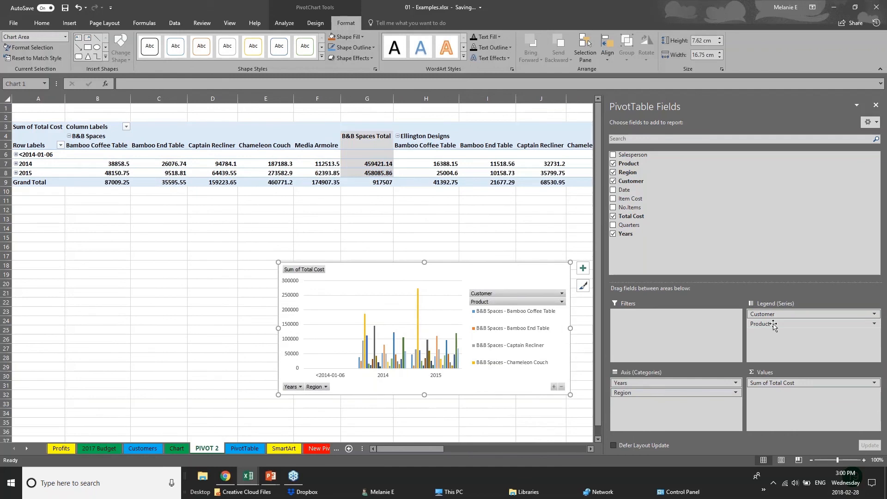
Step: Switch to the PIVOT TABLES PowerPoint slideshow and advance to the Thank you slide
{"action": "left_click", "coordinate": [69, 23]}
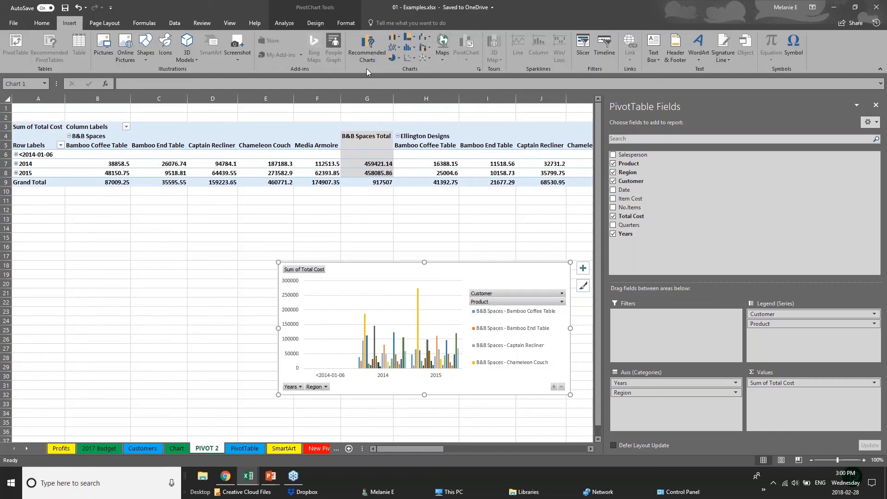
{"action": "left_click", "coordinate": [254, 274]}
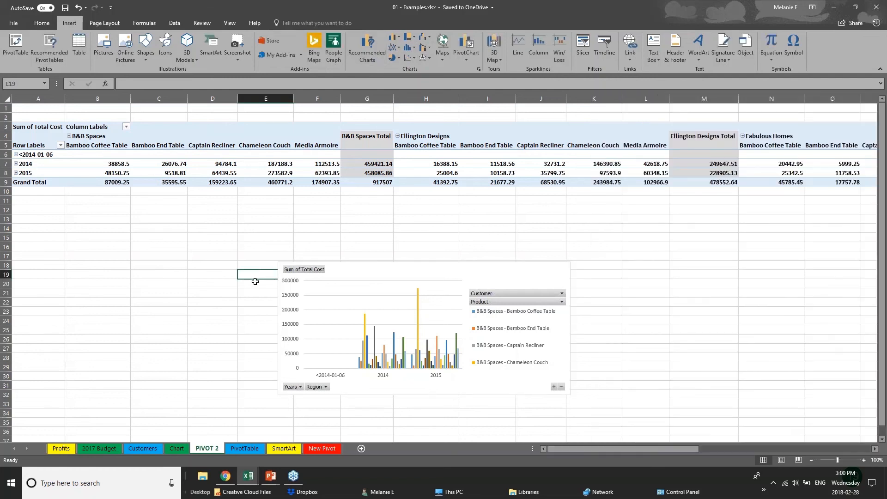
{"action": "left_click", "coordinate": [270, 476]}
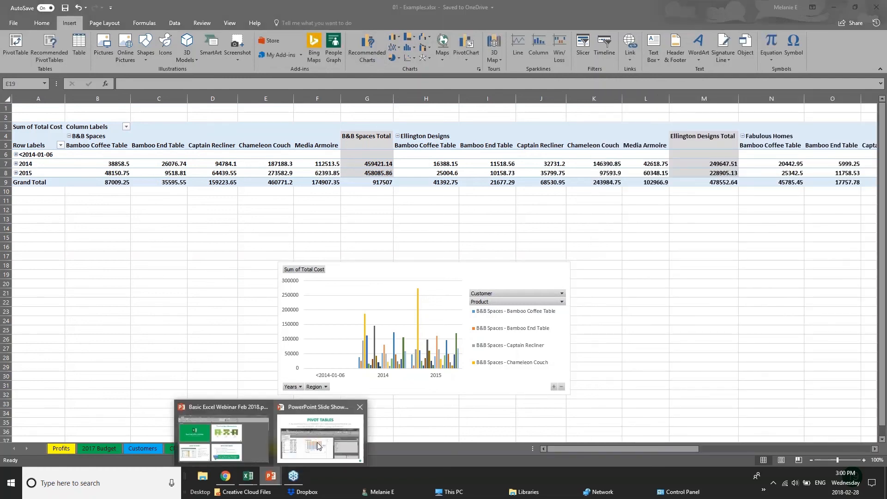
{"action": "left_click", "coordinate": [318, 445]}
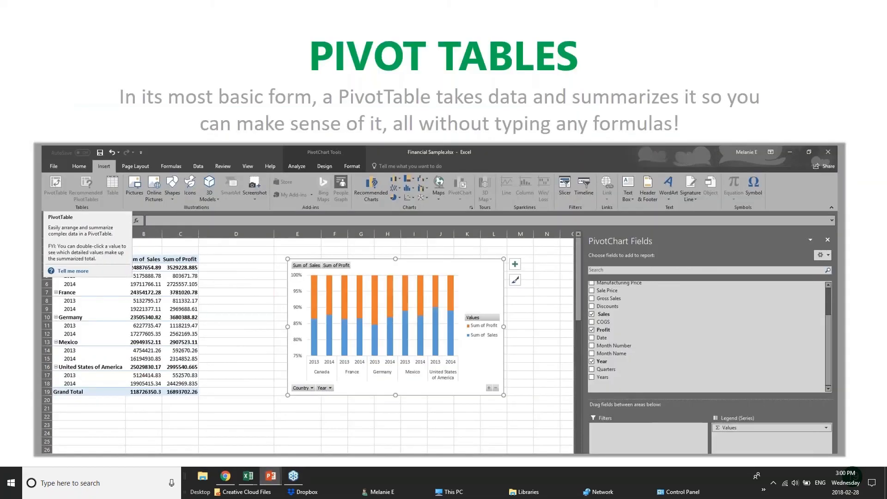
{"action": "key", "text": "Right"}
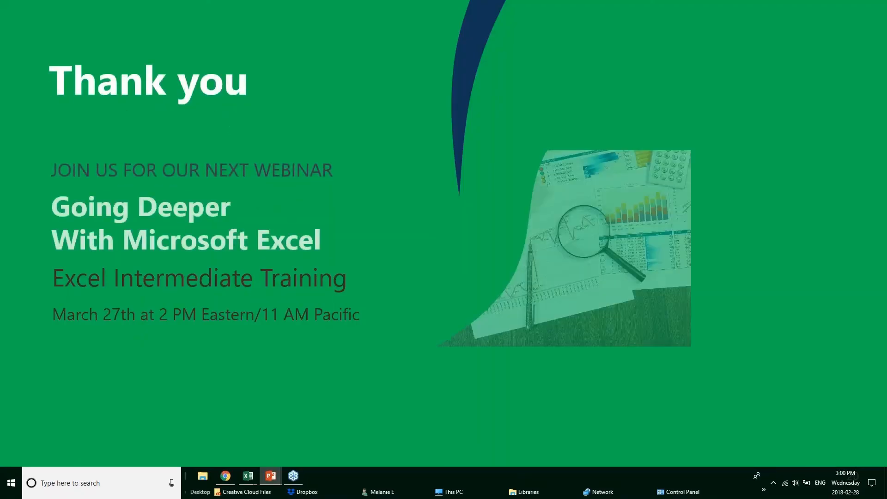